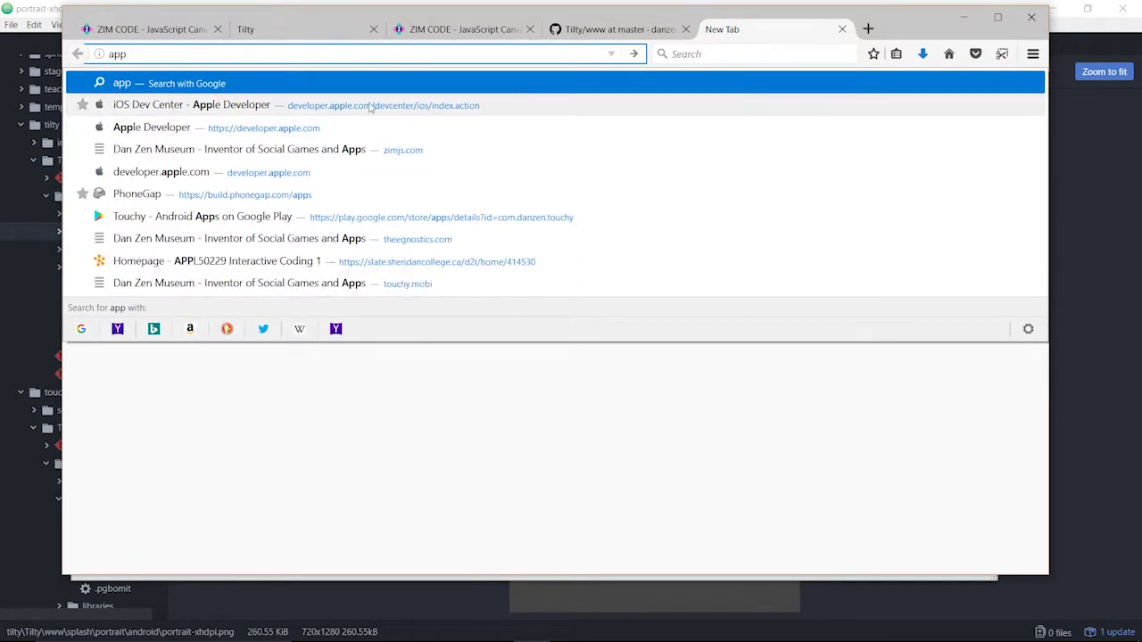
# Open Certificates, Identifiers & Profiles in the account area of developer.apple.com
pyautogui.click(282, 127)
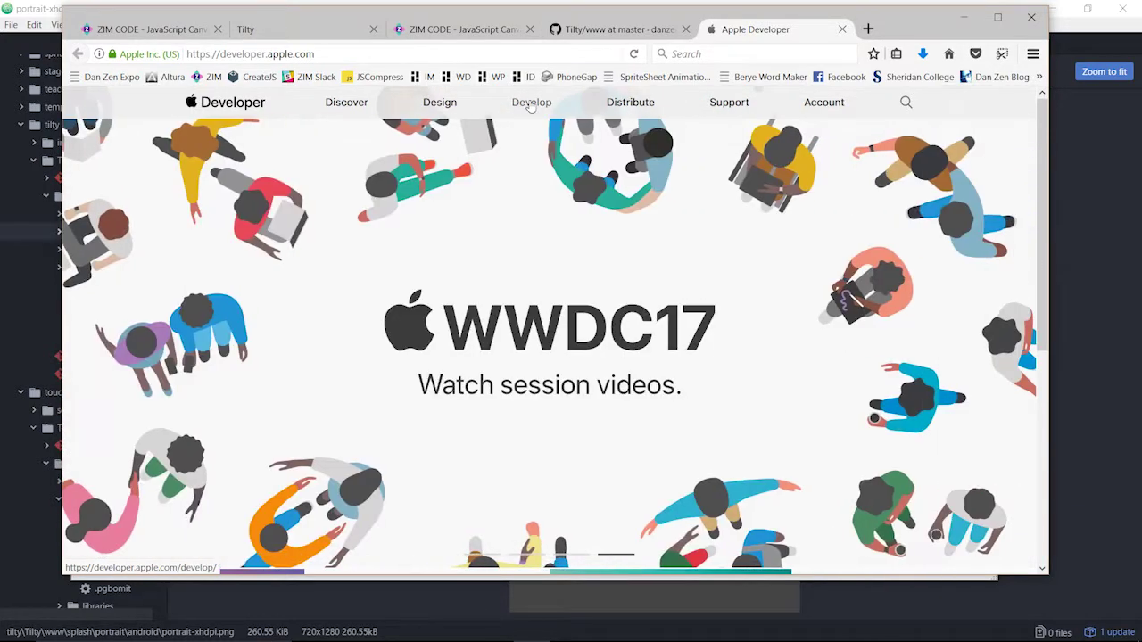
pyautogui.click(831, 106)
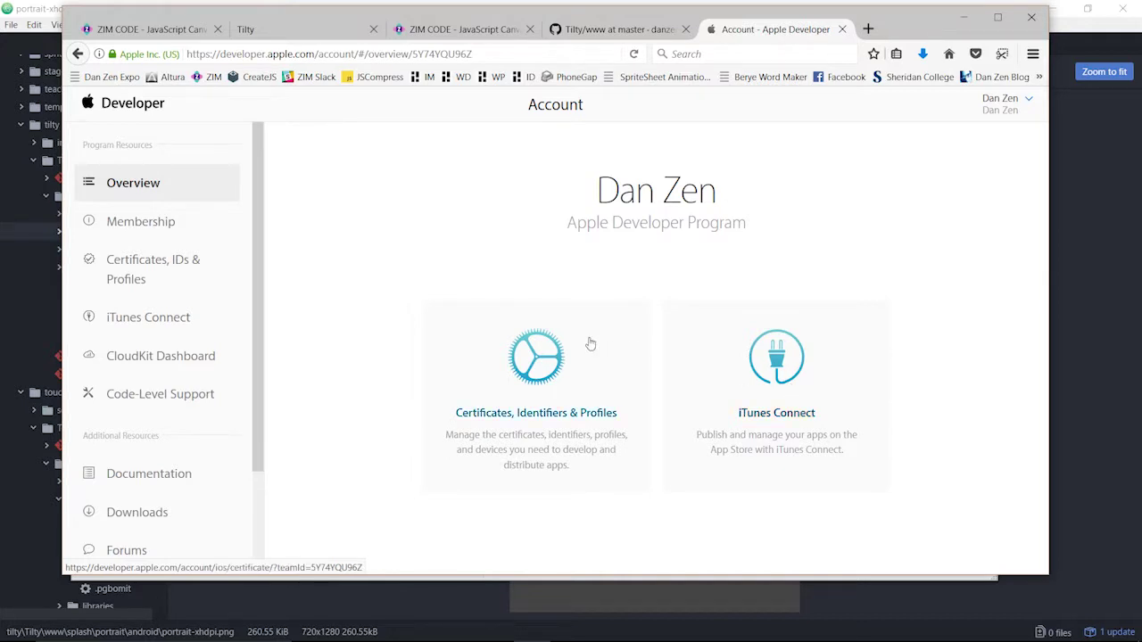
pyautogui.click(548, 360)
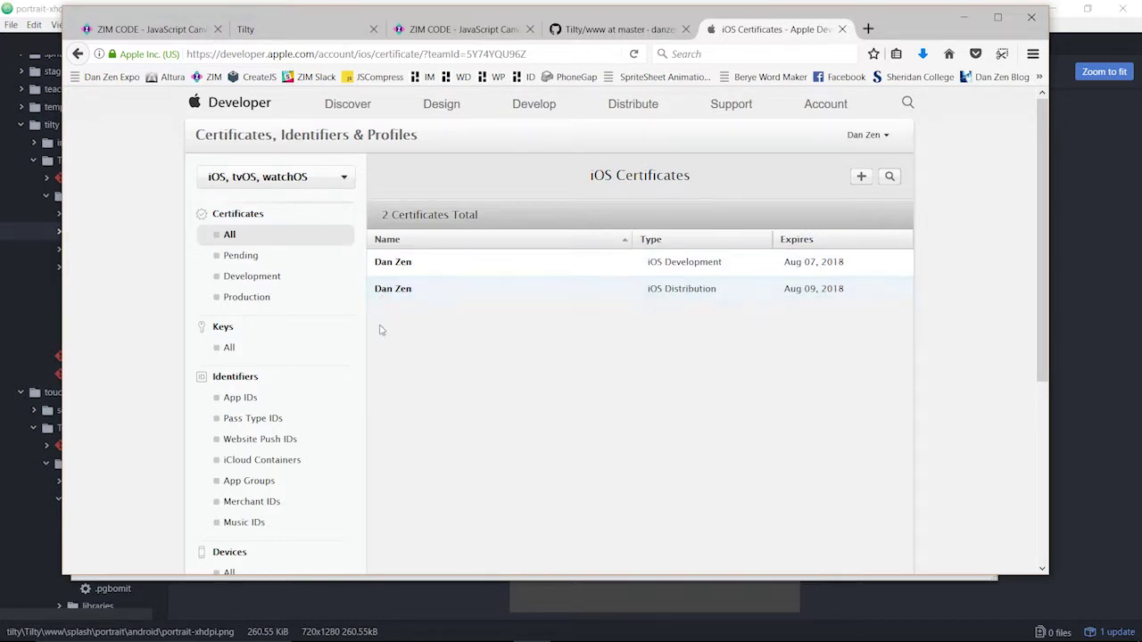
# Review the registered iOS App IDs, including the Tilty entry, and bring up the list of all registered devices
pyautogui.scroll(-2, 1039, 169)
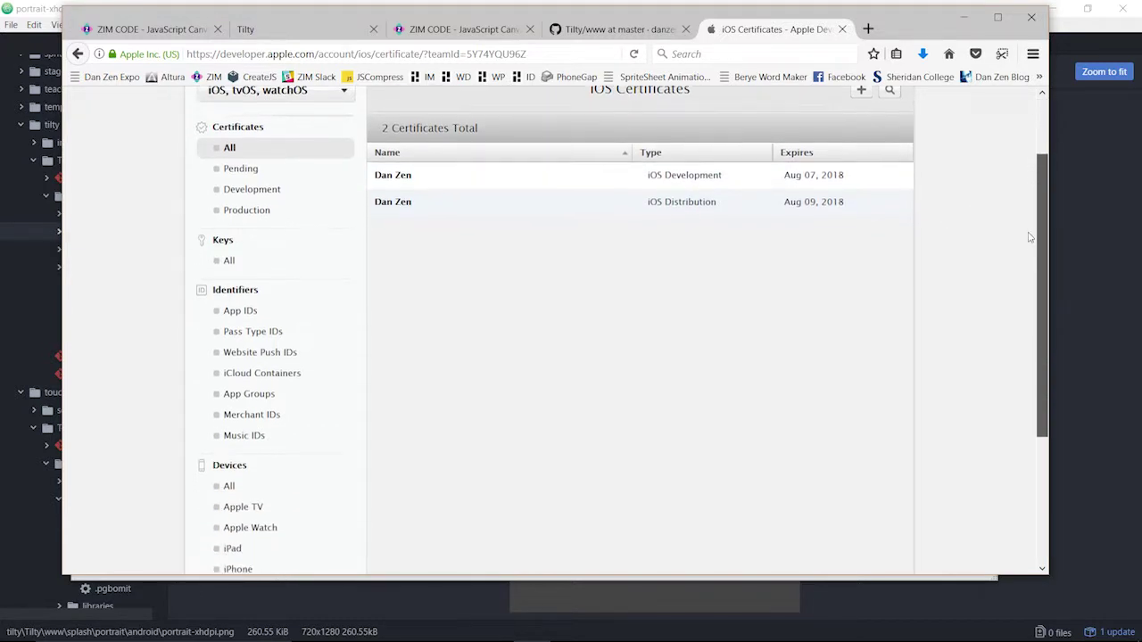
pyautogui.click(258, 293)
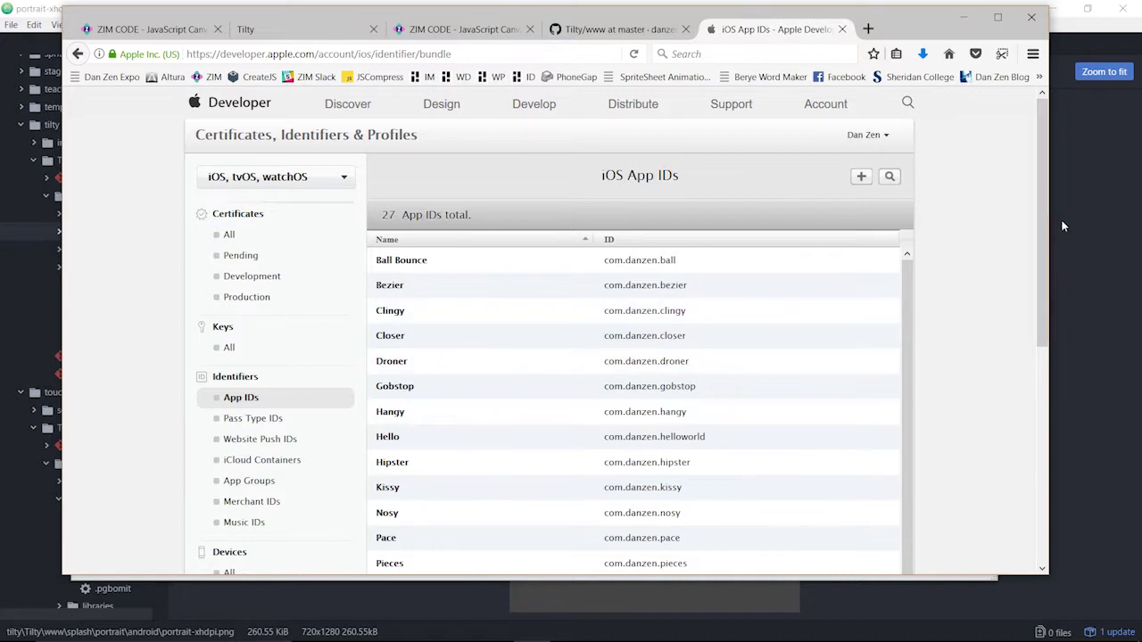
pyautogui.moveTo(1040, 156); pyautogui.dragTo(1021, 400)
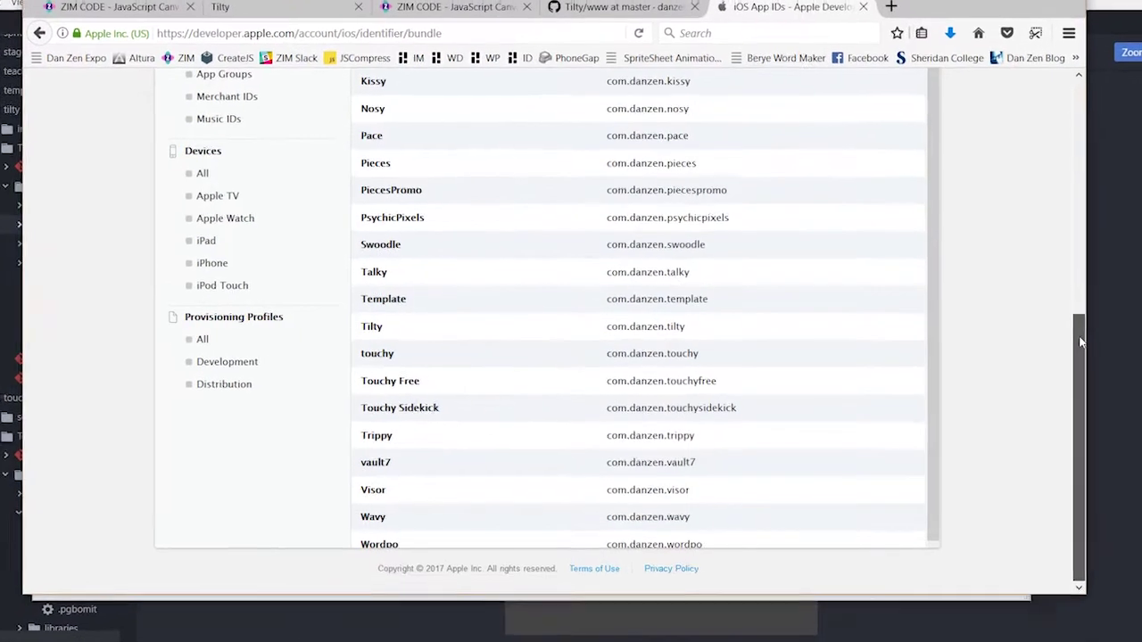
pyautogui.scroll(1, 522, 362)
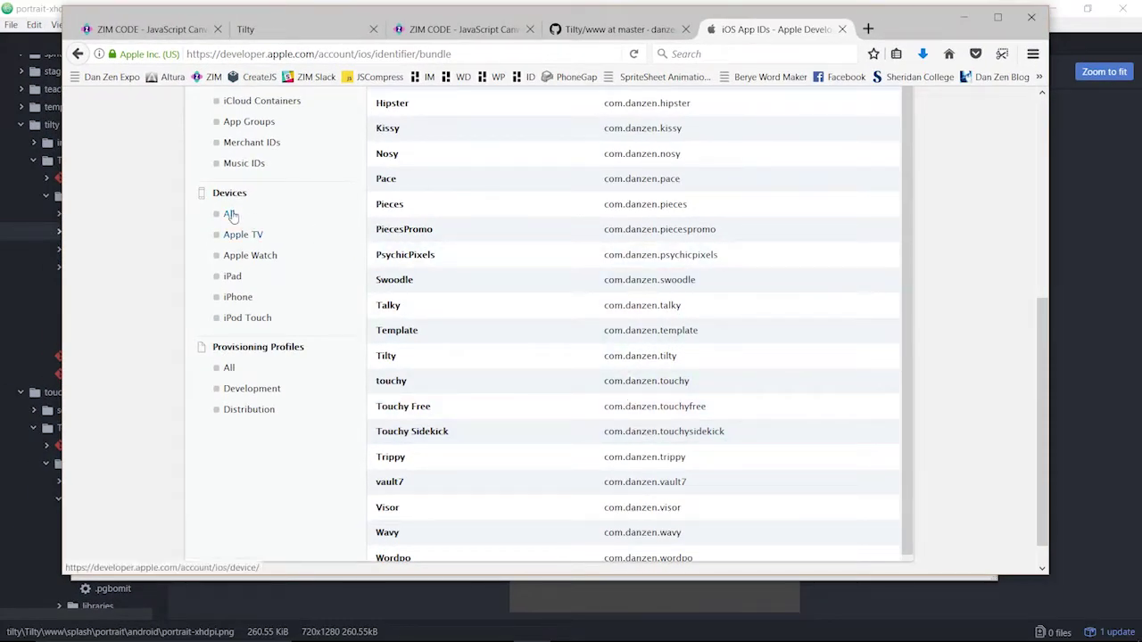
pyautogui.click(228, 215)
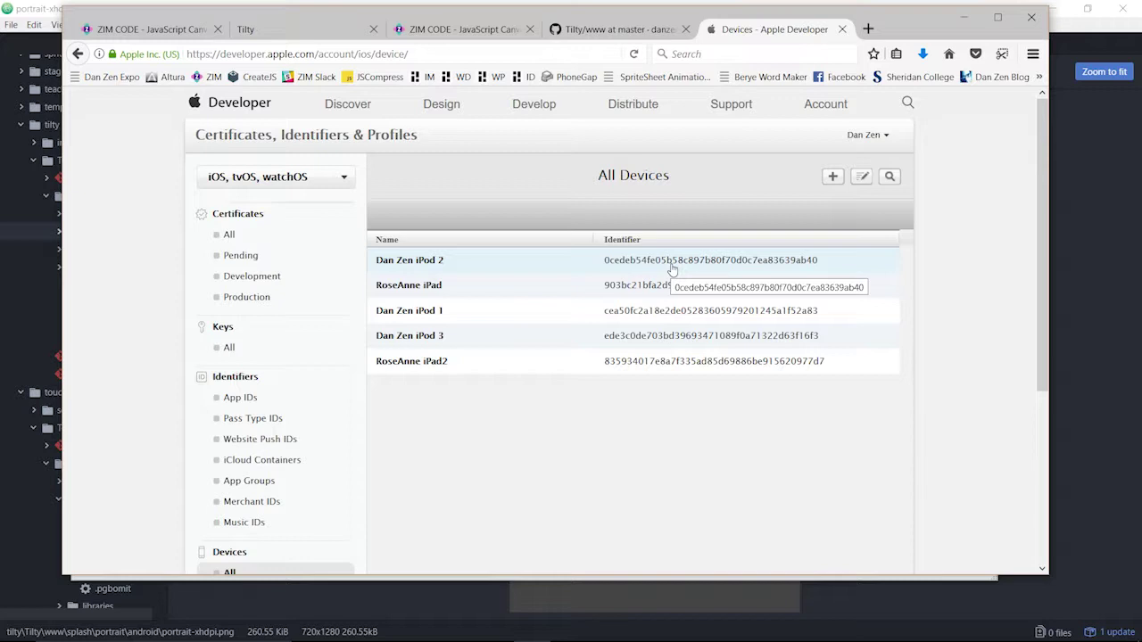
# Examine the full list of iOS provisioning profiles, checking each profile's type and status
pyautogui.scroll(-3, 347, 383)
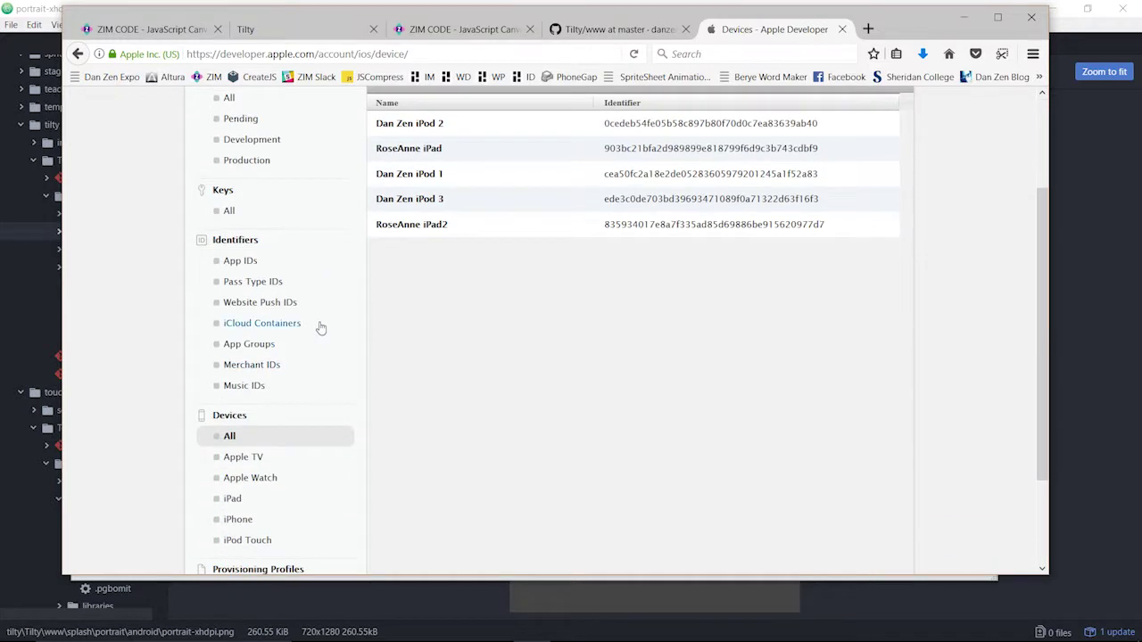
pyautogui.scroll(-3, 319, 393)
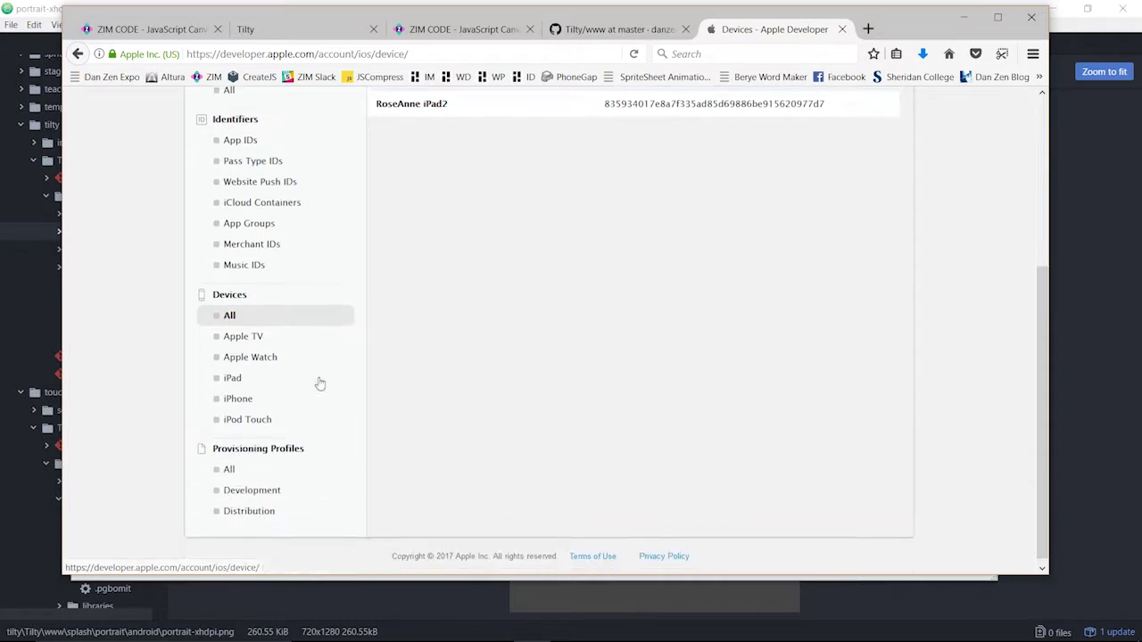
pyautogui.click(230, 469)
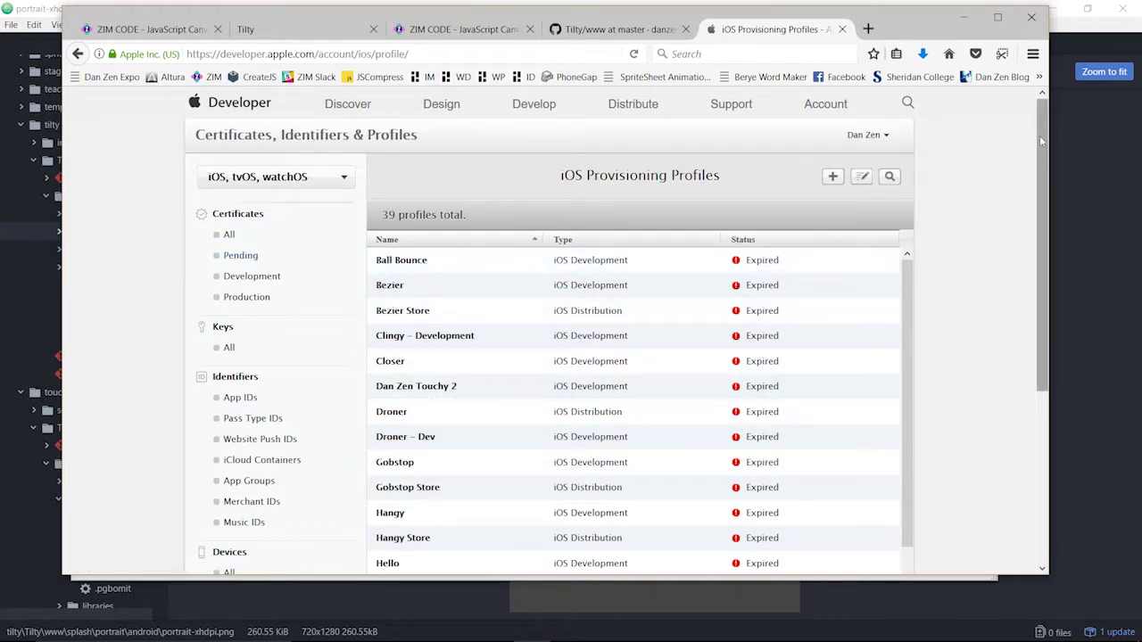
pyautogui.moveTo(1040, 136); pyautogui.dragTo(1028, 232)
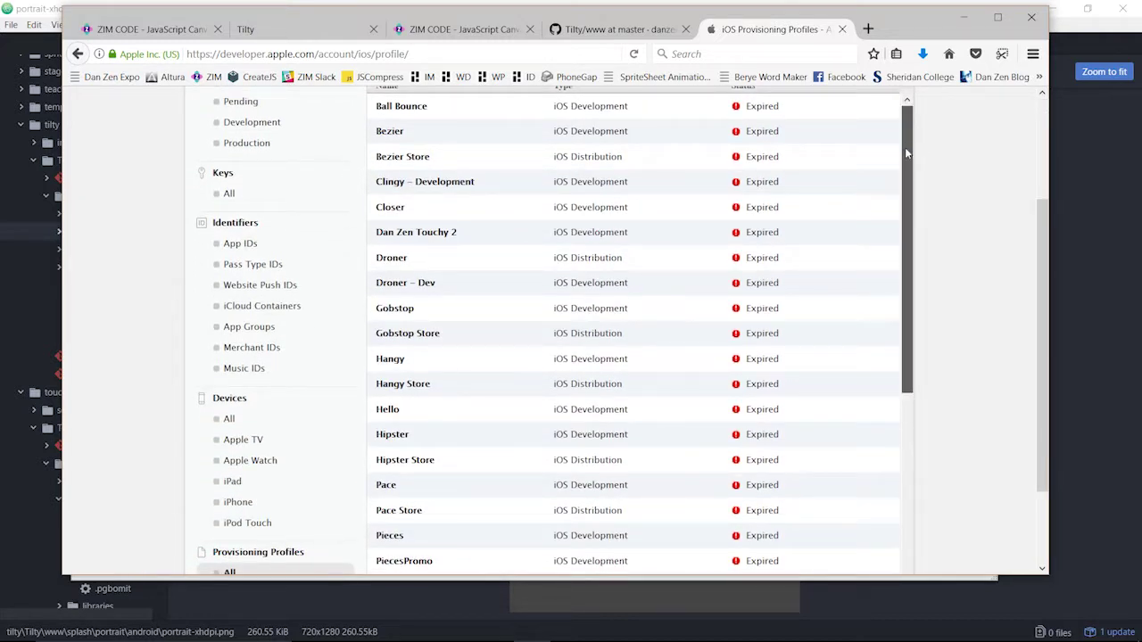
pyautogui.moveTo(905, 148); pyautogui.dragTo(889, 456)
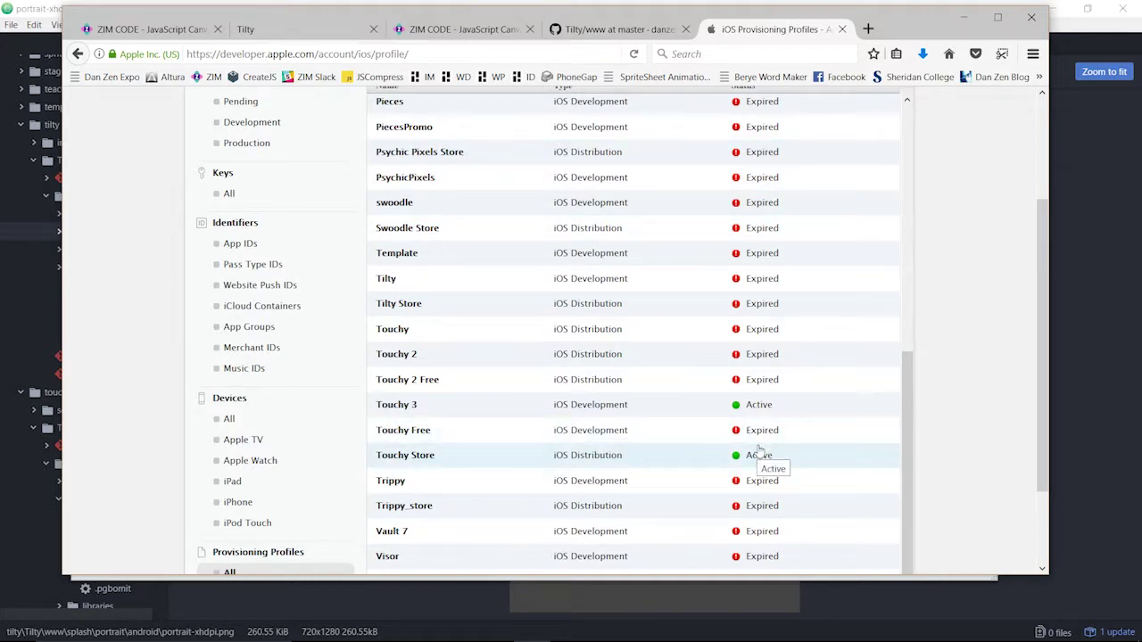
pyautogui.moveTo(907, 386); pyautogui.dragTo(931, 110)
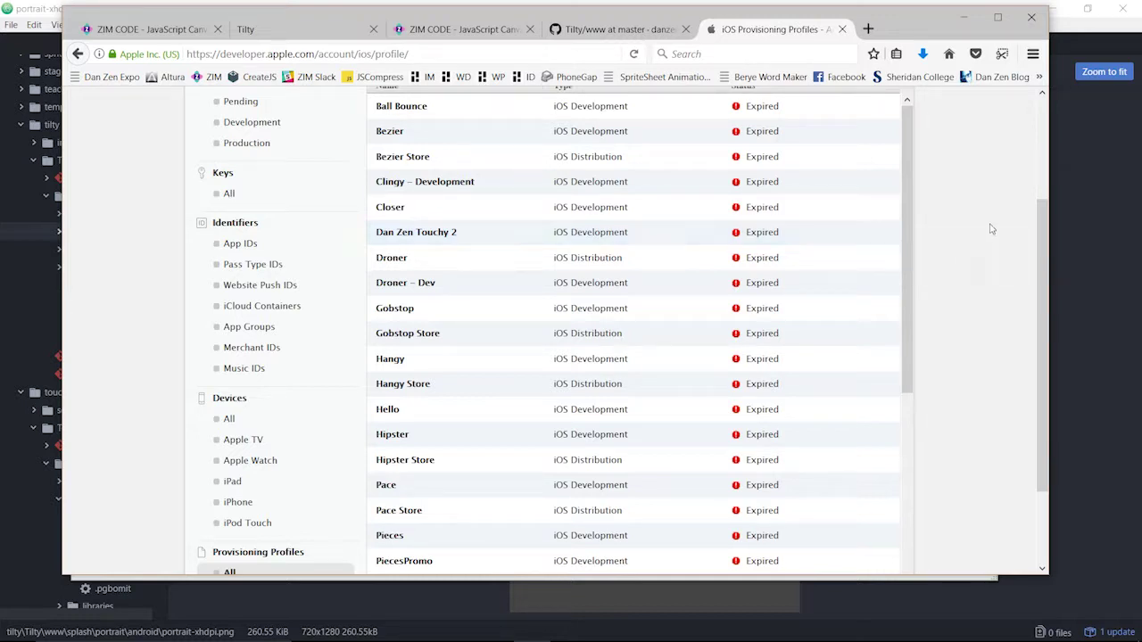
pyautogui.scroll(3, 1035, 218)
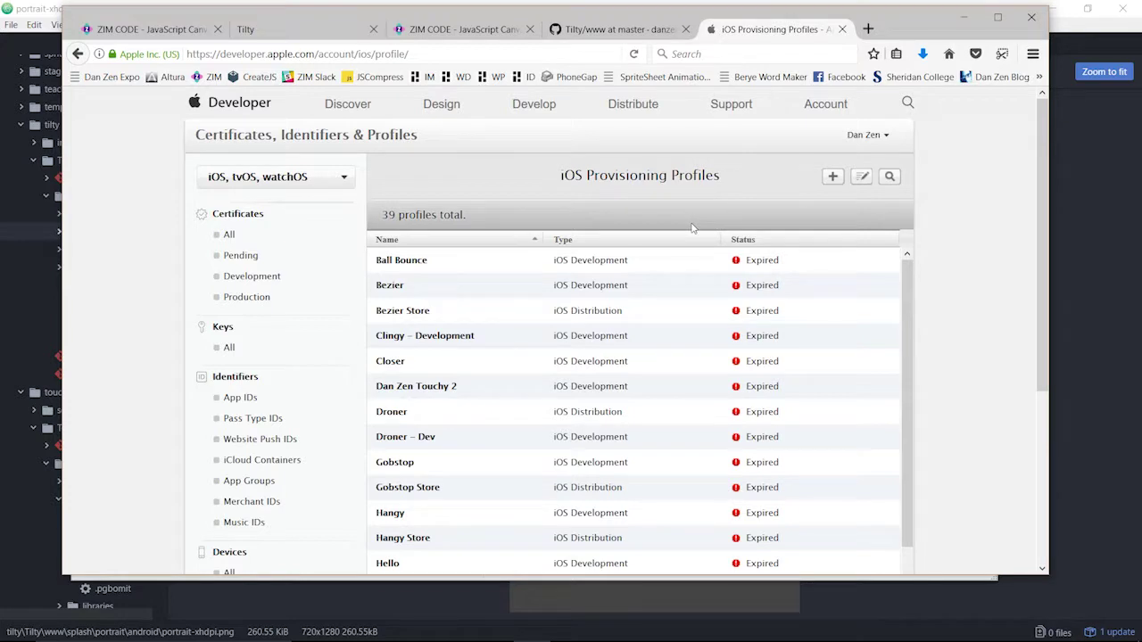
pyautogui.scroll(-10, 692, 227)
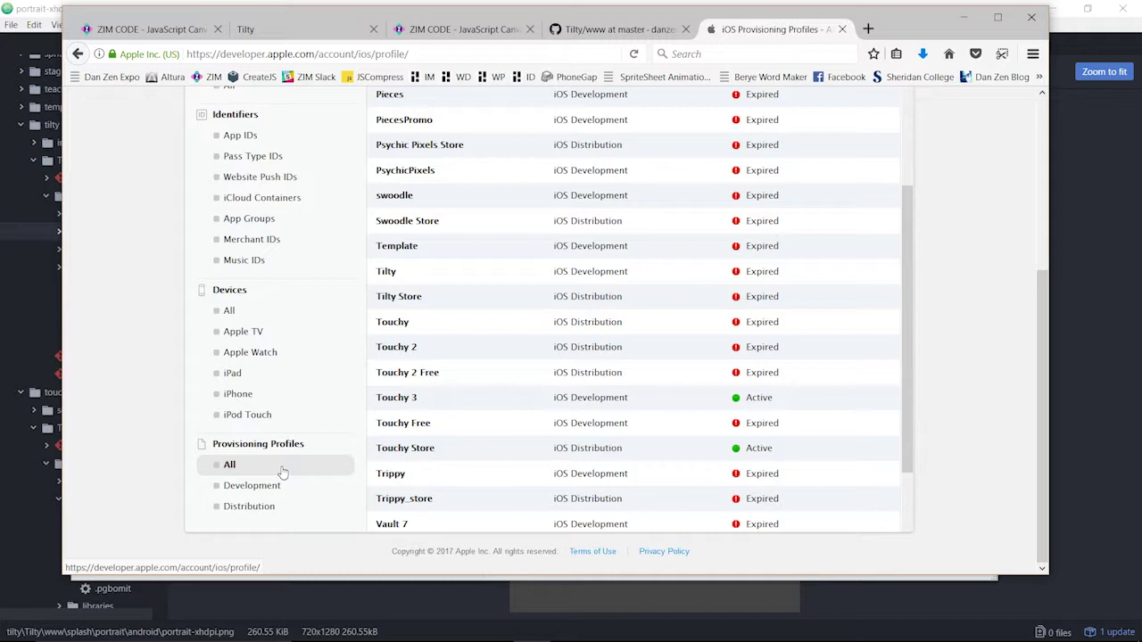
pyautogui.click(282, 472)
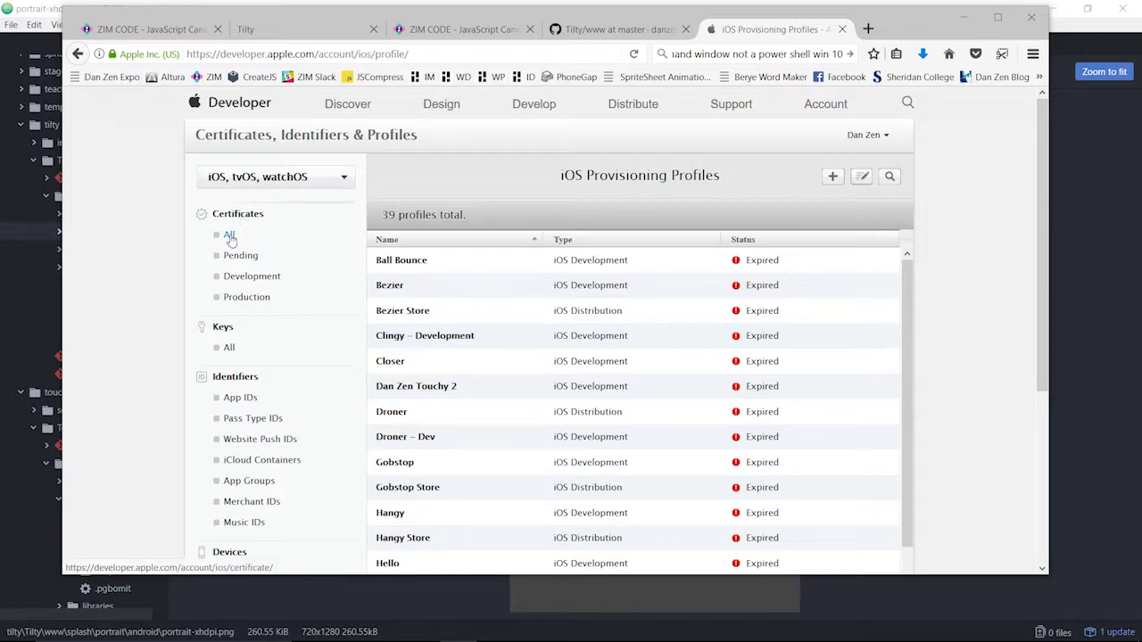
# Start a new iOS certificate, choose the iOS App Development type, review the other certificate types and continue to the request stage
pyautogui.click(230, 236)
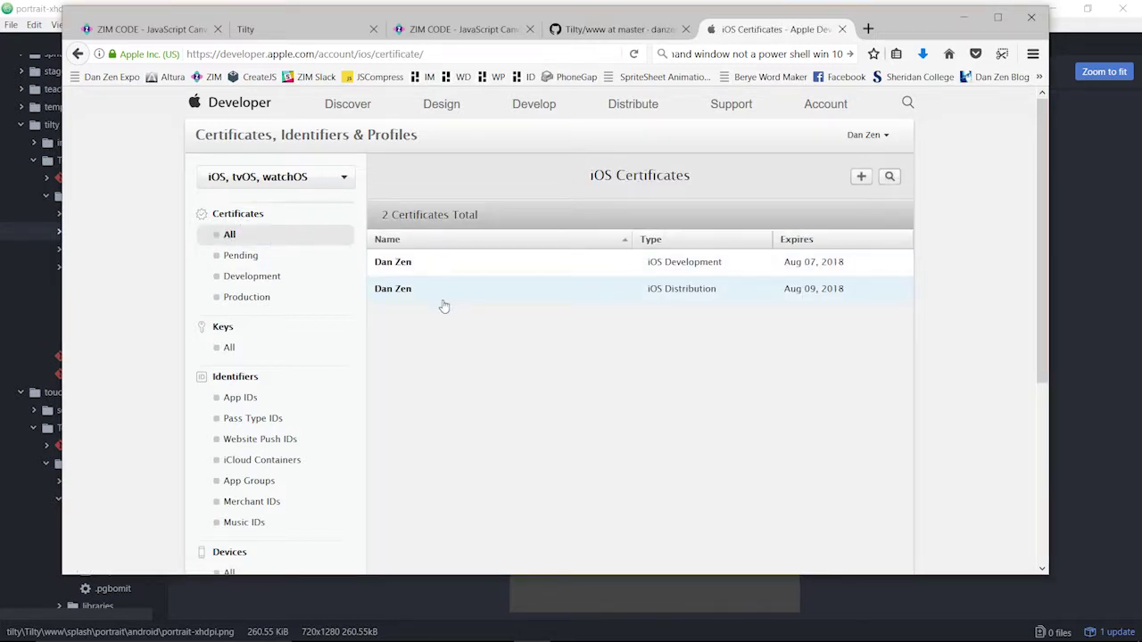
pyautogui.click(862, 178)
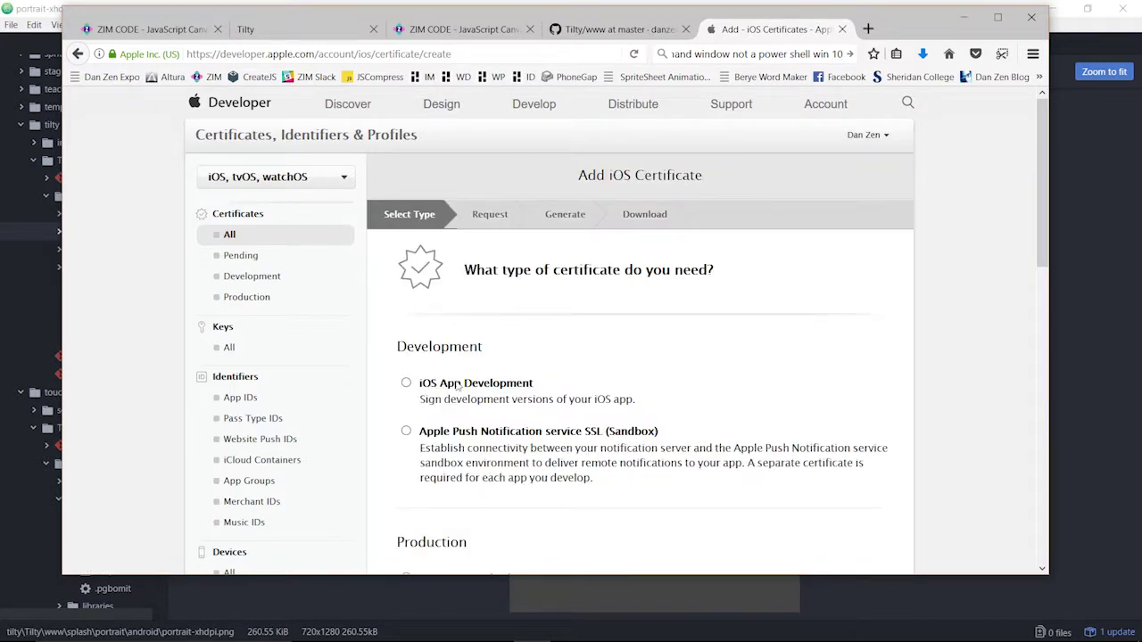
pyautogui.click(407, 383)
pyautogui.moveTo(1046, 147); pyautogui.dragTo(1002, 275)
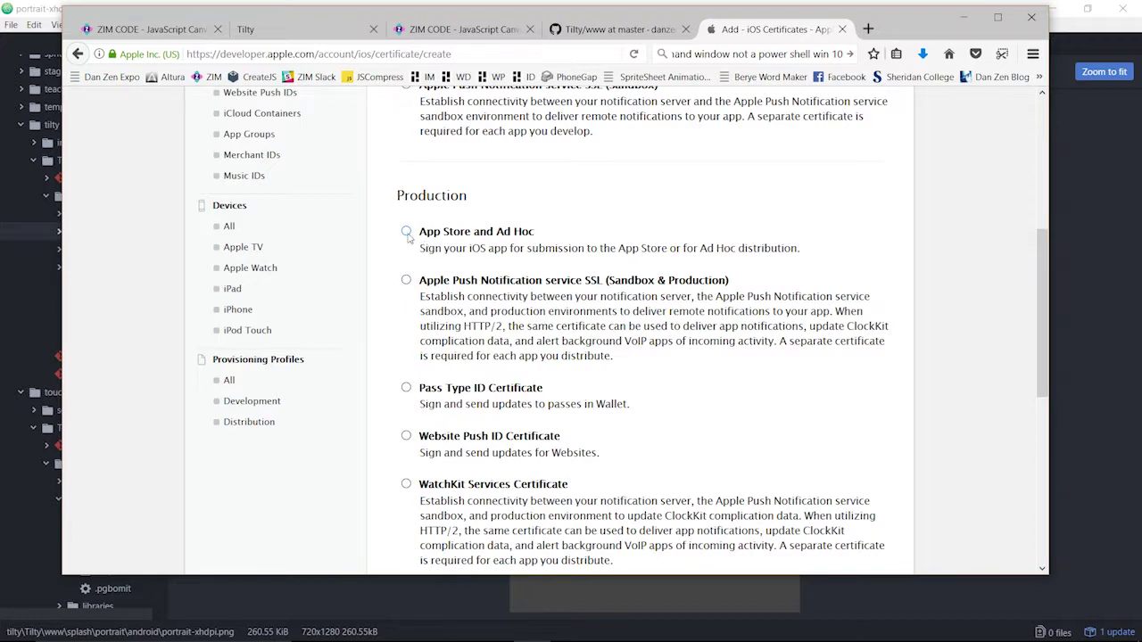
pyautogui.moveTo(1046, 299); pyautogui.dragTo(1046, 459)
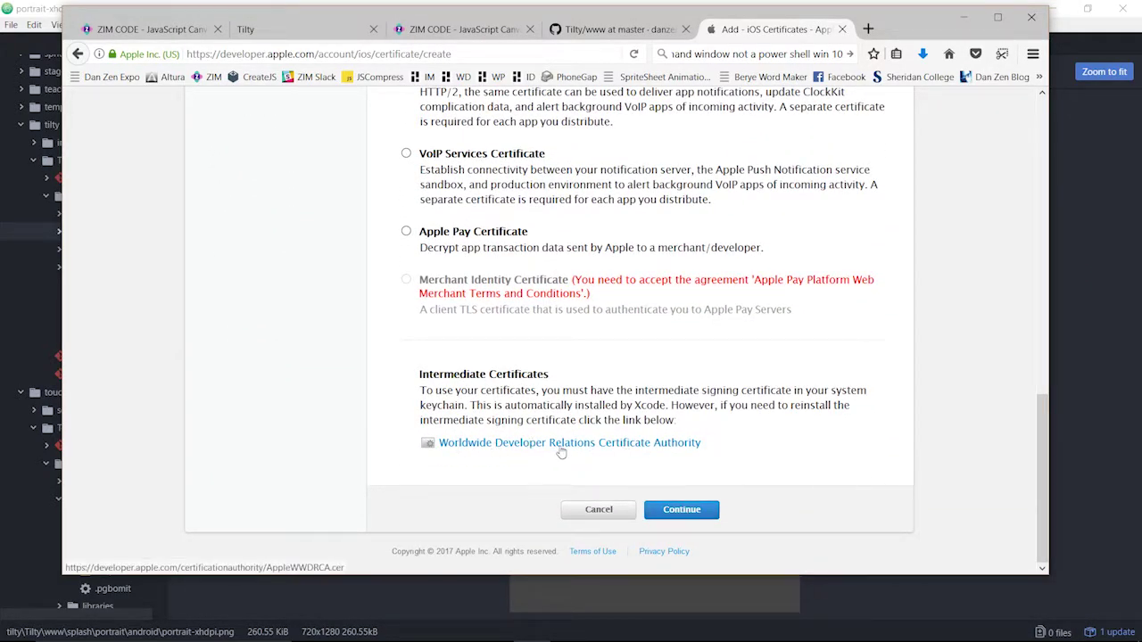
pyautogui.moveTo(436, 390); pyautogui.dragTo(693, 426)
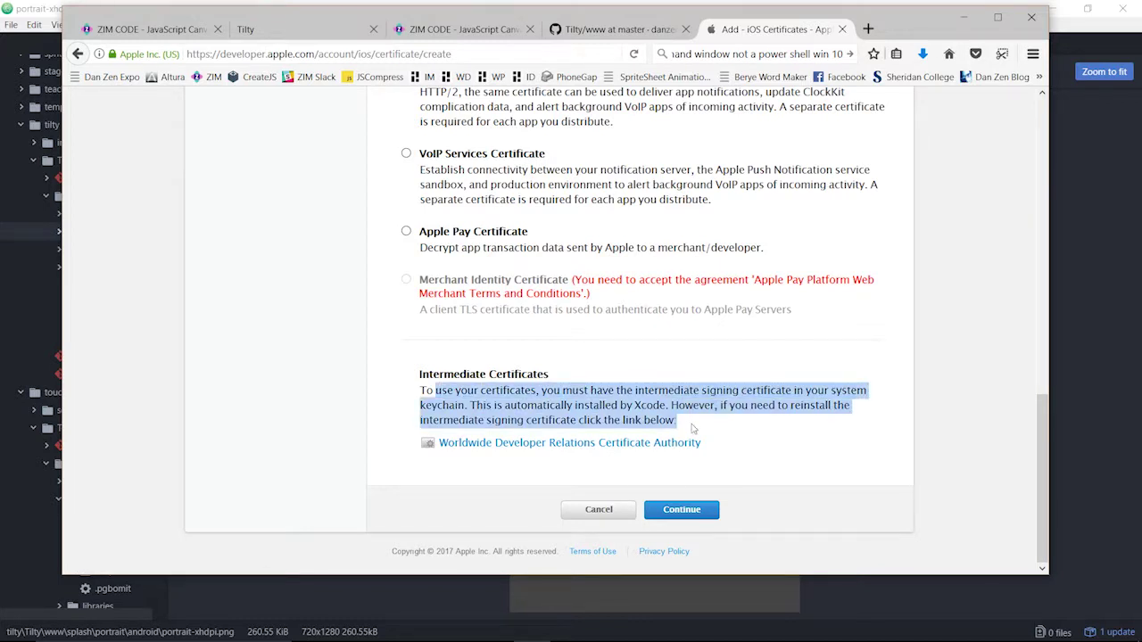
pyautogui.click(700, 473)
pyautogui.click(682, 515)
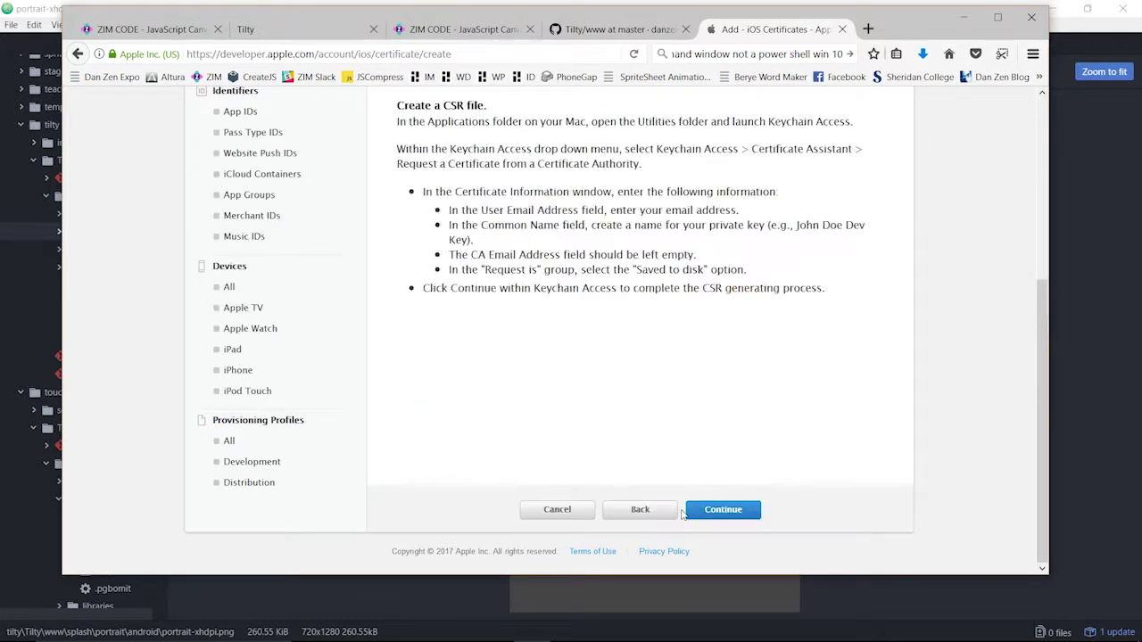
# Read the CSR creation instructions and advance to the stage for uploading the .certSigningRequest file
pyautogui.moveTo(404, 120); pyautogui.dragTo(623, 254)
pyautogui.click(467, 105)
pyautogui.moveTo(398, 148); pyautogui.dragTo(616, 289)
pyautogui.click(675, 259)
pyautogui.click(726, 510)
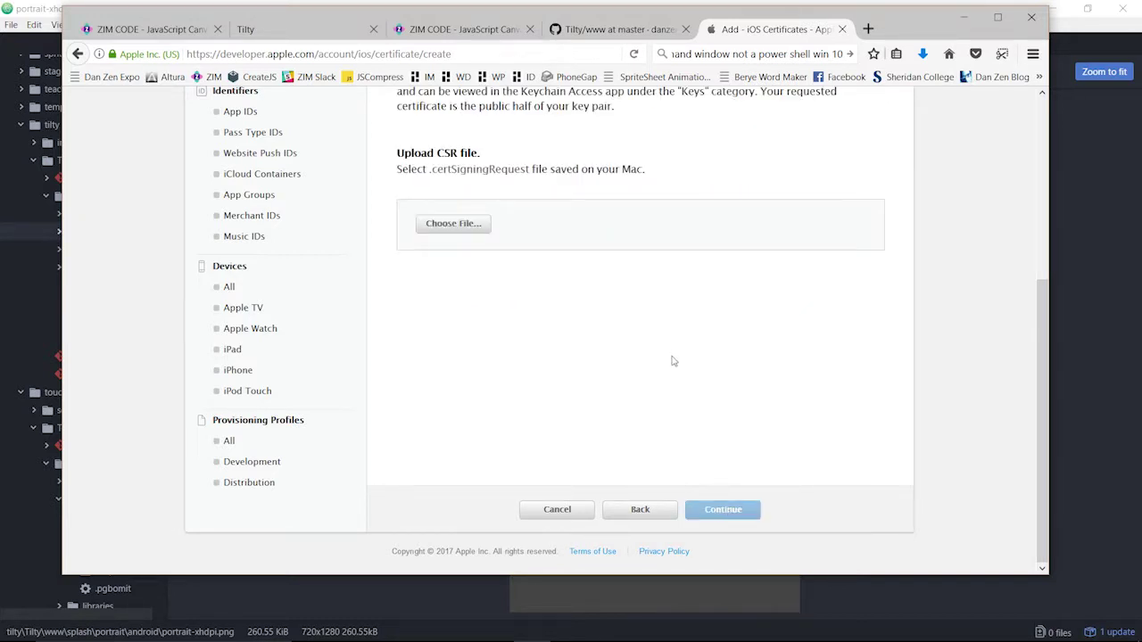
pyautogui.scroll(3, 472, 346)
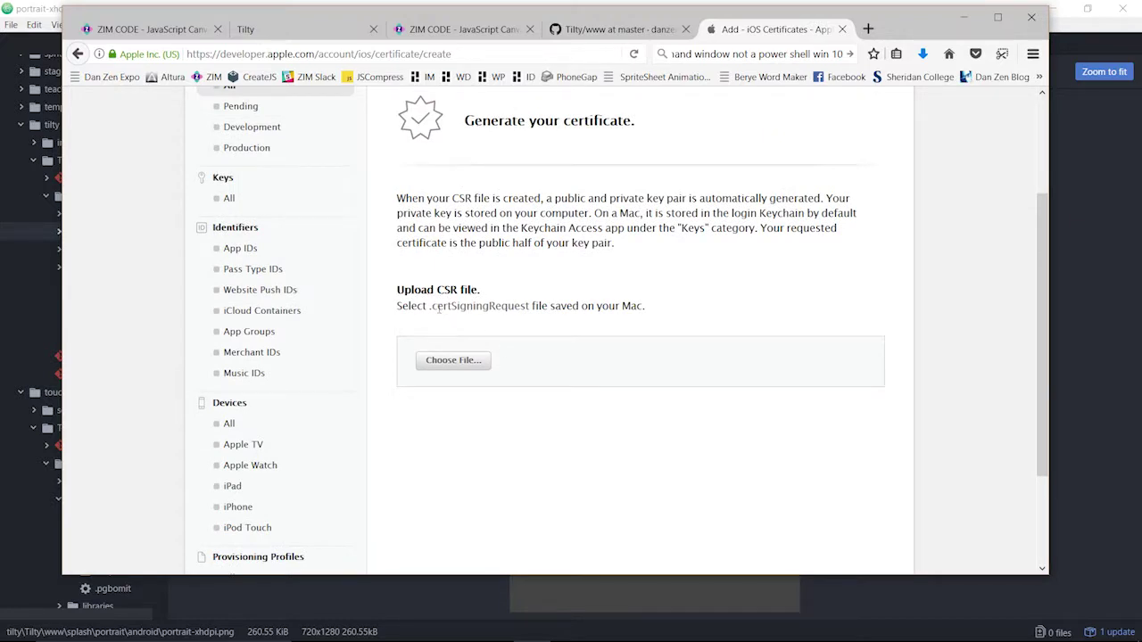
pyautogui.moveTo(430, 306); pyautogui.dragTo(530, 307)
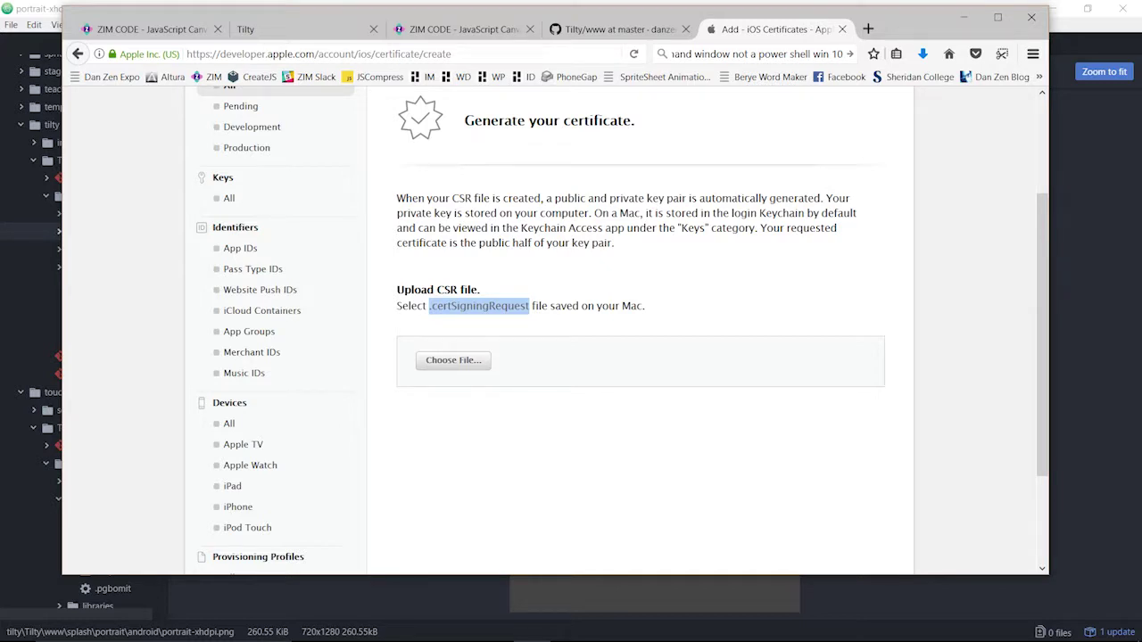
# Switch to Atom and open phonegap.txt from D:\imm\2018\ic2\mobile in the editor
pyautogui.click(1119, 187)
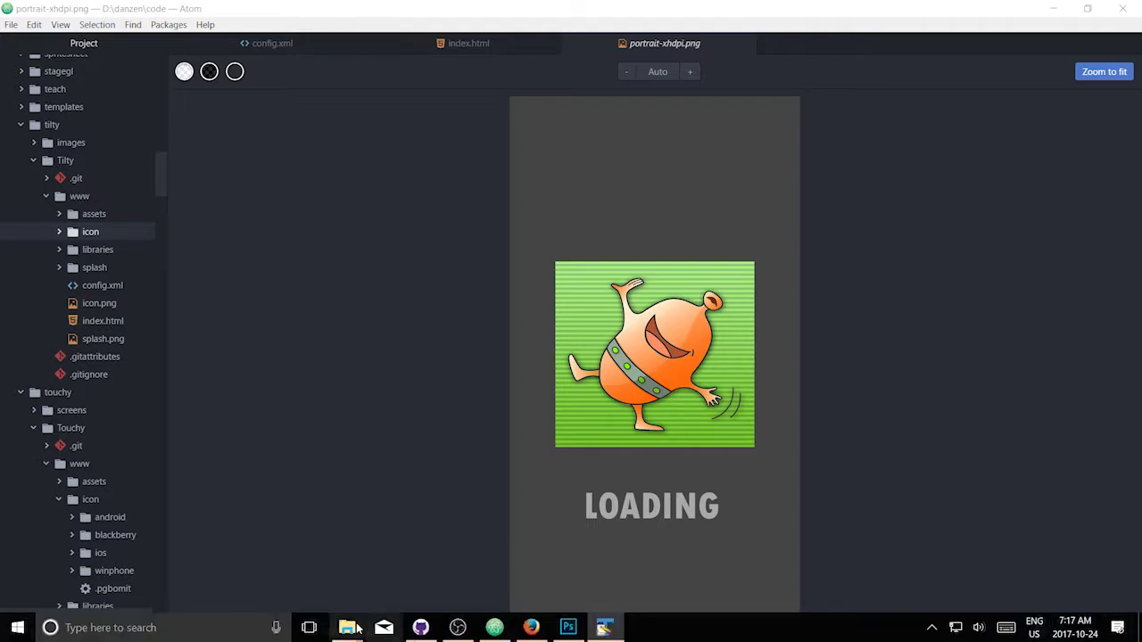
pyautogui.moveTo(362, 622)
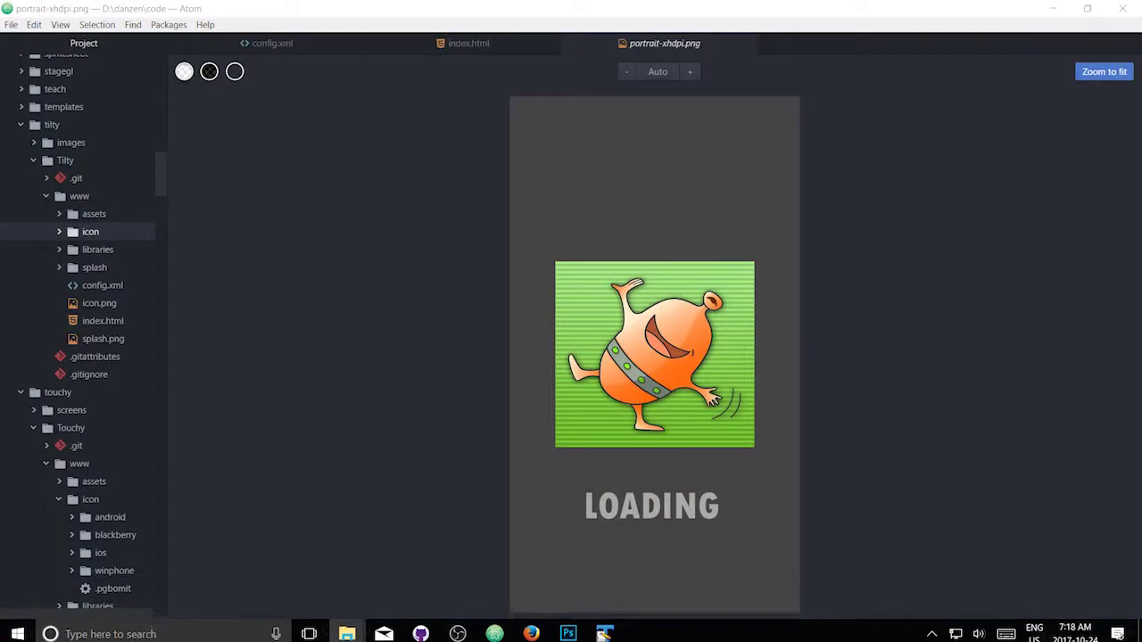
pyautogui.moveTo(604, 633); pyautogui.dragTo(815, 56)
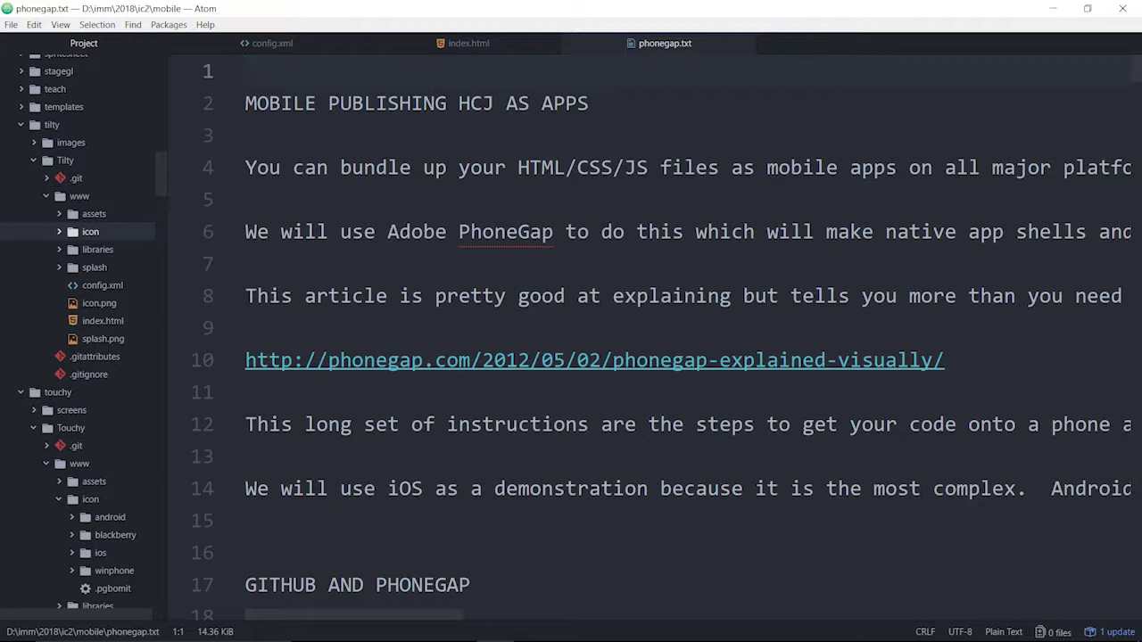
# Highlight "HCJ" and "AS APPS" in the MOBILE PUBLISHING heading on line 2, and clear the selection
pyautogui.click(457, 103)
pyautogui.hotkey('shift', 'Right')
pyautogui.hotkey('shift', 'Right')
pyautogui.hotkey('shift', 'Right')
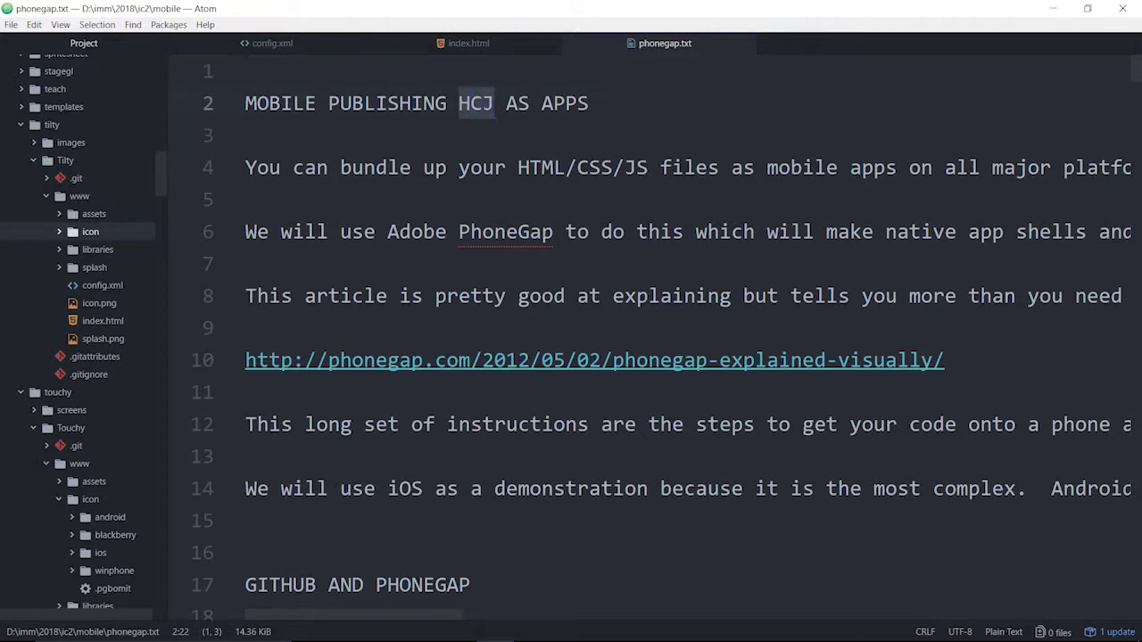
pyautogui.press('Right')
pyautogui.press('Right')
pyautogui.hotkey('ctrl', 'shift', 'Right')
pyautogui.hotkey('ctrl', 'shift', 'Right')
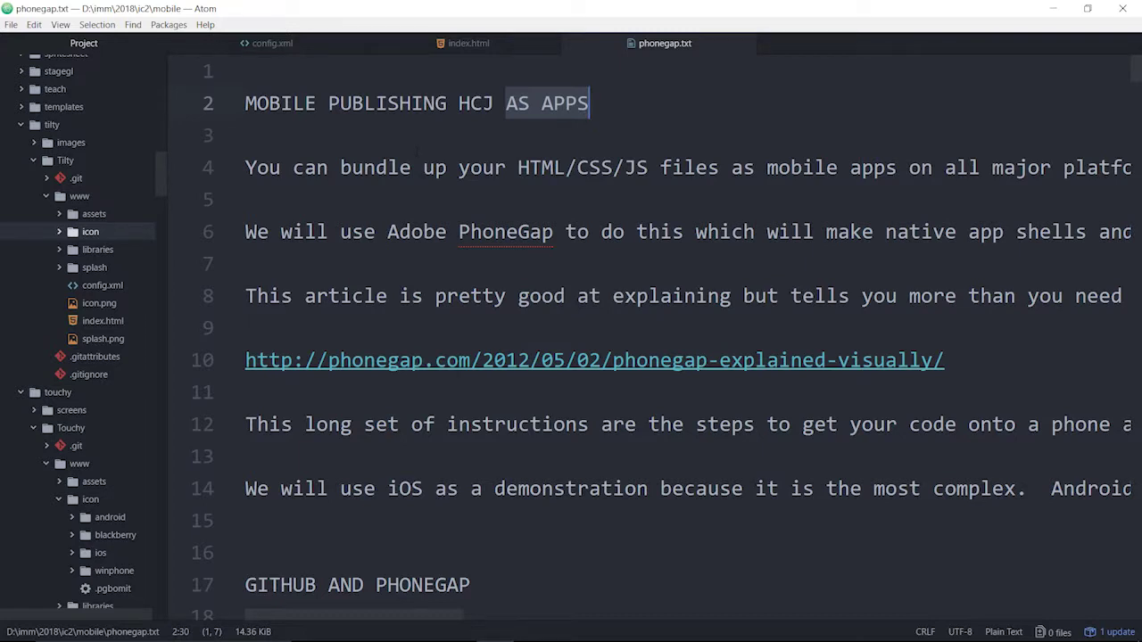
pyautogui.click(345, 135)
# Turn on soft wrap so that the long lines of phonegap.txt fit the editor's width
pyautogui.click(133, 24)
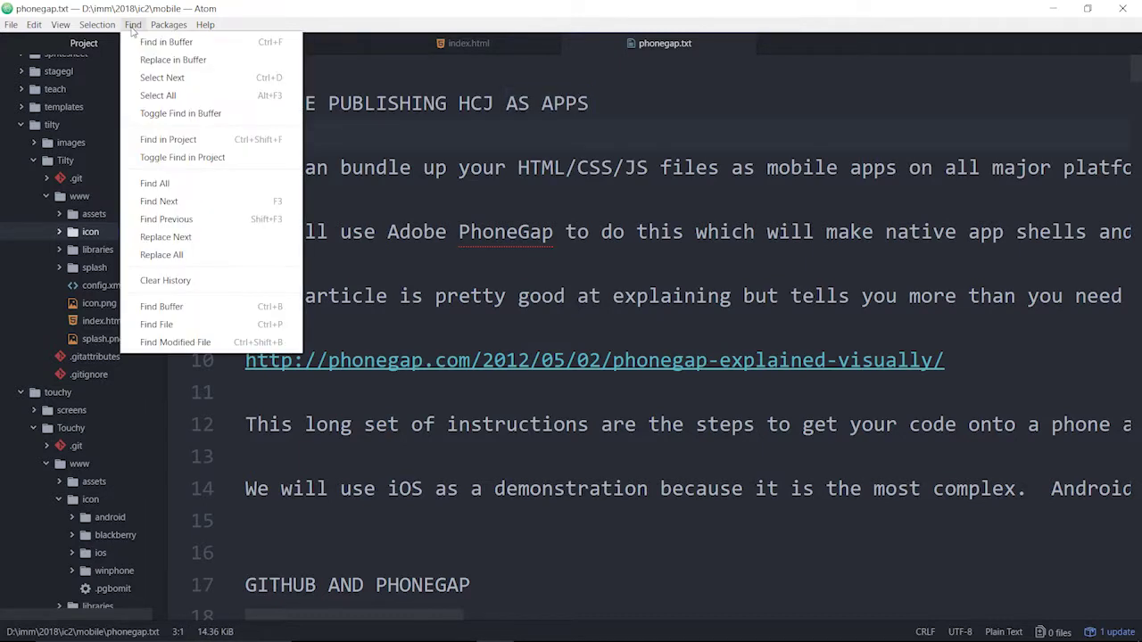
pyautogui.moveTo(99, 27)
pyautogui.moveTo(62, 27)
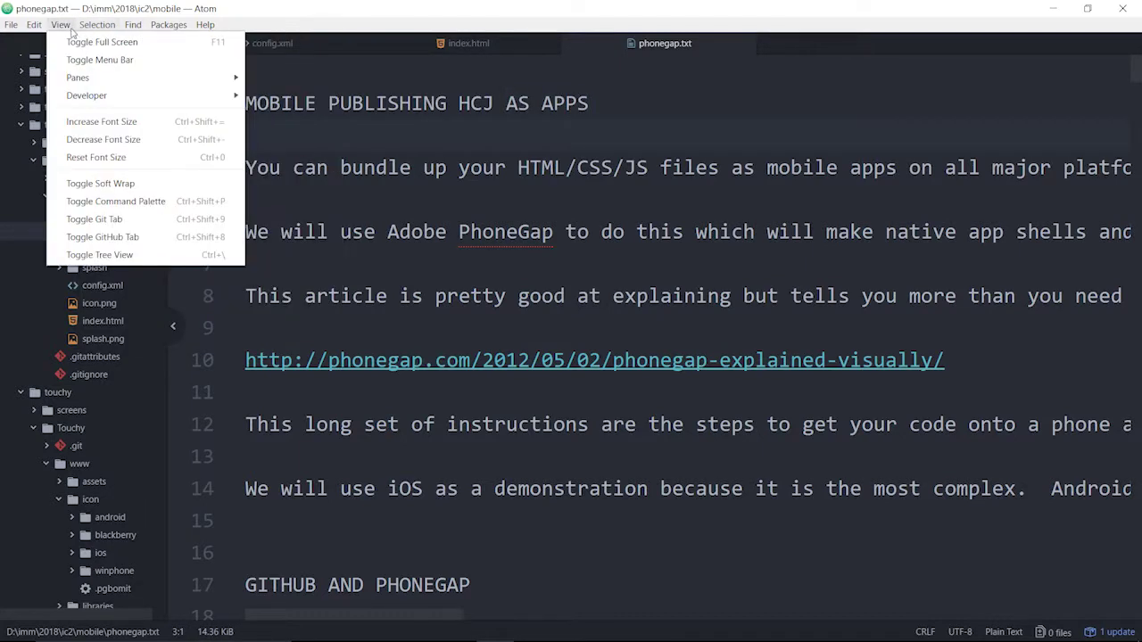
pyautogui.click(109, 185)
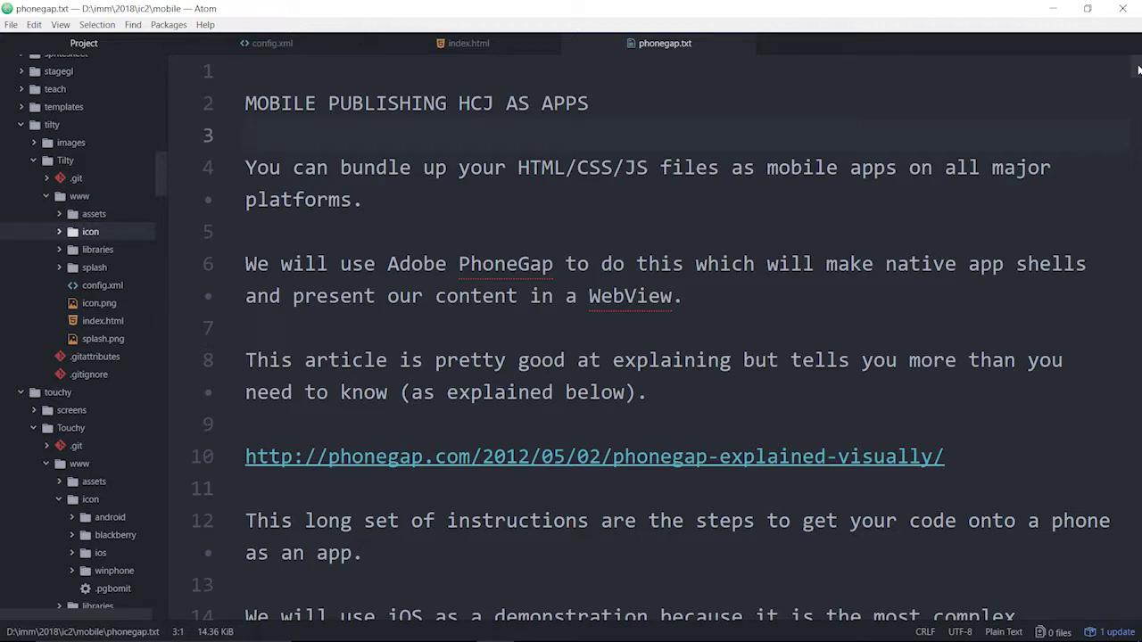
# Highlight "PhoneGap" and "WebView" in the sentence about native app shells on line 6
pyautogui.click(482, 264)
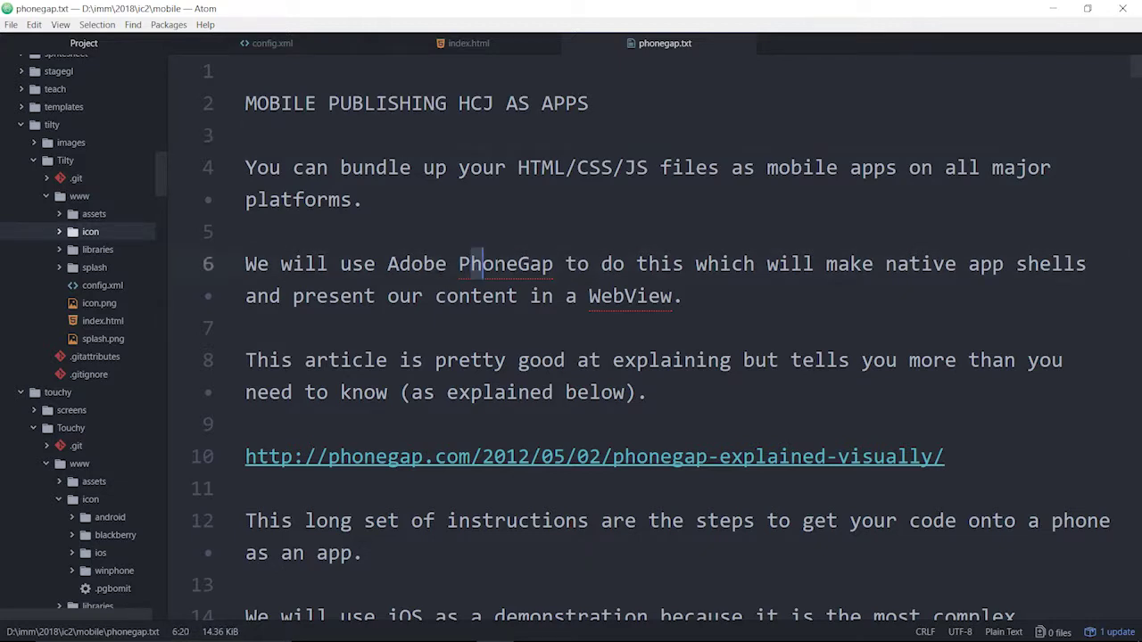
pyautogui.hotkey('ctrl', 'shift', 'Right')
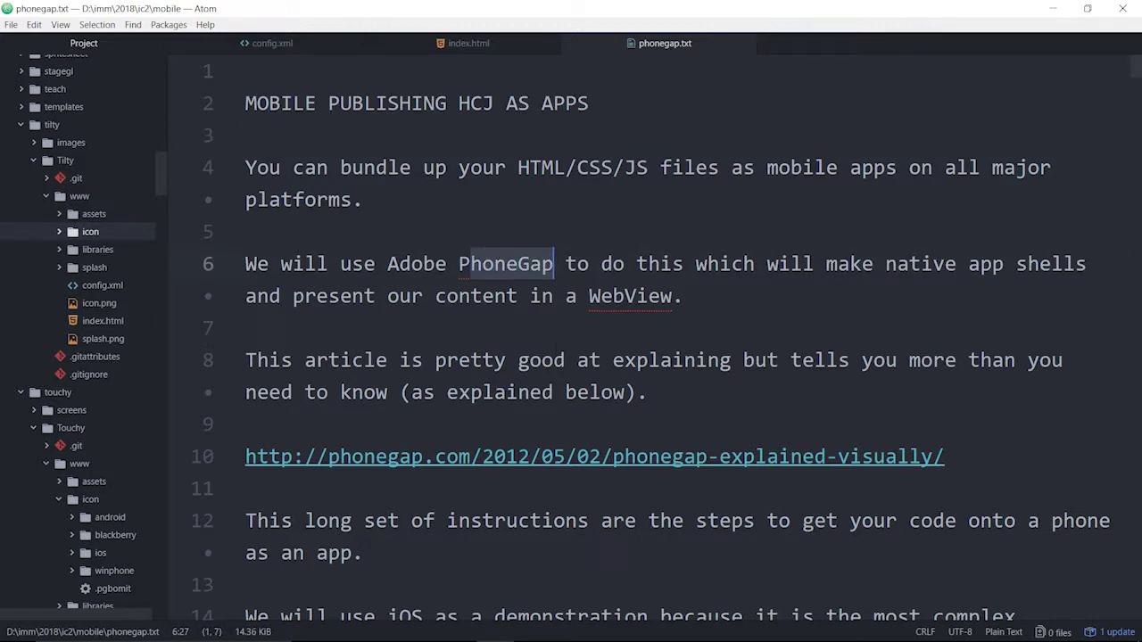
pyautogui.moveTo(589, 296); pyautogui.dragTo(662, 296)
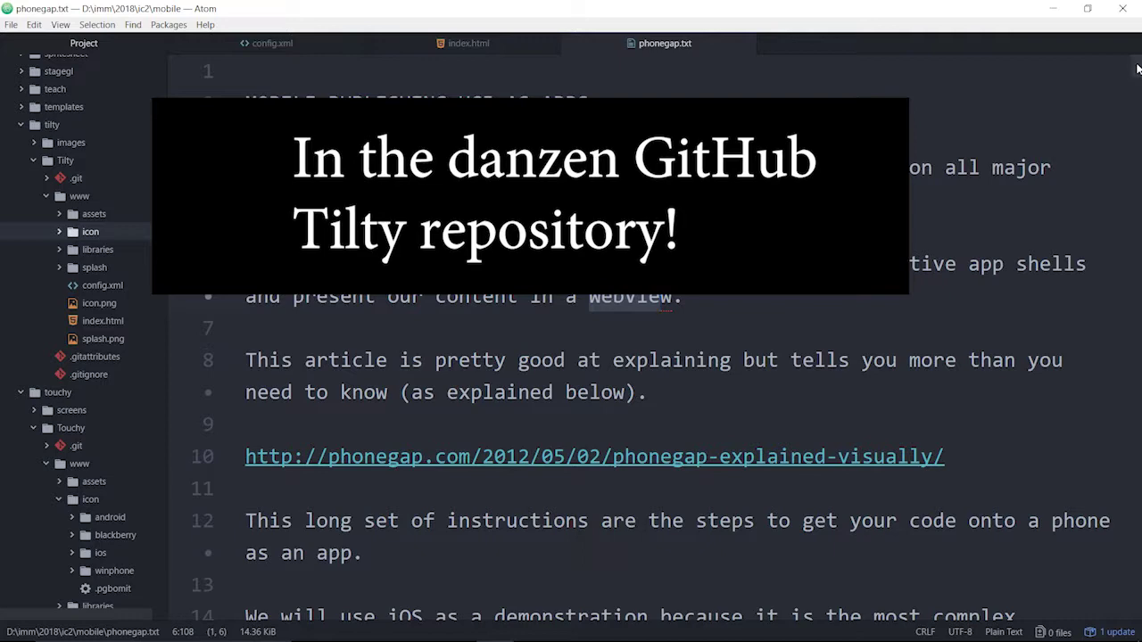
# Highlight the GITHUB AND PHONEGAP heading on line 17, including the word GITHUB, and move to the command line tools sentence
pyautogui.moveTo(1137, 69); pyautogui.dragTo(1137, 91)
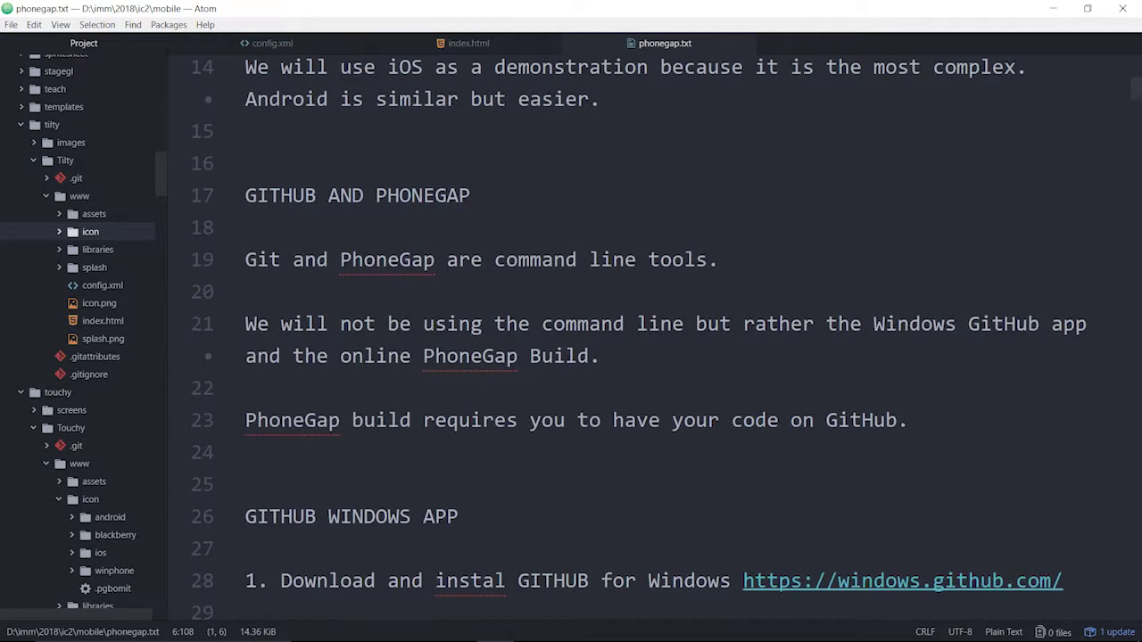
pyautogui.moveTo(244, 195); pyautogui.dragTo(471, 195)
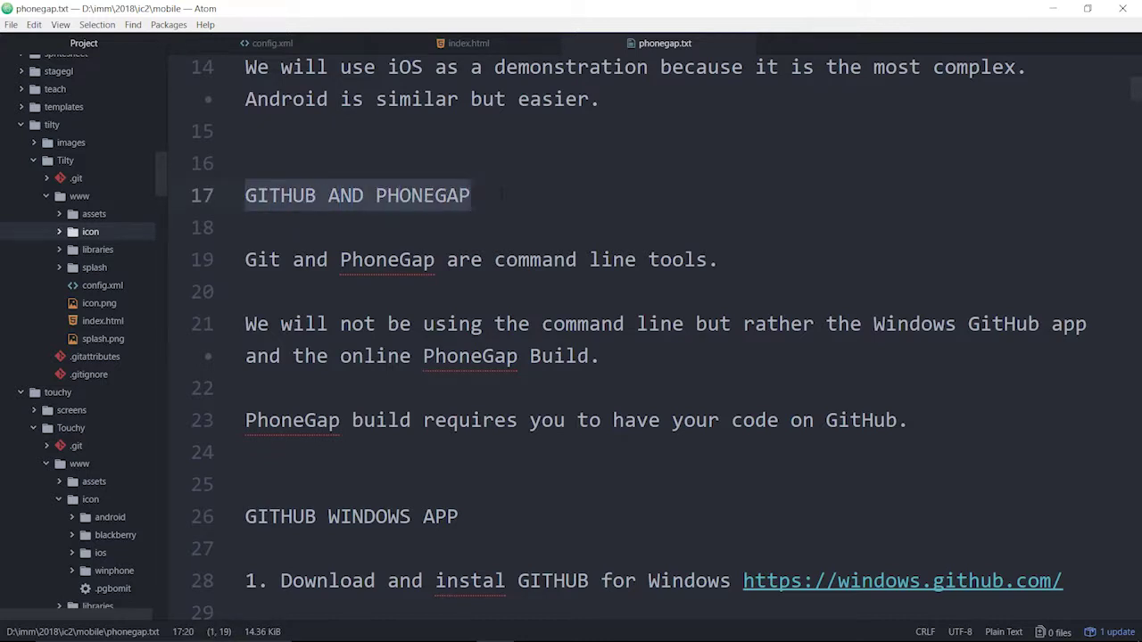
pyautogui.click(471, 195)
pyautogui.doubleClick(280, 195)
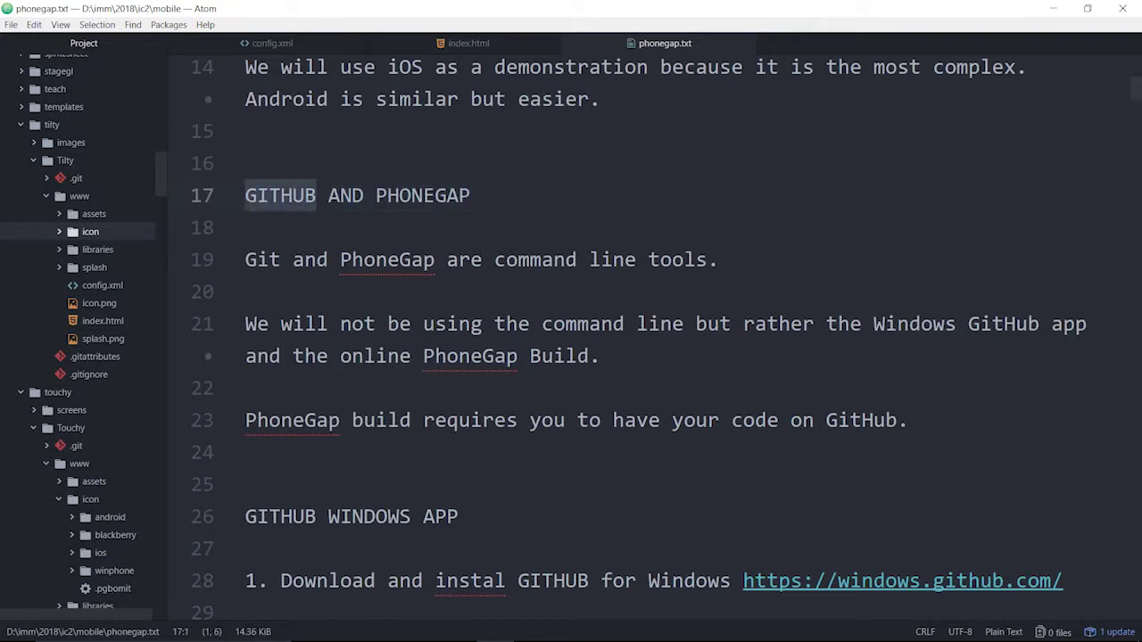
pyautogui.click(435, 260)
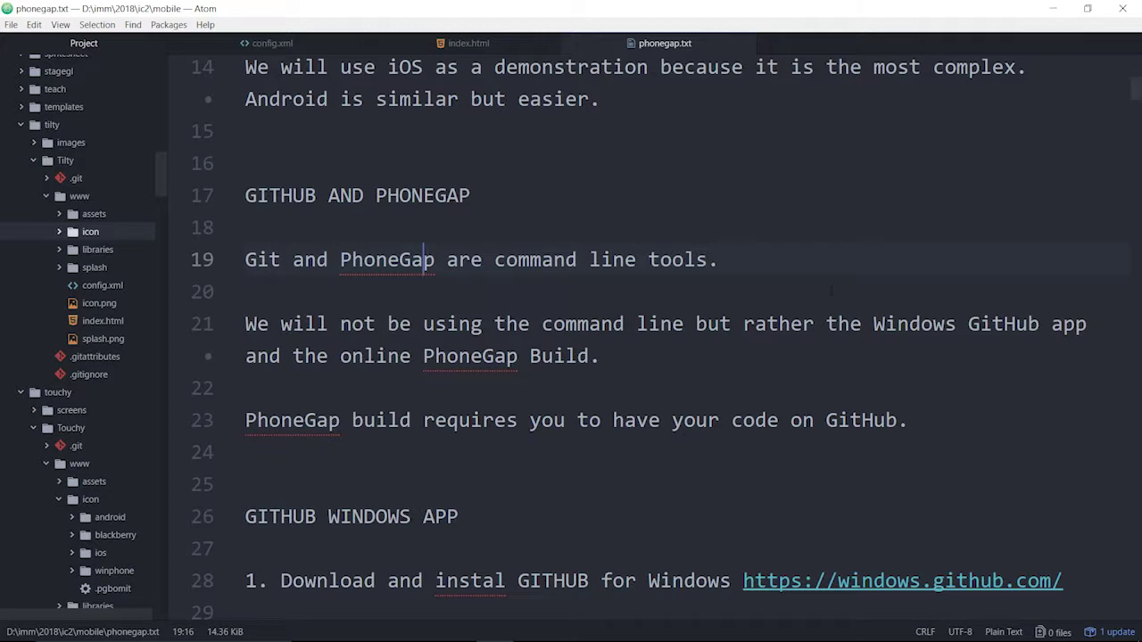
# Review the GITHUB WINDOWS APP section, pointing out the GitHub for Windows download link on line 28
pyautogui.moveTo(1137, 96); pyautogui.dragTo(1137, 107)
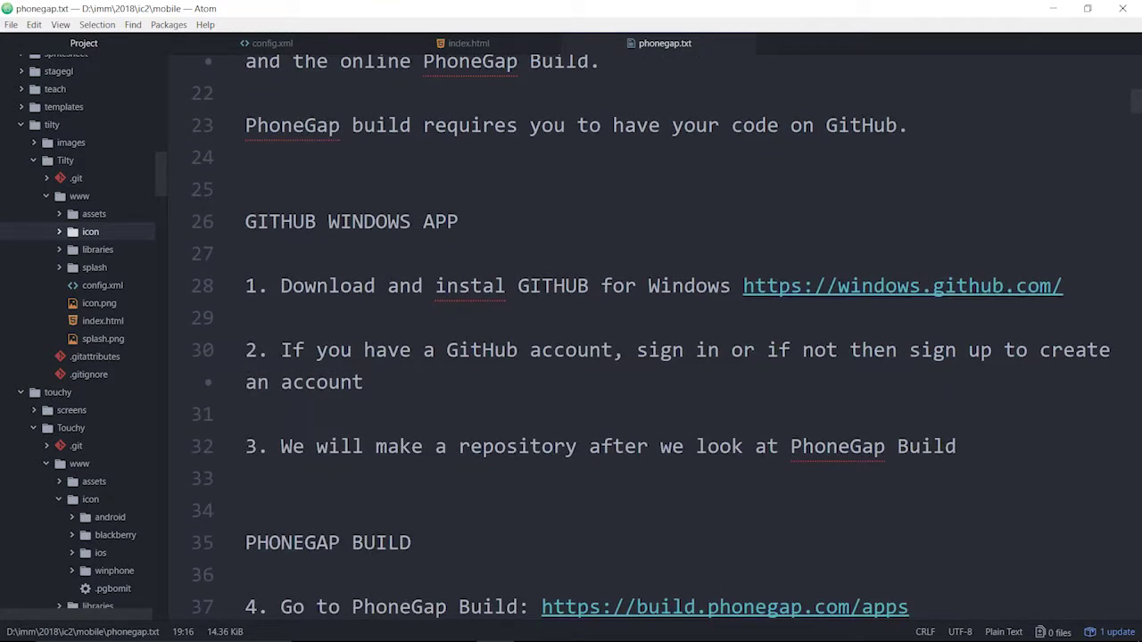
pyautogui.click(517, 286)
pyautogui.click(981, 285)
pyautogui.click(1028, 285)
pyautogui.scroll(1, 1137, 107)
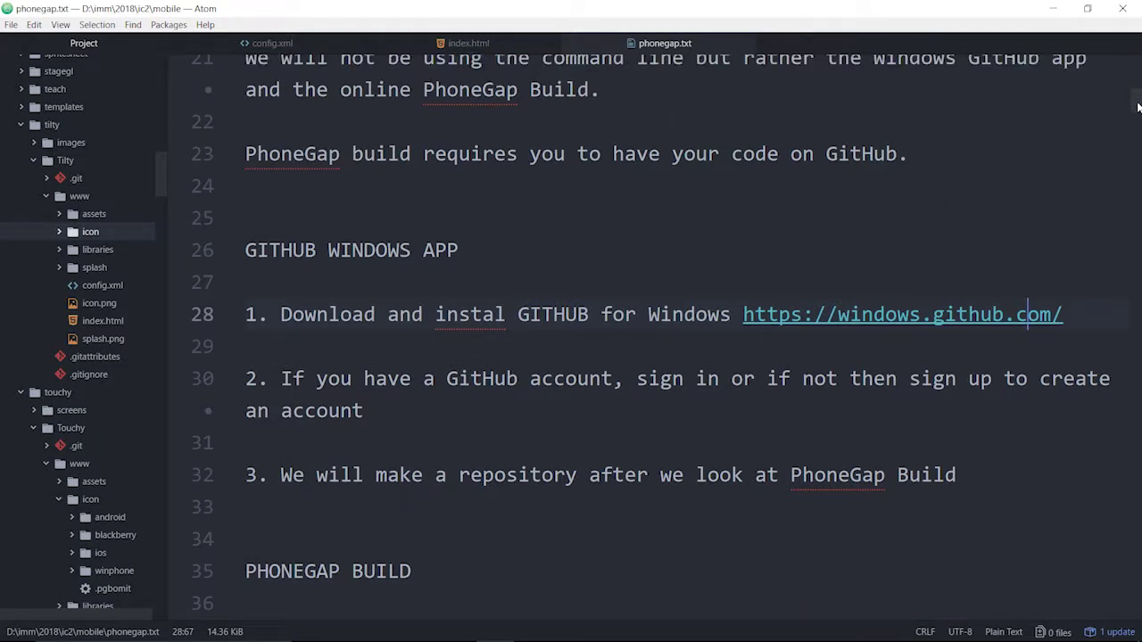
# Read through the PHONEGAP BUILD, GITHUB REPOSITORY and COMMIT TO GITHUB instructions in phonegap.txt
pyautogui.scroll(-3, 1138, 109)
pyautogui.scroll(-5, 1138, 109)
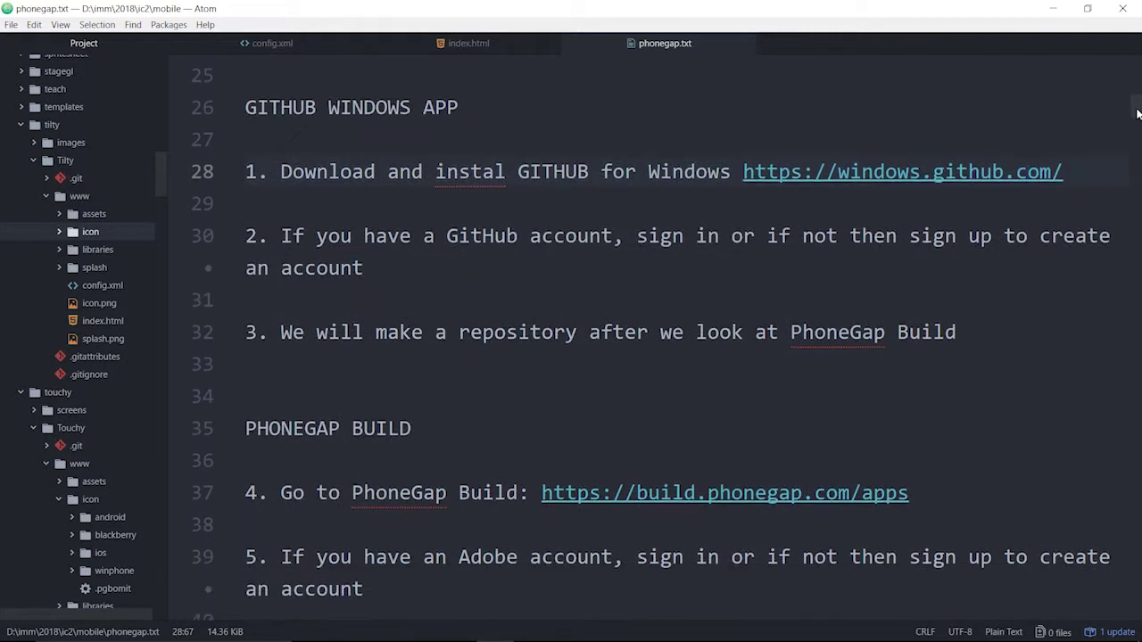
pyautogui.scroll(-1, 1138, 120)
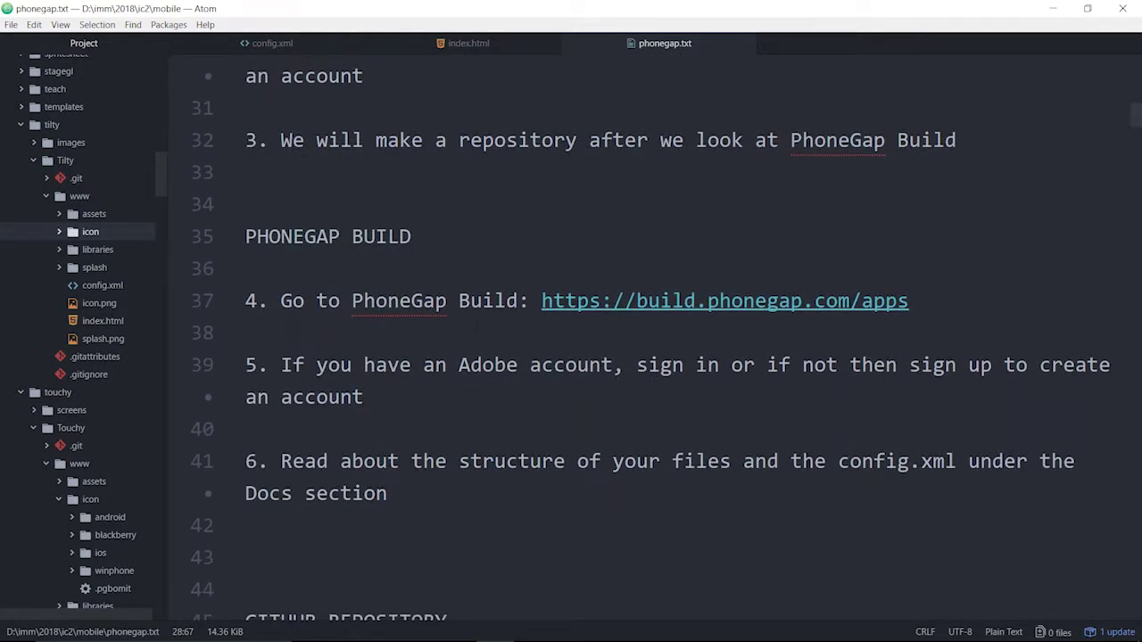
pyautogui.scroll(-8, 1131, 125)
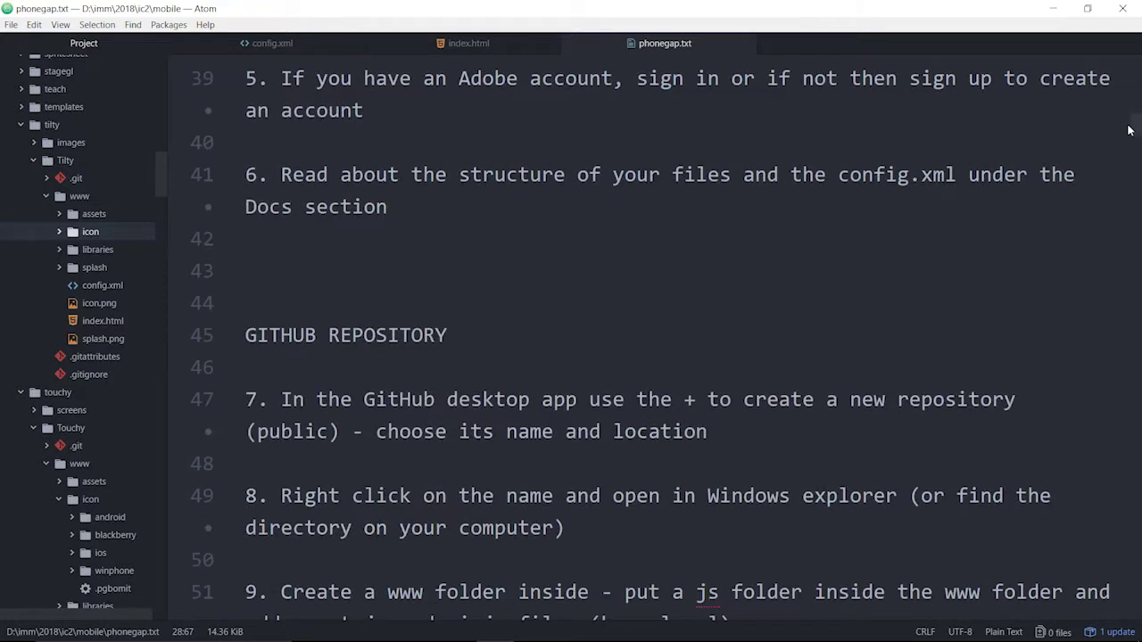
pyautogui.scroll(-7, 1127, 136)
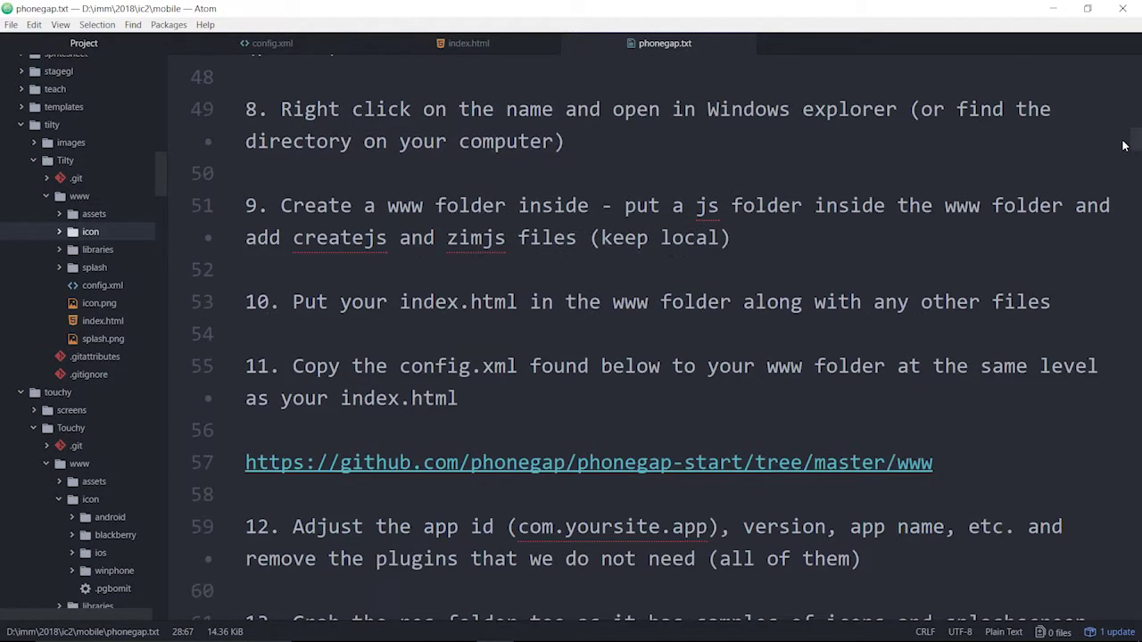
pyautogui.scroll(-8, 1123, 152)
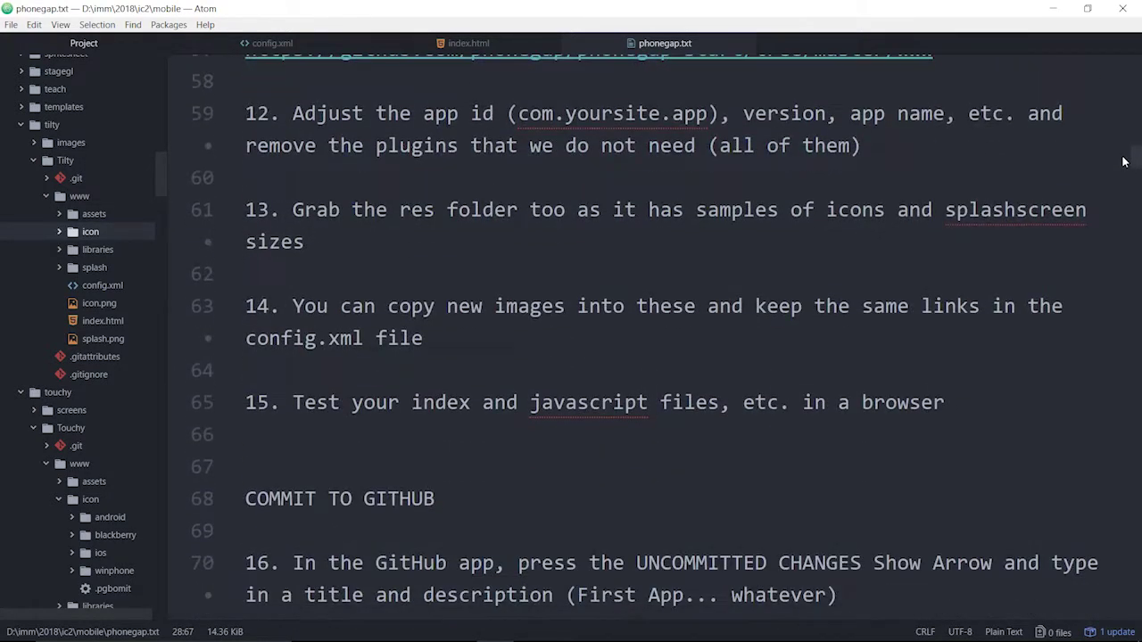
pyautogui.scroll(-8, 1122, 166)
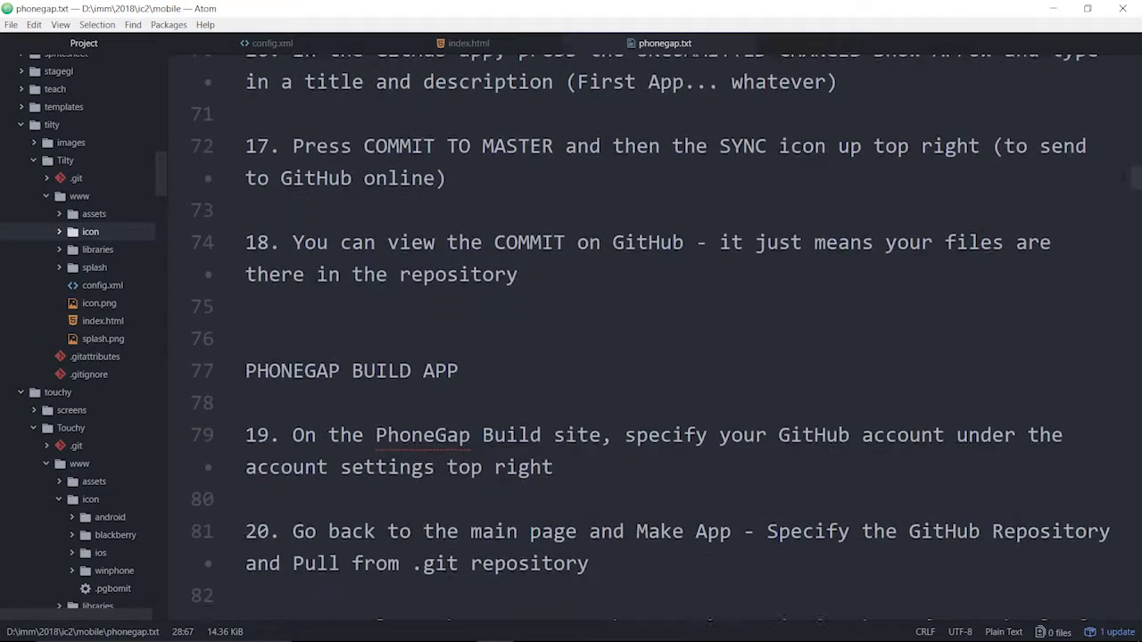
# Highlight instructions 19 to 22 in the PHONEGAP BUILD APP section and clear the selection
pyautogui.scroll(-1, 1126, 186)
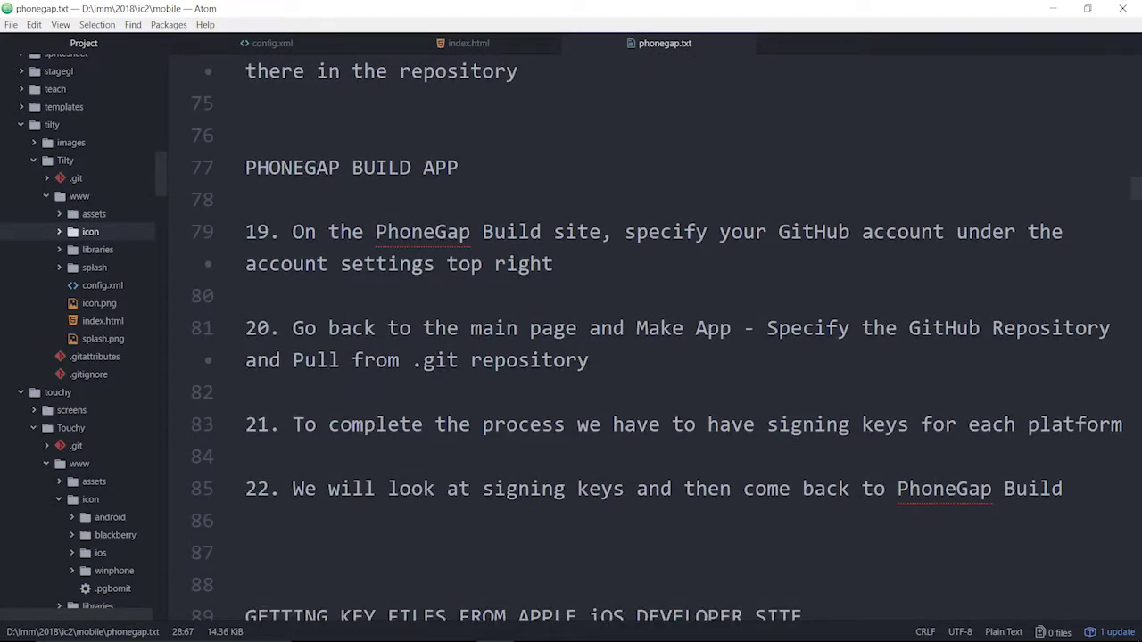
pyautogui.moveTo(328, 232); pyautogui.dragTo(649, 489)
pyautogui.click(1126, 360)
# Highlight the heading about getting key files from the Apple iOS developer site, then place the cursor in instruction 23
pyautogui.scroll(-5, 1133, 194)
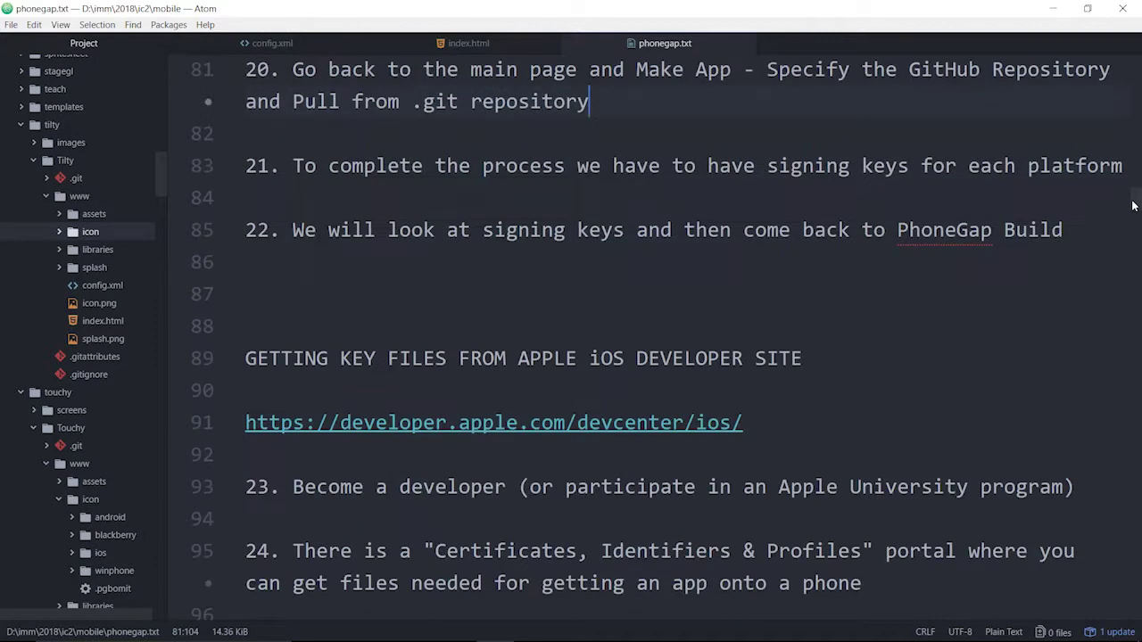
pyautogui.scroll(-3, 1134, 209)
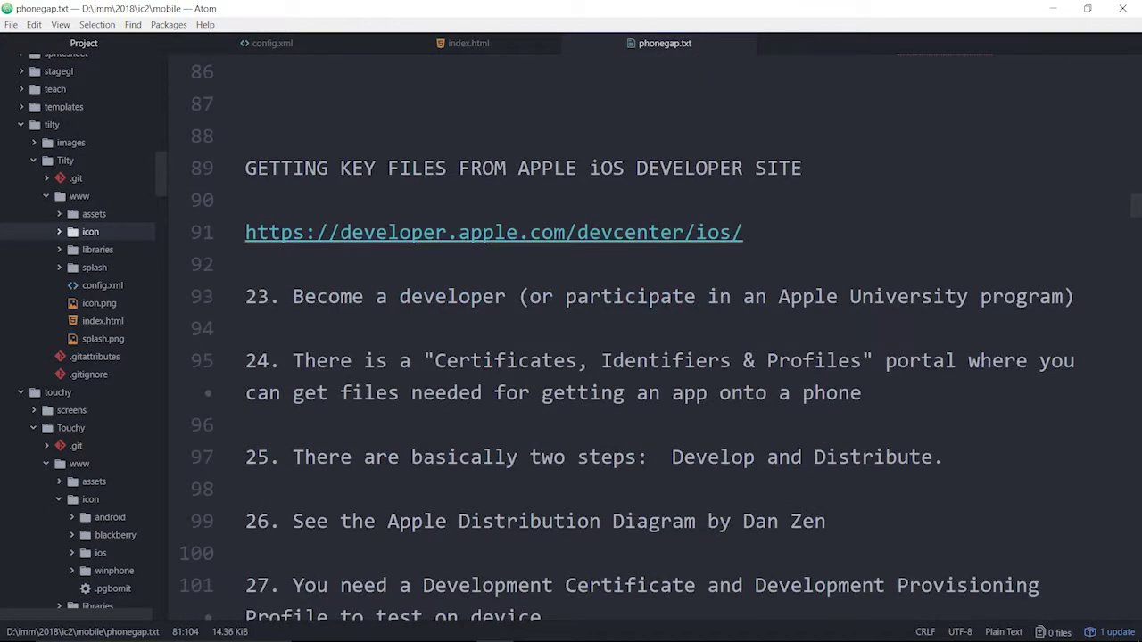
pyautogui.moveTo(293, 168); pyautogui.dragTo(803, 168)
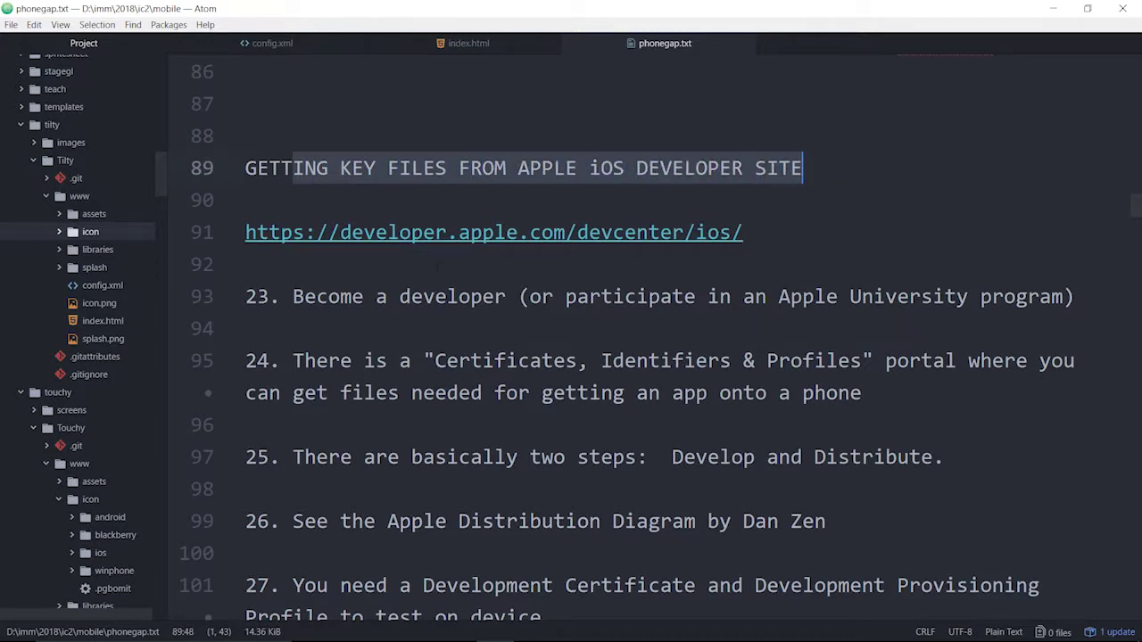
pyautogui.click(317, 297)
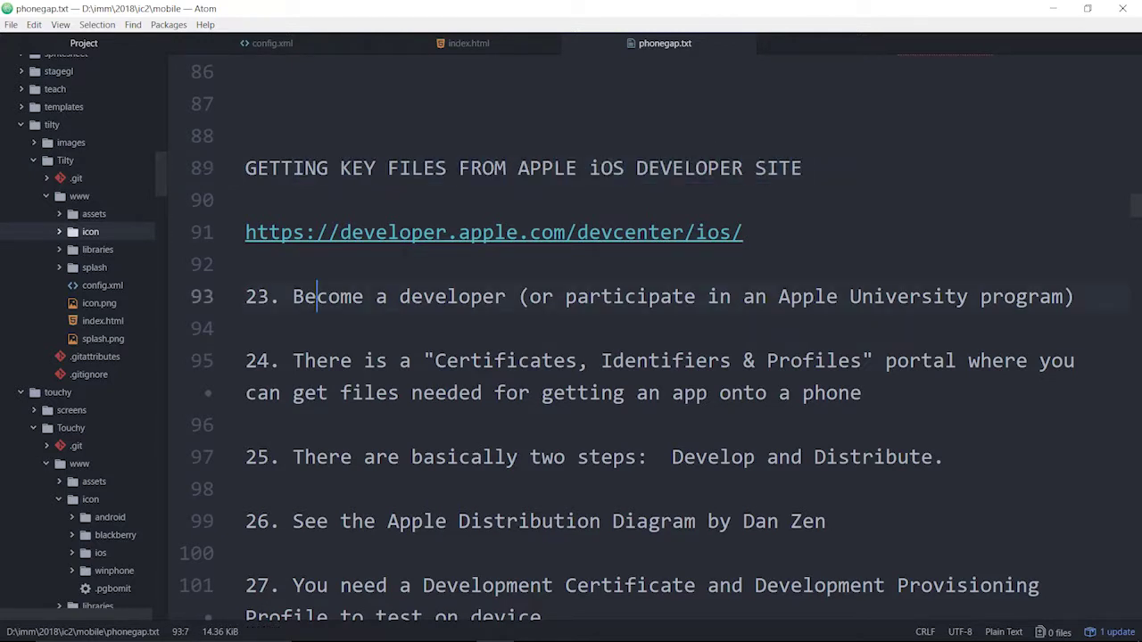
# Highlight instructions 28 to 30 on finding the device's UDID through iTunes
pyautogui.scroll(-5, 660, 336)
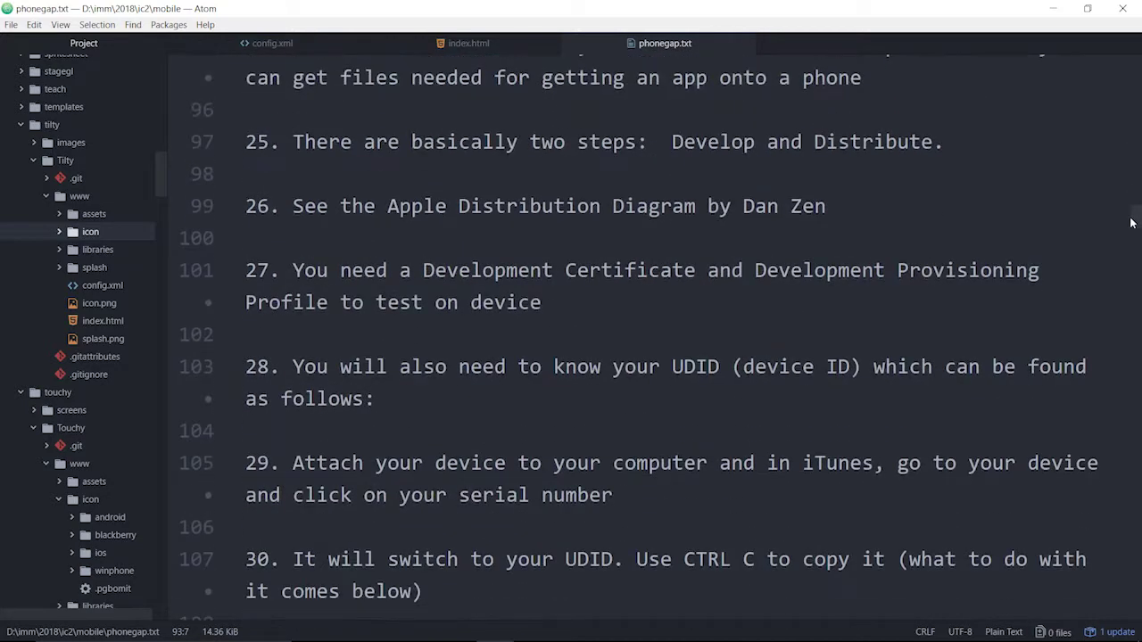
pyautogui.click(246, 335)
pyautogui.scroll(-3, 651, 334)
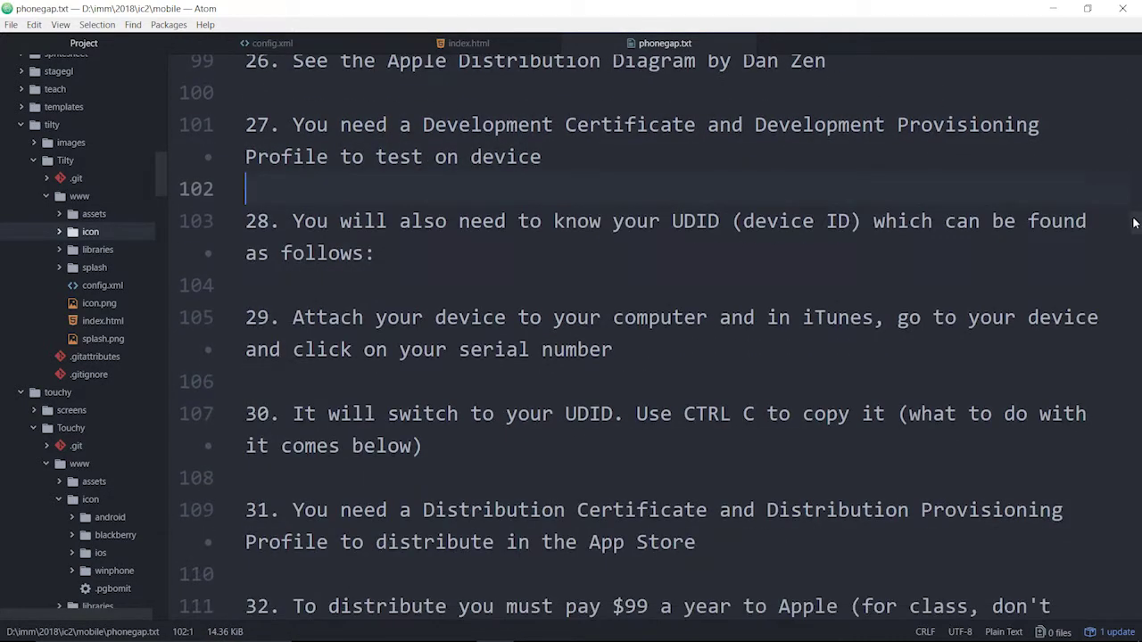
pyautogui.click(603, 221)
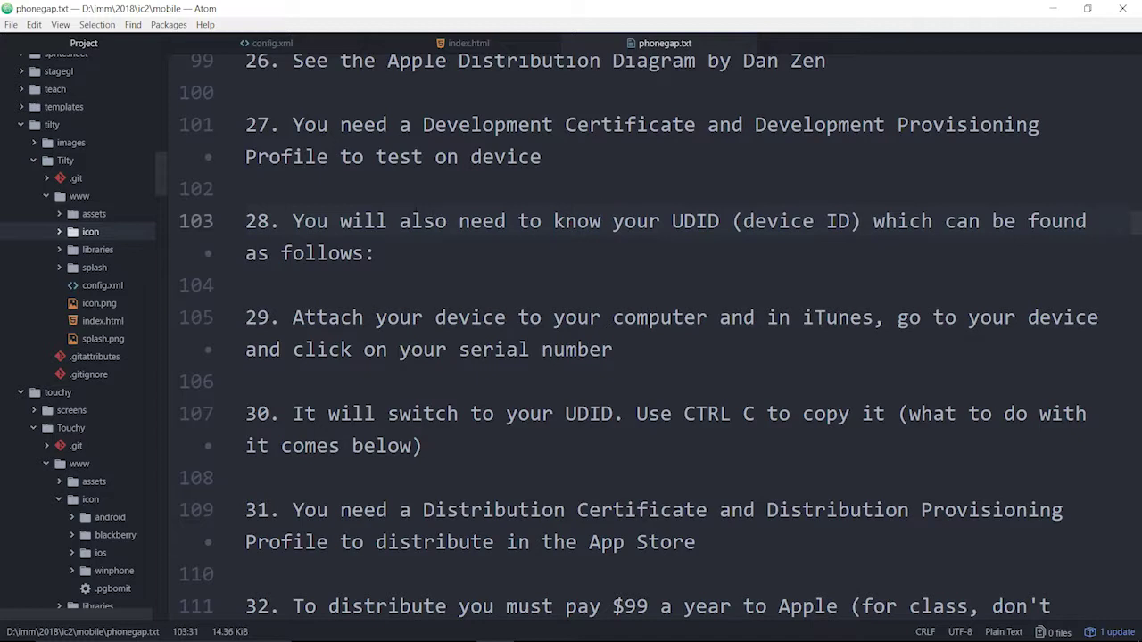
pyautogui.moveTo(387, 221); pyautogui.dragTo(246, 286)
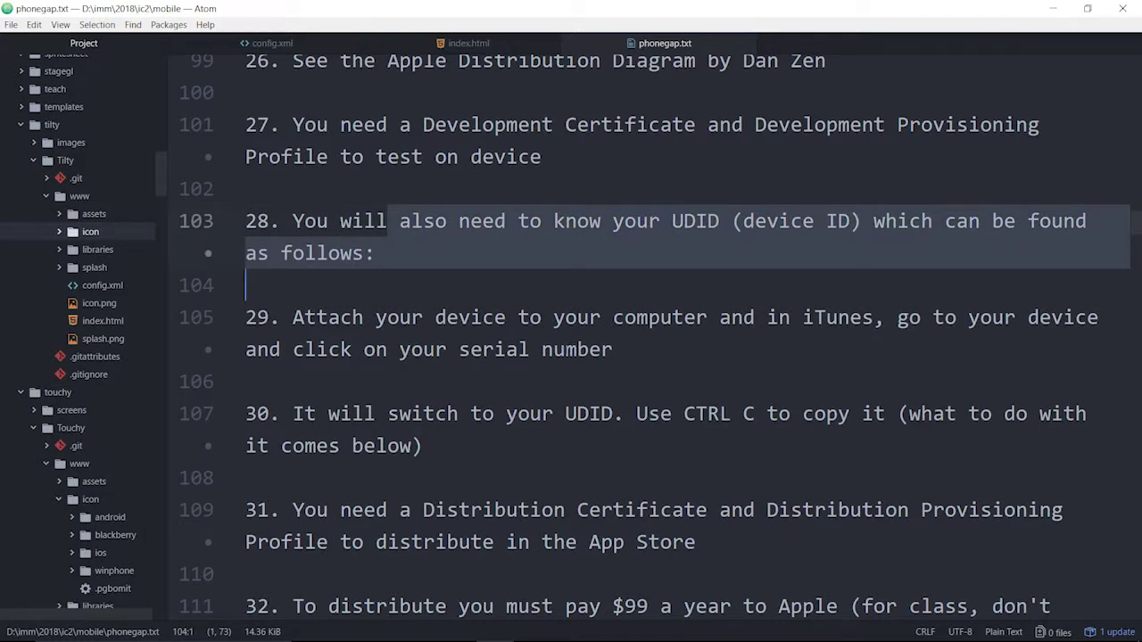
pyautogui.click(567, 349)
pyautogui.moveTo(293, 317); pyautogui.dragTo(600, 437)
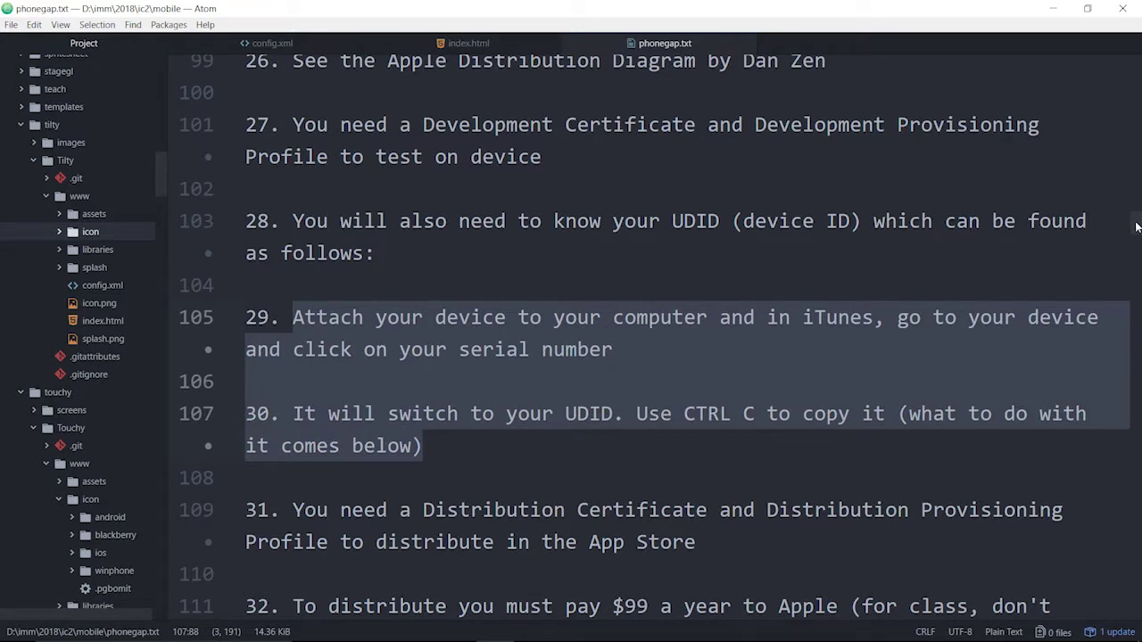
# Read through the APPLE UNIVERSITY and NON APPLE UNIVERSITY sections down to instruction 46 on creating the Development Certificate
pyautogui.scroll(-6, 1136, 227)
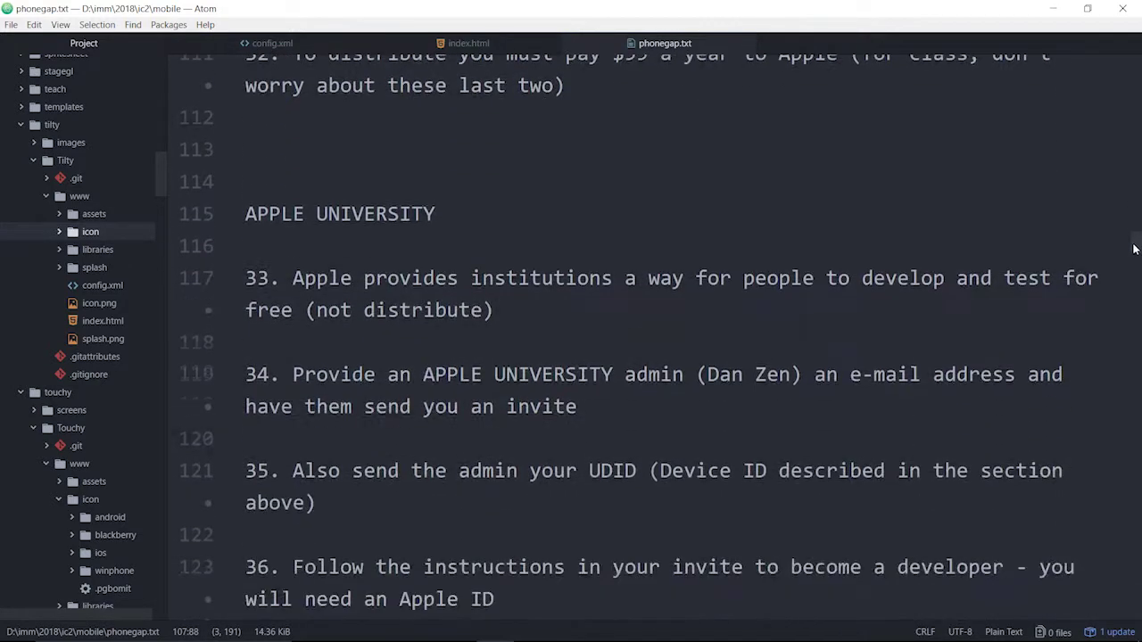
pyautogui.scroll(-2, 1134, 250)
pyautogui.scroll(-8, 1134, 258)
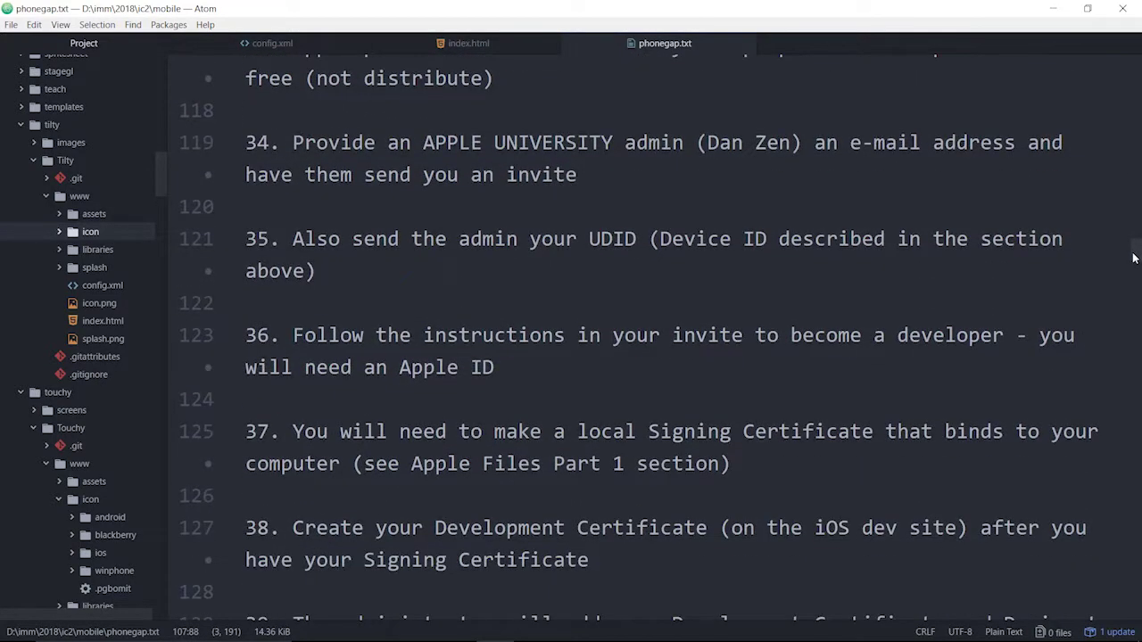
pyautogui.scroll(-10, 1134, 267)
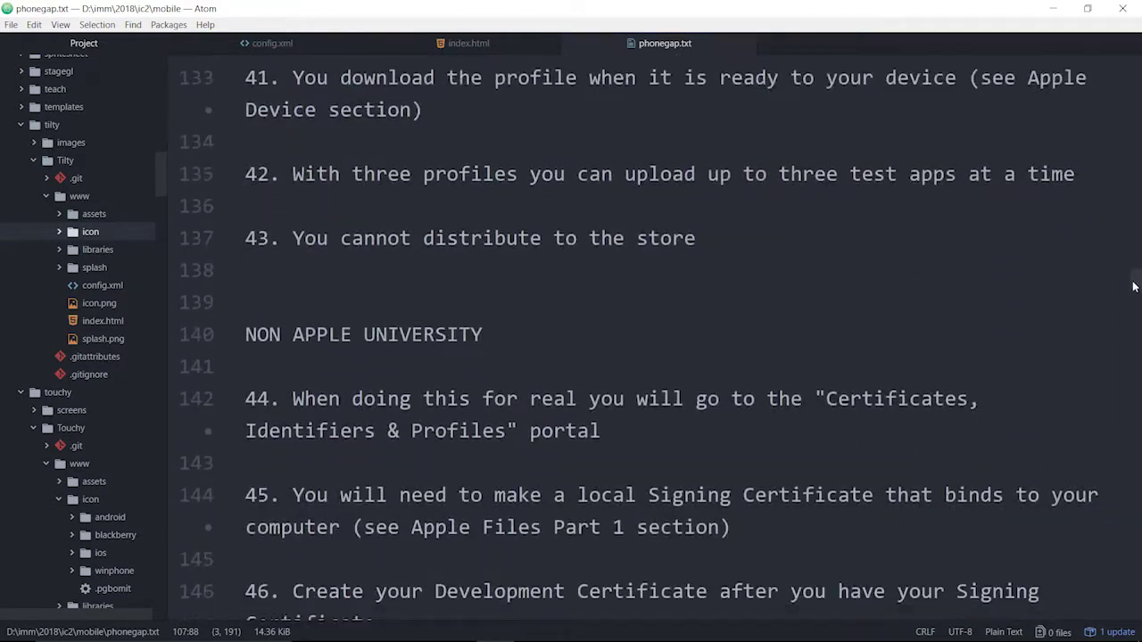
pyautogui.scroll(-1, 1134, 294)
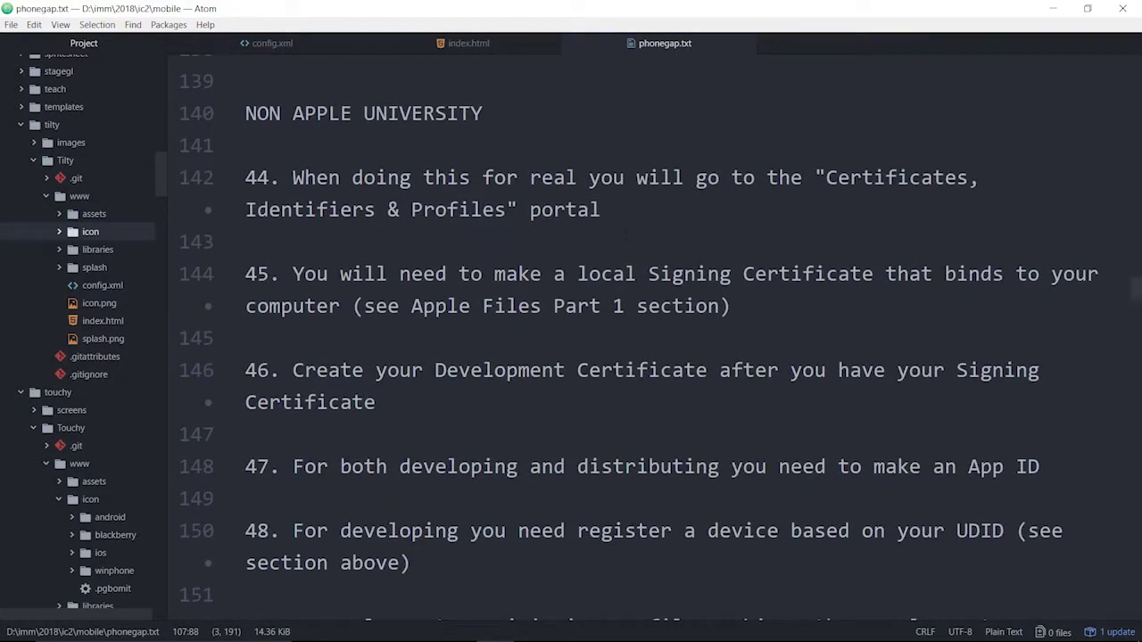
pyautogui.click(423, 371)
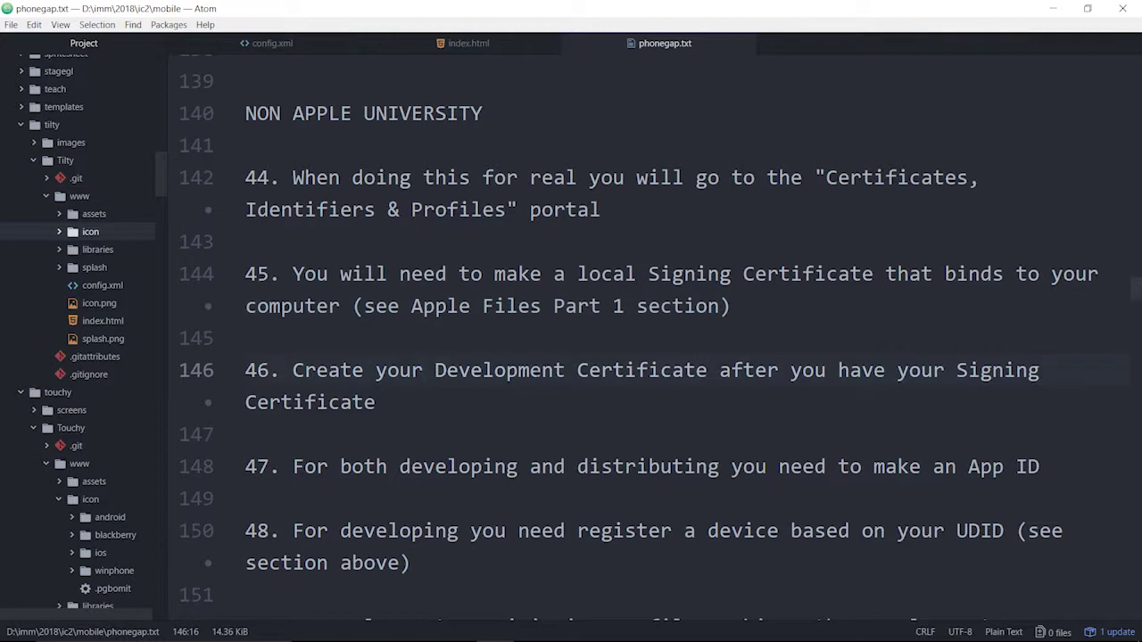
# In the APPLE FILES section, highlight the Signing Certificate requirement and "Development or Distribution Certificate" in instruction 51
pyautogui.scroll(-10, 1139, 294)
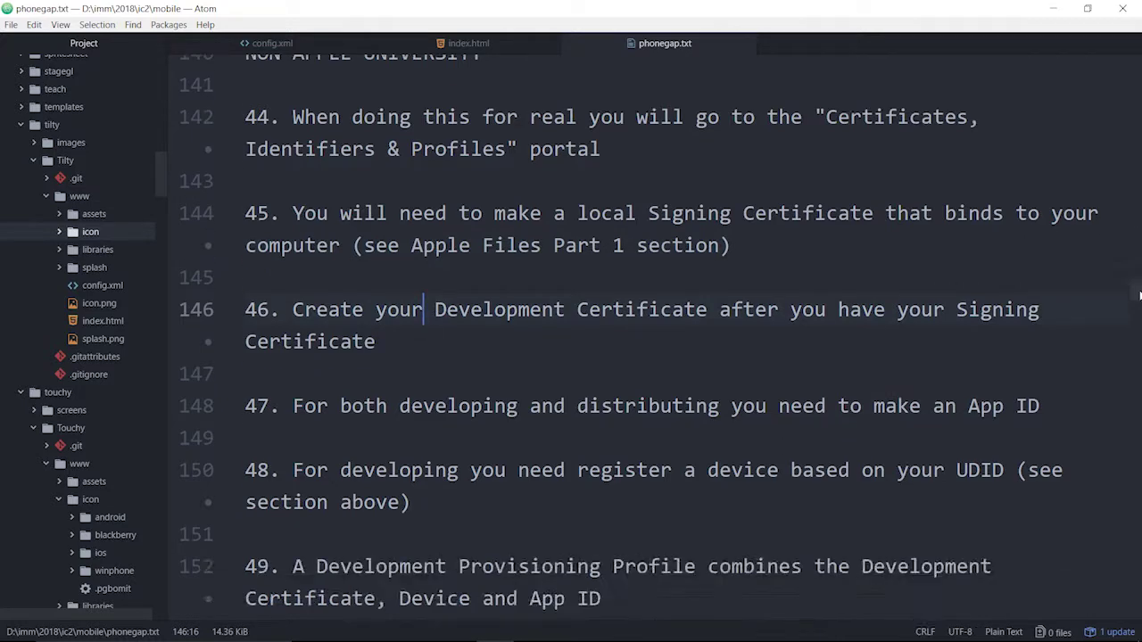
pyautogui.scroll(-7, 1140, 316)
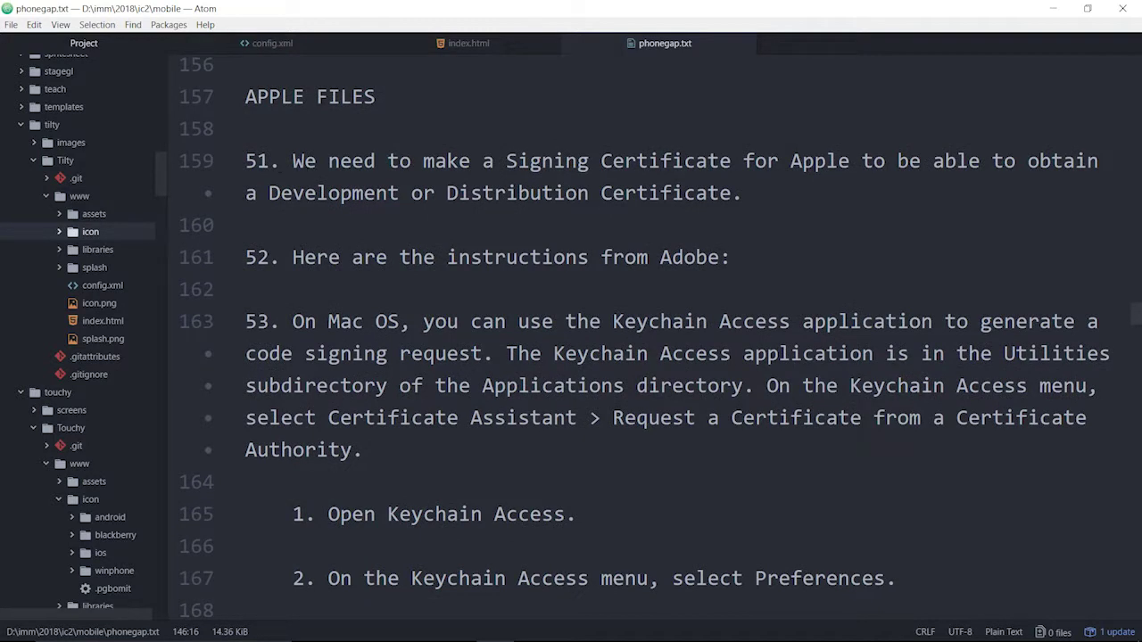
pyautogui.moveTo(293, 160); pyautogui.dragTo(862, 161)
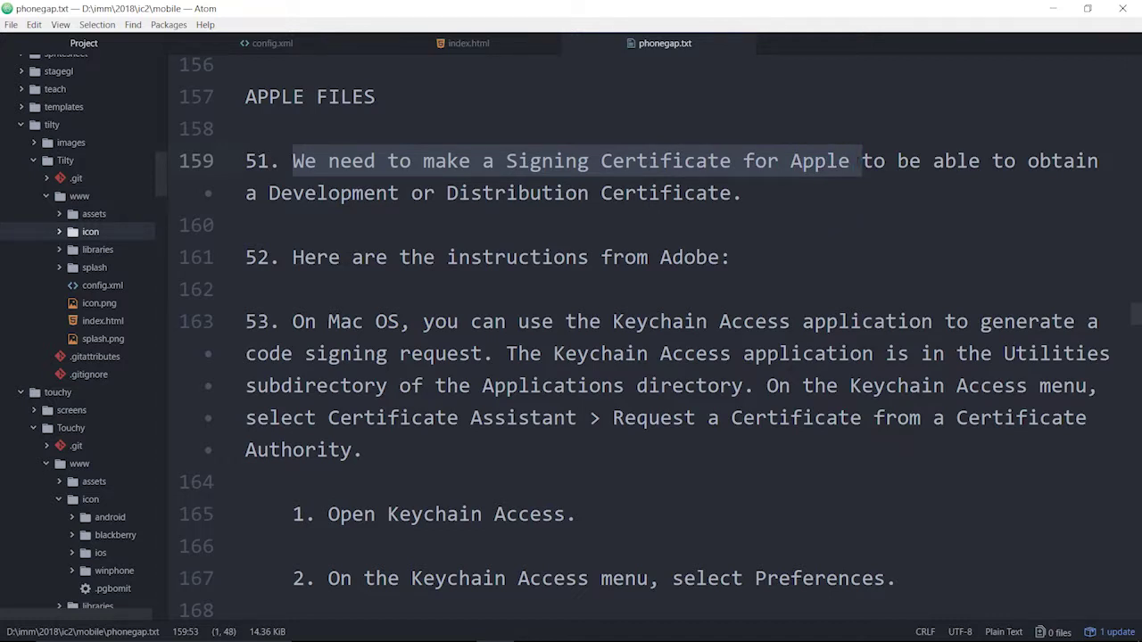
pyautogui.moveTo(268, 193); pyautogui.dragTo(732, 192)
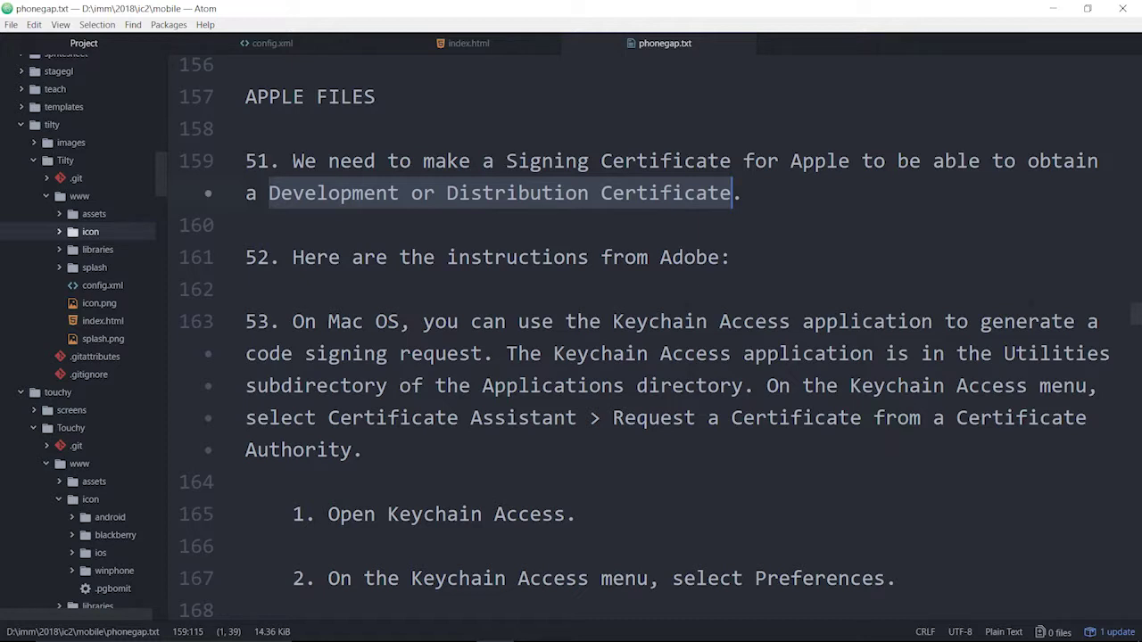
pyautogui.scroll(-1, 1138, 314)
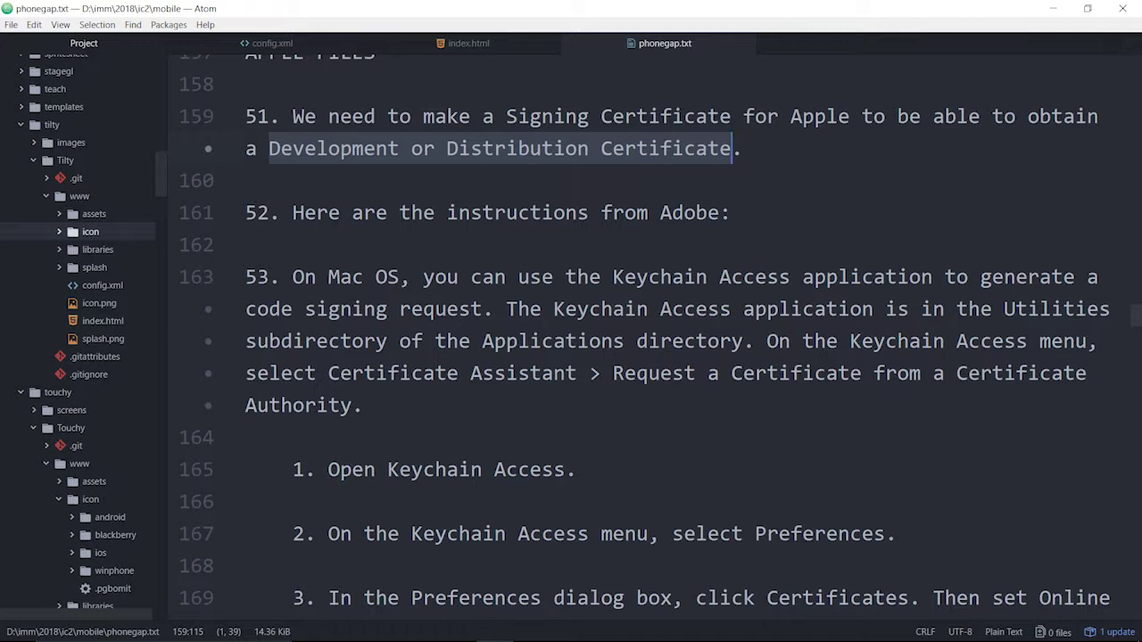
# Highlight instructions 52 and 53 on generating a code signing request with Keychain Access on Mac OS, including sub-steps 1 to 4
pyautogui.moveTo(293, 212); pyautogui.dragTo(731, 213)
pyautogui.moveTo(293, 277); pyautogui.dragTo(363, 405)
pyautogui.click(767, 308)
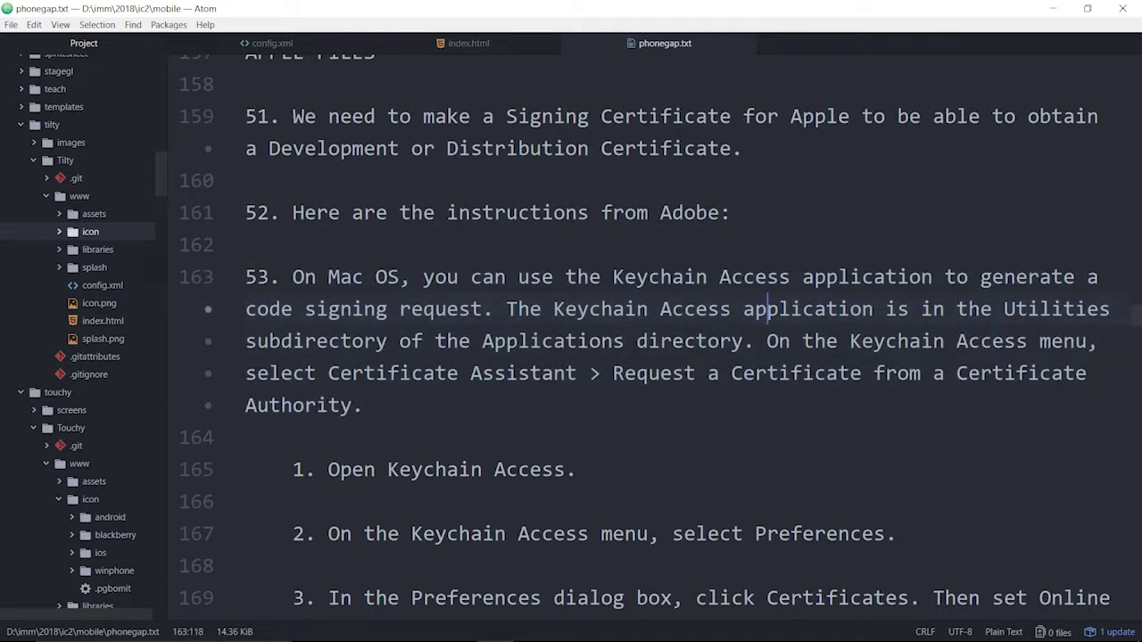
pyautogui.scroll(-5, 1136, 319)
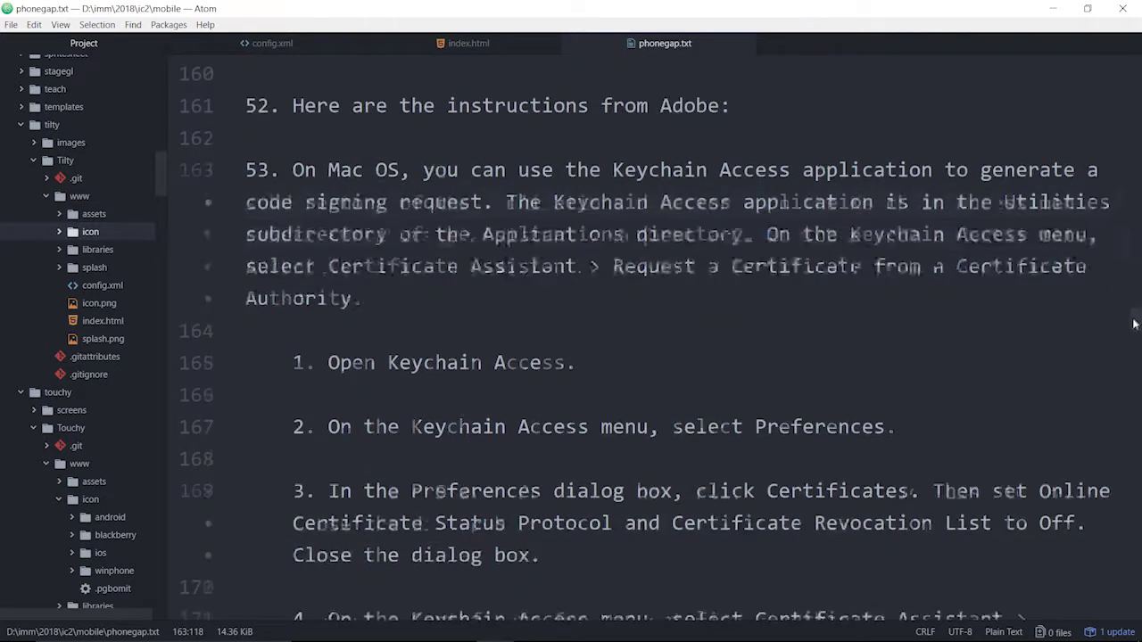
pyautogui.moveTo(292, 164); pyautogui.dragTo(247, 485)
pyautogui.click(247, 485)
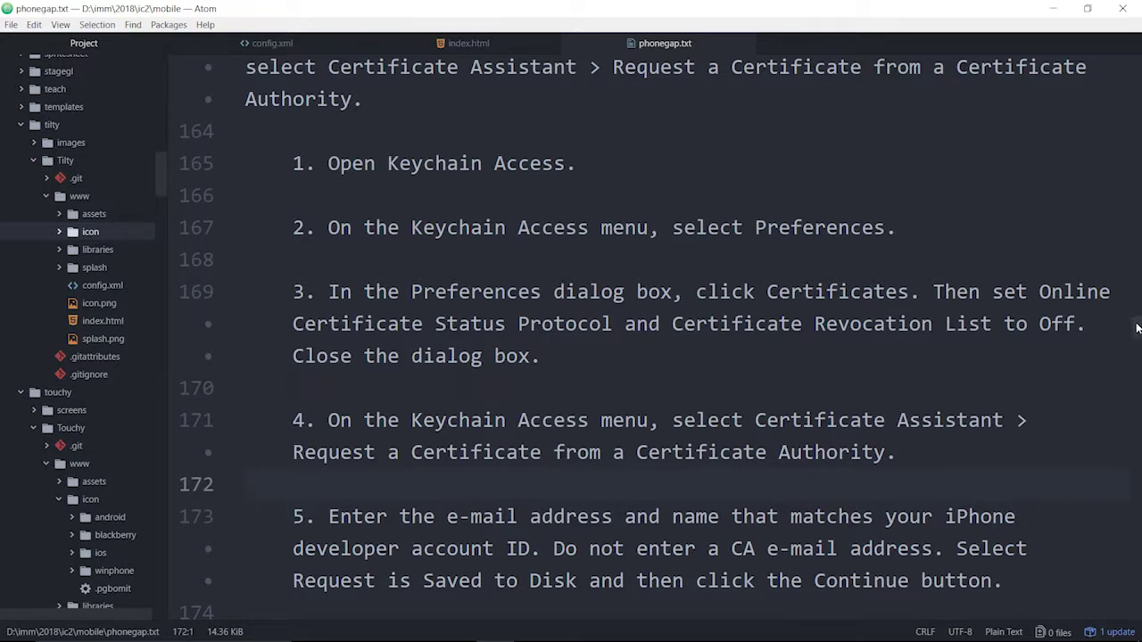
# Highlight the CertificateSigningRequest.certSigningRequest file name in sub-step 6 of the Mac OS instructions
pyautogui.scroll(-4, 1136, 326)
pyautogui.scroll(-3, 1136, 336)
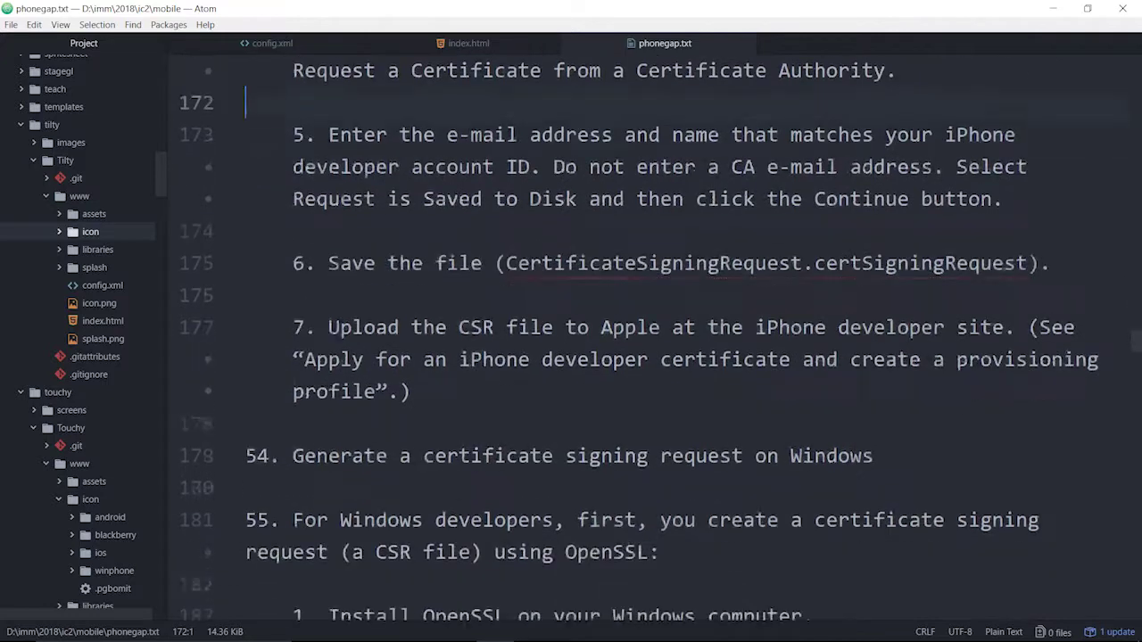
pyautogui.moveTo(505, 217); pyautogui.dragTo(886, 217)
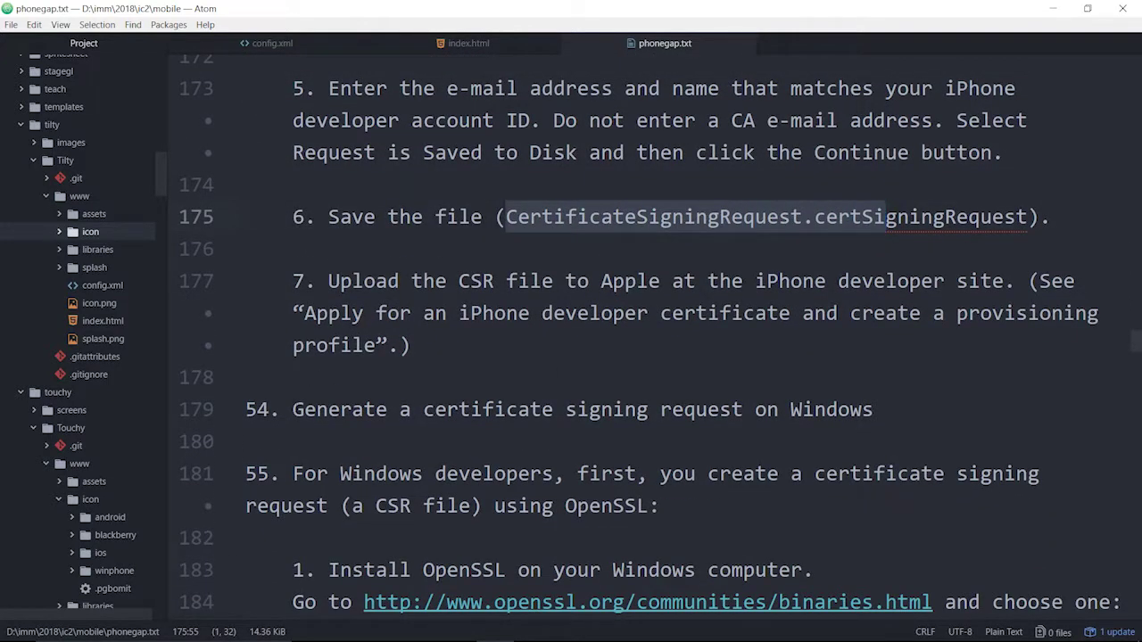
# Highlight instruction 54 on generating a signing request on Windows, and the CSR file and OpenSSL mentions in instruction 55
pyautogui.scroll(-5, 1136, 353)
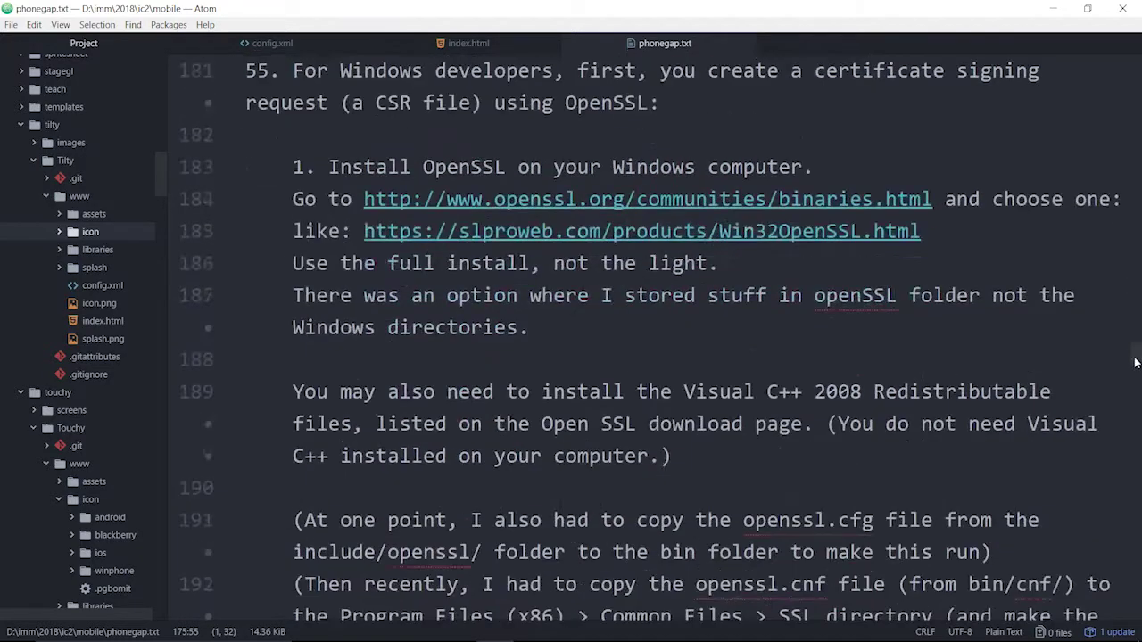
pyautogui.moveTo(292, 100); pyautogui.dragTo(874, 100)
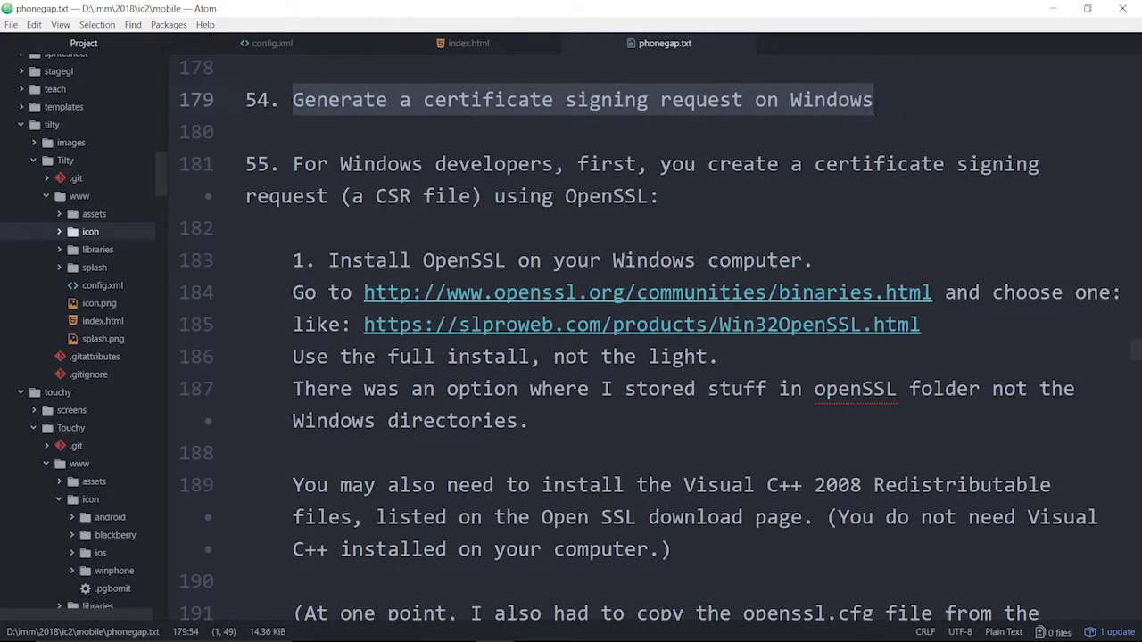
pyautogui.moveTo(305, 164); pyautogui.dragTo(446, 196)
pyautogui.moveTo(375, 196); pyautogui.dragTo(628, 196)
pyautogui.click(629, 196)
pyautogui.doubleClick(628, 196)
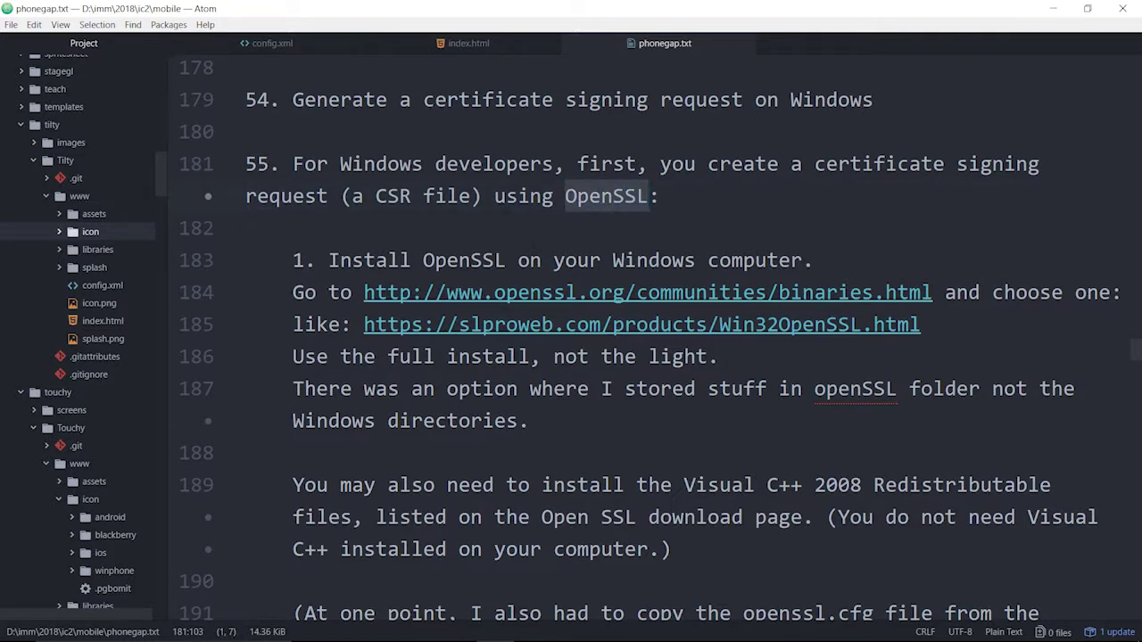
# Highlight the sub-step on installing OpenSSL, its openssl.org binaries link and the words "full install, not the light"
pyautogui.moveTo(329, 260); pyautogui.dragTo(804, 259)
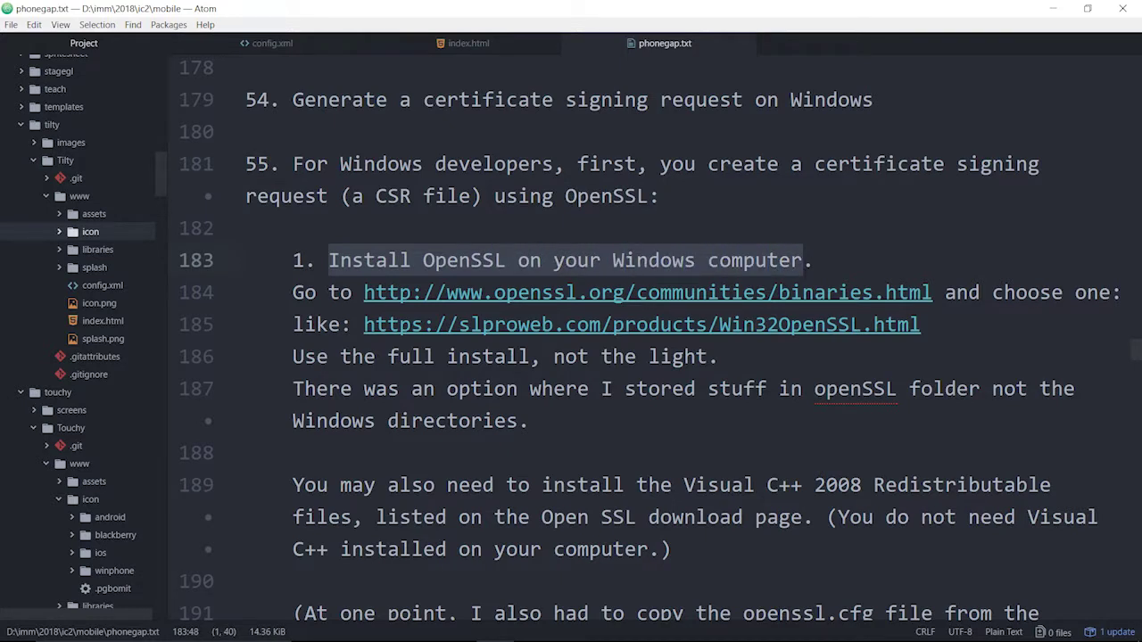
pyautogui.moveTo(364, 293); pyautogui.dragTo(932, 293)
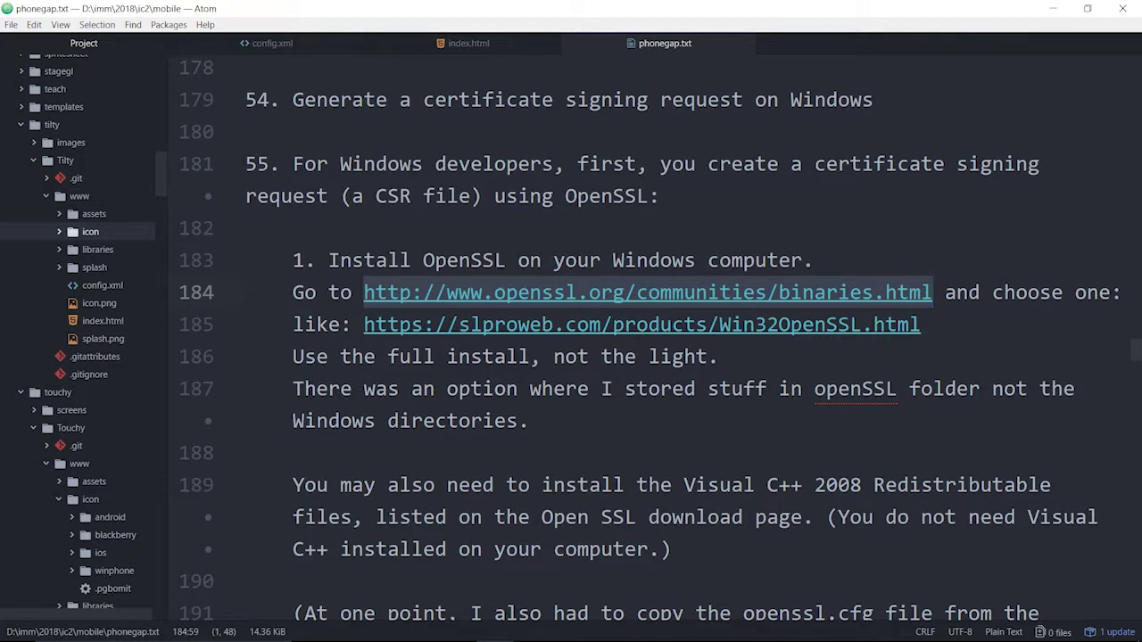
pyautogui.moveTo(388, 357); pyautogui.dragTo(708, 357)
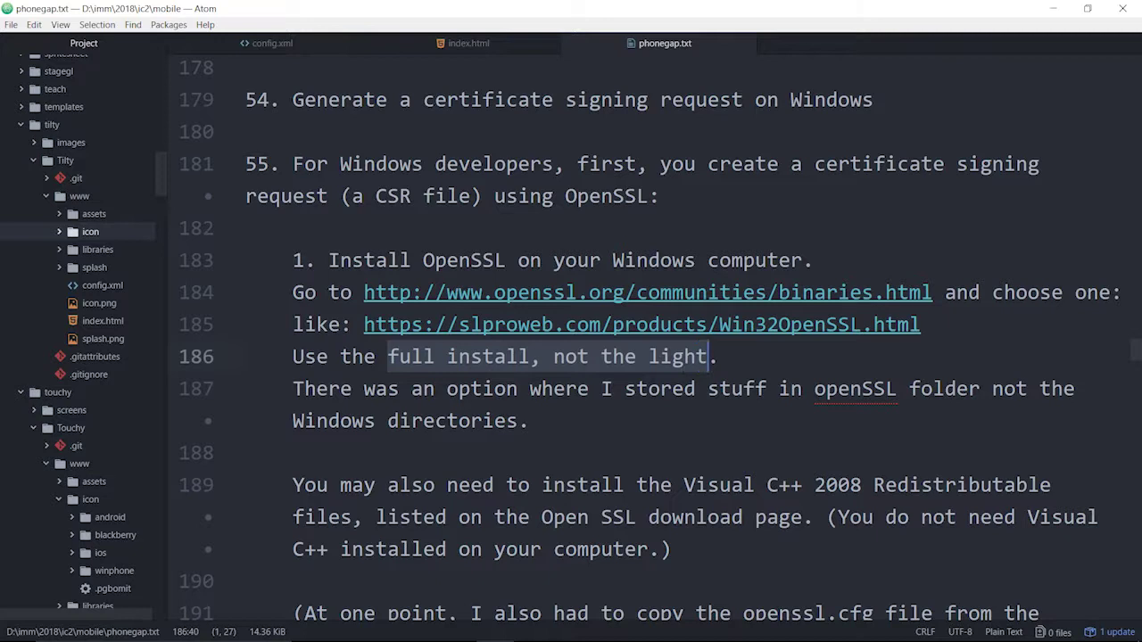
# Highlight the note on storing files in the openSSL folder instead of the Windows directories
pyautogui.moveTo(447, 389); pyautogui.dragTo(528, 421)
pyautogui.click(873, 389)
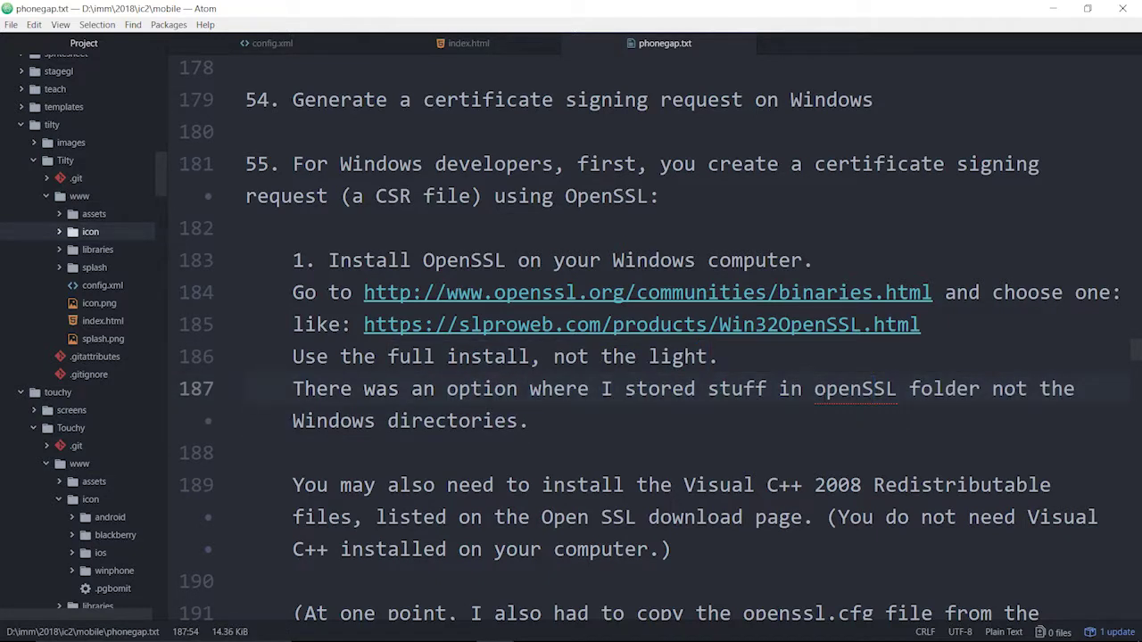
pyautogui.moveTo(815, 389); pyautogui.dragTo(909, 389)
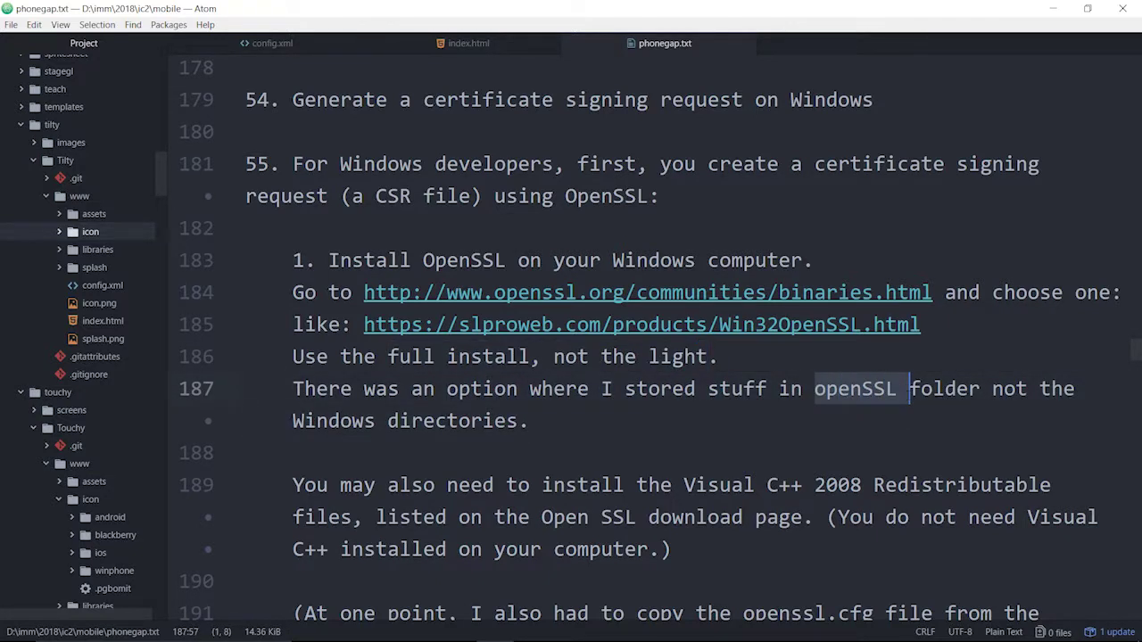
pyautogui.moveTo(293, 421); pyautogui.dragTo(531, 421)
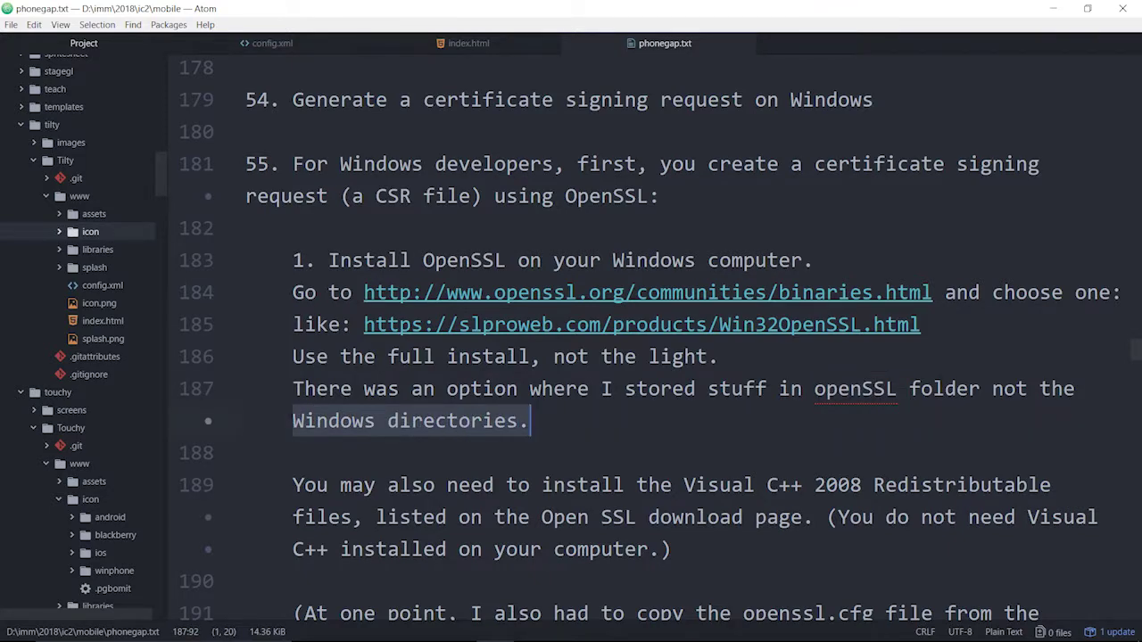
# Highlight "C++ 2008 Redistributable" and the remark that Visual C++ need not be installed, then place the cursor in "Open SSL"
pyautogui.scroll(-3, 1139, 356)
pyautogui.scroll(-3, 1138, 355)
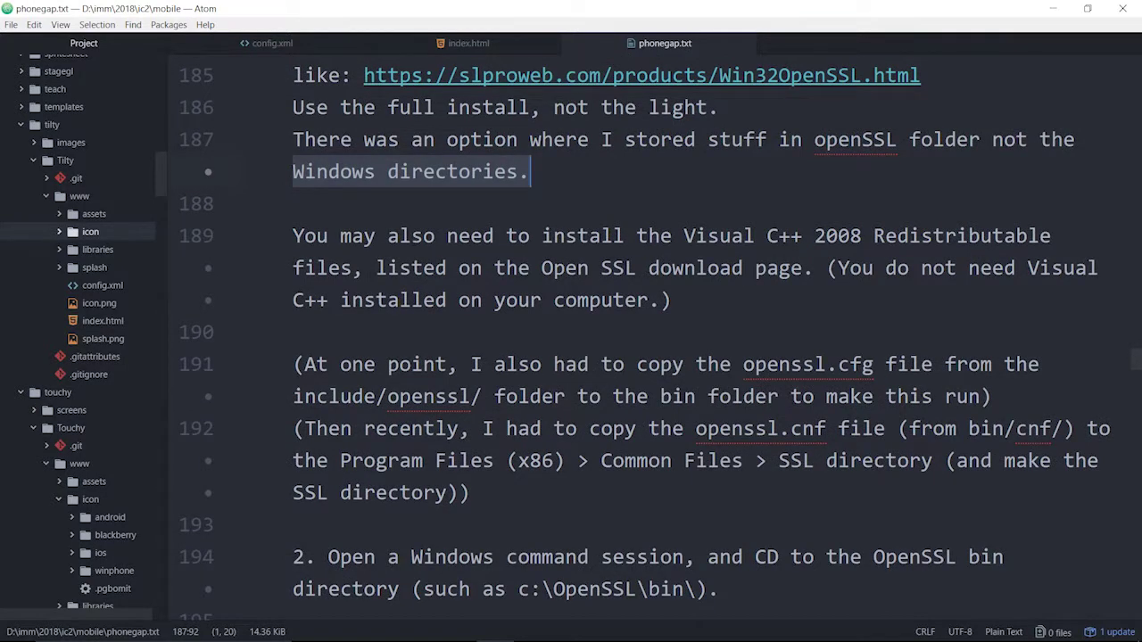
pyautogui.tripleClick(411, 235)
pyautogui.click(766, 235)
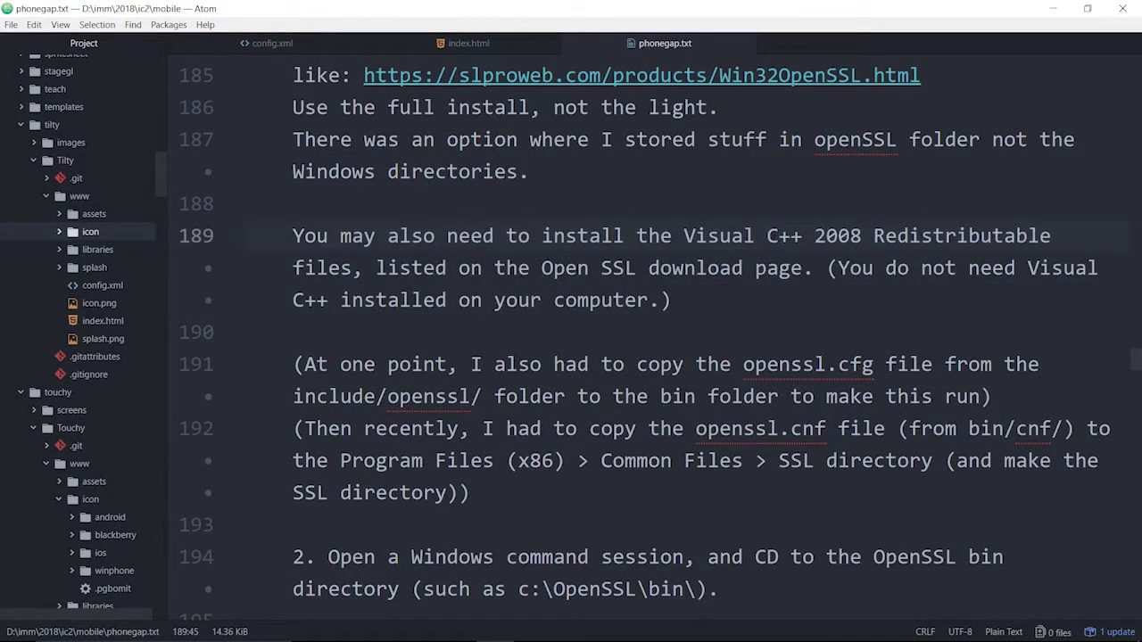
pyautogui.moveTo(767, 236); pyautogui.dragTo(1053, 236)
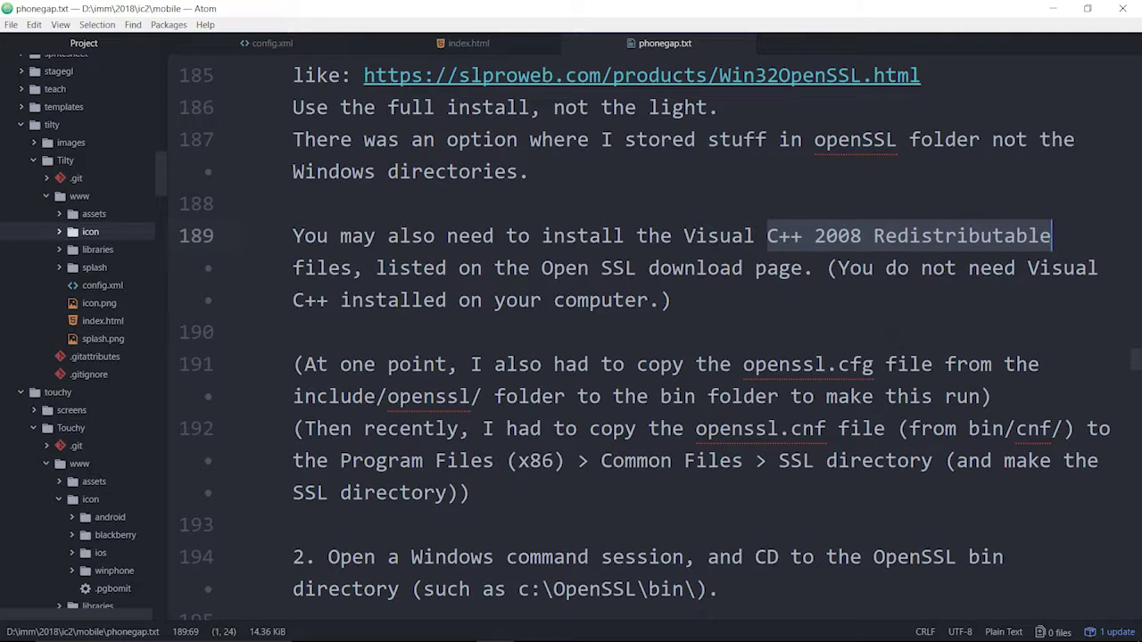
pyautogui.moveTo(837, 268); pyautogui.dragTo(650, 300)
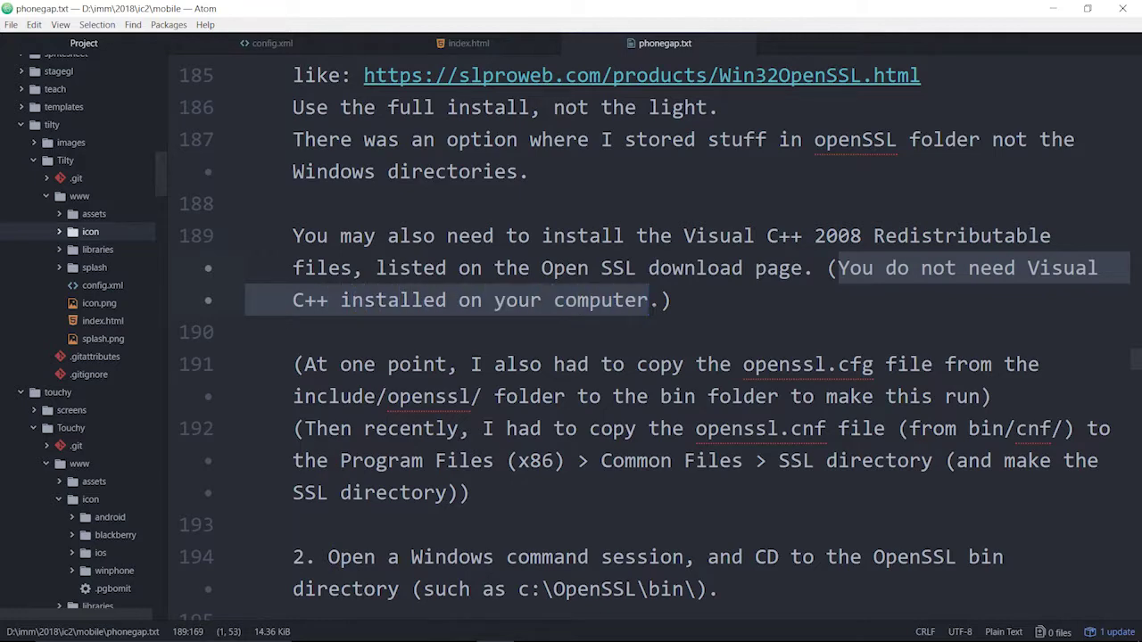
pyautogui.click(565, 267)
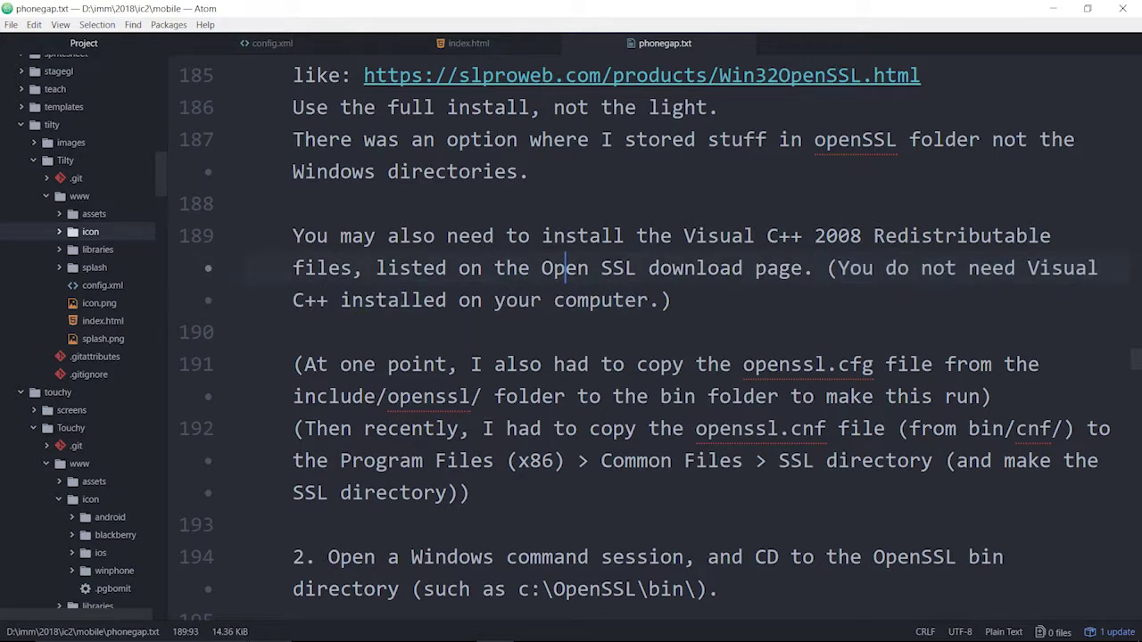
# Highlight the note on copying openssl.cfg from the include/openssl/ folder to the bin folder, ending with the whole note selected
pyautogui.scroll(-3, 1137, 360)
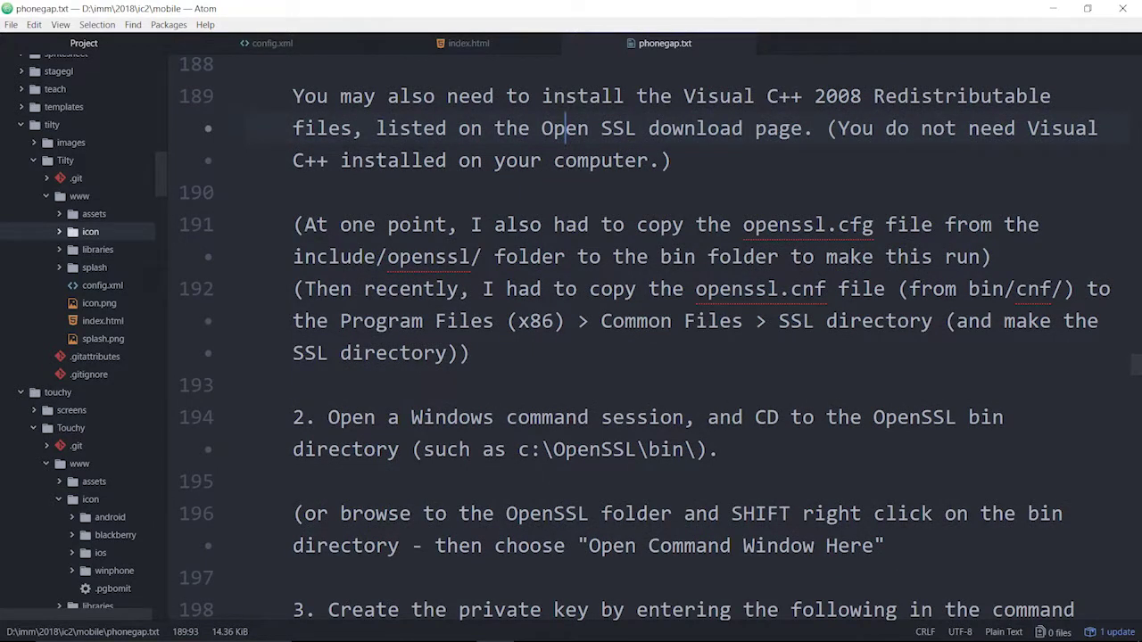
pyautogui.moveTo(294, 224); pyautogui.dragTo(649, 256)
pyautogui.click(743, 256)
pyautogui.moveTo(743, 224); pyautogui.dragTo(873, 225)
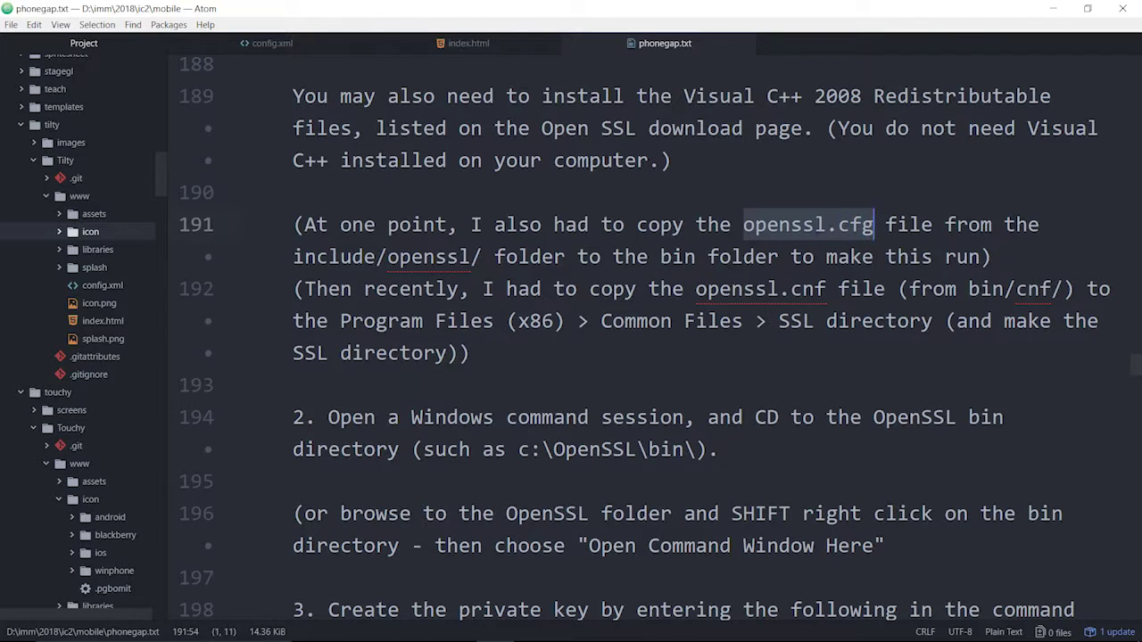
pyautogui.click(636, 224)
pyautogui.moveTo(743, 224); pyautogui.dragTo(874, 225)
pyautogui.moveTo(293, 257); pyautogui.dragTo(483, 257)
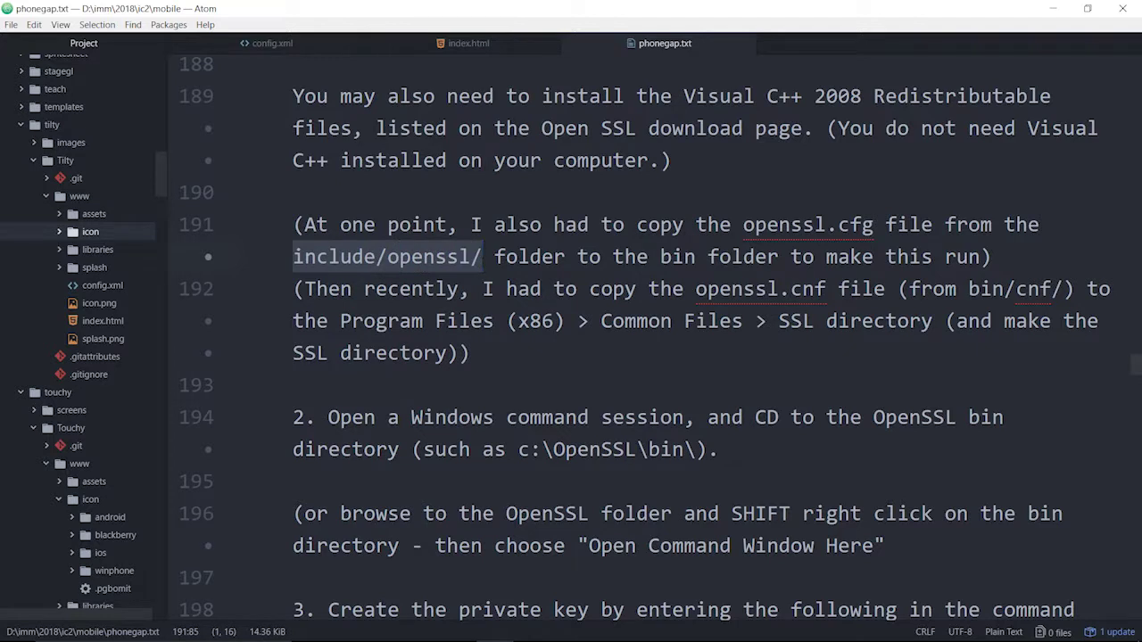
pyautogui.moveTo(672, 257); pyautogui.dragTo(981, 257)
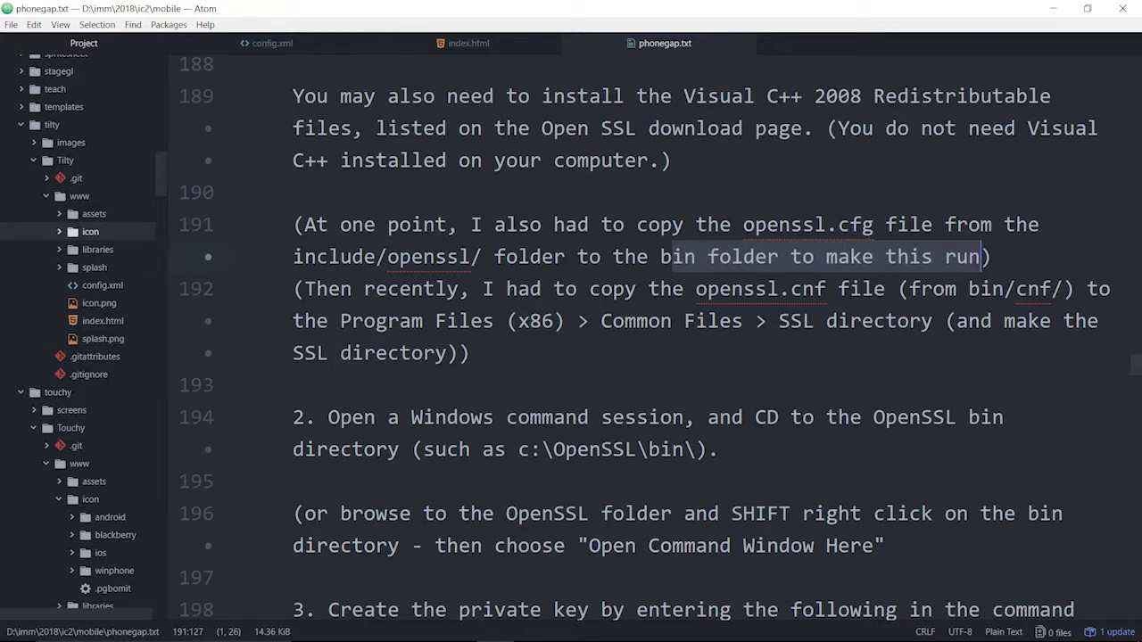
pyautogui.click(364, 288)
pyautogui.moveTo(293, 225); pyautogui.dragTo(993, 257)
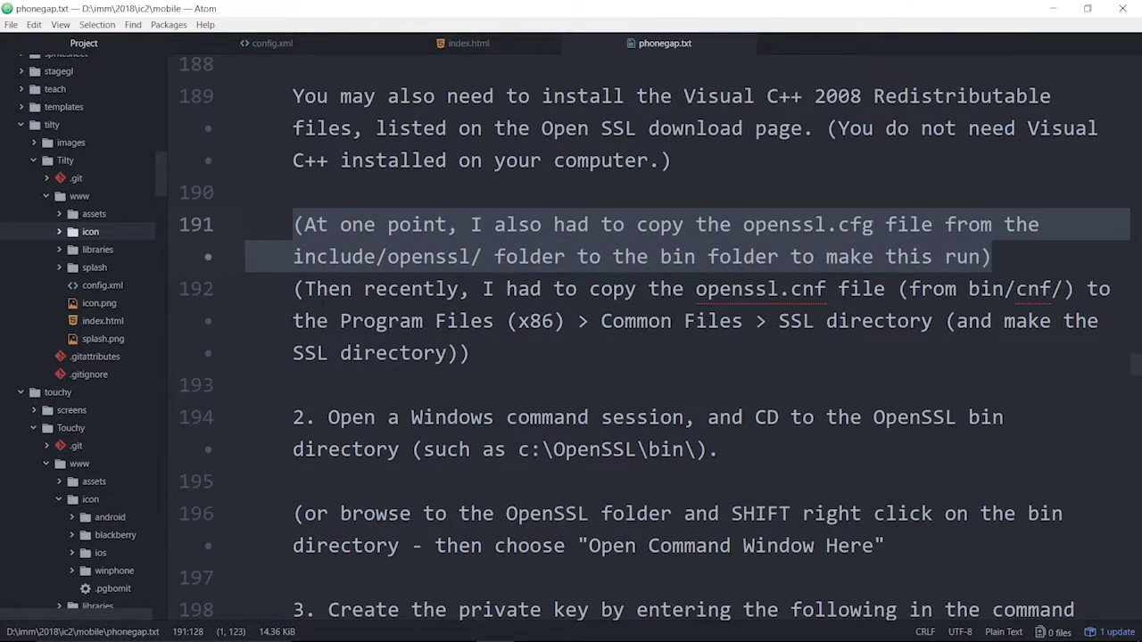
# Highlight the openssl.cnf file name, compare its extension with openssl.cfg, and highlight its source folder bin/cnf/
pyautogui.moveTo(304, 288); pyautogui.dragTo(827, 288)
pyautogui.click(732, 288)
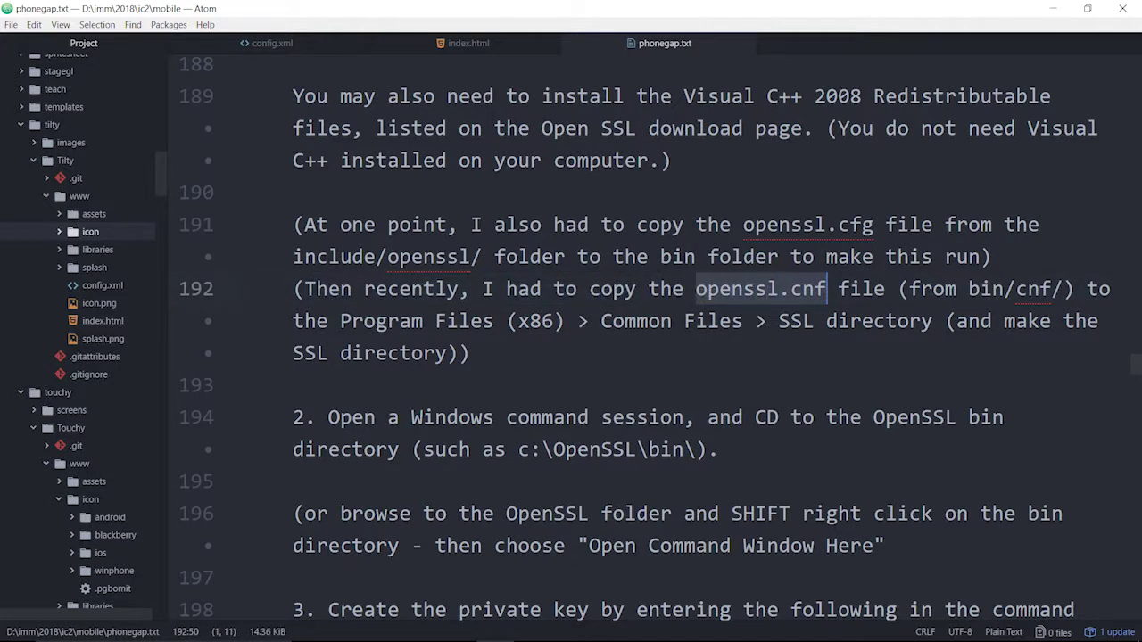
pyautogui.click(801, 289)
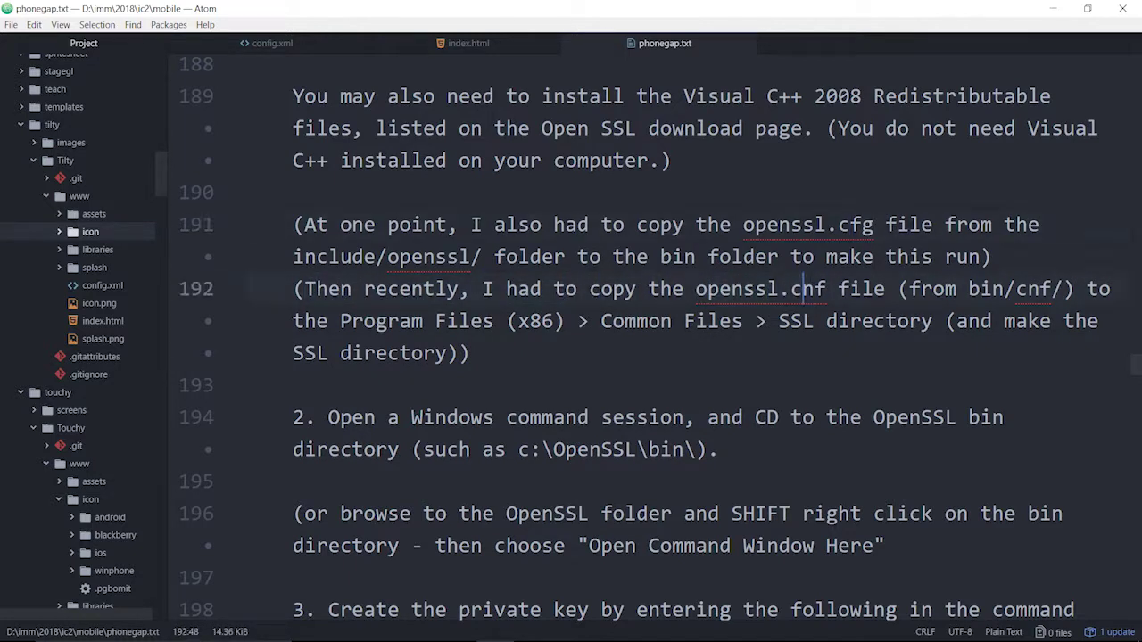
pyautogui.doubleClick(855, 224)
pyautogui.doubleClick(808, 288)
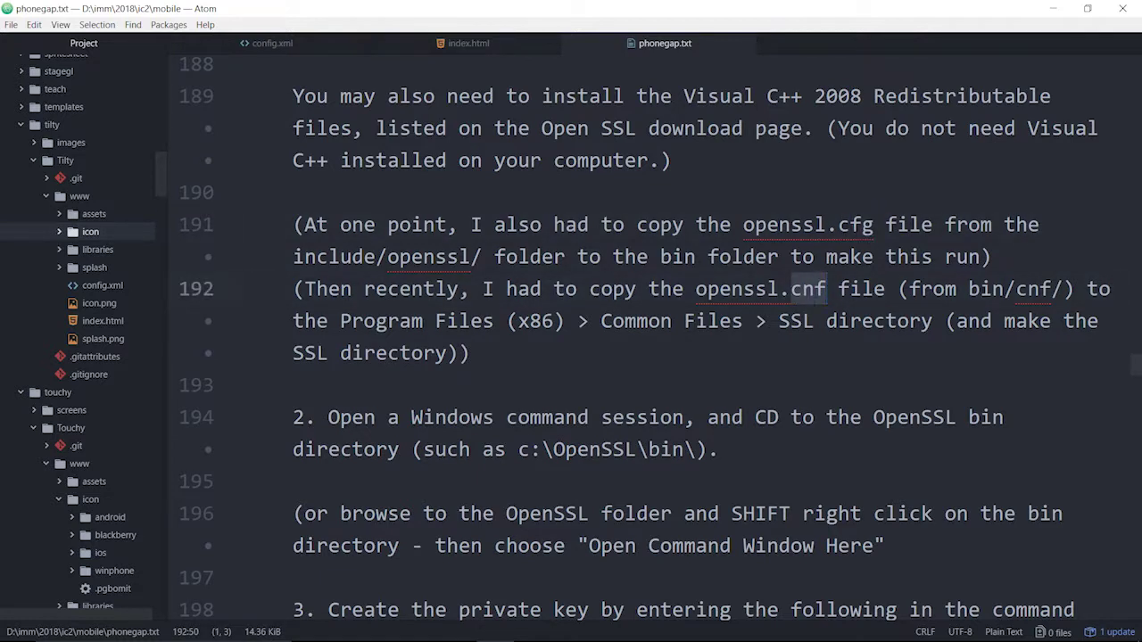
pyautogui.click(849, 288)
pyautogui.moveTo(969, 288); pyautogui.dragTo(1065, 288)
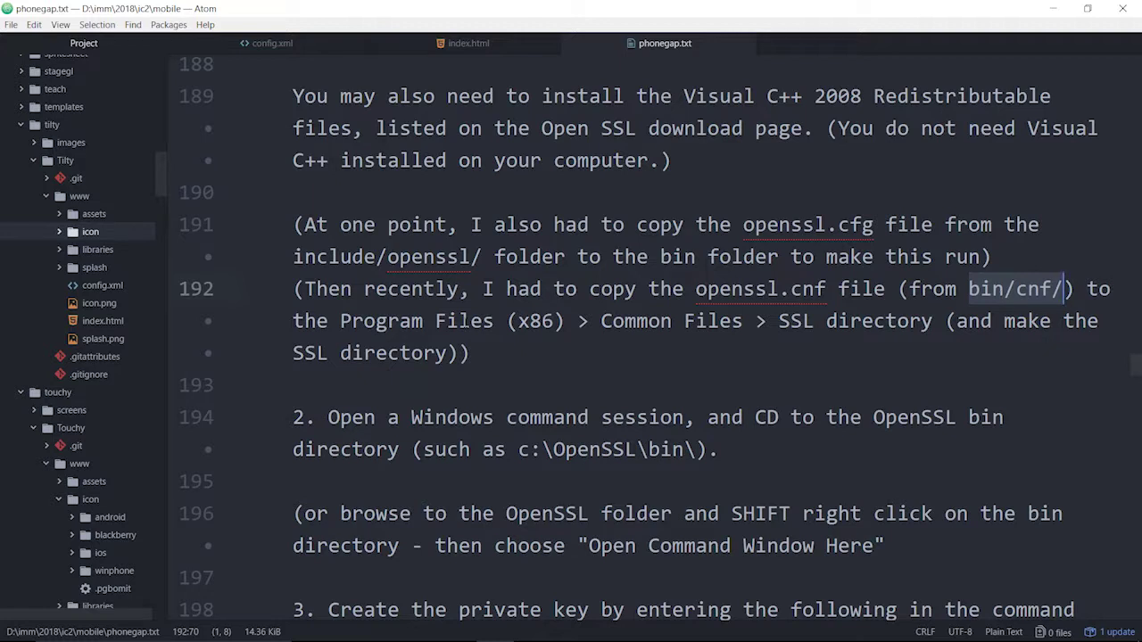
# Highlight the Program Files (x86) > Common Files > SSL destination for openssl.cnf and the remark on making the SSL directory
pyautogui.moveTo(399, 320); pyautogui.dragTo(862, 320)
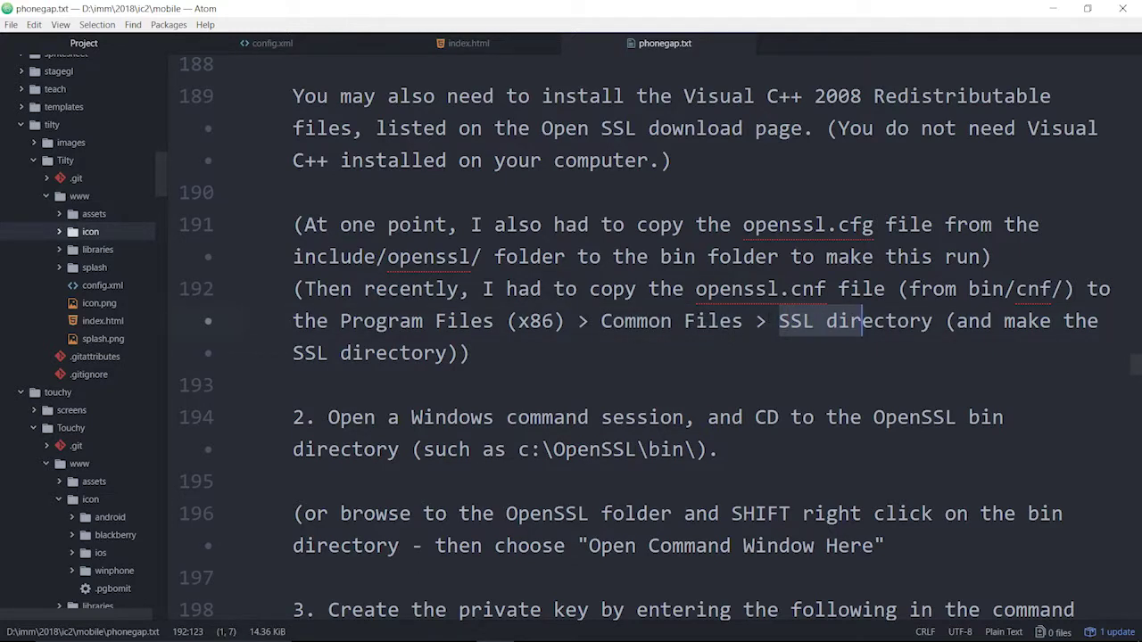
pyautogui.click(887, 320)
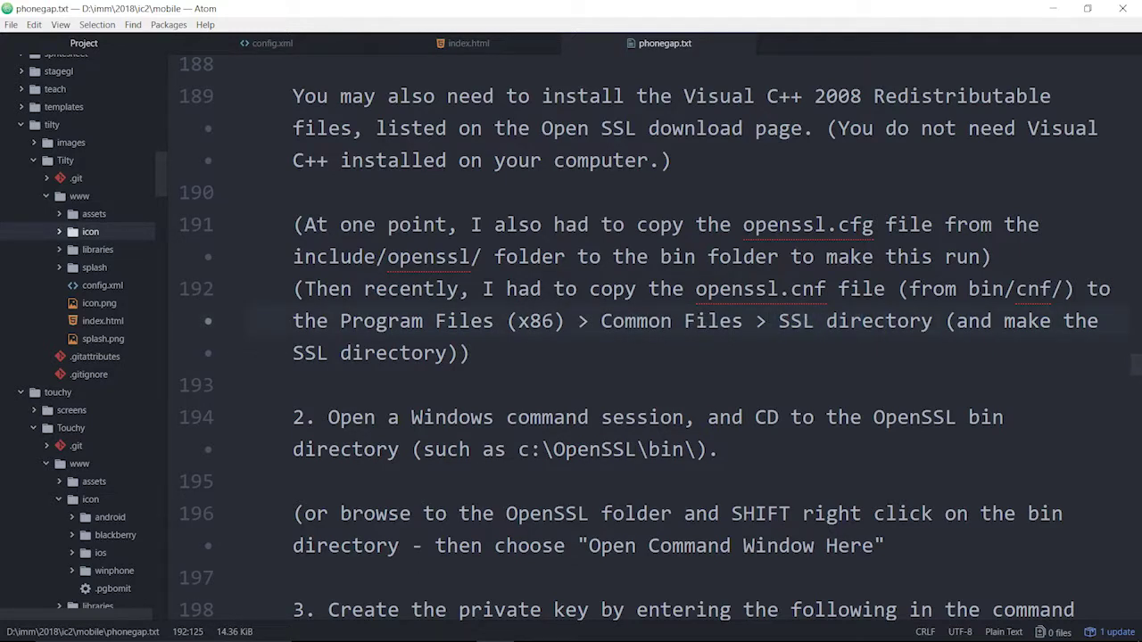
pyautogui.moveTo(778, 321); pyautogui.dragTo(887, 321)
pyautogui.click(967, 321)
pyautogui.click(293, 353)
pyautogui.moveTo(293, 353); pyautogui.dragTo(448, 353)
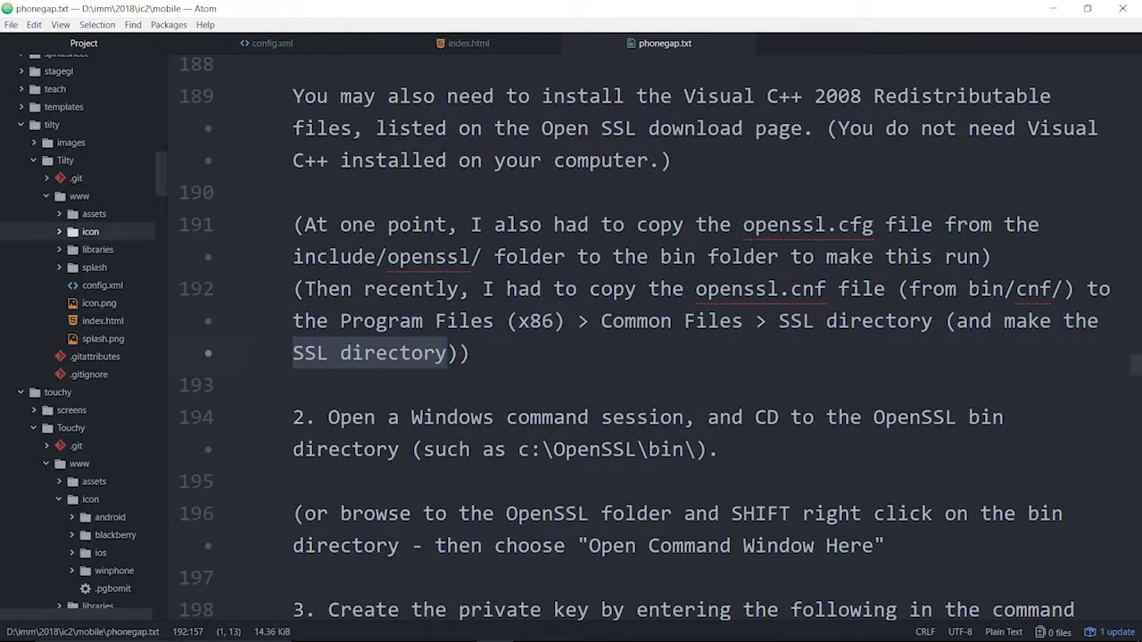
pyautogui.moveTo(696, 288); pyautogui.dragTo(828, 289)
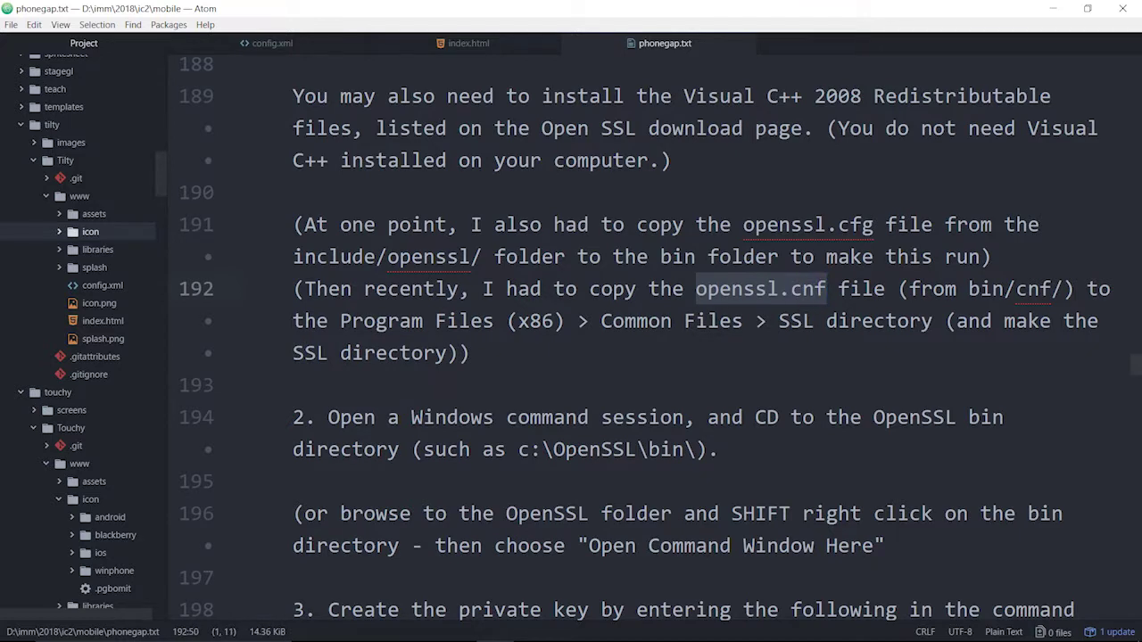
pyautogui.moveTo(293, 354); pyautogui.dragTo(329, 353)
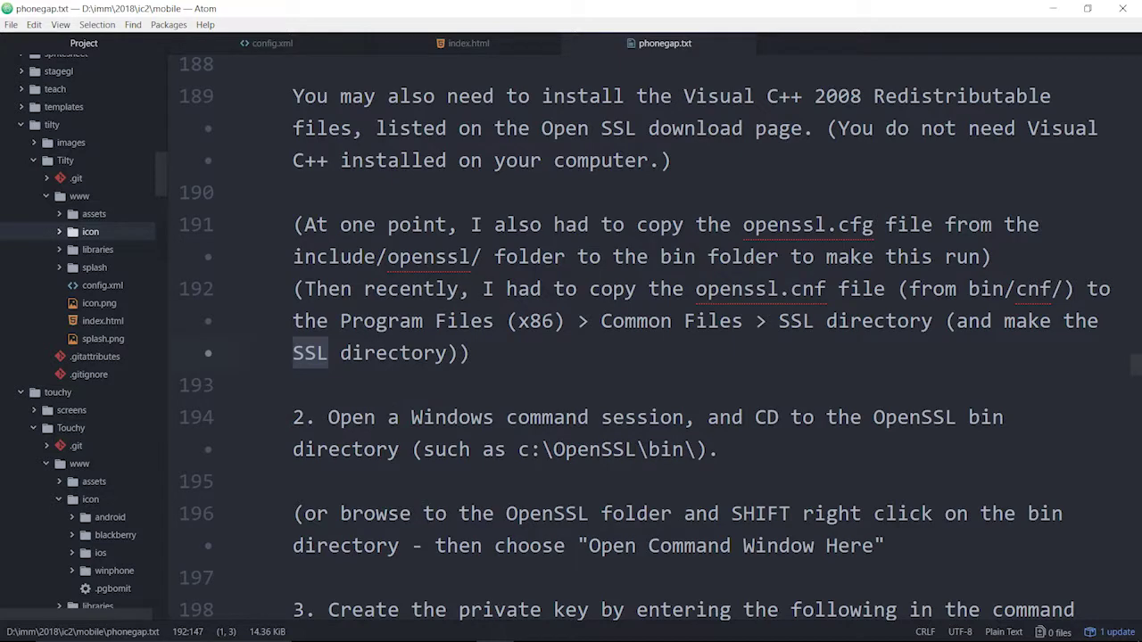
# Highlight the words on opening a Windows command session in sub-step 2 of the OpenSSL instructions
pyautogui.scroll(-2, 1136, 368)
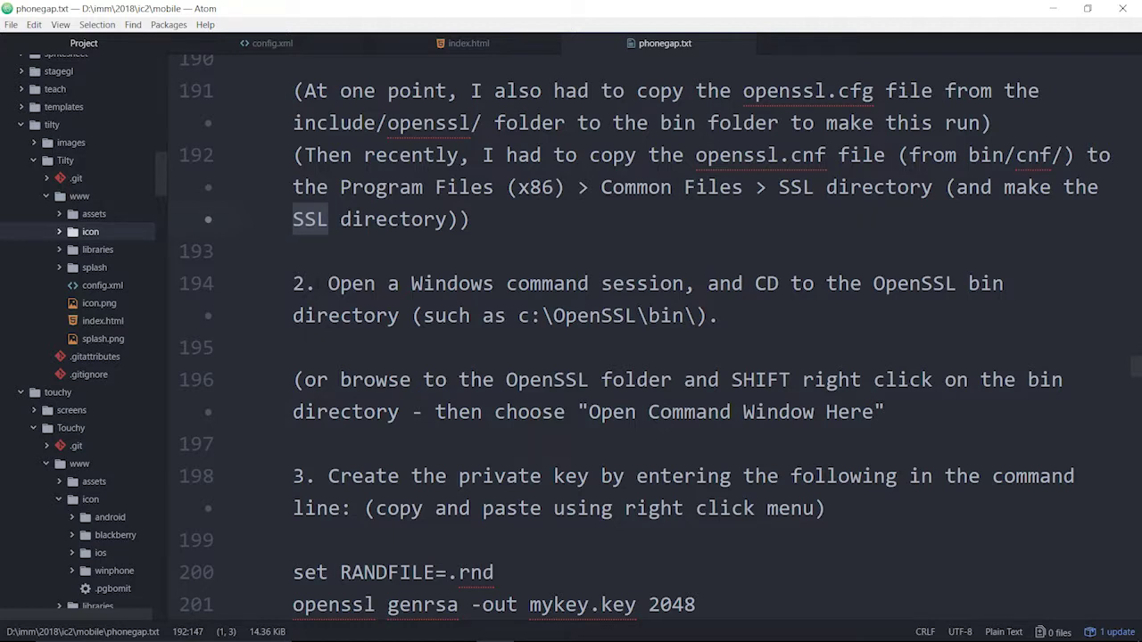
pyautogui.moveTo(351, 284); pyautogui.dragTo(708, 284)
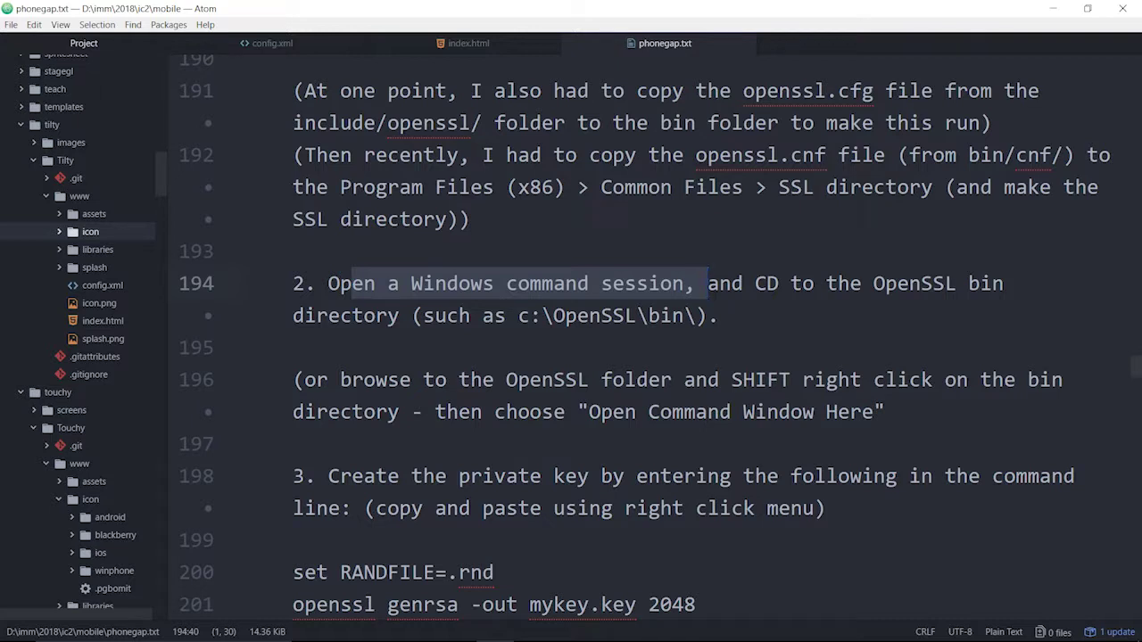
# Highlight the alternative of browsing to the OpenSSL folder and the option name "Open Command Window Here" in sub-step 2
pyautogui.click(472, 316)
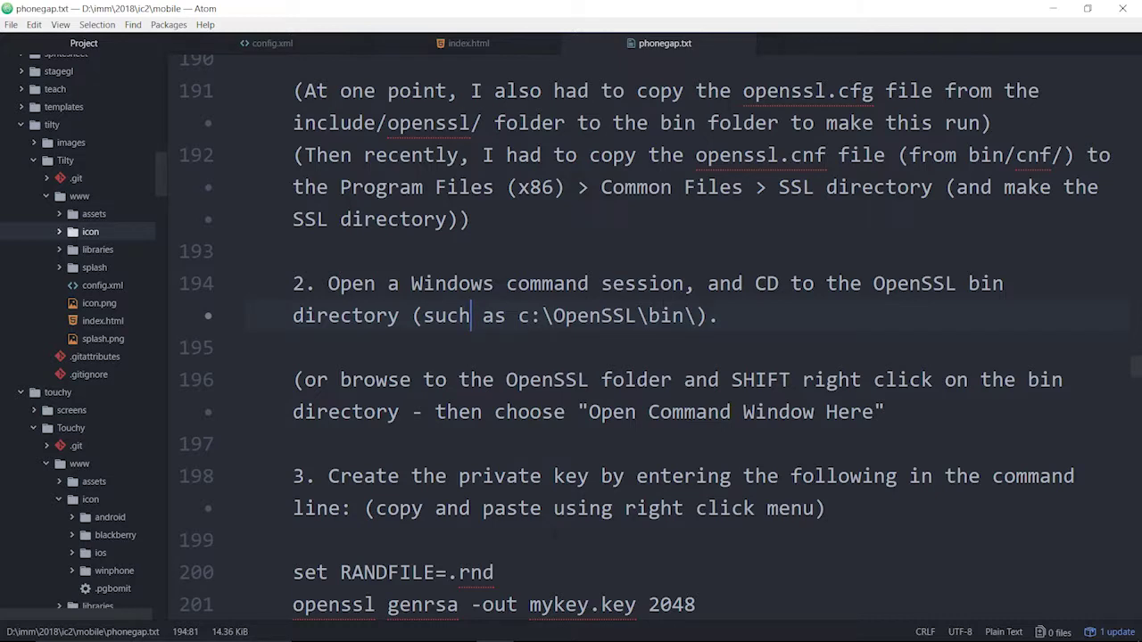
pyautogui.moveTo(380, 633)
pyautogui.moveTo(352, 379); pyautogui.dragTo(792, 379)
pyautogui.click(862, 380)
pyautogui.moveTo(589, 412); pyautogui.dragTo(875, 411)
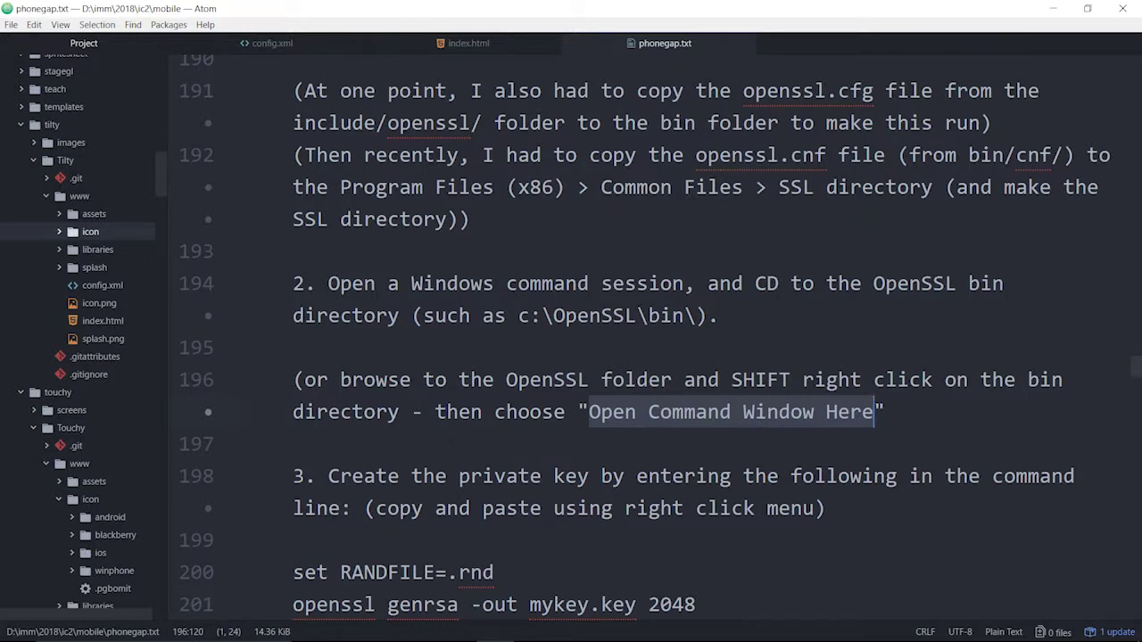
# View the Command Prompt entries in the Windows Start button's context menu, and dismiss it
pyautogui.moveTo(11, 632)
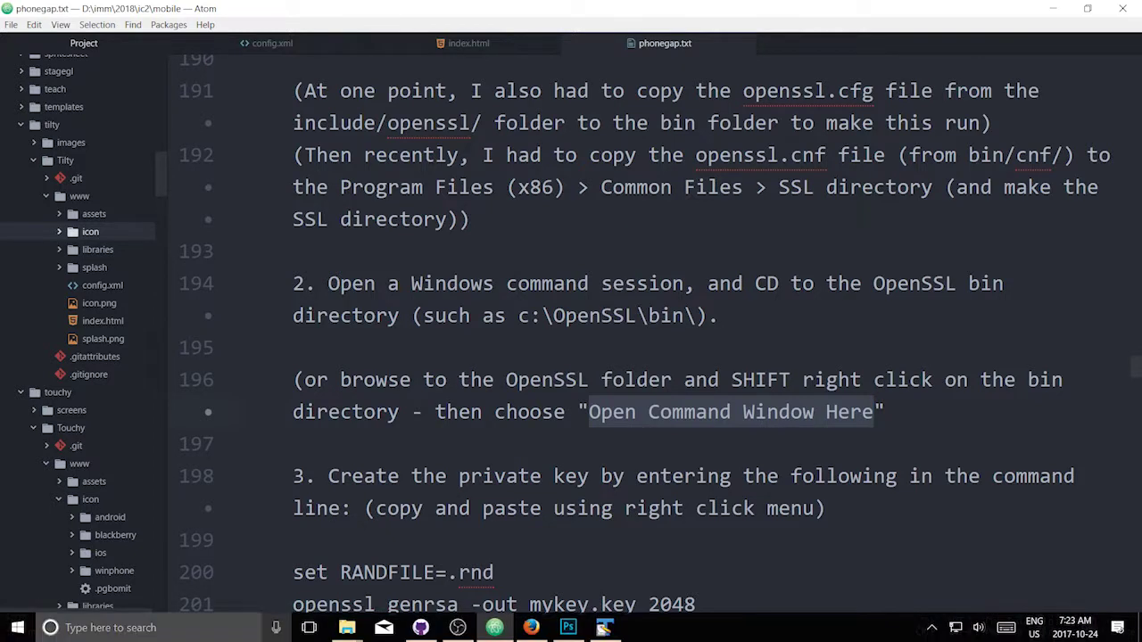
pyautogui.rightClick(18, 628)
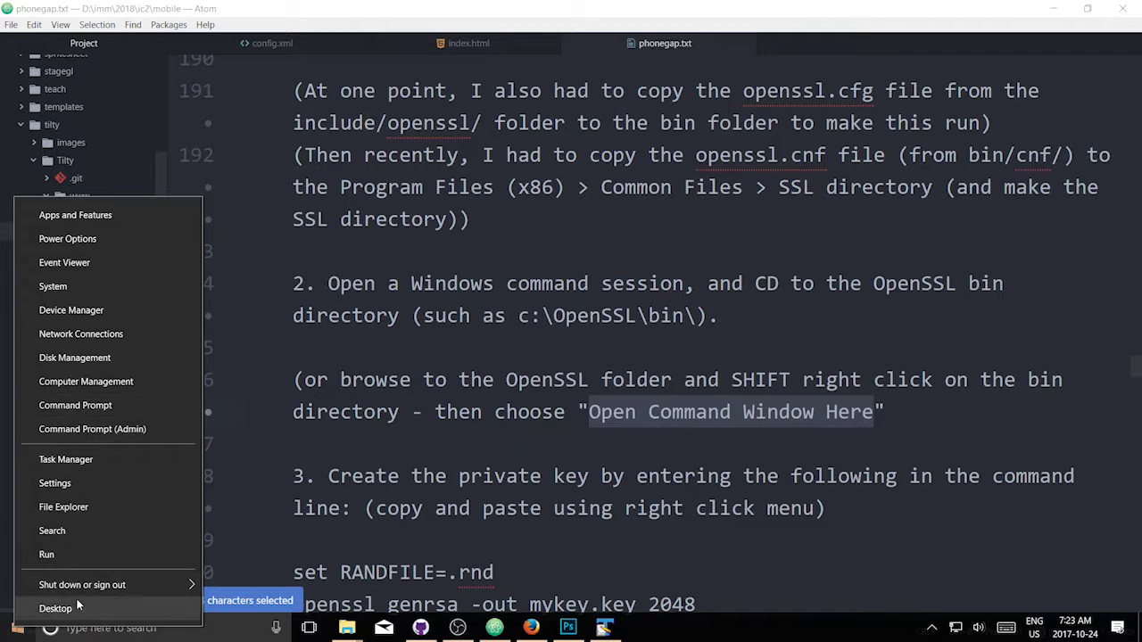
pyautogui.click(339, 509)
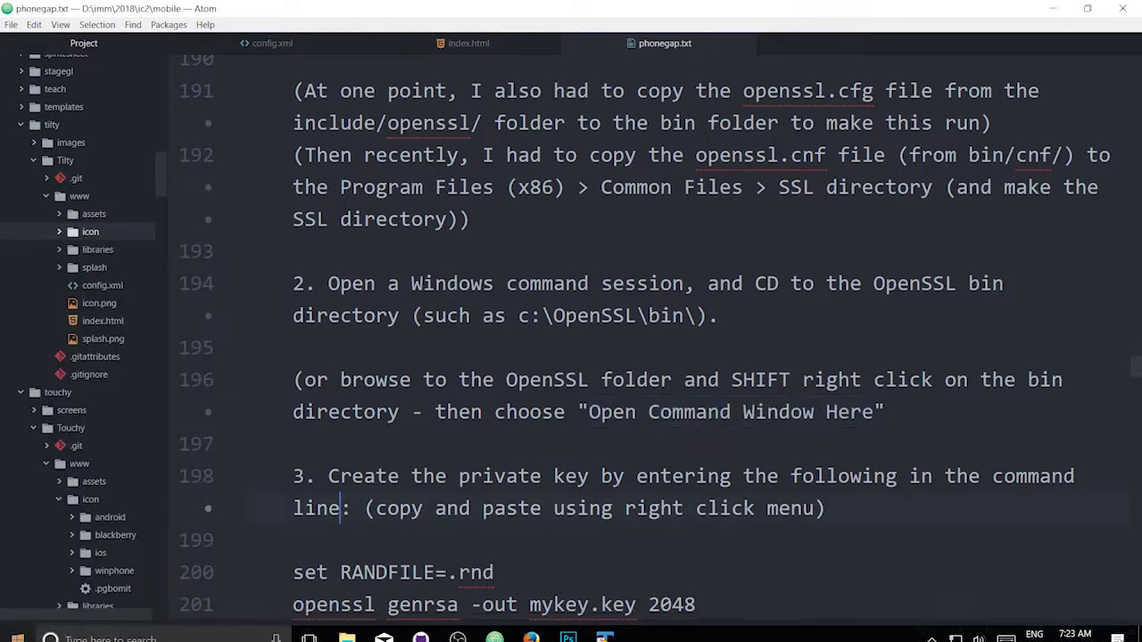
# Search Windows for "con", open Settings, and go to the Taskbar page under Personalisation
pyautogui.click(168, 628)
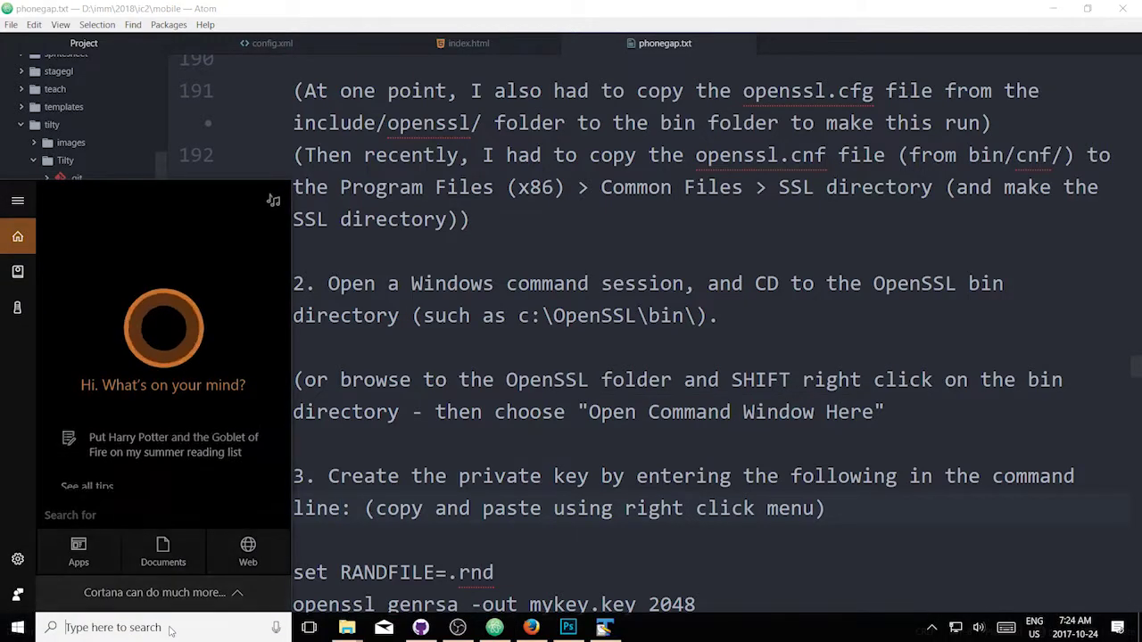
pyautogui.write('con')
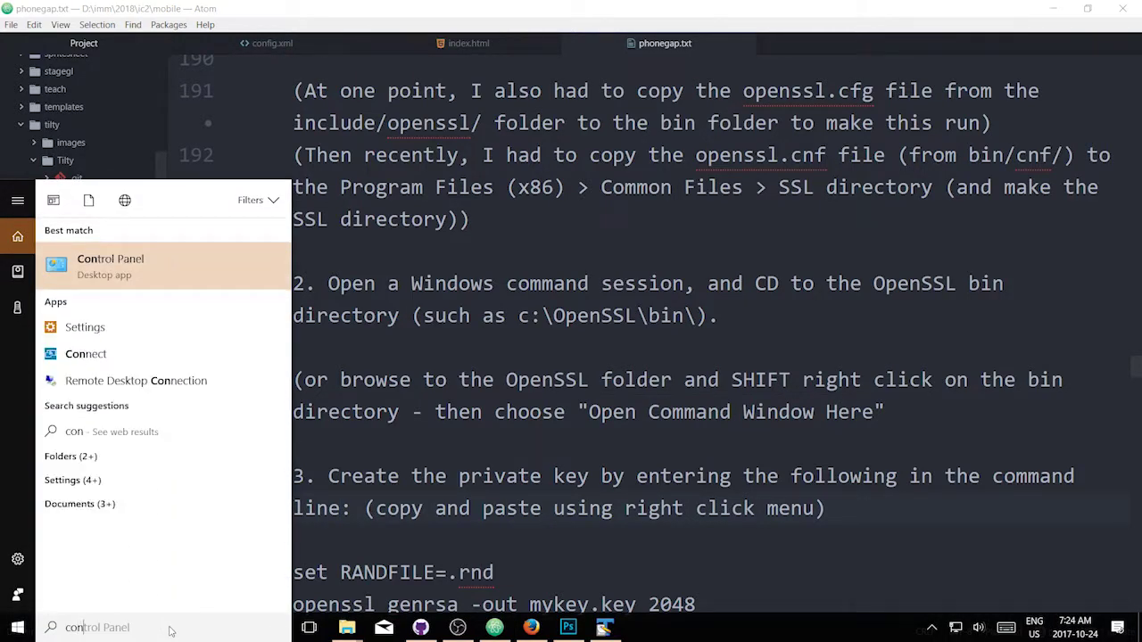
pyautogui.click(85, 328)
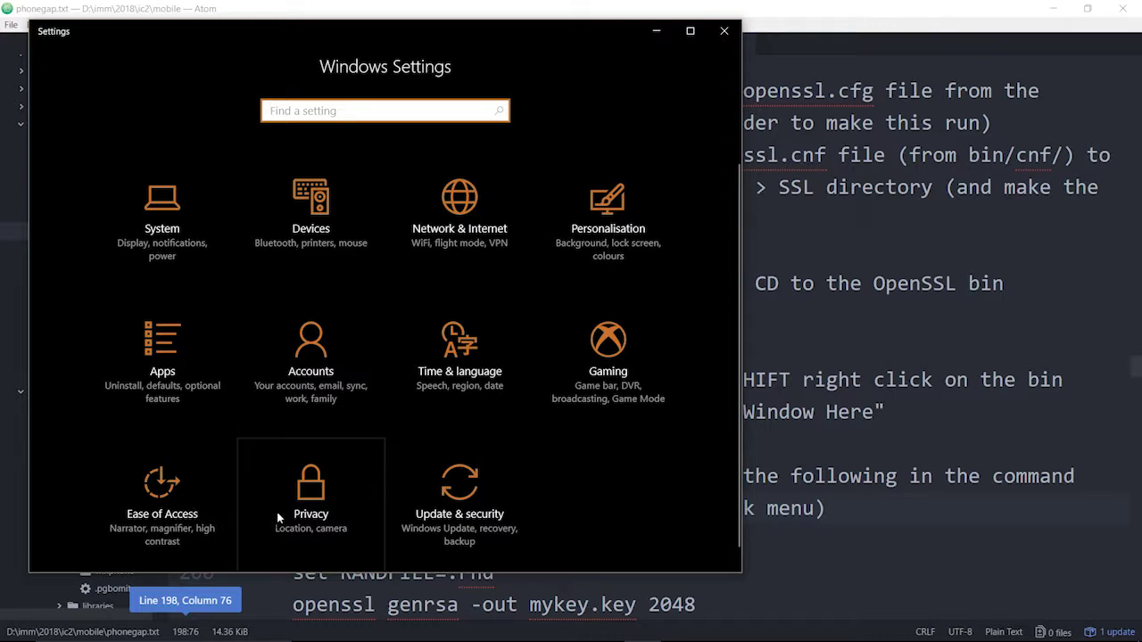
pyautogui.click(601, 208)
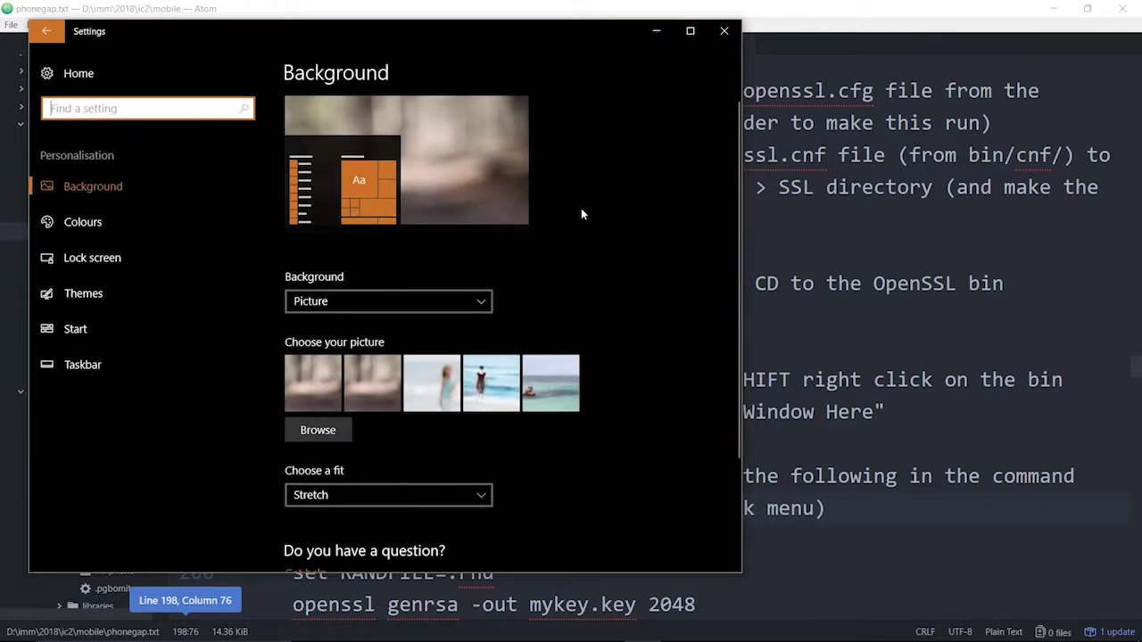
pyautogui.click(83, 366)
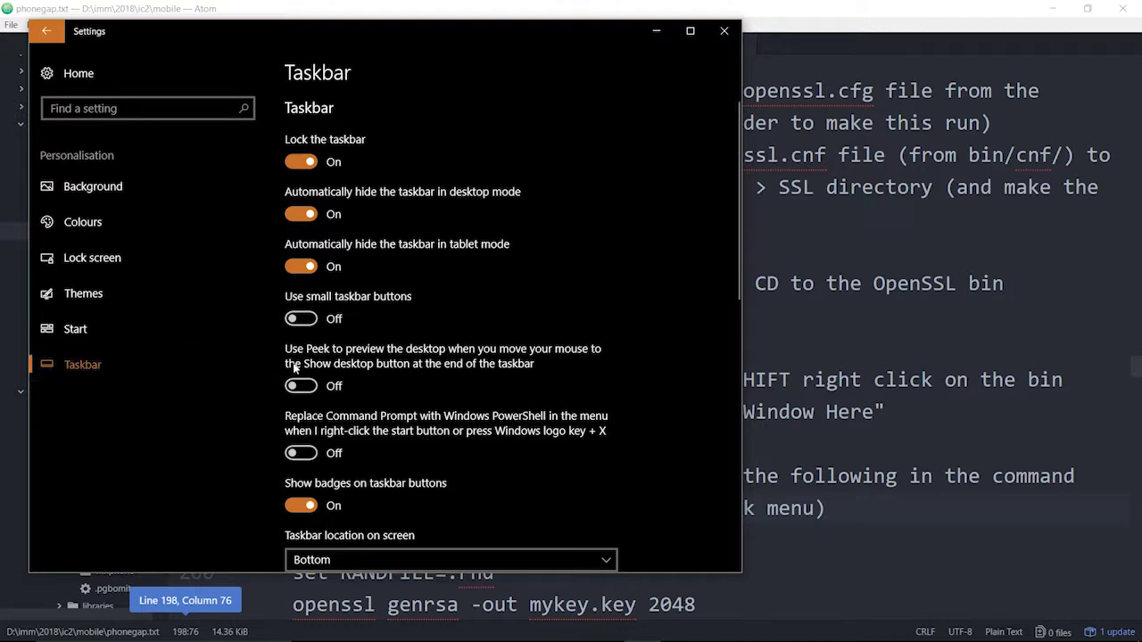
# Find the setting that replaces Command Prompt with Windows PowerShell, try its switch, leave it off, and return to phonegap.txt
pyautogui.scroll(-2, 531, 401)
pyautogui.scroll(-4, 531, 402)
pyautogui.scroll(-2, 534, 404)
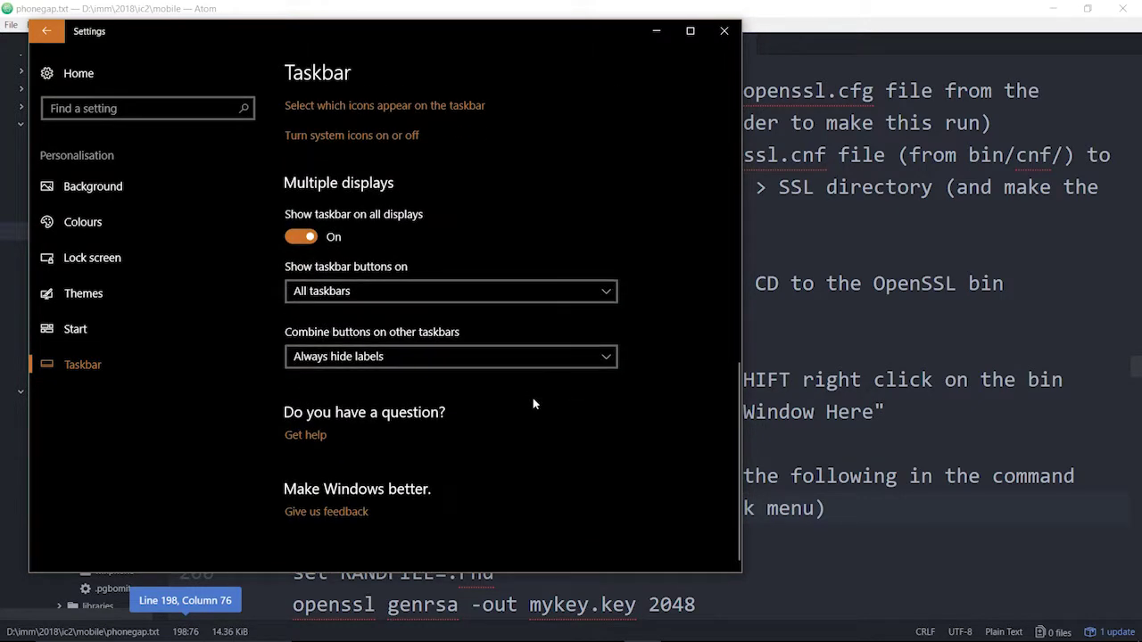
pyautogui.scroll(5, 458, 223)
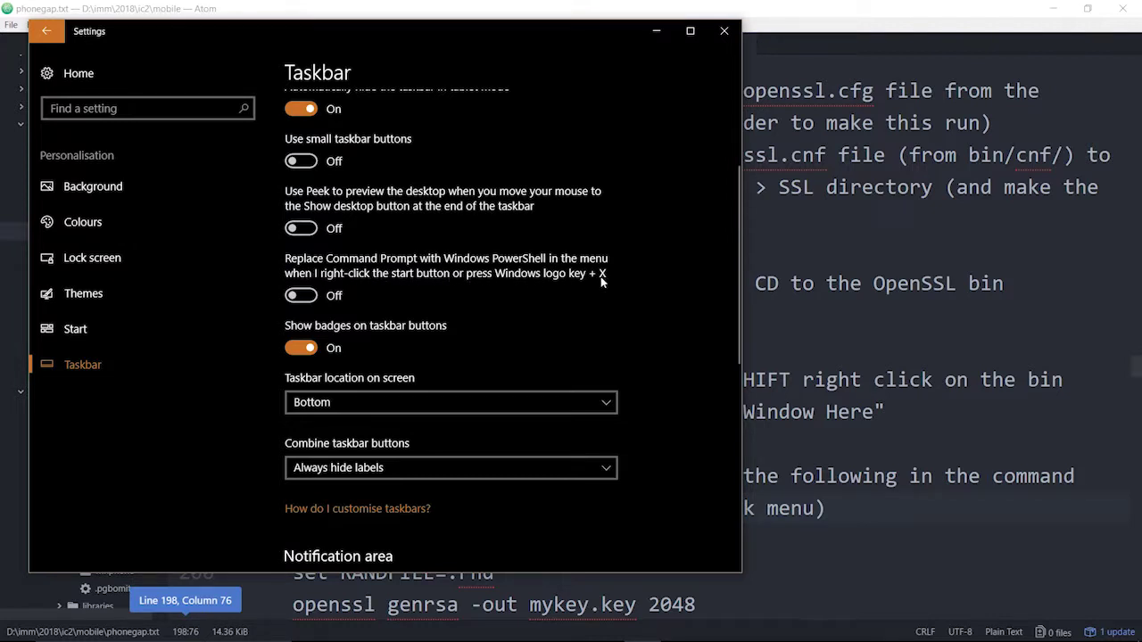
pyautogui.click(316, 300)
pyautogui.click(293, 298)
pyautogui.click(779, 284)
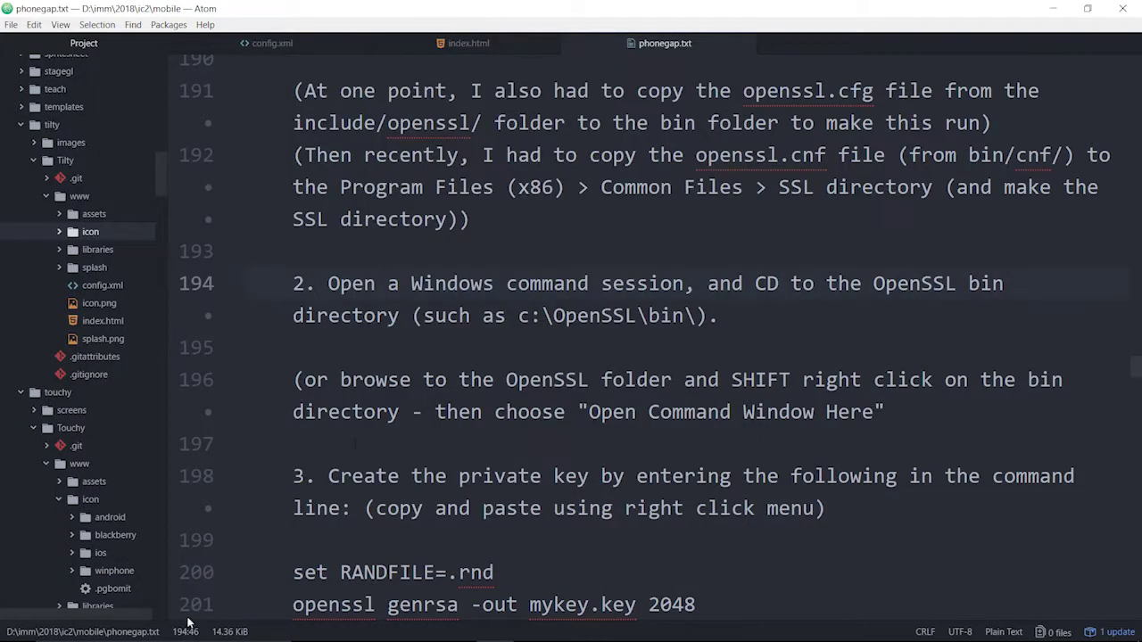
# Open Command Prompt as administrator and go up two folders to the C:\ root
pyautogui.rightClick(13, 630)
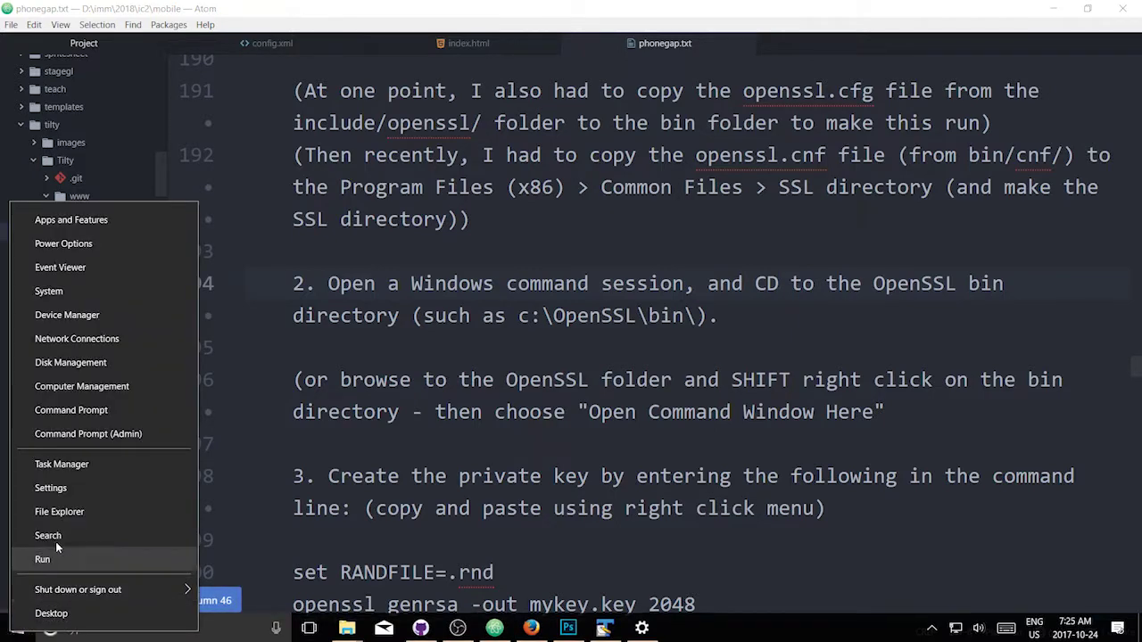
pyautogui.click(76, 435)
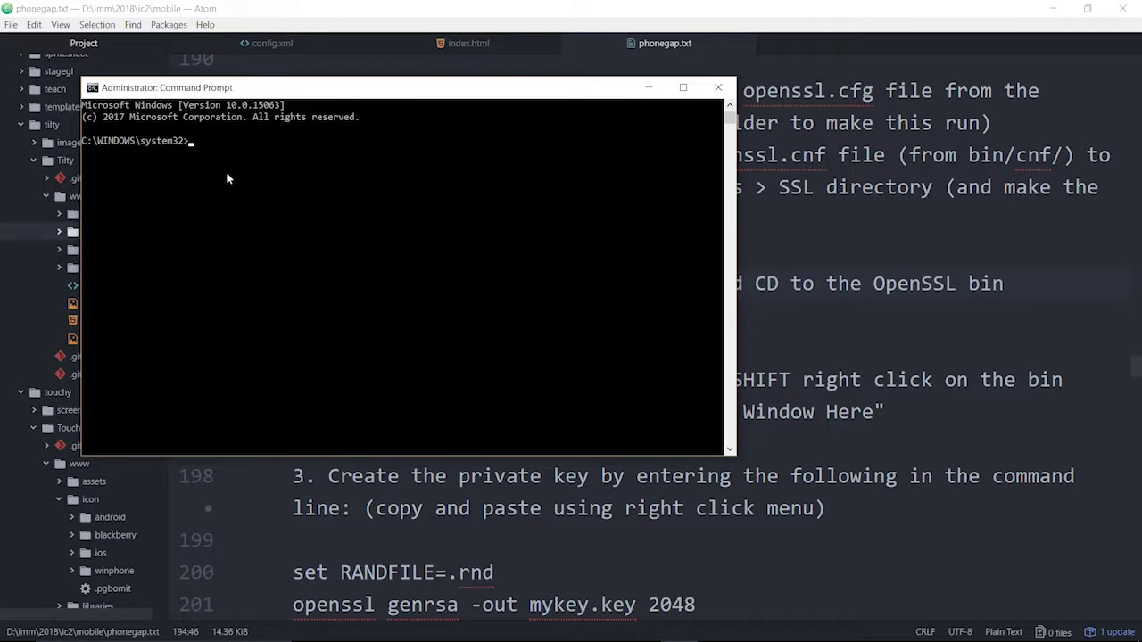
pyautogui.write('..')
pyautogui.press('Return')
pyautogui.write('cd..')
pyautogui.press('Return')
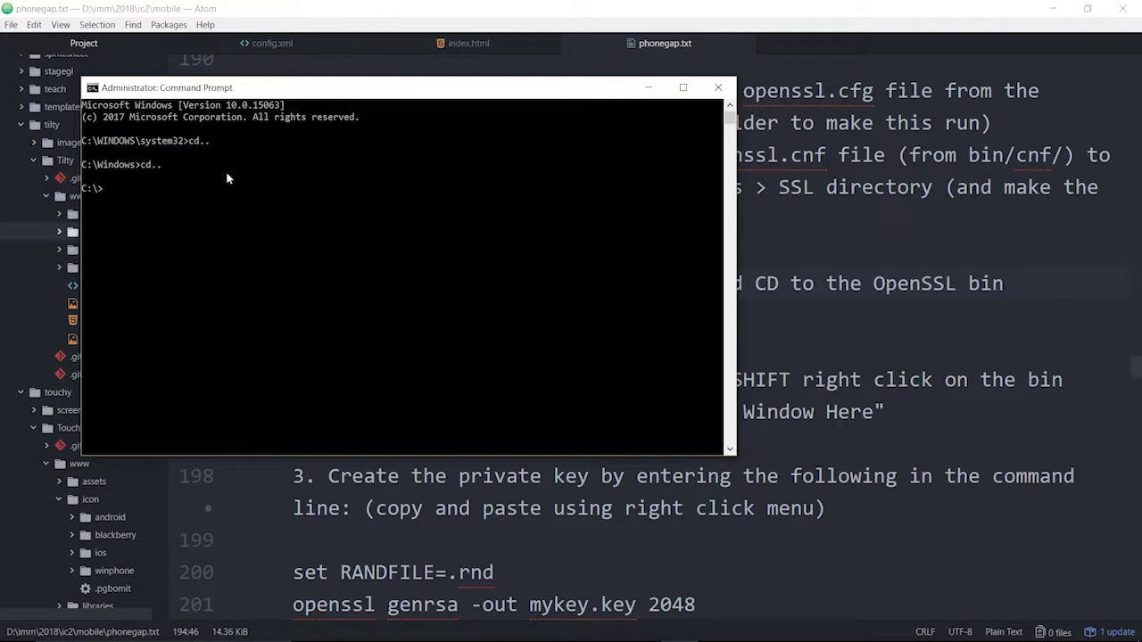
# List the C:\ root, change to the bin folder of OpenSSL-Win64, and list its files
pyautogui.write('dir')
pyautogui.press('Return')
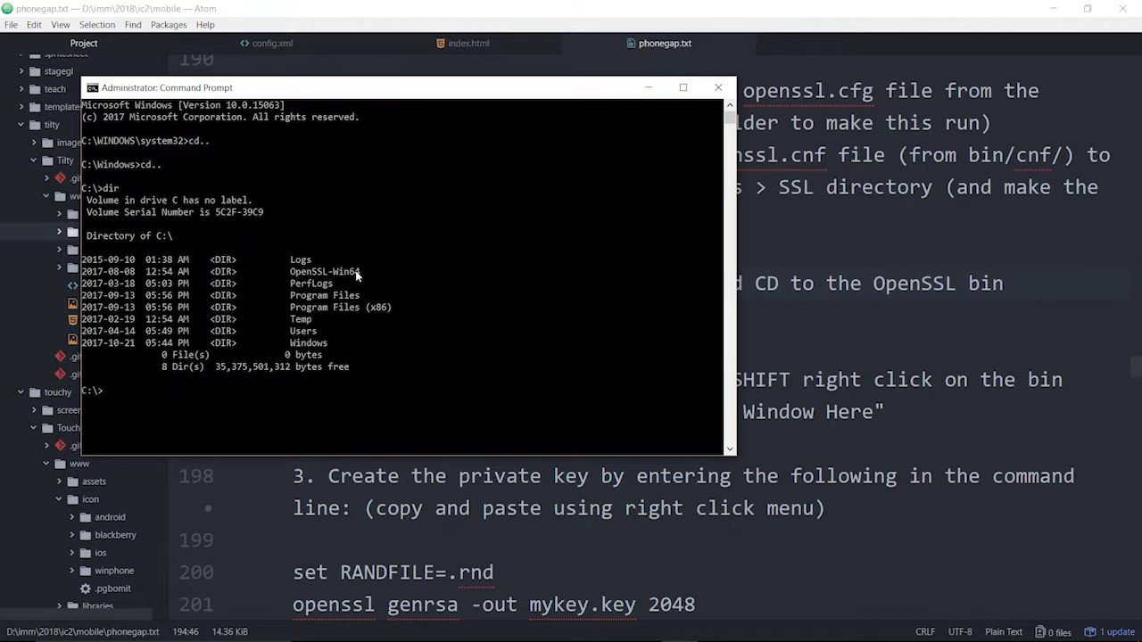
pyautogui.write('cd open*')
pyautogui.press('Return')
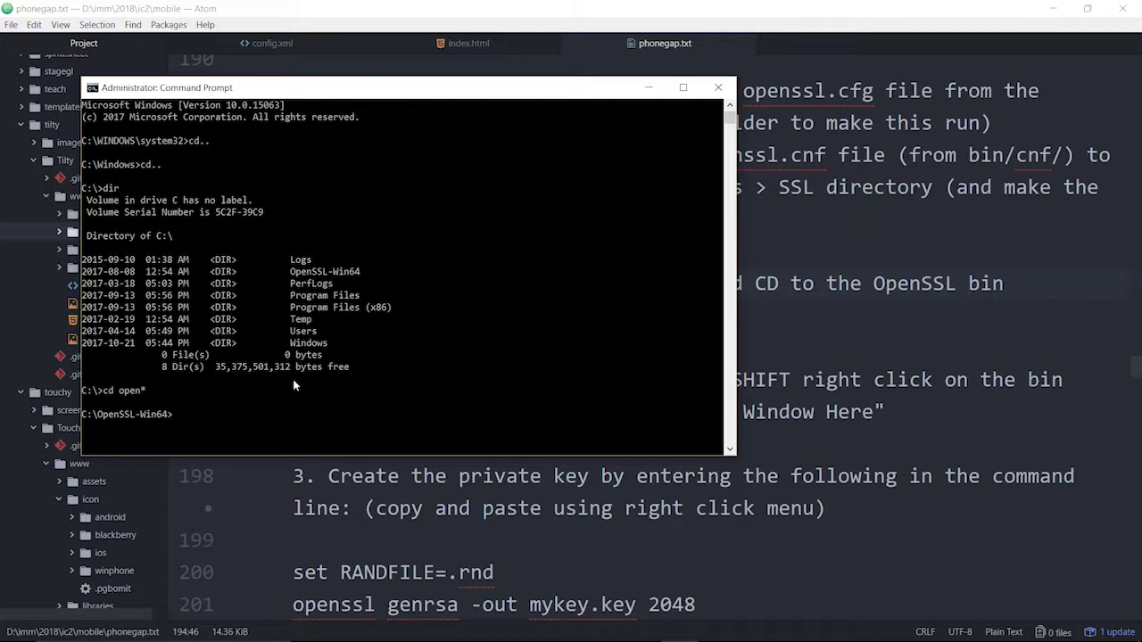
pyautogui.write('cd bin')
pyautogui.press('Return')
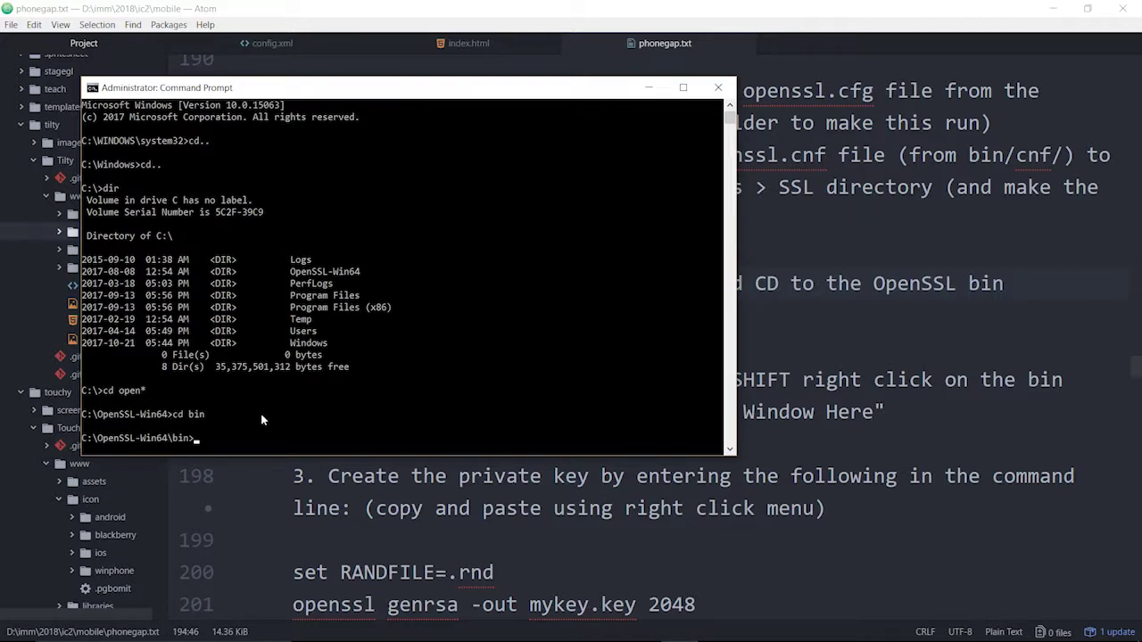
pyautogui.write('dir')
pyautogui.press('Return')
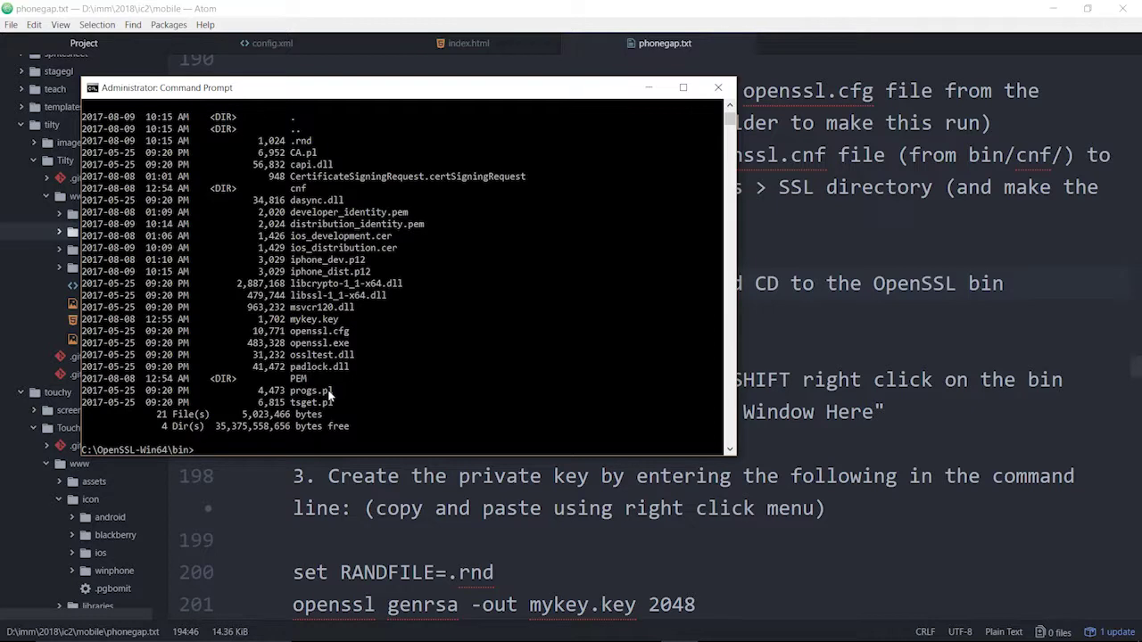
# Switch back to Atom and highlight sub-step 3 on creating the private key from the command line
pyautogui.hotkey('alt', 'Tab')
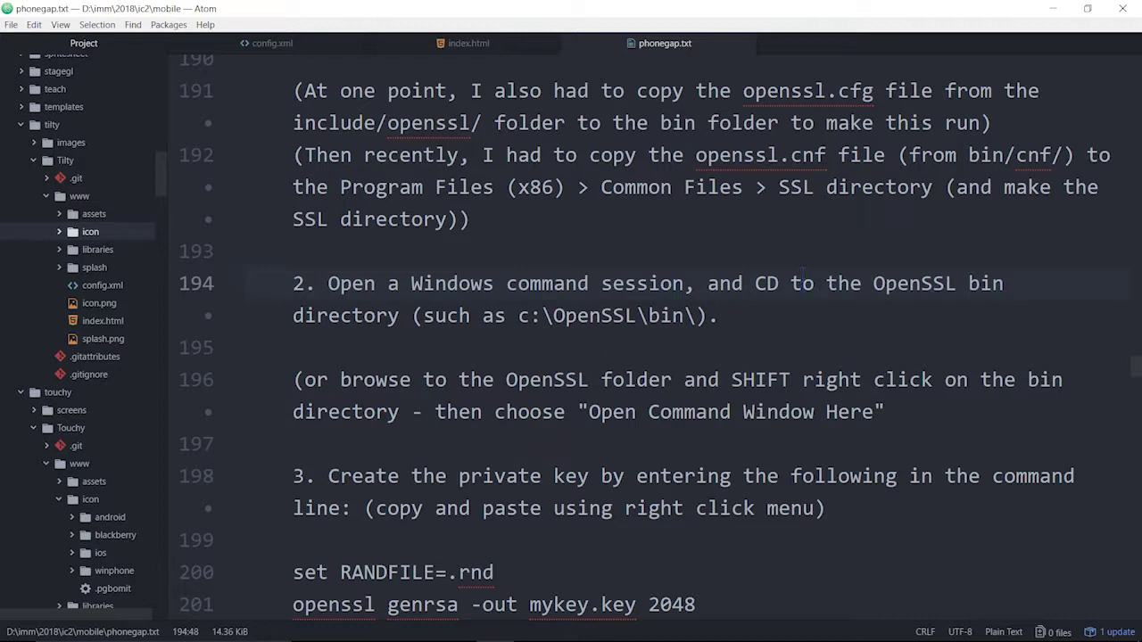
pyautogui.scroll(-3, 803, 283)
pyautogui.moveTo(412, 229); pyautogui.dragTo(1053, 230)
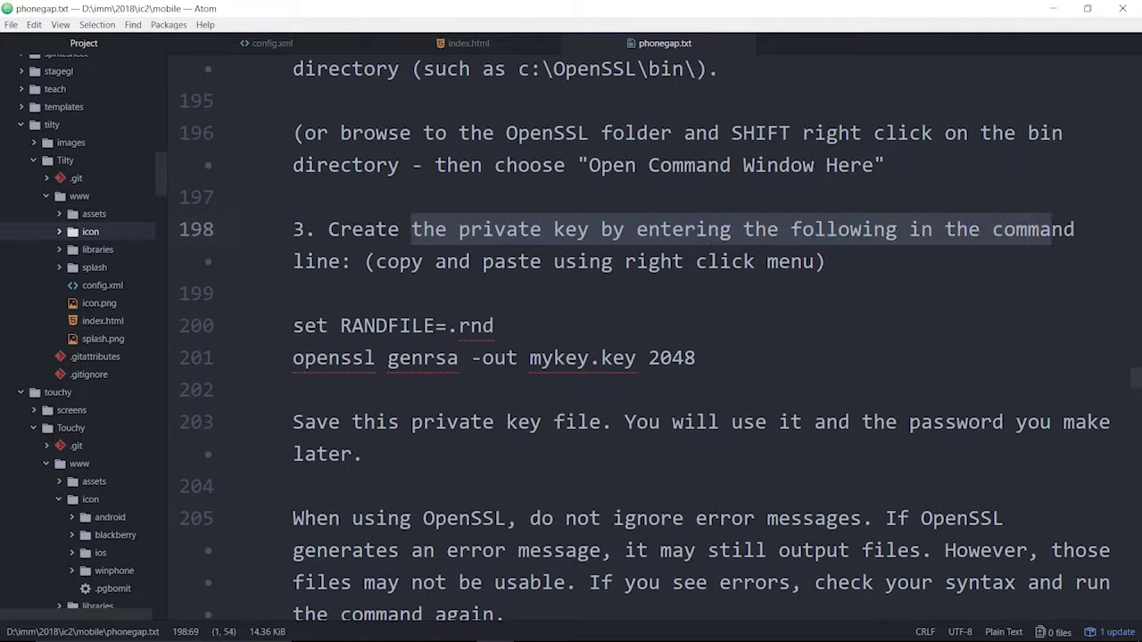
pyautogui.click(387, 261)
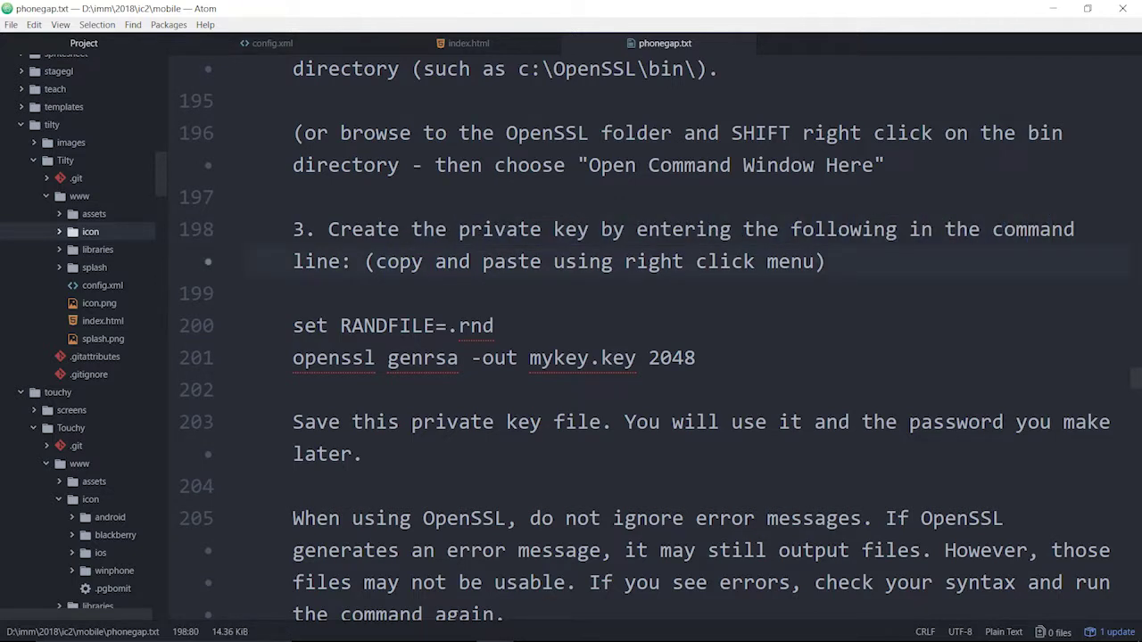
# Copy the command "set RANDFILE=.rnd" from phonegap.txt and run it in Command Prompt from the OpenSSL bin folder
pyautogui.moveTo(292, 326); pyautogui.dragTo(495, 326)
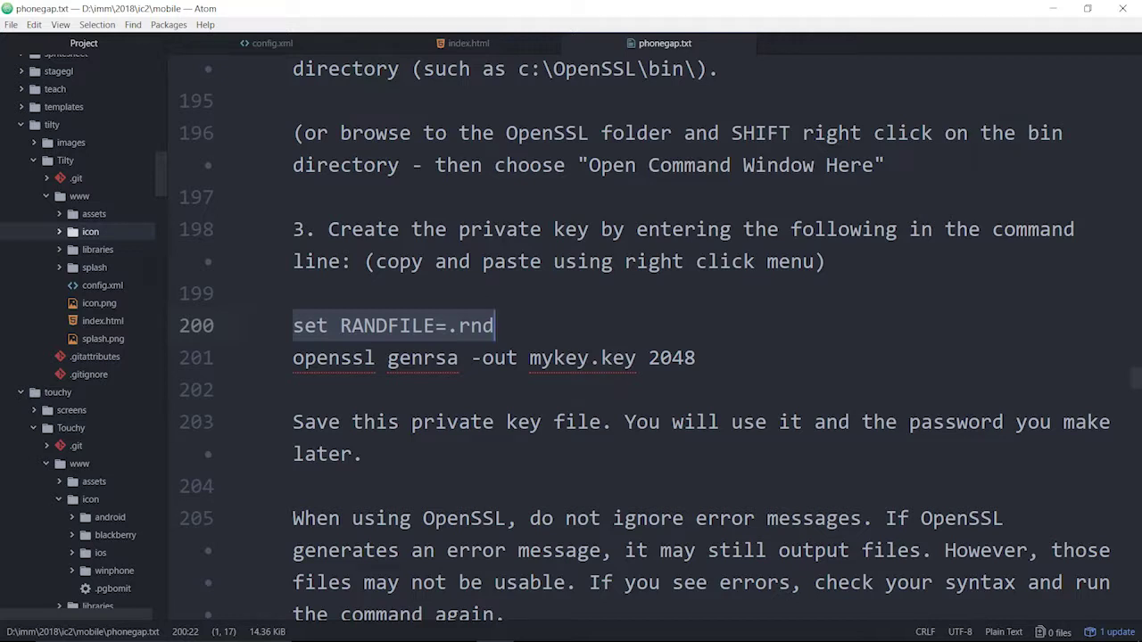
pyautogui.click(376, 326)
pyautogui.moveTo(293, 326); pyautogui.dragTo(495, 326)
pyautogui.hotkey('ctrl', 'c')
pyautogui.click(678, 627)
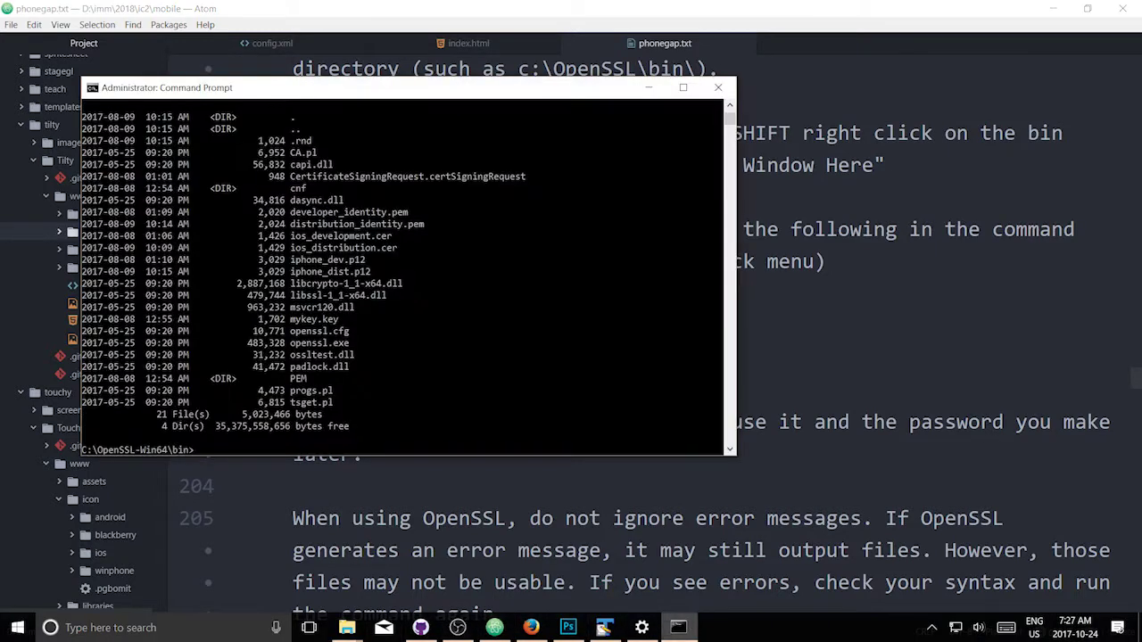
pyautogui.rightClick(218, 447)
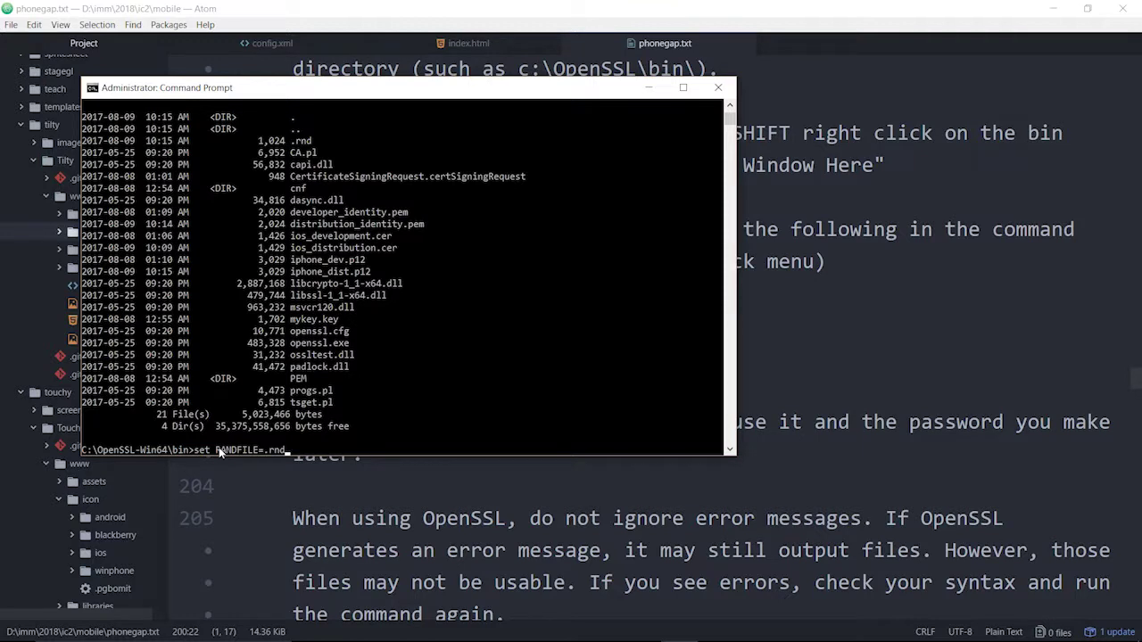
pyautogui.press('Return')
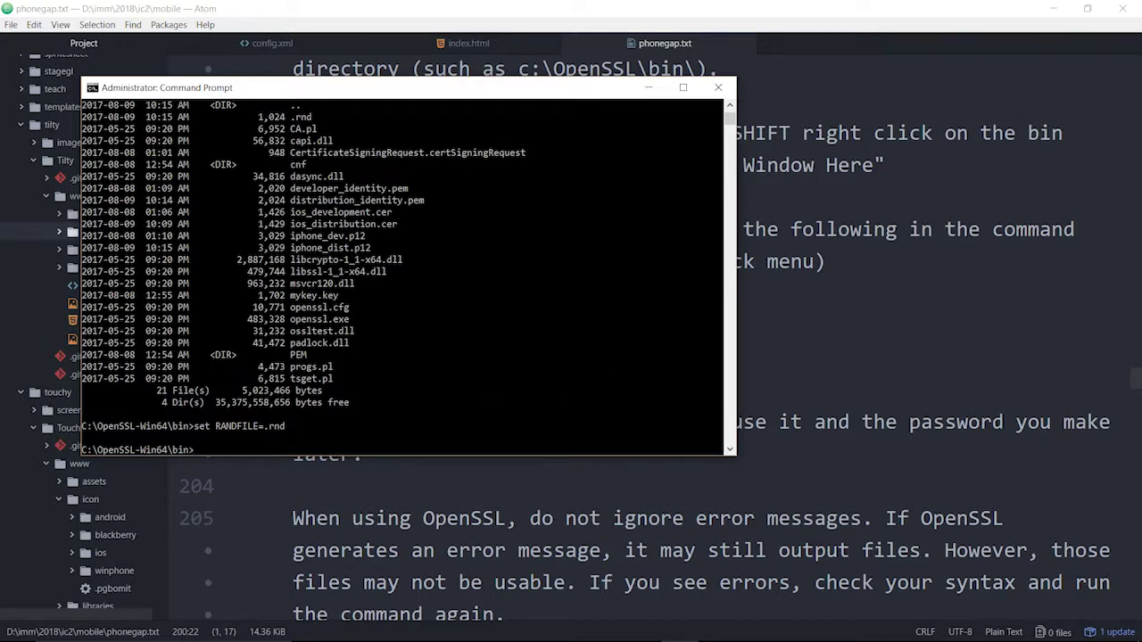
# Switch back to Atom and select the whole command "openssl genrsa -out mykey.key 2048" on line 201
pyautogui.hotkey('alt', 'Tab')
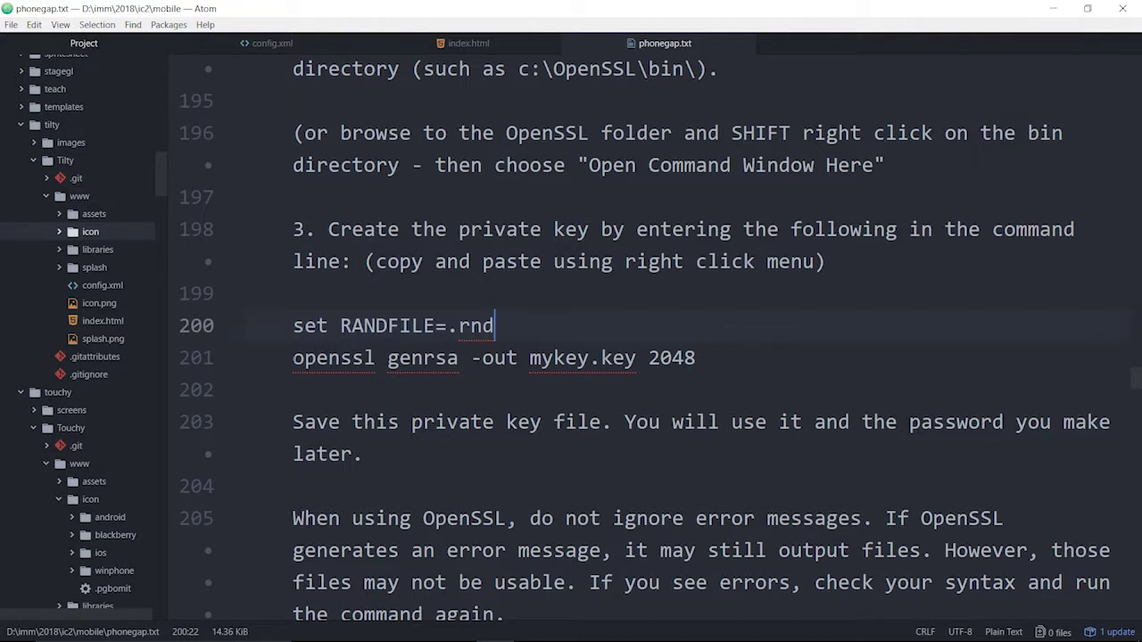
pyautogui.moveTo(293, 358)
pyautogui.mouseDown()
pyautogui.moveTo(666, 358)
pyautogui.moveTo(291, 358)
pyautogui.mouseUp()
pyautogui.click(459, 358)
pyautogui.click(495, 357)
pyautogui.click(719, 358)
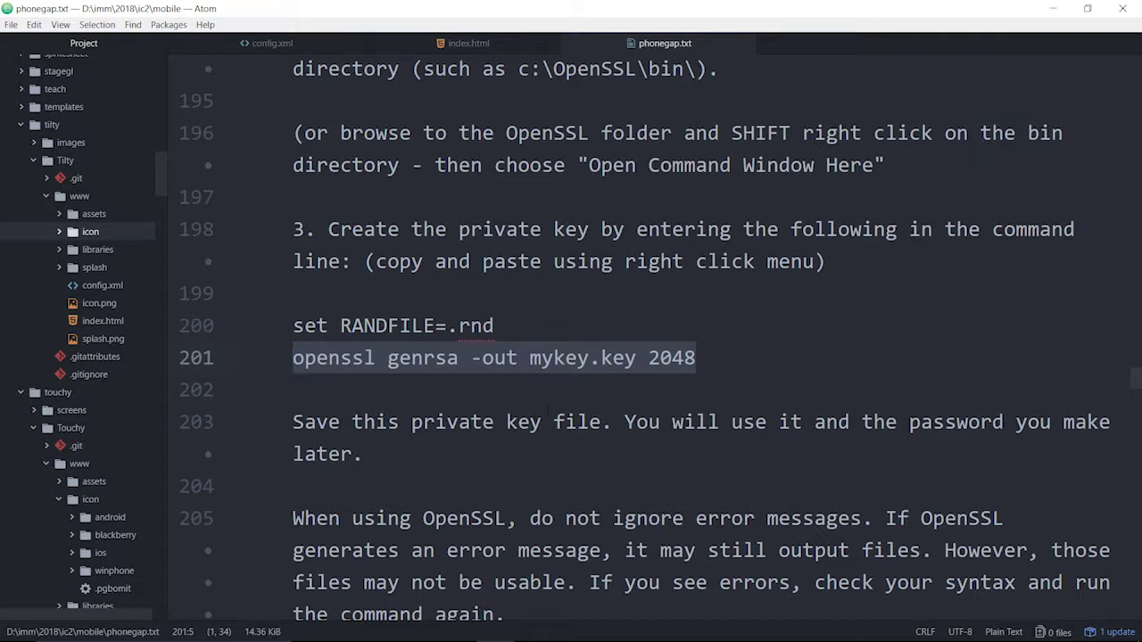
# Highlight the note on not ignoring OpenSSL error messages and its remark that files may still be output
pyautogui.scroll(-4, 652, 339)
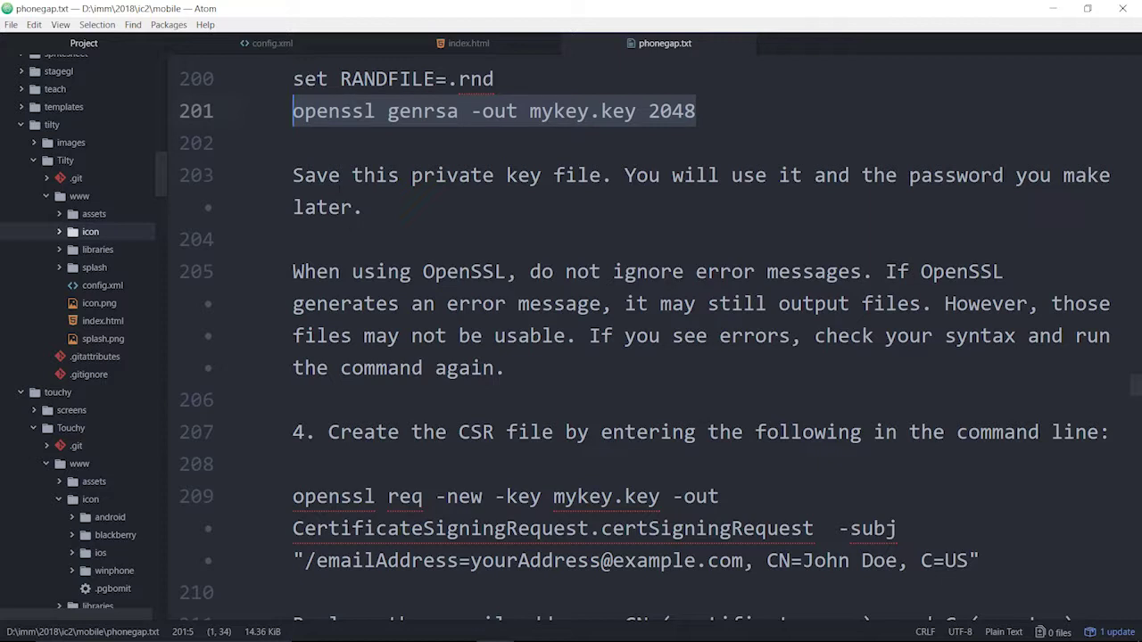
pyautogui.moveTo(292, 271); pyautogui.dragTo(1005, 271)
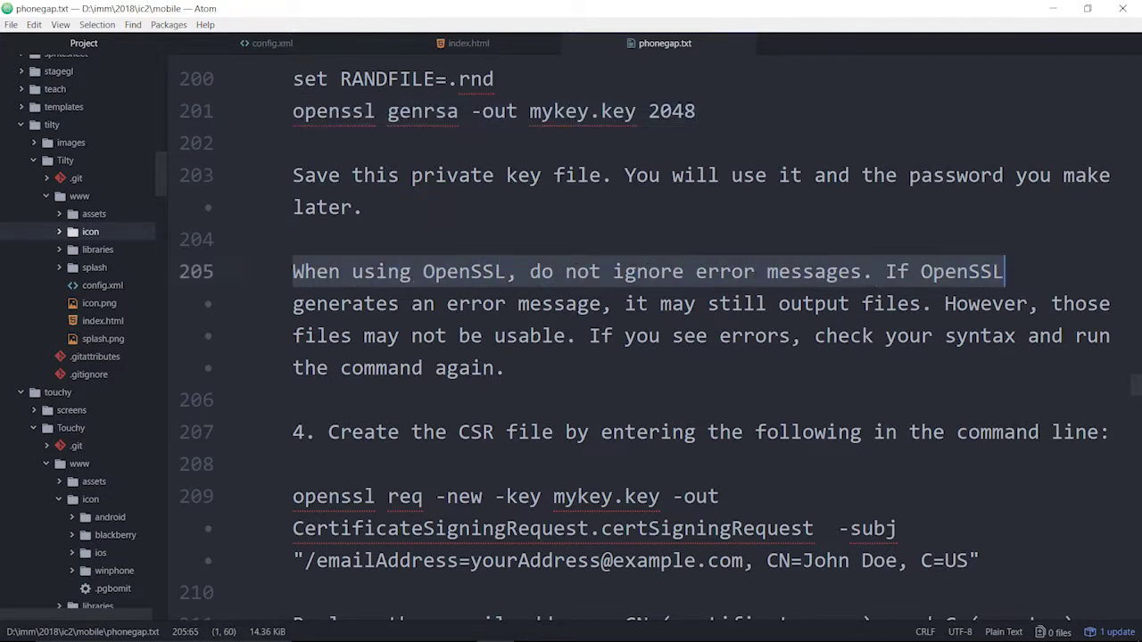
pyautogui.moveTo(304, 303); pyautogui.dragTo(921, 304)
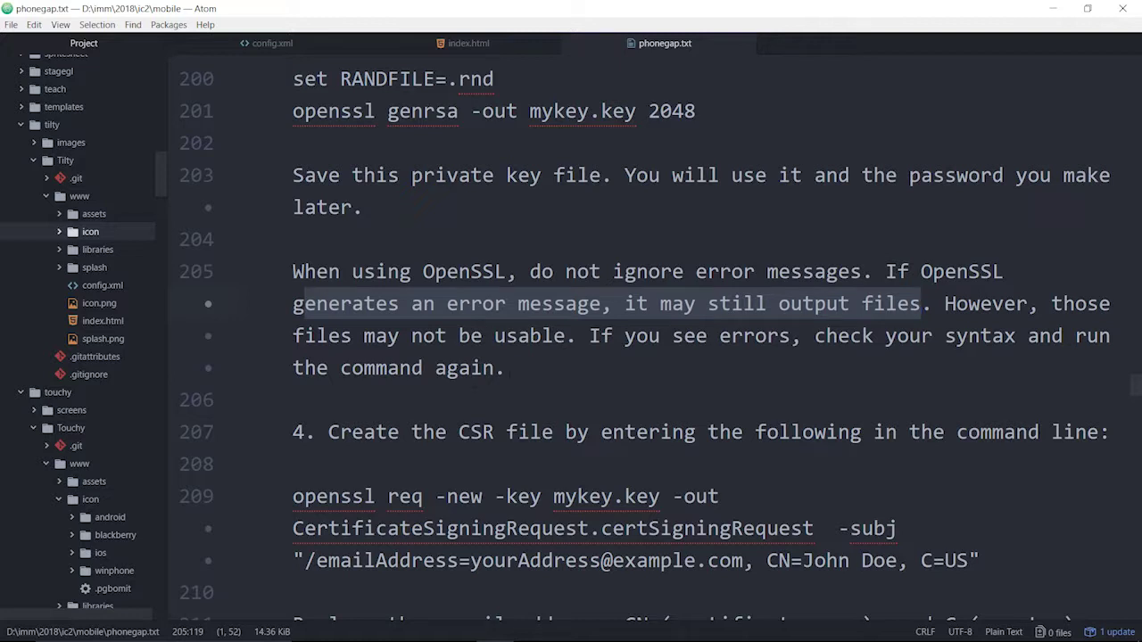
# Highlight sub-step 4 on creating the CSR file and the start of its openssl req command on line 209
pyautogui.moveTo(329, 432); pyautogui.dragTo(1100, 432)
pyautogui.scroll(-5, 1099, 432)
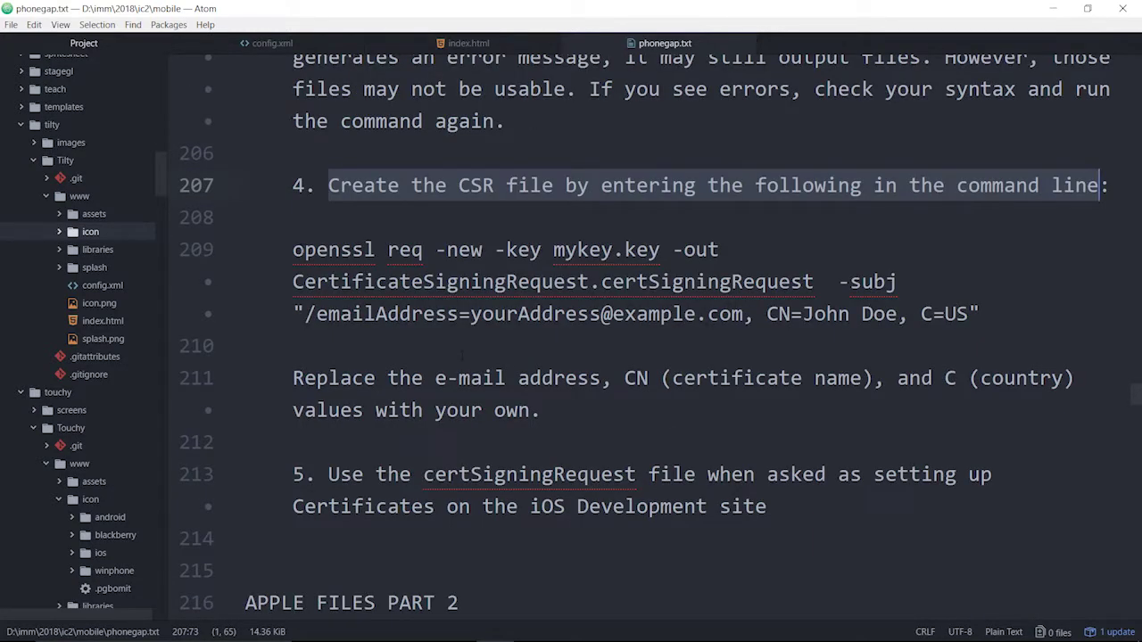
pyautogui.moveTo(294, 250); pyautogui.dragTo(412, 249)
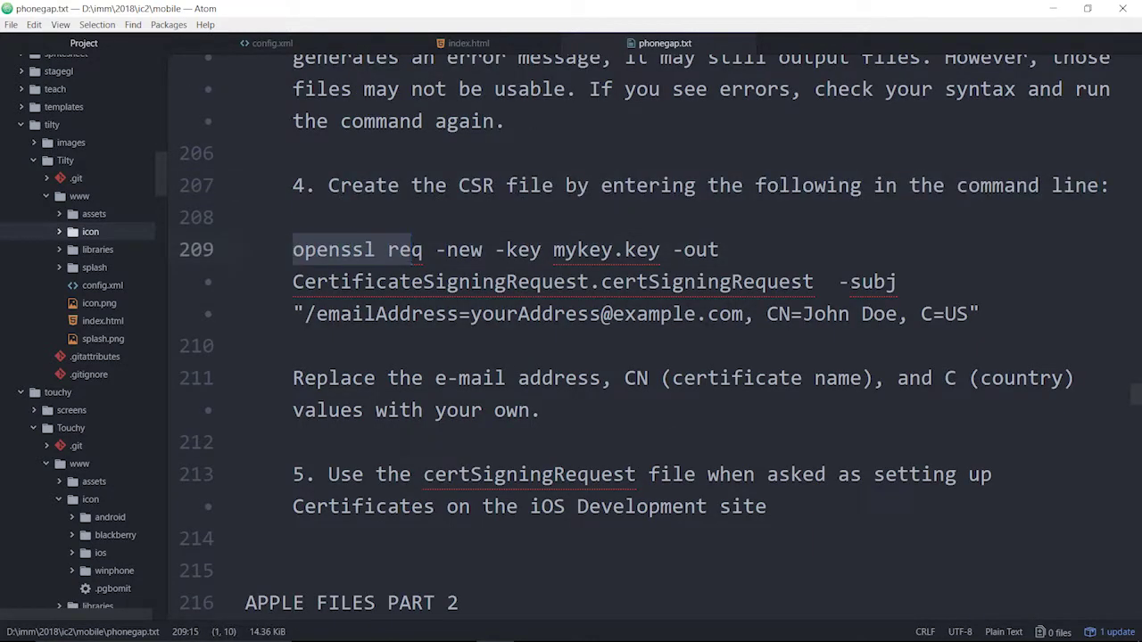
pyautogui.click(446, 250)
pyautogui.click(540, 249)
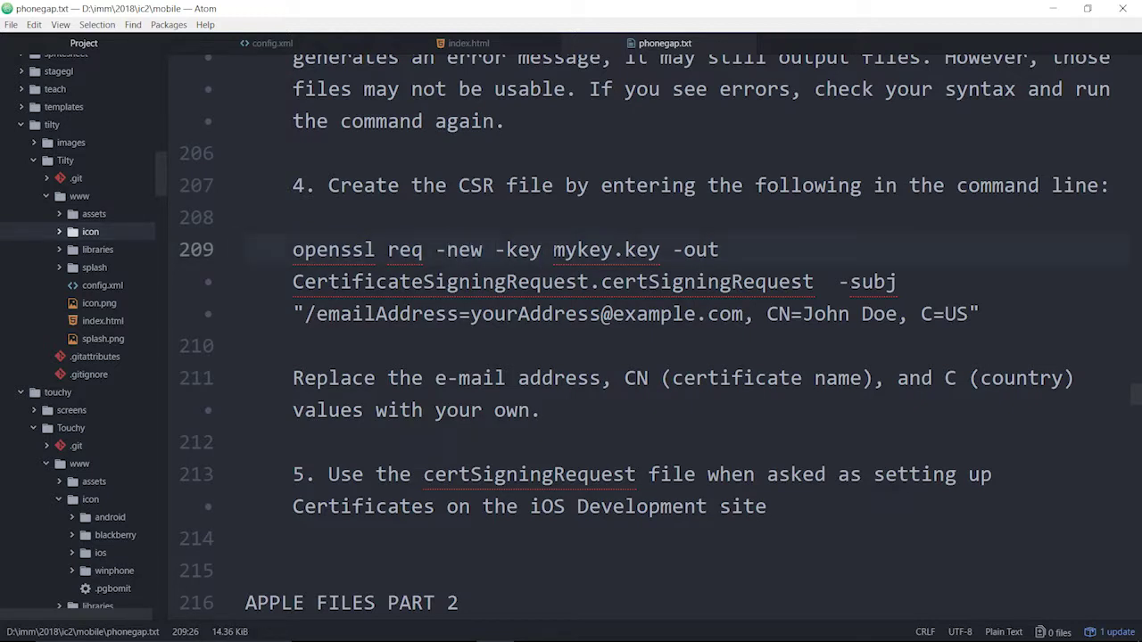
# Highlight the mykey.key argument and the first row of the openssl req command on line 209
pyautogui.moveTo(553, 250); pyautogui.dragTo(612, 250)
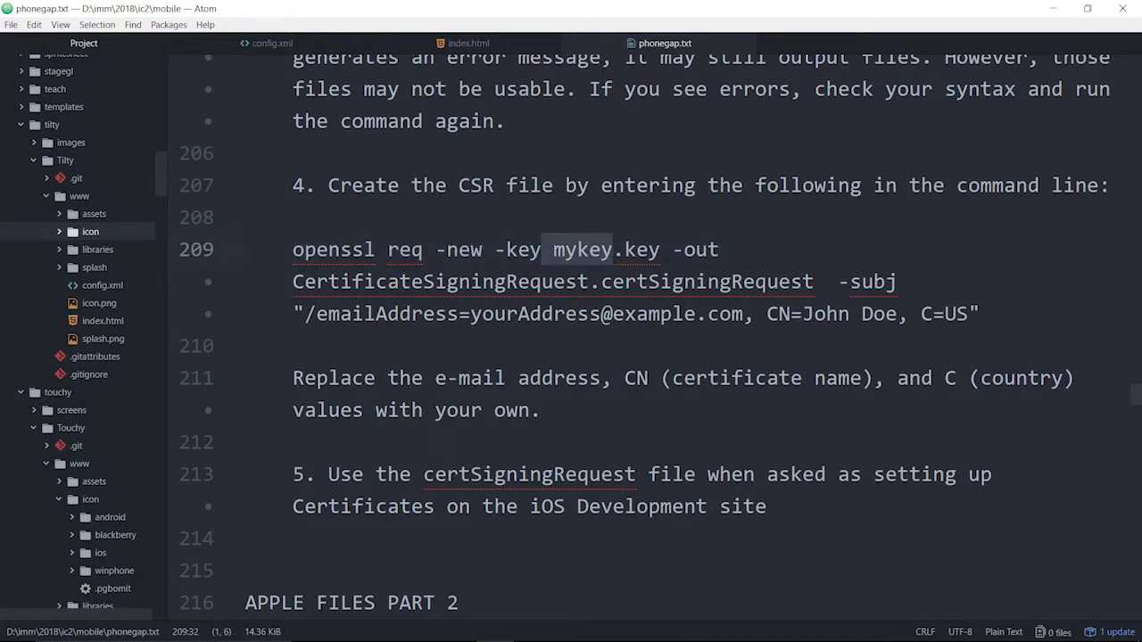
pyautogui.click(720, 250)
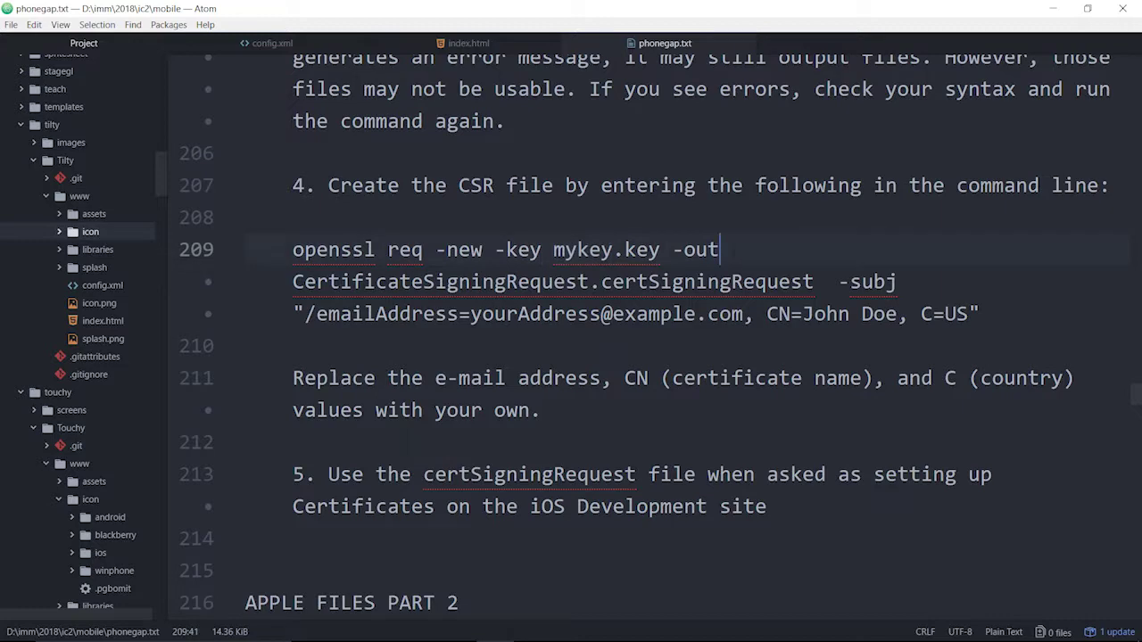
pyautogui.moveTo(719, 250); pyautogui.dragTo(245, 250)
# Compare the openssl genrsa command on line 201 with the openssl req command on line 209 by highlighting their arguments
pyautogui.scroll(3, 244, 250)
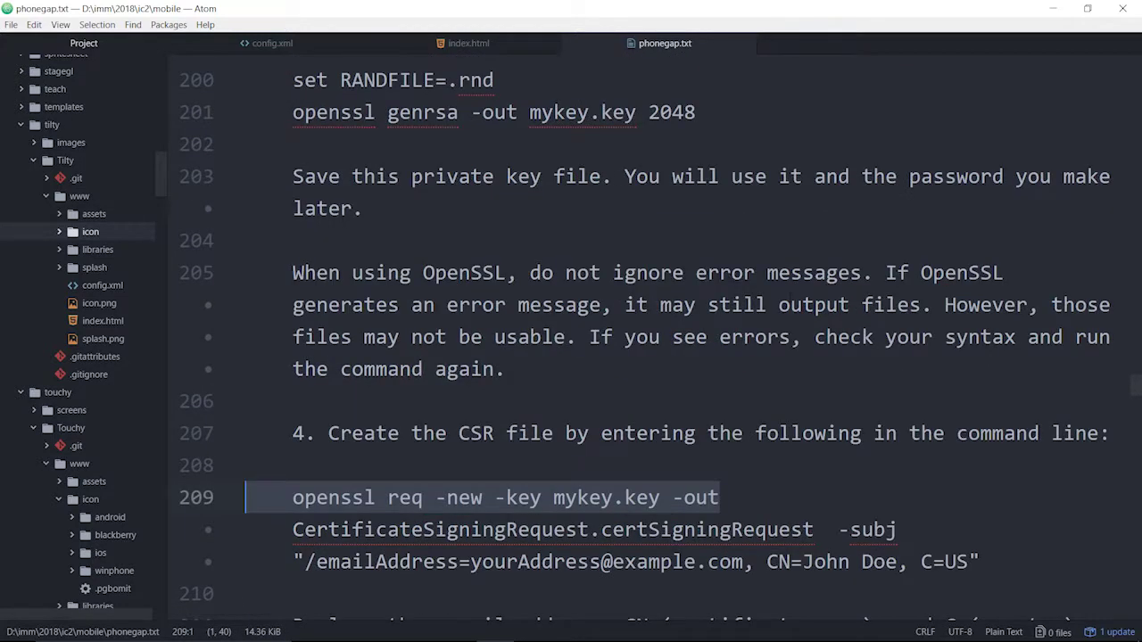
pyautogui.scroll(3, 789, 299)
pyautogui.scroll(-3, 789, 299)
pyautogui.moveTo(387, 112); pyautogui.dragTo(674, 113)
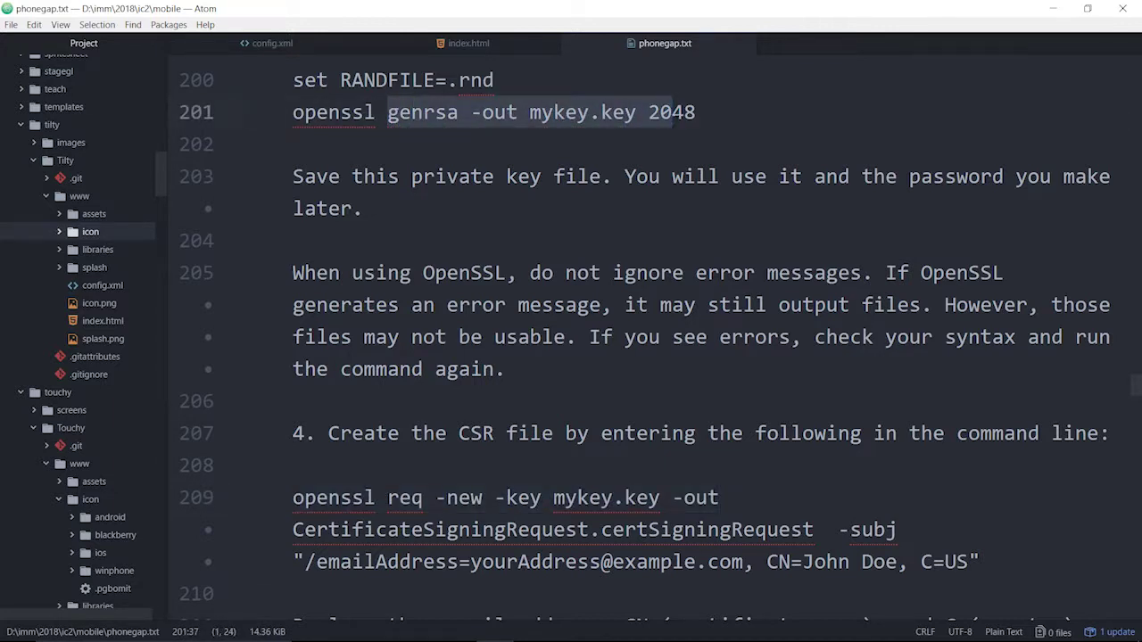
pyautogui.click(387, 498)
pyautogui.moveTo(387, 498); pyautogui.dragTo(711, 498)
pyautogui.click(719, 497)
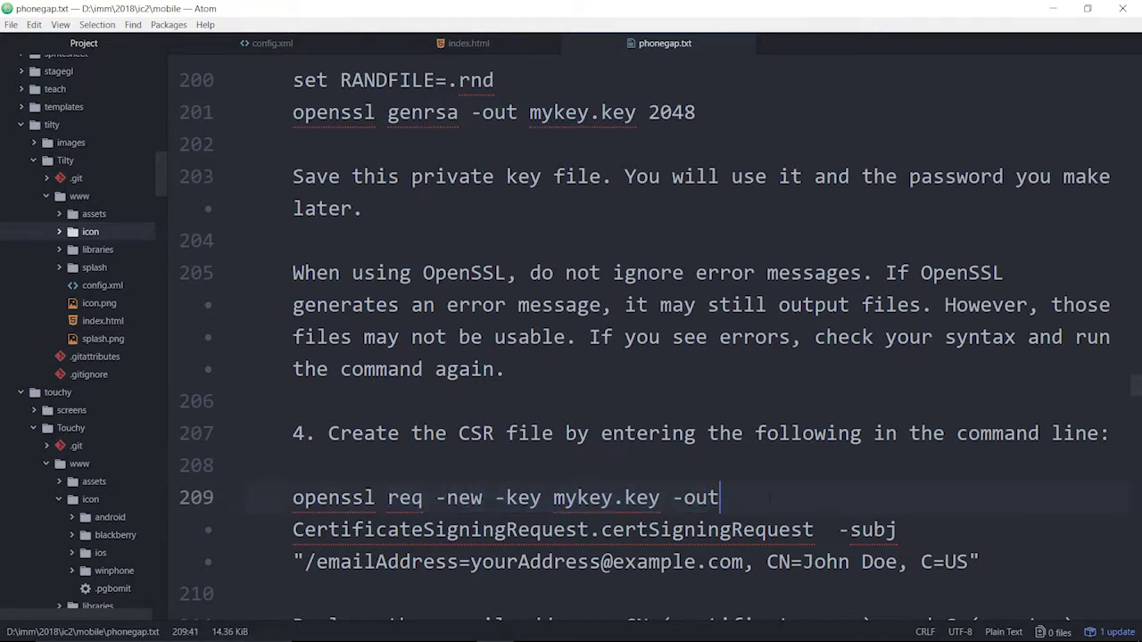
pyautogui.click(709, 498)
# Select the whole openssl req command on line 209, from openssl through the closing quote of the -subj value
pyautogui.scroll(-5, 651, 340)
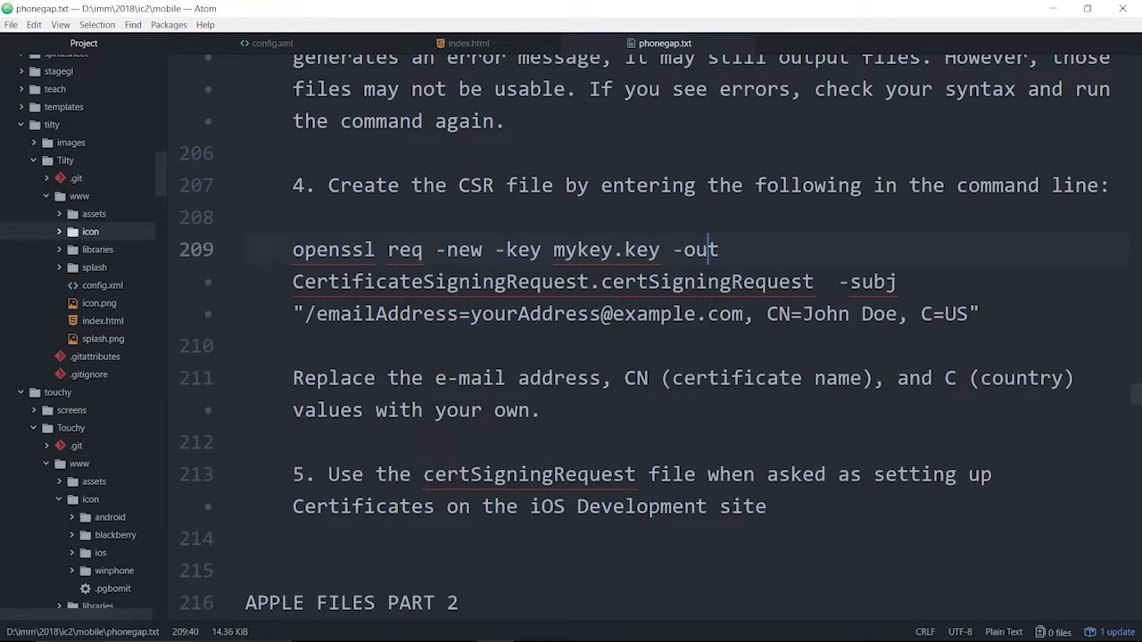
pyautogui.moveTo(293, 250); pyautogui.dragTo(578, 314)
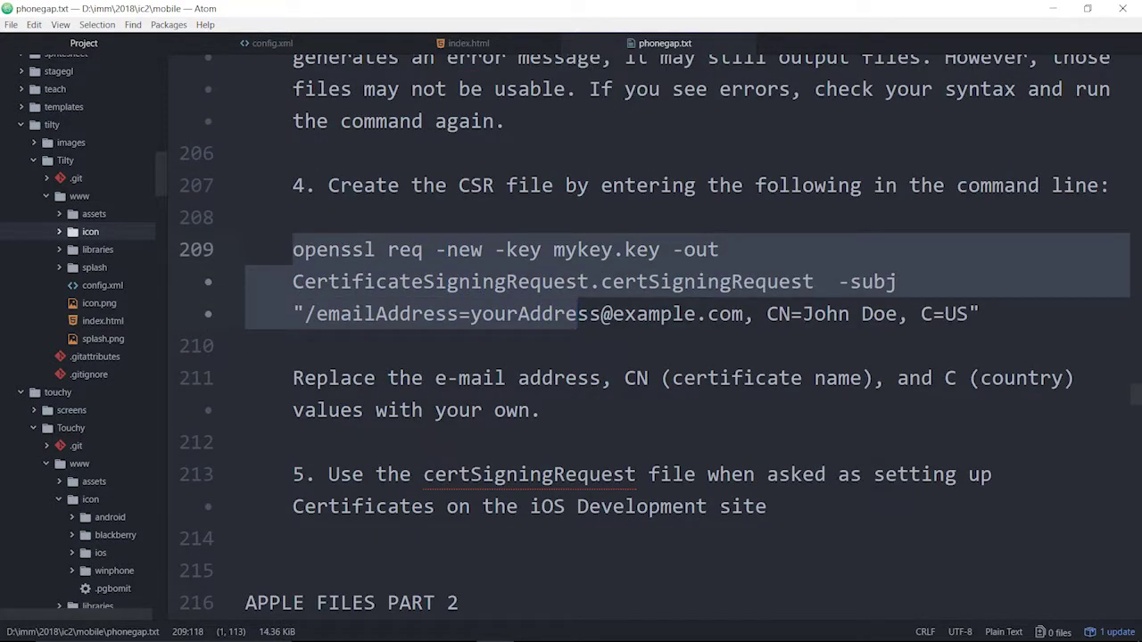
pyautogui.click(293, 250)
pyautogui.moveTo(293, 250); pyautogui.dragTo(981, 314)
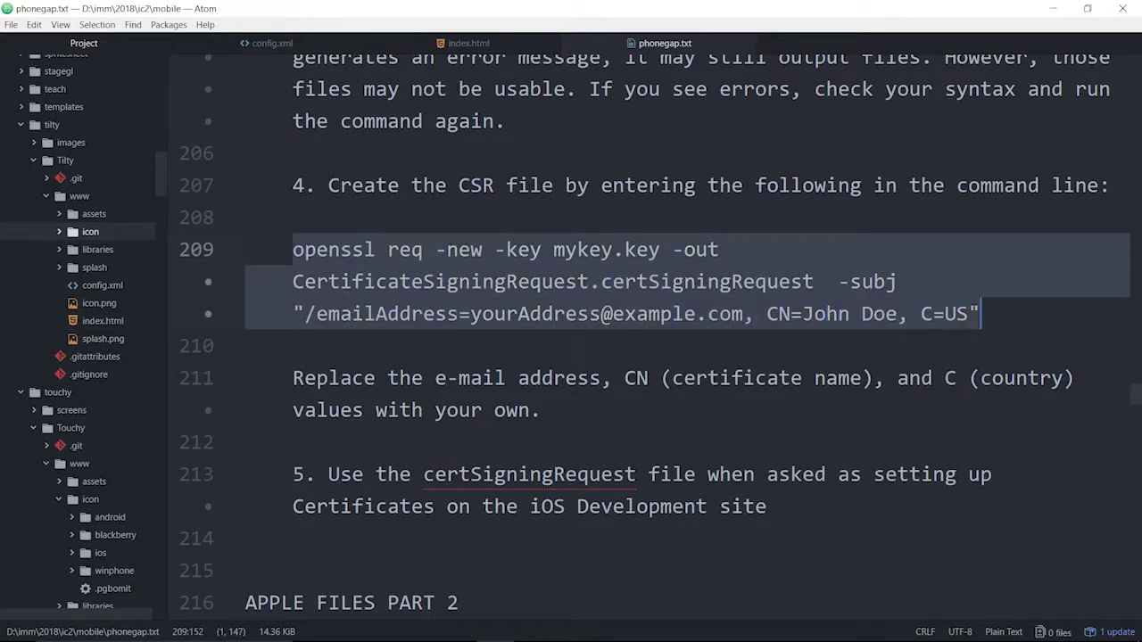
# Highlight the req command's key arguments, output file name and subject details, ending with the whole command selected
pyautogui.click(626, 250)
pyautogui.moveTo(410, 250); pyautogui.dragTo(720, 249)
pyautogui.moveTo(293, 282); pyautogui.dragTo(827, 282)
pyautogui.click(885, 282)
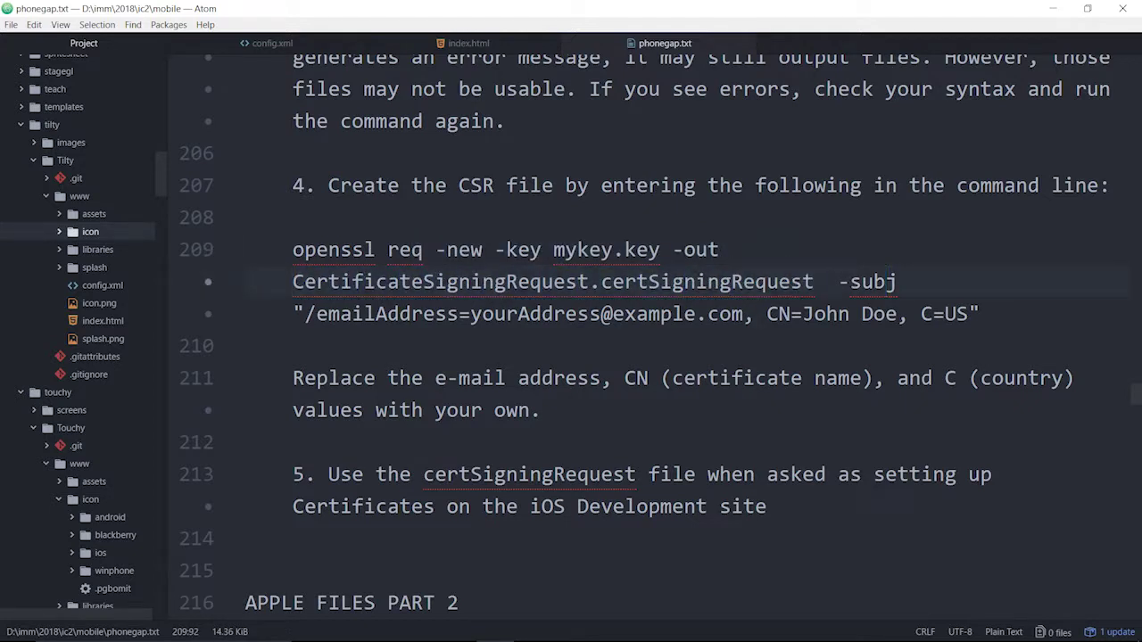
pyautogui.moveTo(316, 314); pyautogui.dragTo(885, 314)
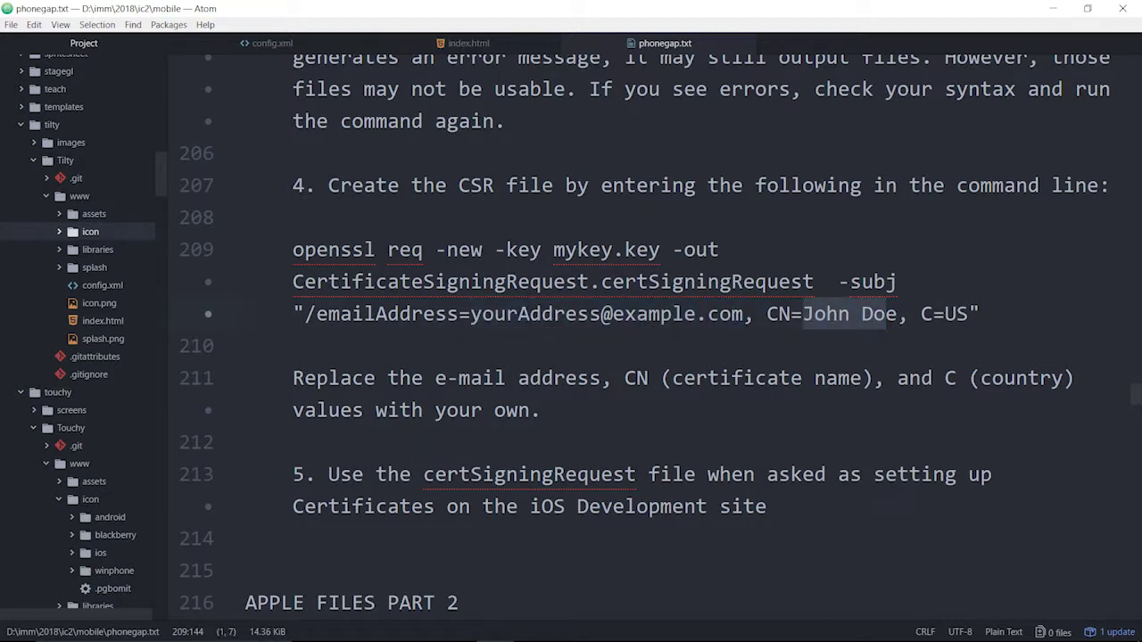
pyautogui.click(945, 314)
pyautogui.moveTo(979, 314); pyautogui.dragTo(292, 250)
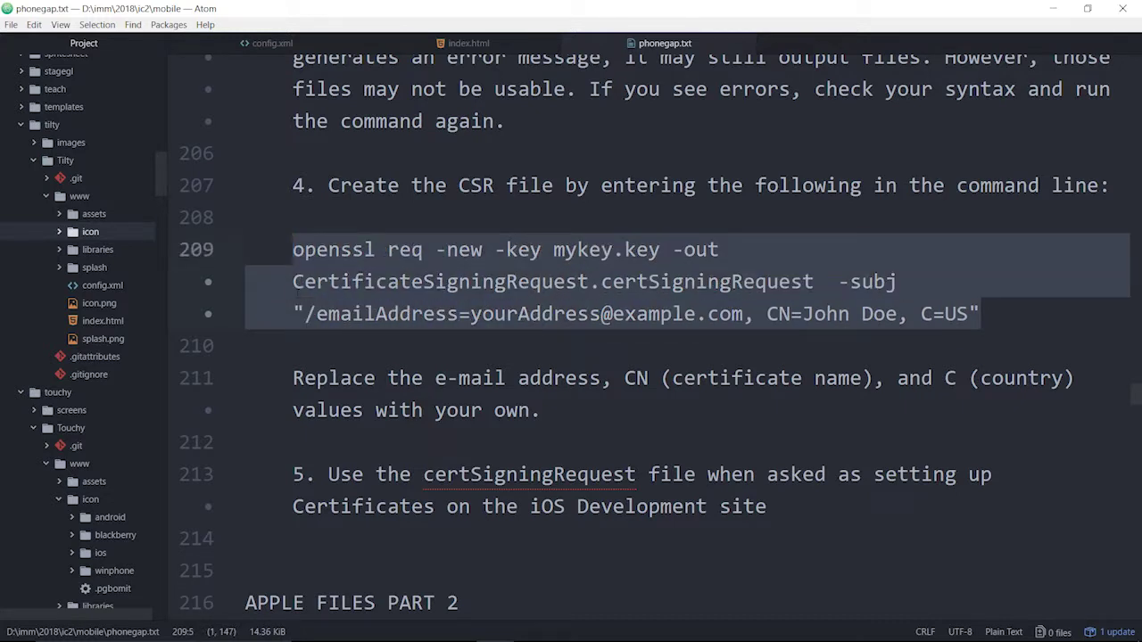
# Highlight sub-step 5 on using the certSigningRequest file and the CertificateSigningRequest.certSigningRequest file name in the command
pyautogui.click(354, 411)
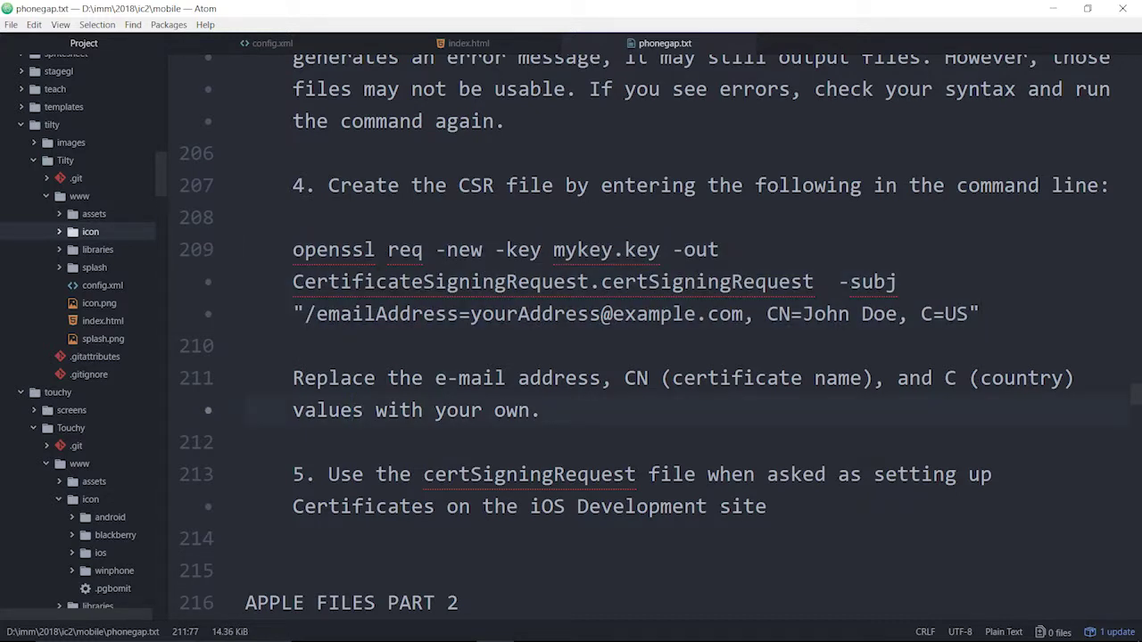
pyautogui.moveTo(351, 474); pyautogui.dragTo(767, 507)
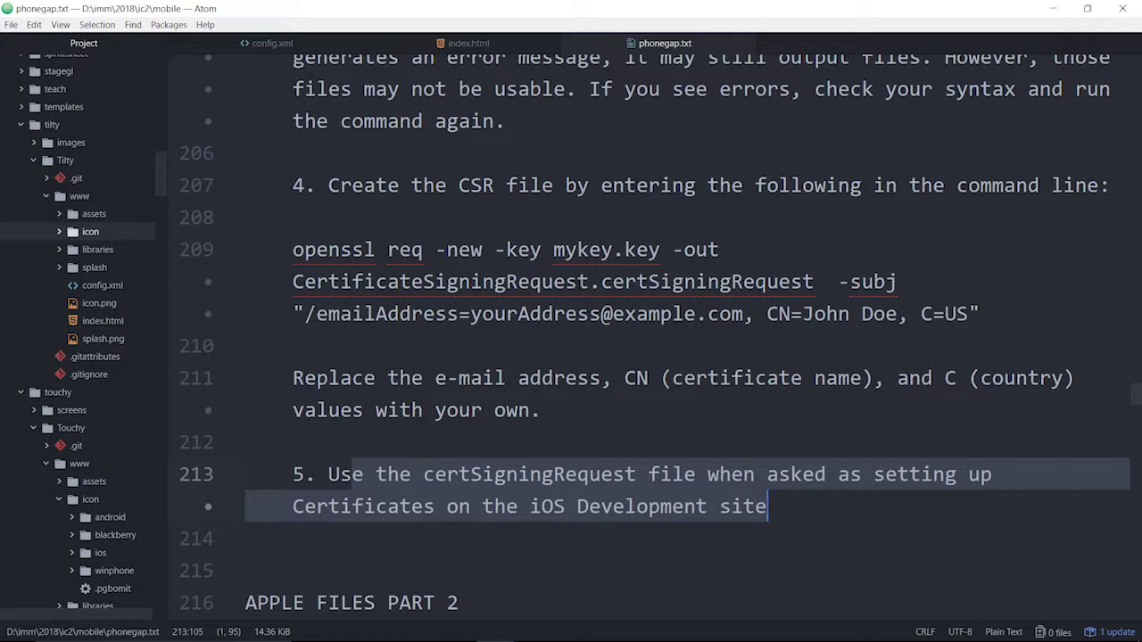
pyautogui.moveTo(507, 282); pyautogui.dragTo(816, 282)
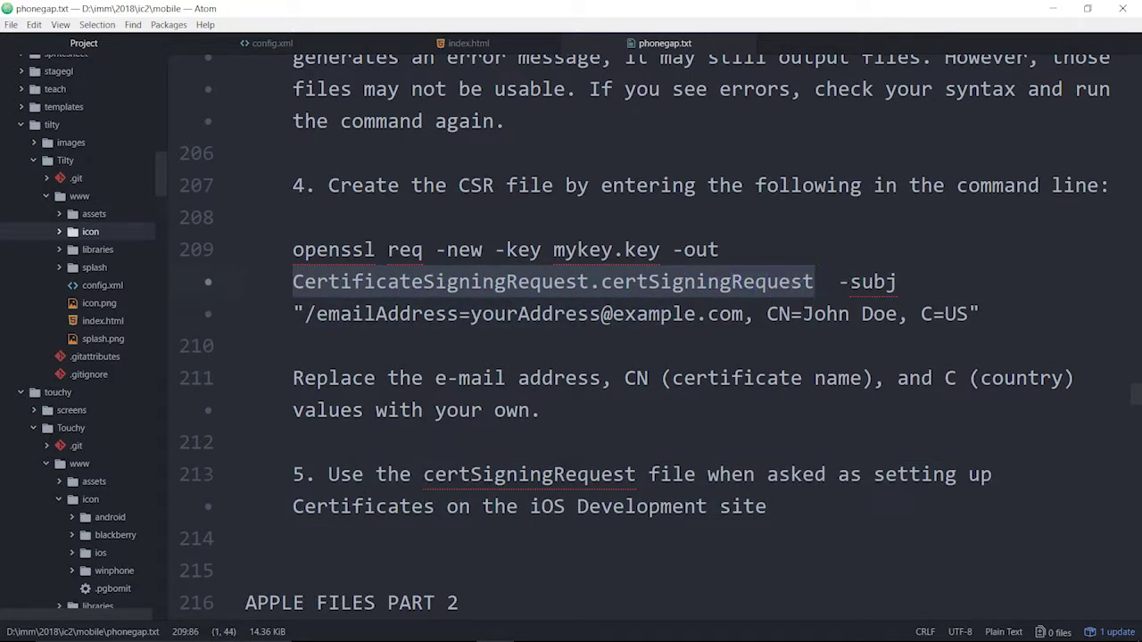
# Switch to the Apple Developer page in Firefox, list all iOS certificates and download the iOS Development certificate
pyautogui.moveTo(607, 630)
pyautogui.click(540, 628)
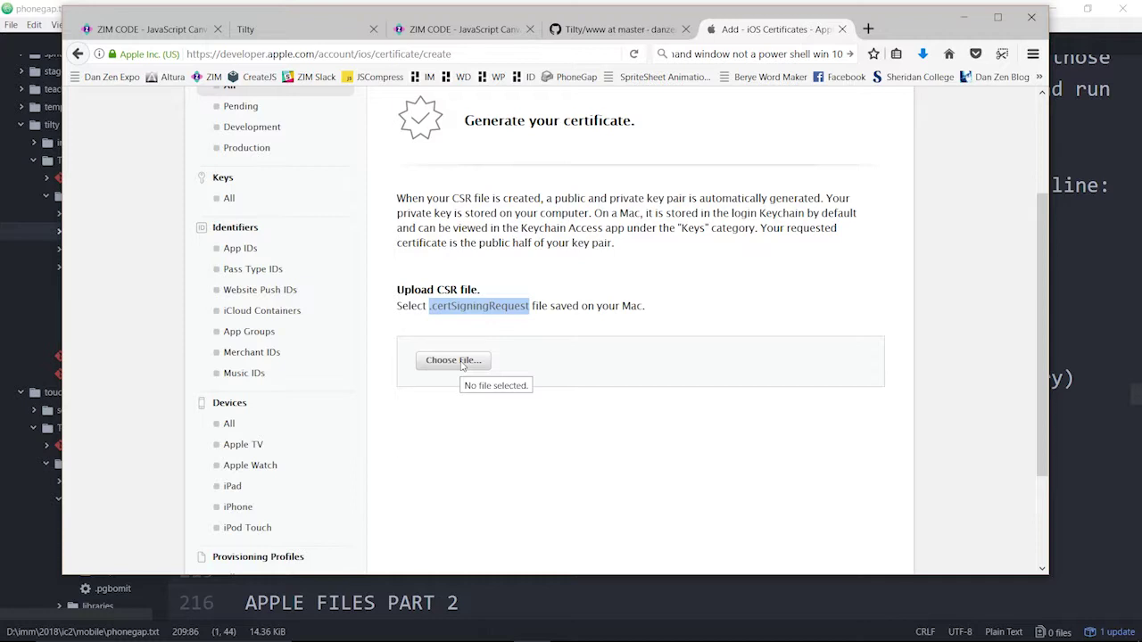
pyautogui.scroll(3, 461, 365)
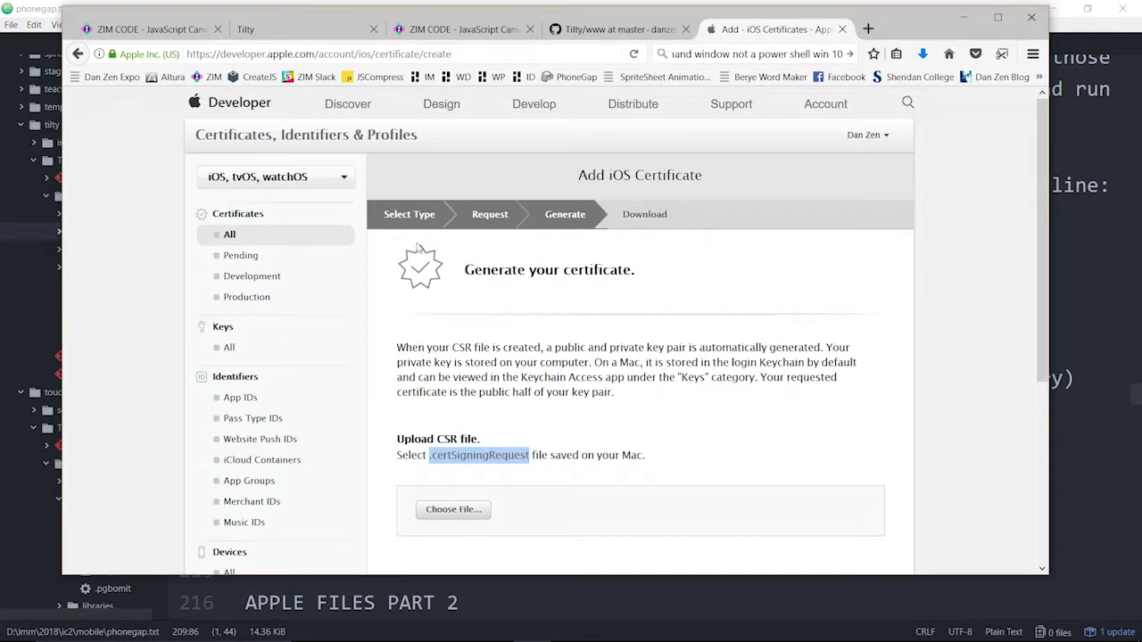
pyautogui.click(227, 234)
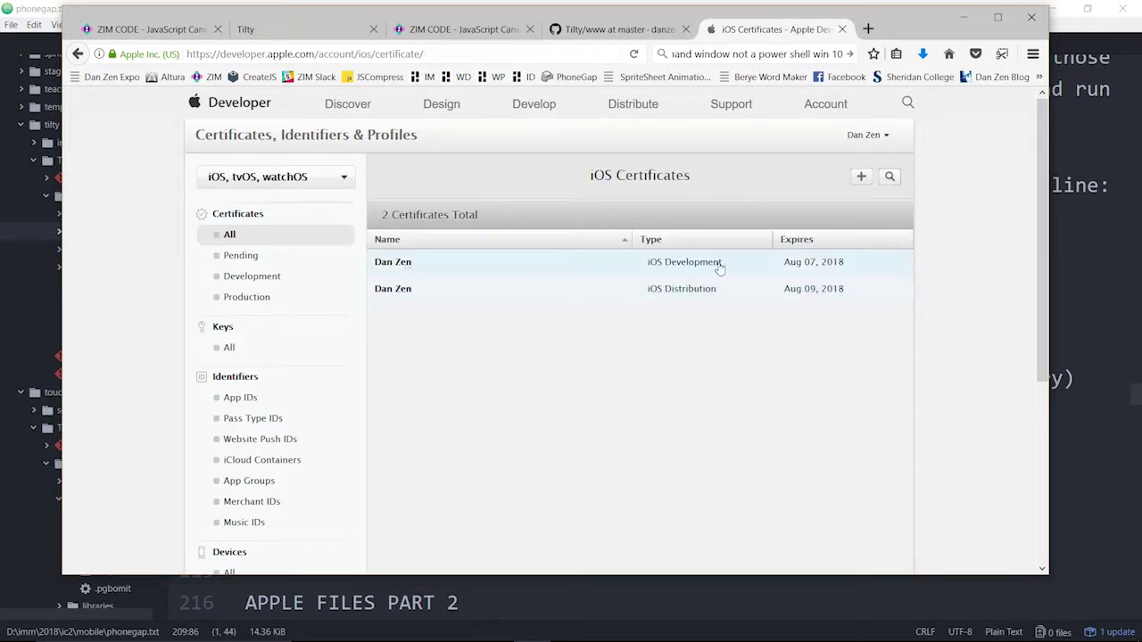
pyautogui.click(399, 268)
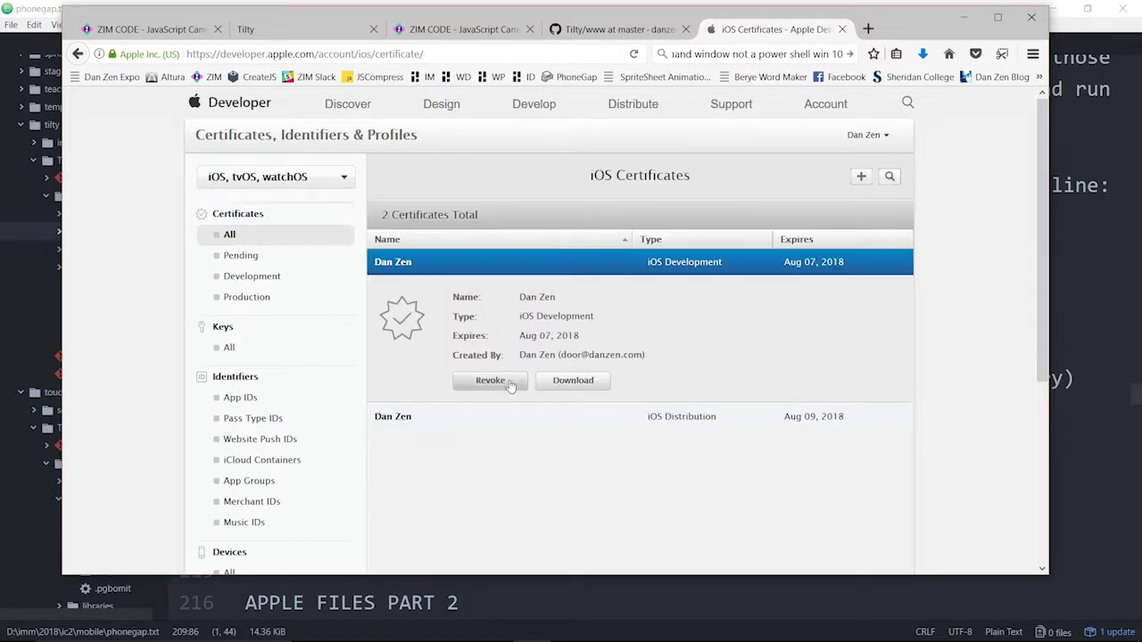
pyautogui.click(574, 380)
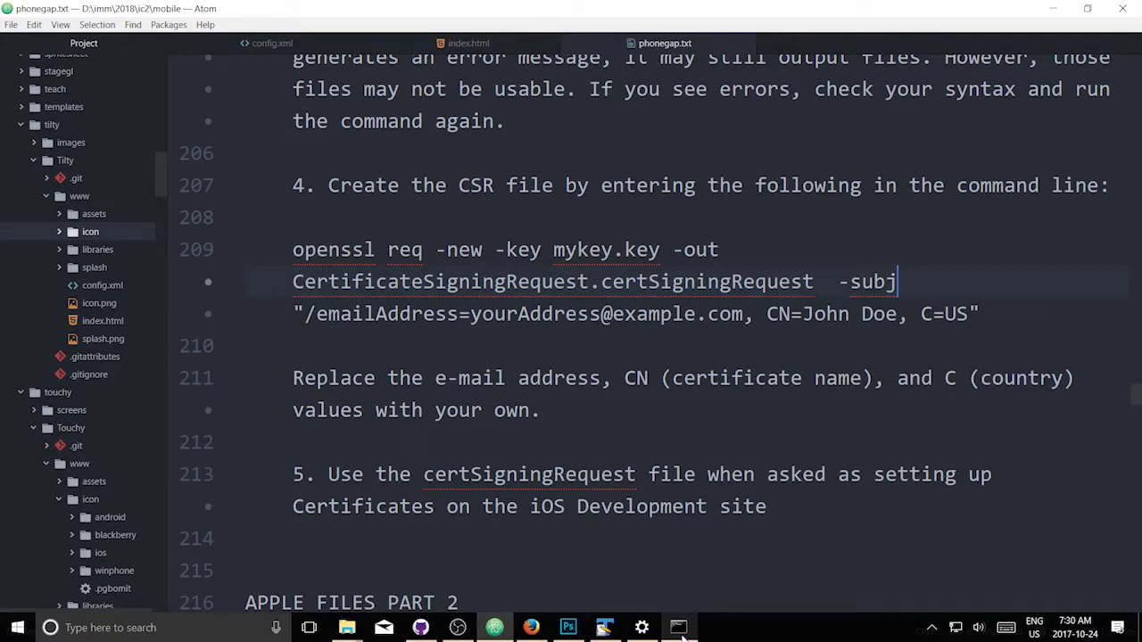
# Switch to Command Prompt and highlight ios_development.cer in the OpenSSL bin folder listing
pyautogui.click(678, 630)
pyautogui.click(373, 189)
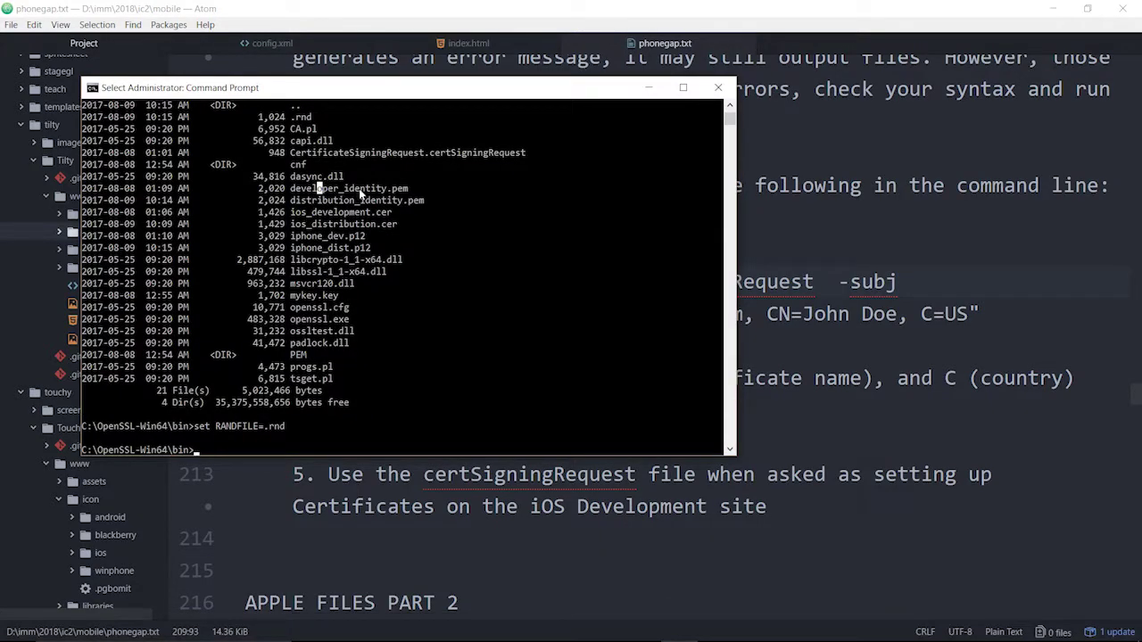
pyautogui.click(405, 189)
pyautogui.moveTo(292, 213); pyautogui.dragTo(395, 217)
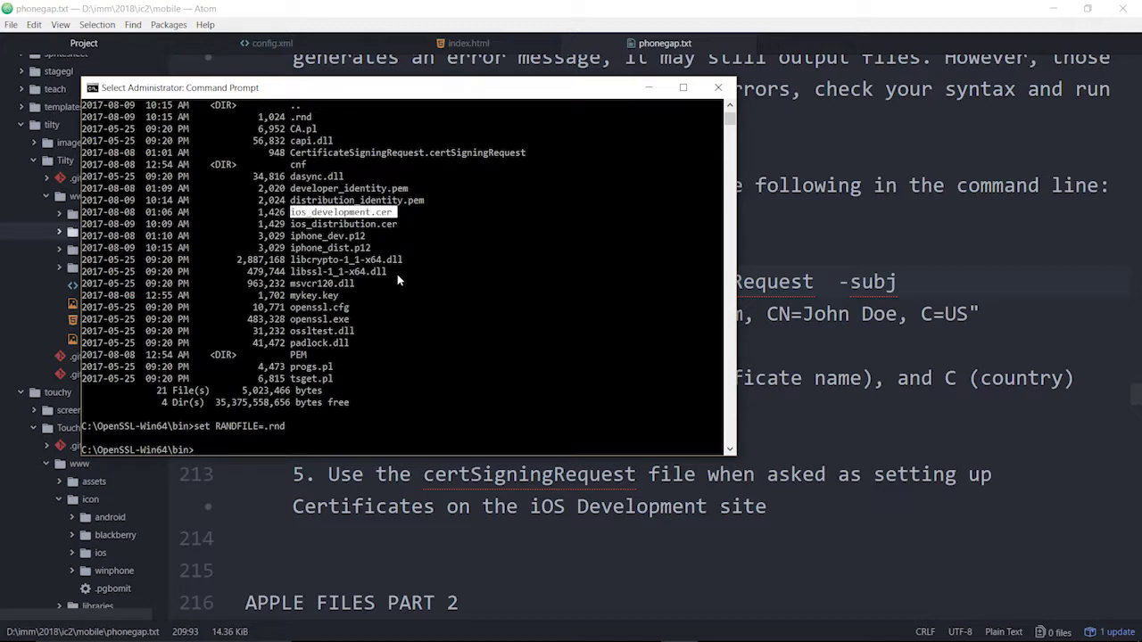
# Highlight developer_identity.pem, iphone_dist.p12 and iphone_dev.p12 in the folder listing
pyautogui.click(393, 189)
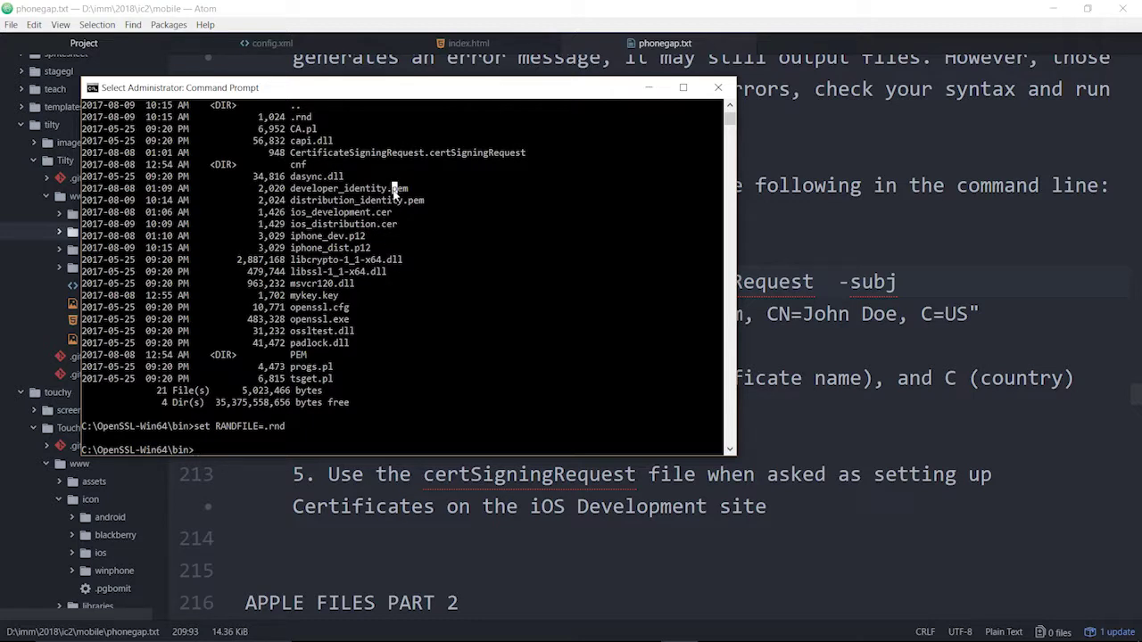
pyautogui.moveTo(394, 189); pyautogui.dragTo(413, 195)
pyautogui.moveTo(291, 236); pyautogui.dragTo(342, 239)
pyautogui.moveTo(412, 189); pyautogui.dragTo(291, 189)
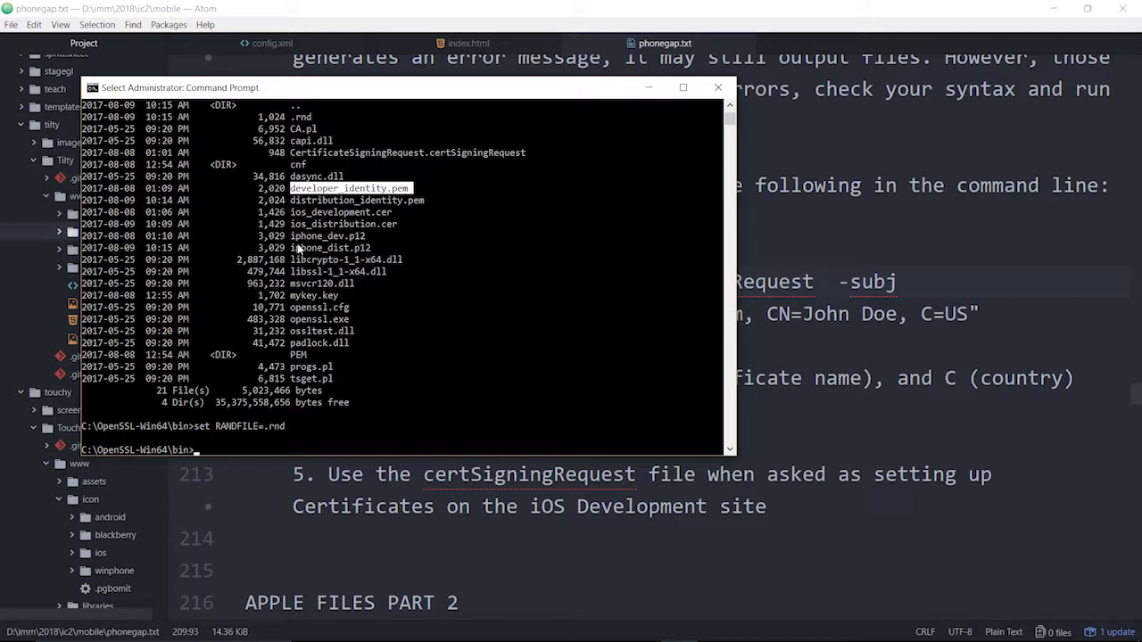
pyautogui.moveTo(291, 248); pyautogui.dragTo(375, 256)
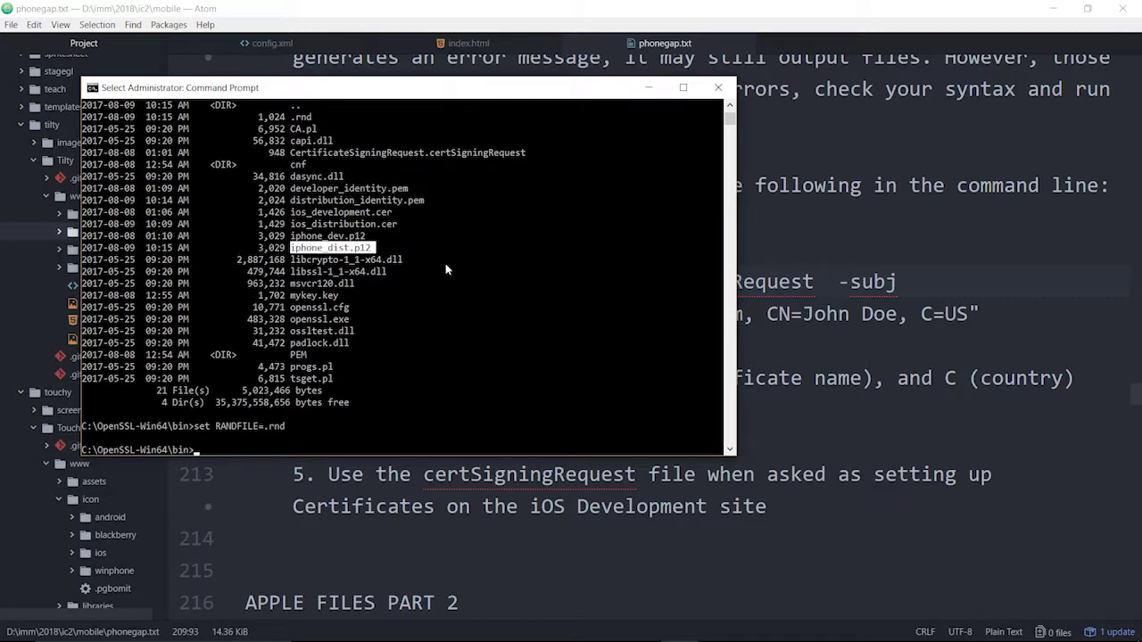
pyautogui.click(350, 247)
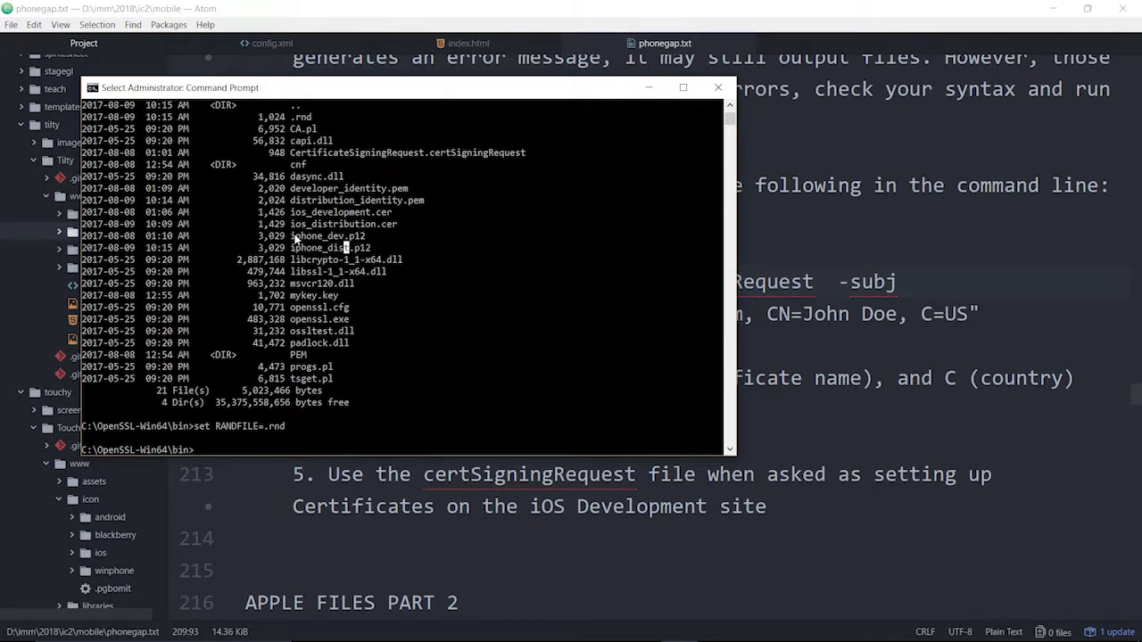
pyautogui.moveTo(292, 236); pyautogui.dragTo(369, 238)
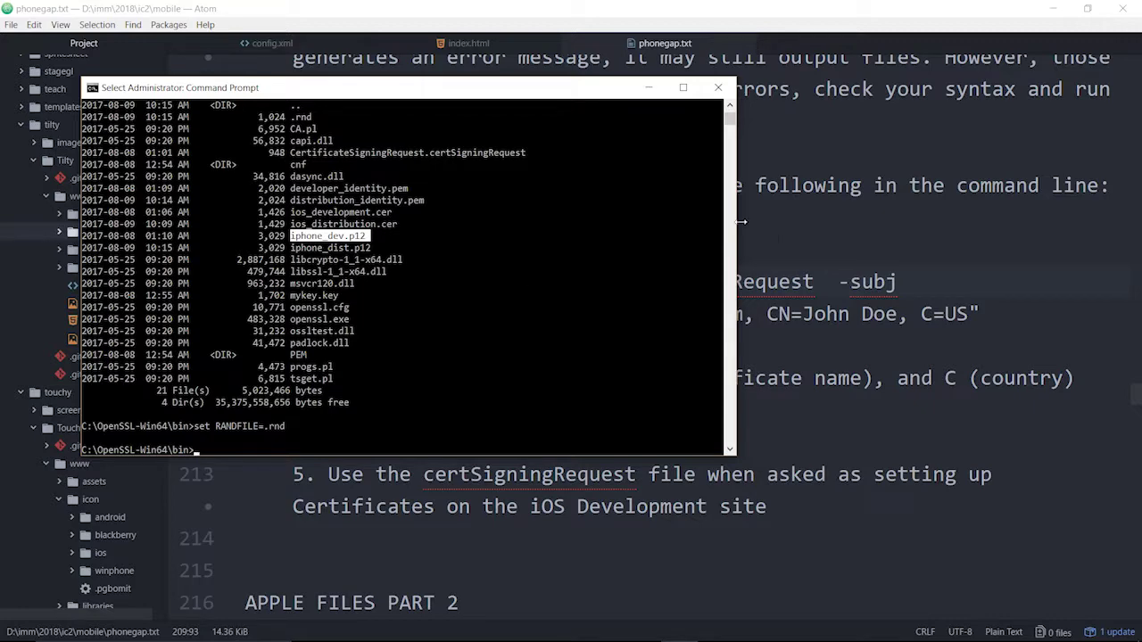
# Return to phonegap.txt in Atom and highlight the APPLE FILES PART 2 heading and step 56 on converting certificates for PhoneGap Build
pyautogui.click(815, 314)
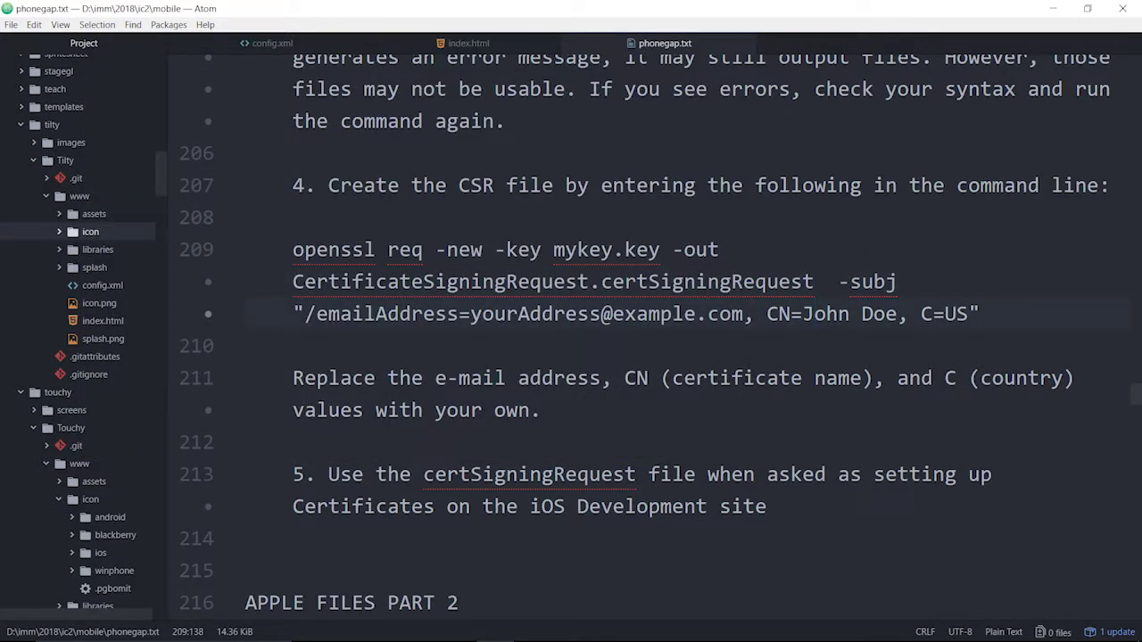
pyautogui.scroll(-3, 678, 330)
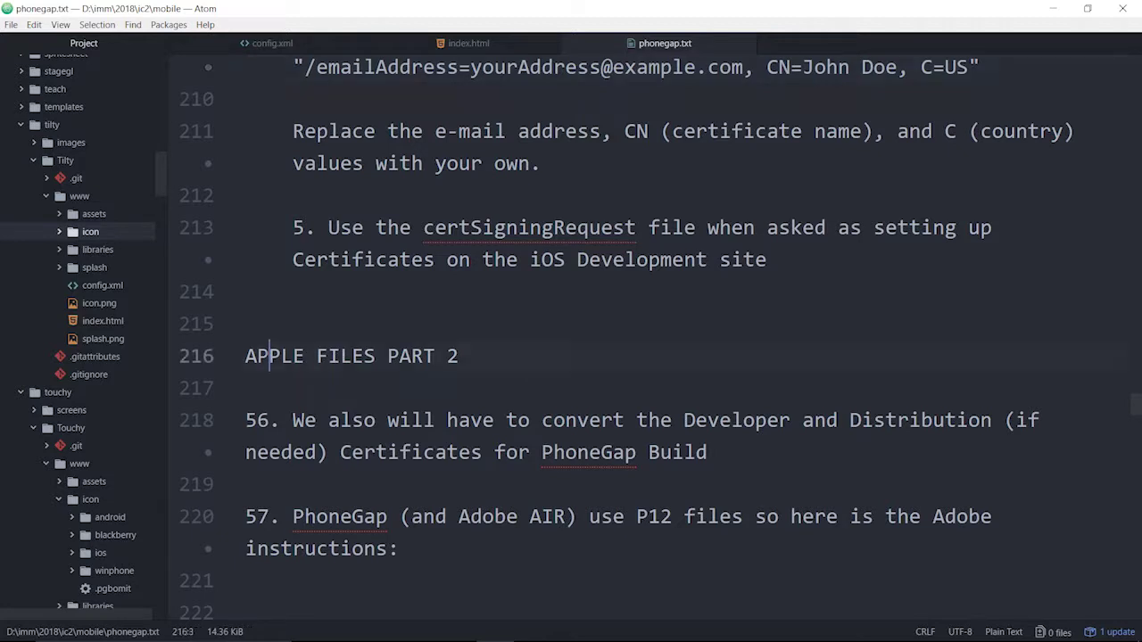
pyautogui.moveTo(270, 356); pyautogui.dragTo(459, 356)
pyautogui.scroll(-3, 458, 356)
pyautogui.click(352, 174)
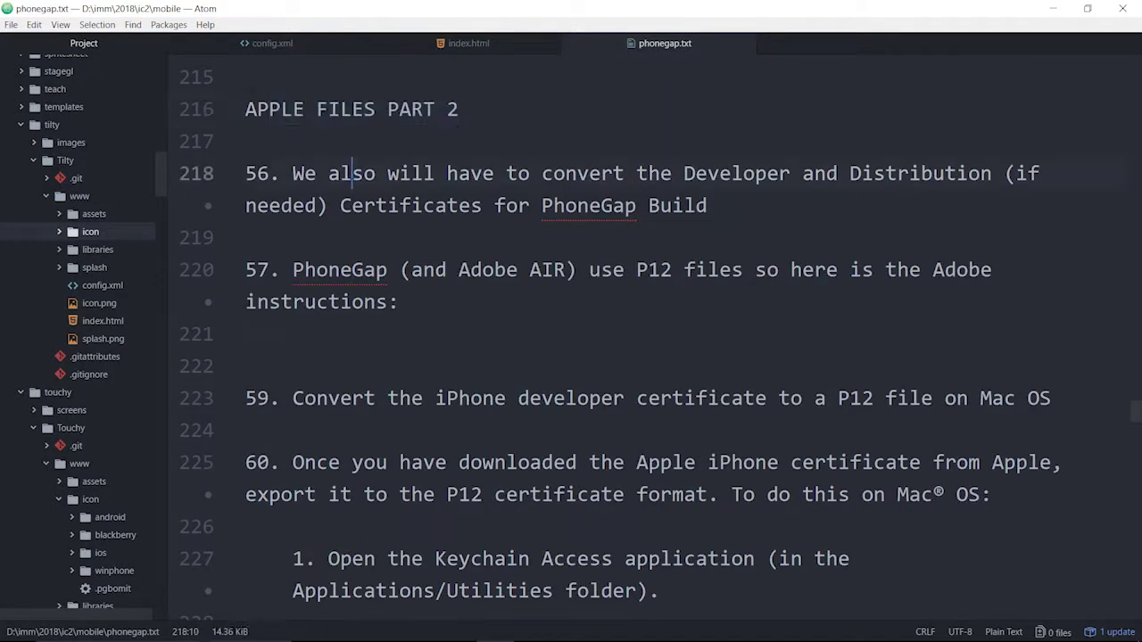
pyautogui.moveTo(387, 173); pyautogui.dragTo(1017, 173)
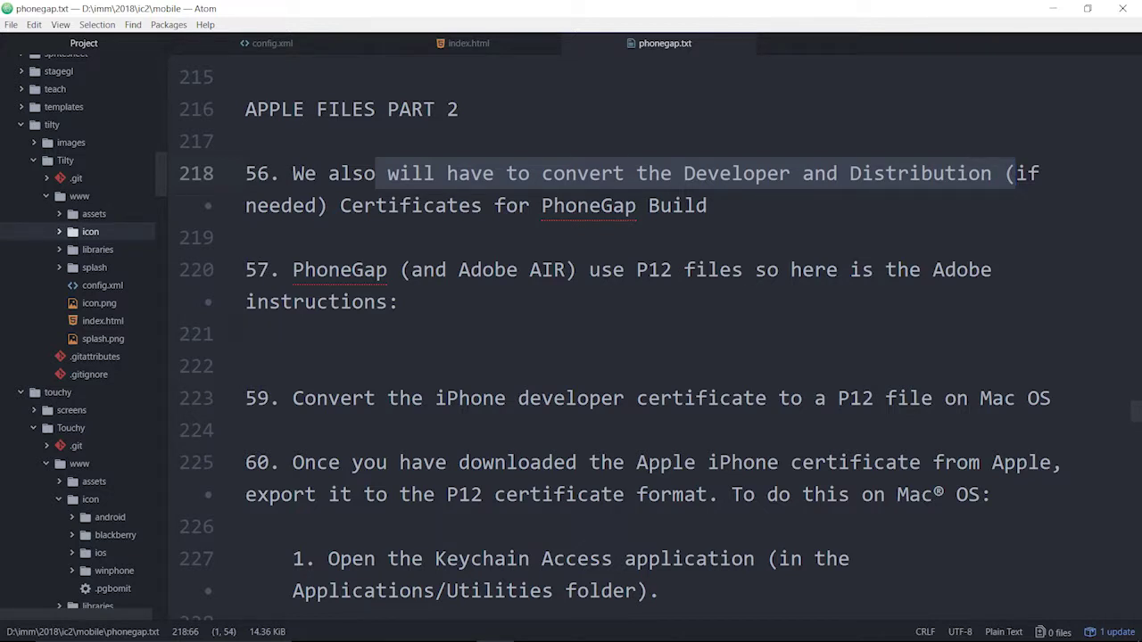
pyautogui.moveTo(363, 205); pyautogui.dragTo(707, 205)
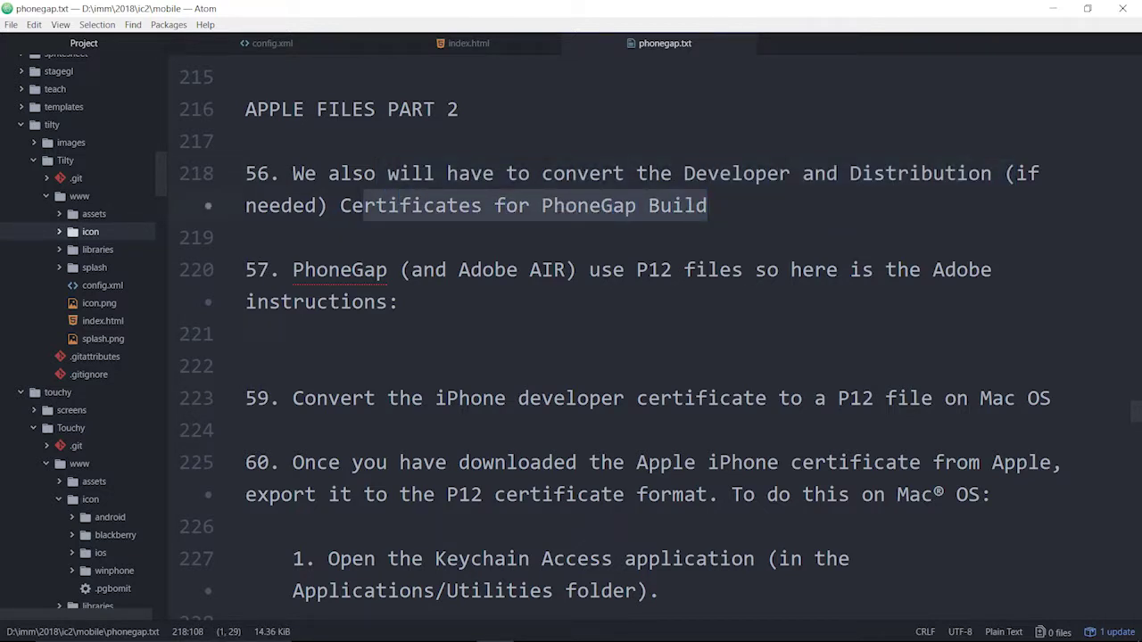
# Highlight step 57 on P12 files and step 59 on Mac OS conversion, then place the cursor in the Keychain Access sub-step
pyautogui.moveTo(293, 269); pyautogui.dragTo(992, 269)
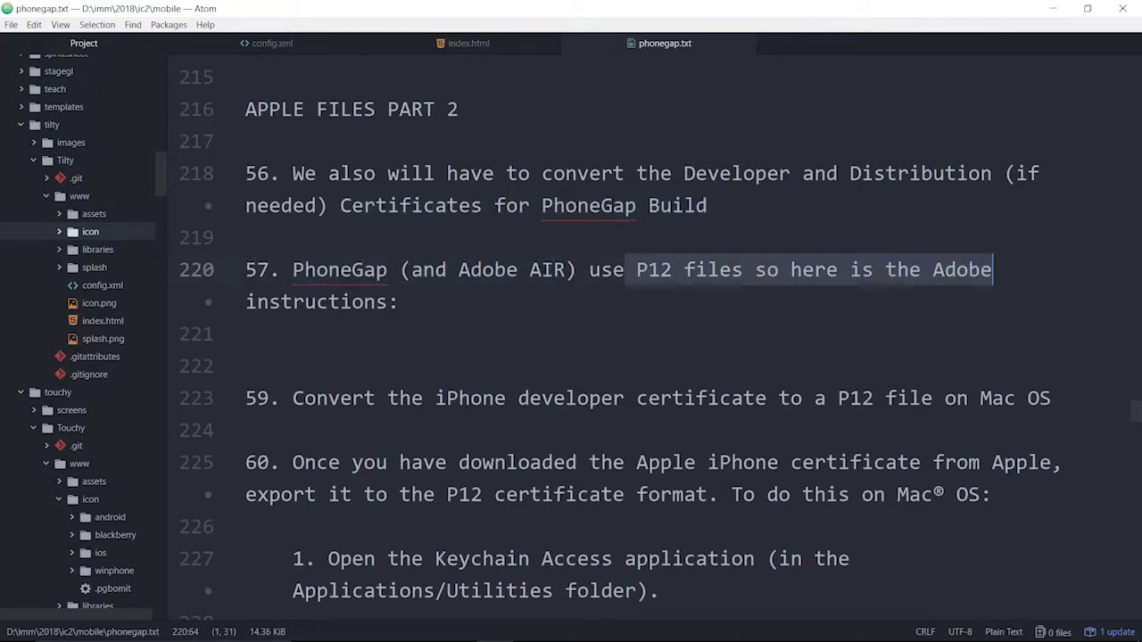
pyautogui.click(402, 302)
pyautogui.scroll(-3, 651, 340)
pyautogui.moveTo(328, 152); pyautogui.dragTo(1053, 152)
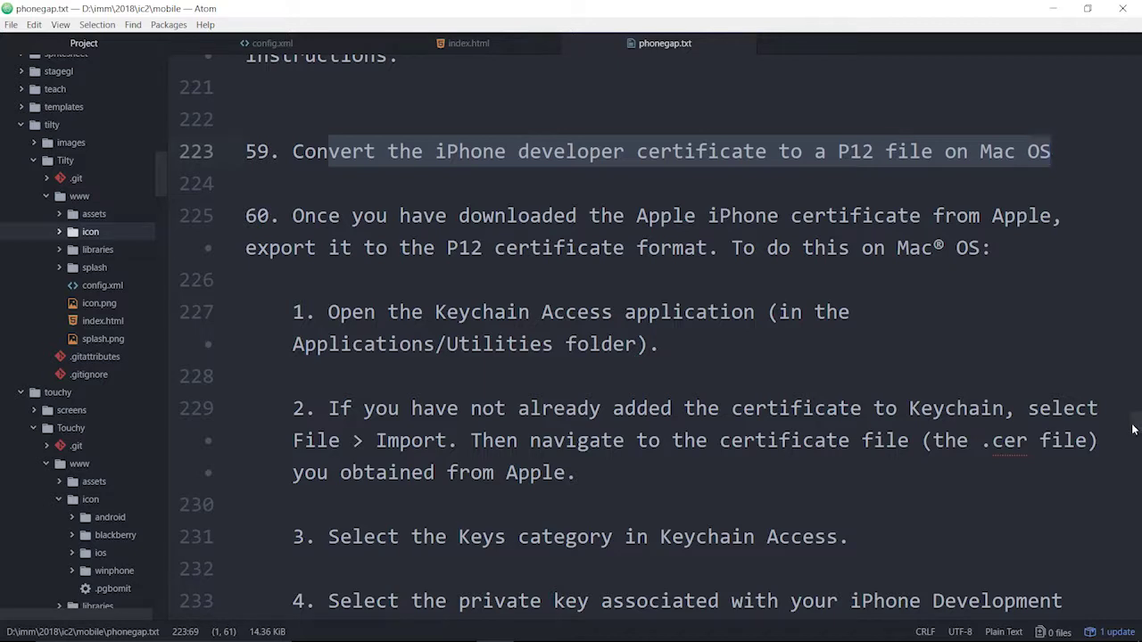
pyautogui.scroll(-1, 660, 337)
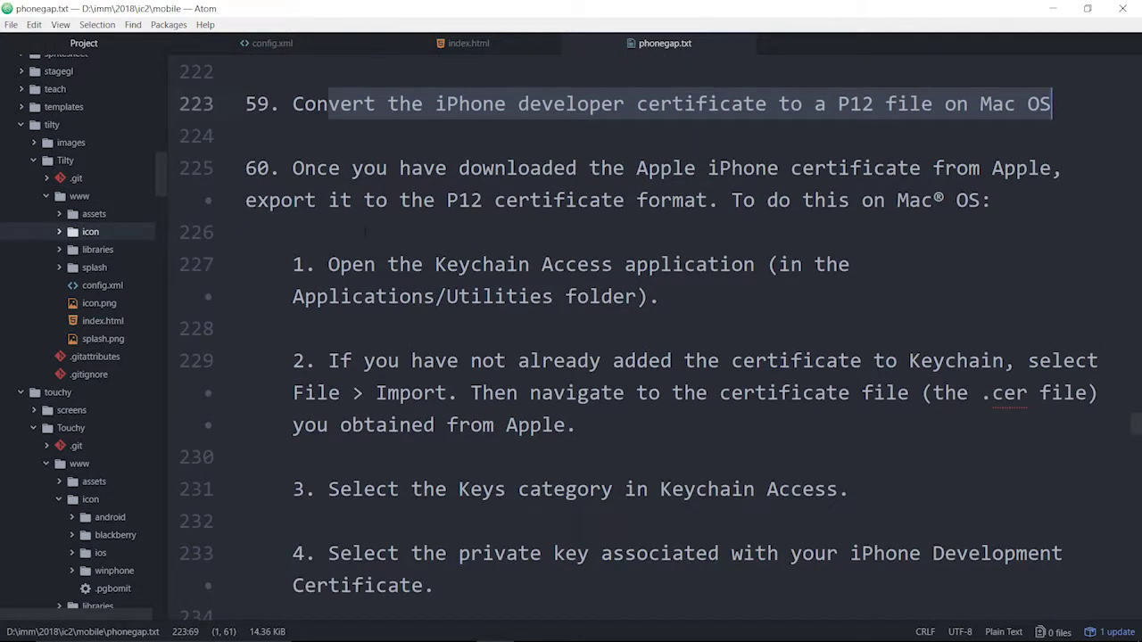
pyautogui.click(375, 264)
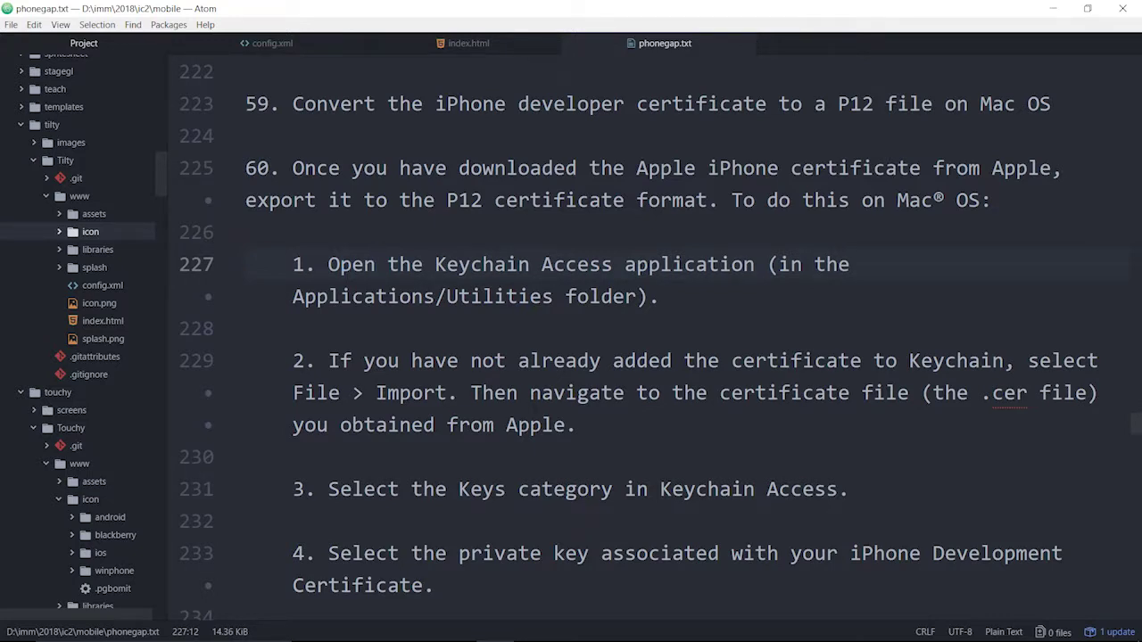
# Highlight the File > Import and Export Items instructions in the Mac Keychain Access sub-steps, placing the cursor in the Keys category sub-step between them
pyautogui.click(1016, 360)
pyautogui.moveTo(340, 393); pyautogui.dragTo(576, 425)
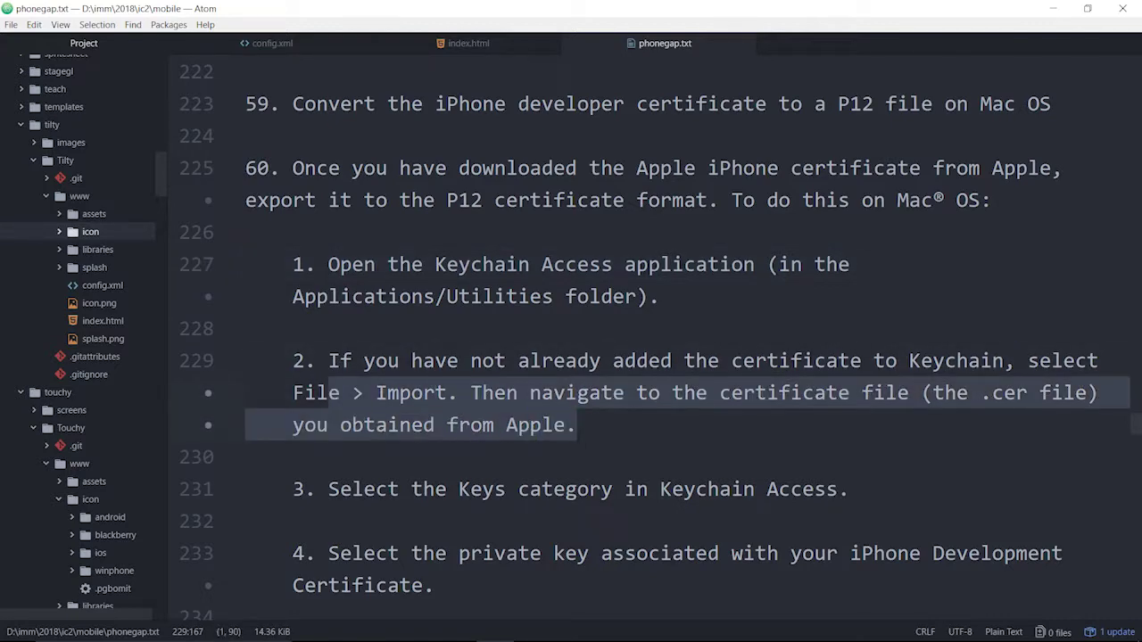
pyautogui.scroll(-3, 649, 357)
pyautogui.click(672, 242)
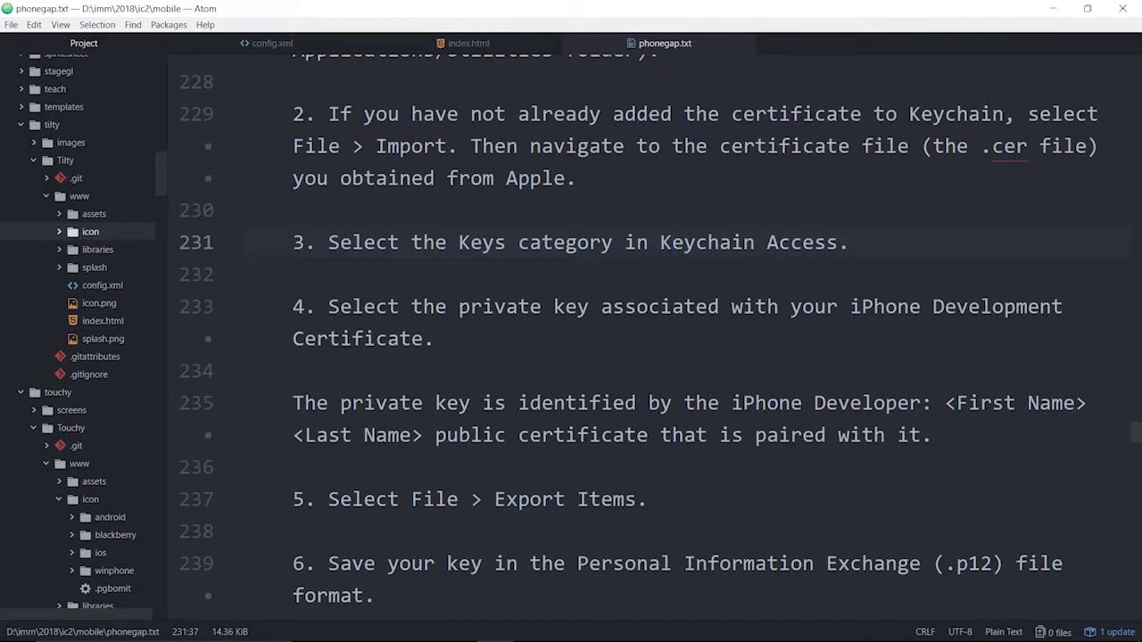
pyautogui.moveTo(482, 500); pyautogui.dragTo(649, 500)
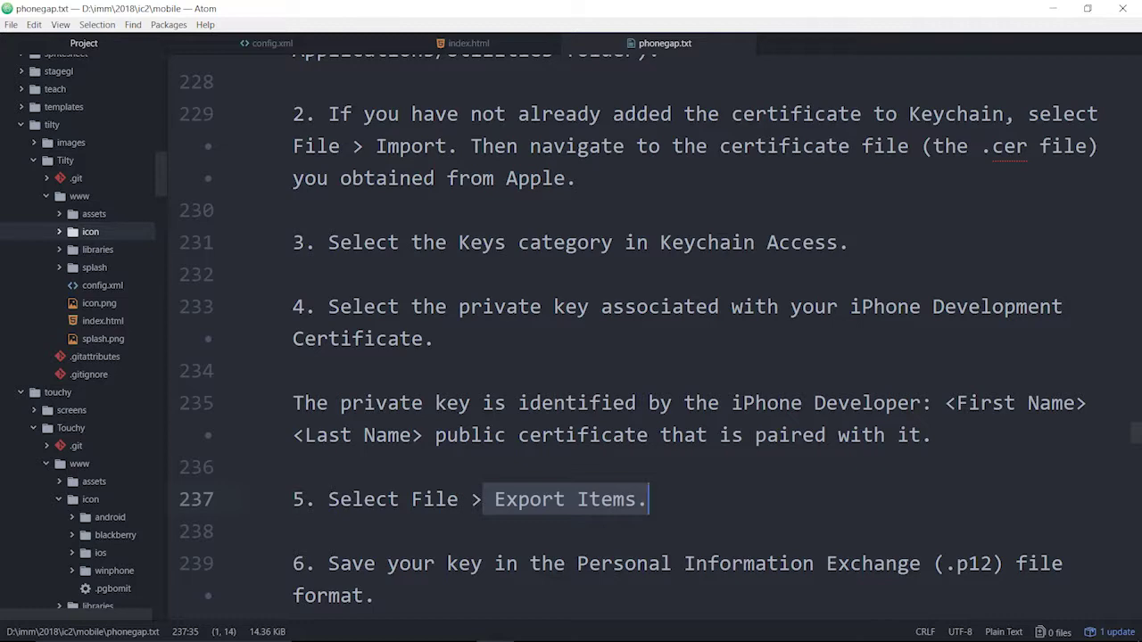
pyautogui.moveTo(495, 499); pyautogui.dragTo(614, 499)
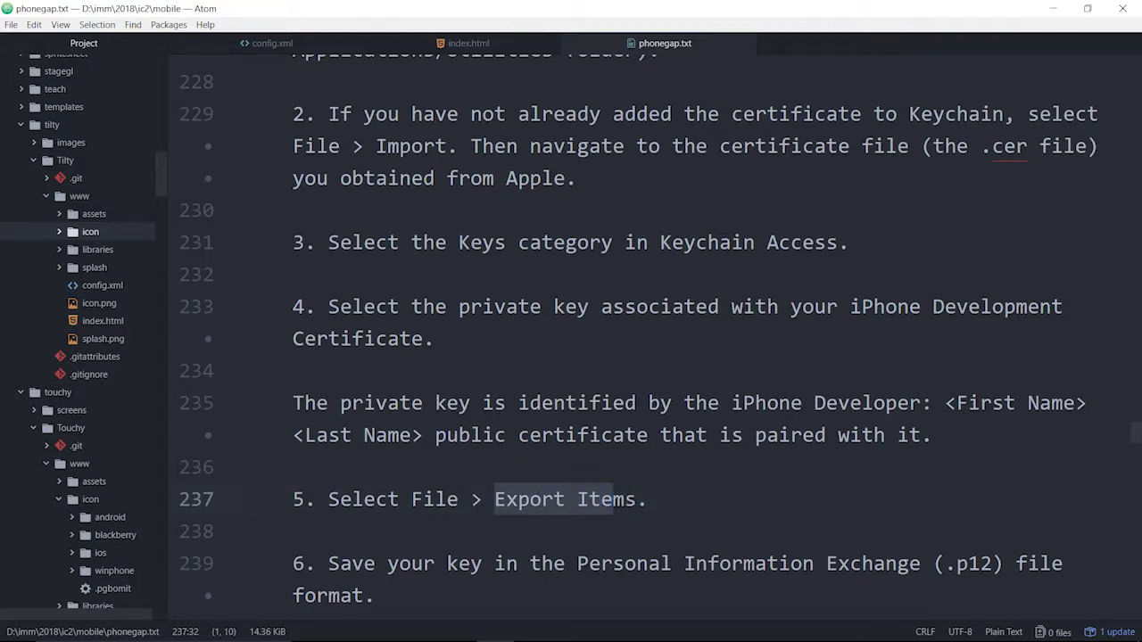
# Highlight the .p12 format in sub-step 6, Export Items in sub-step 5, and the password sub-step 7 of the Mac instructions
pyautogui.scroll(-3, 651, 339)
pyautogui.moveTo(934, 317); pyautogui.dragTo(994, 317)
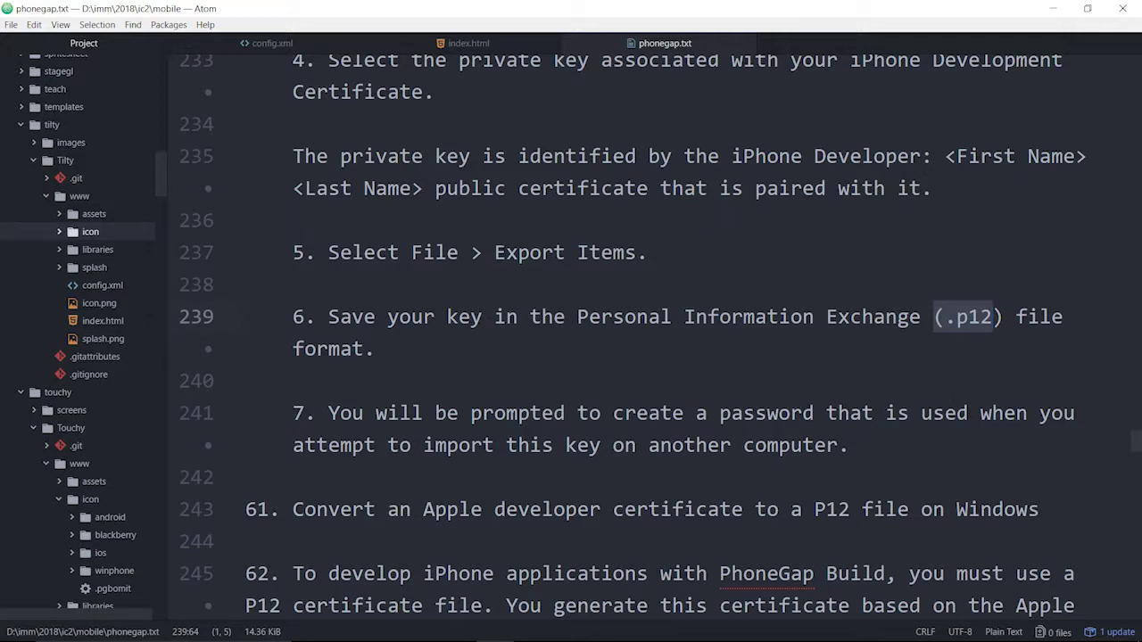
pyautogui.moveTo(506, 253); pyautogui.dragTo(649, 252)
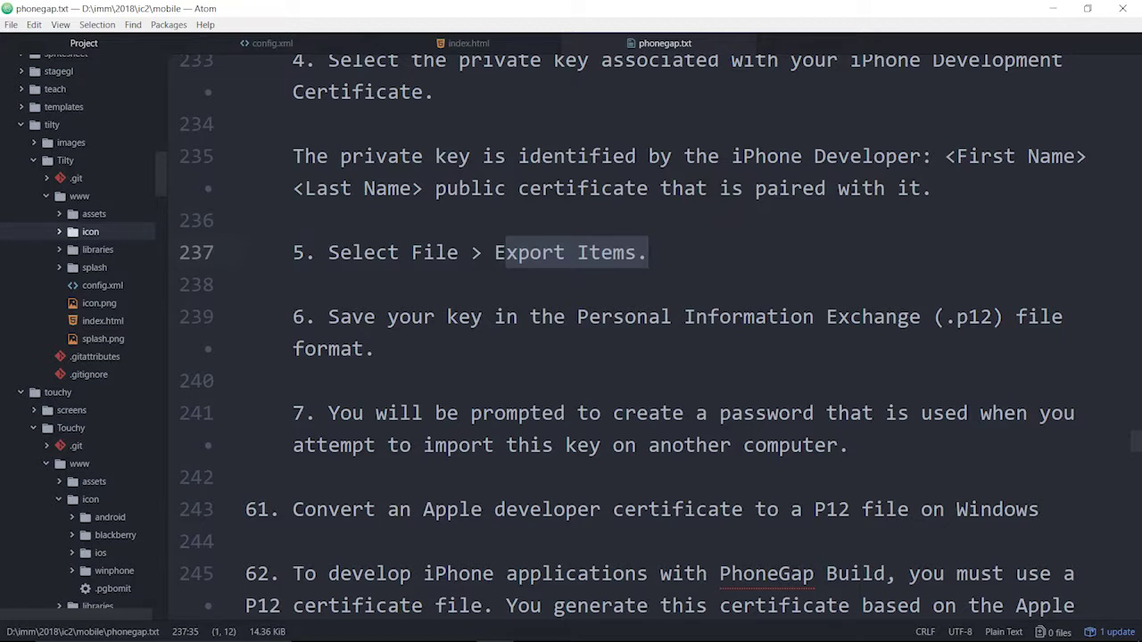
pyautogui.moveTo(946, 317); pyautogui.dragTo(993, 316)
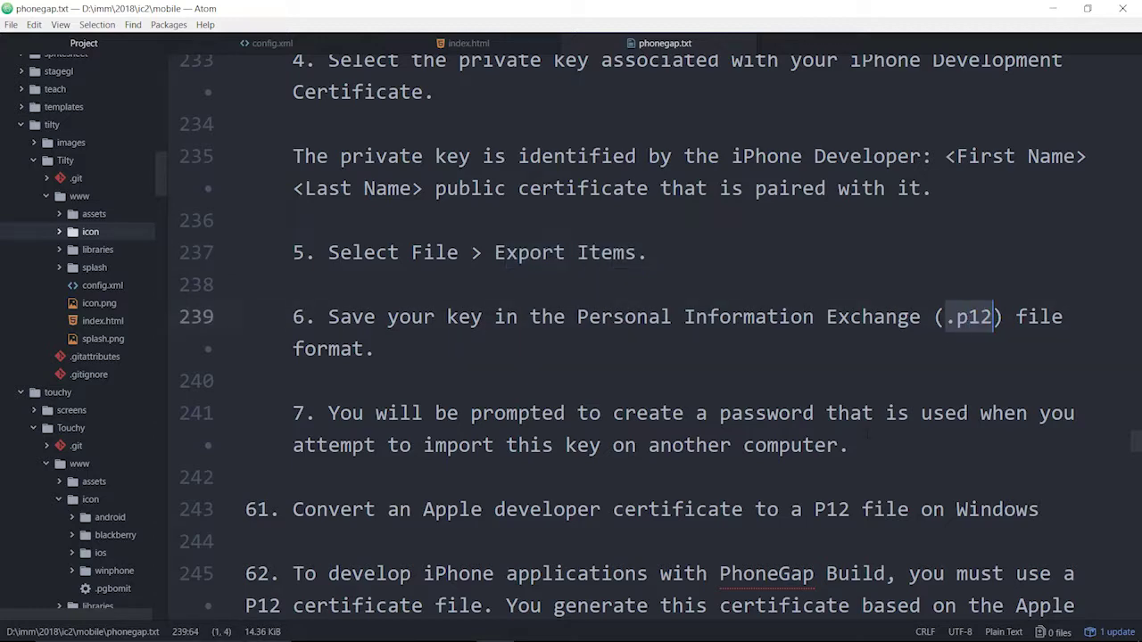
pyautogui.scroll(-2, 1137, 444)
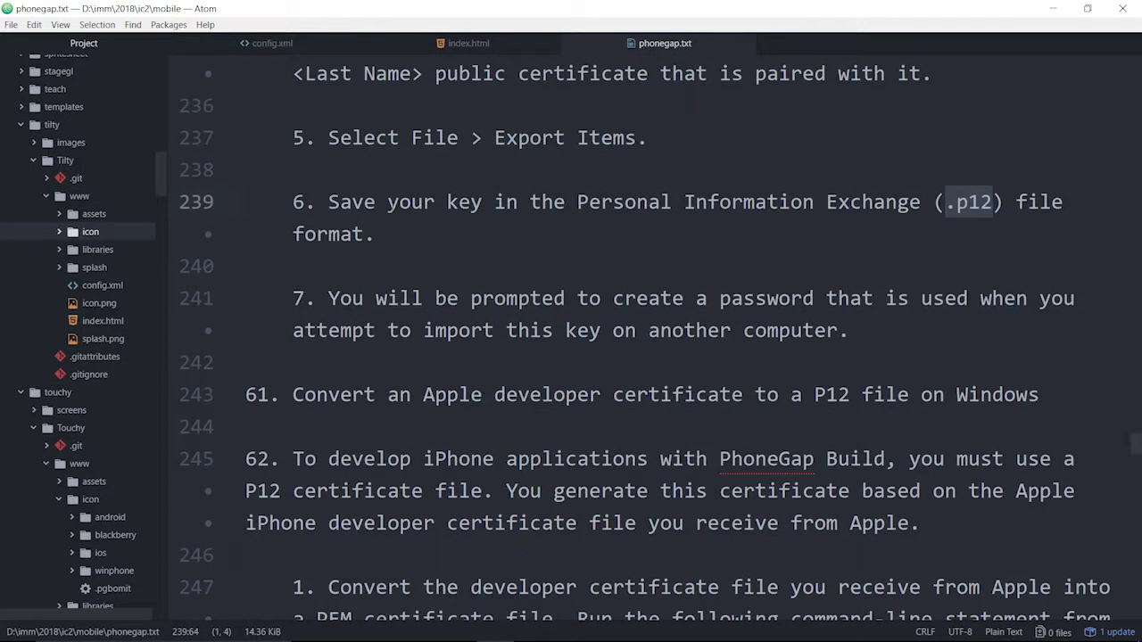
pyautogui.moveTo(351, 298); pyautogui.dragTo(294, 362)
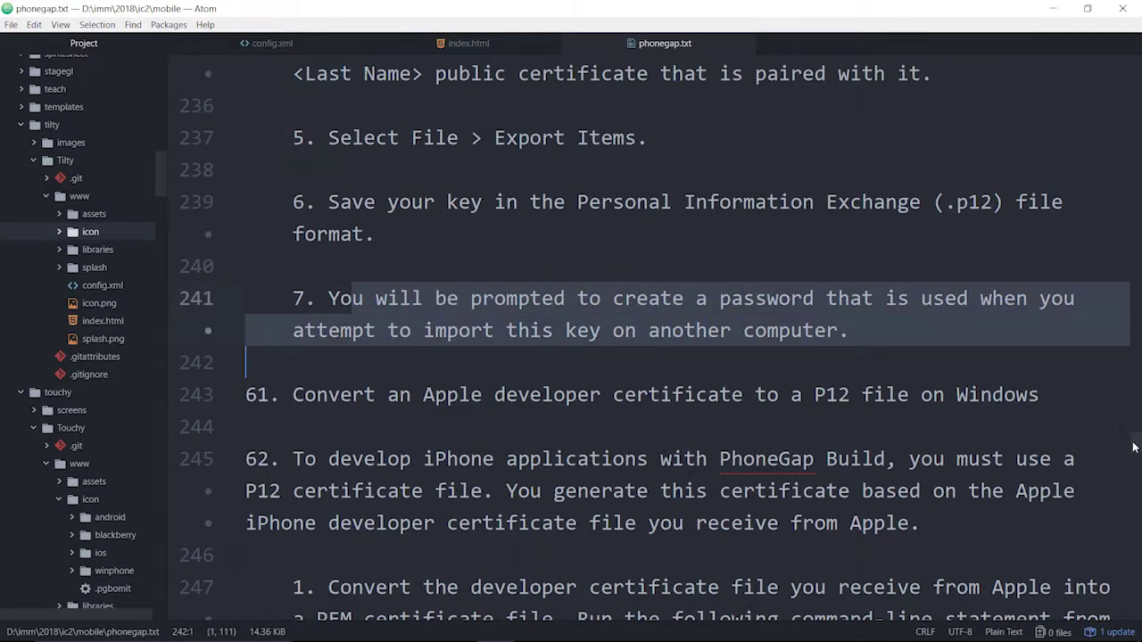
# Highlight step 61 on Windows P12 conversion and the sub-step on converting the developer certificate to PEM from the OpenSSL bin directory
pyautogui.scroll(-2, 1134, 451)
pyautogui.scroll(-1, 1134, 450)
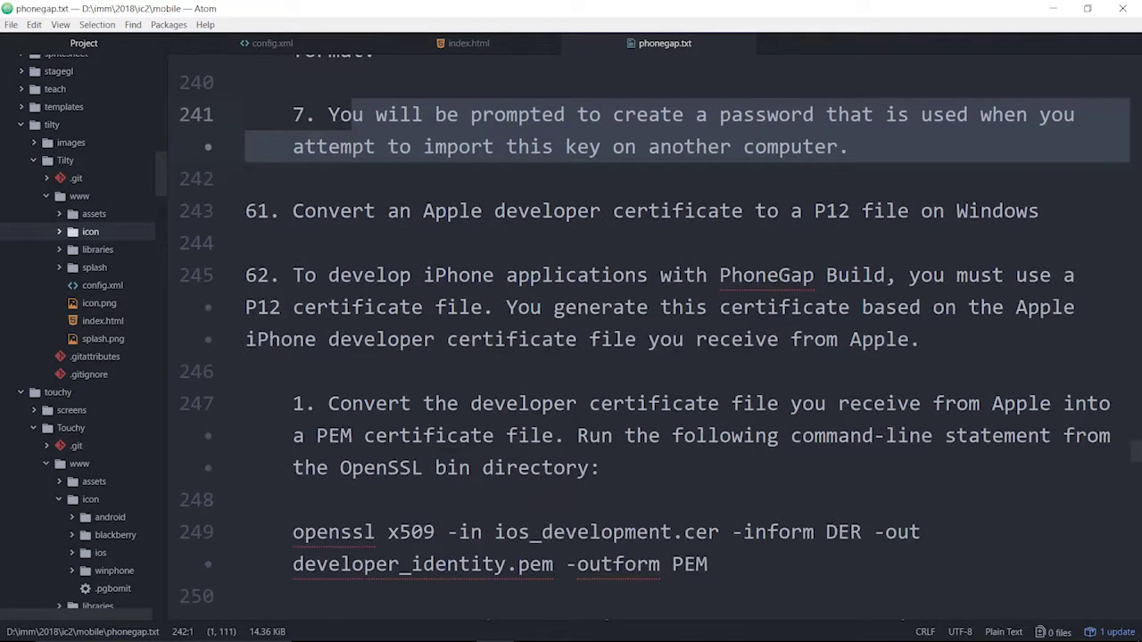
pyautogui.moveTo(304, 212); pyautogui.dragTo(1039, 212)
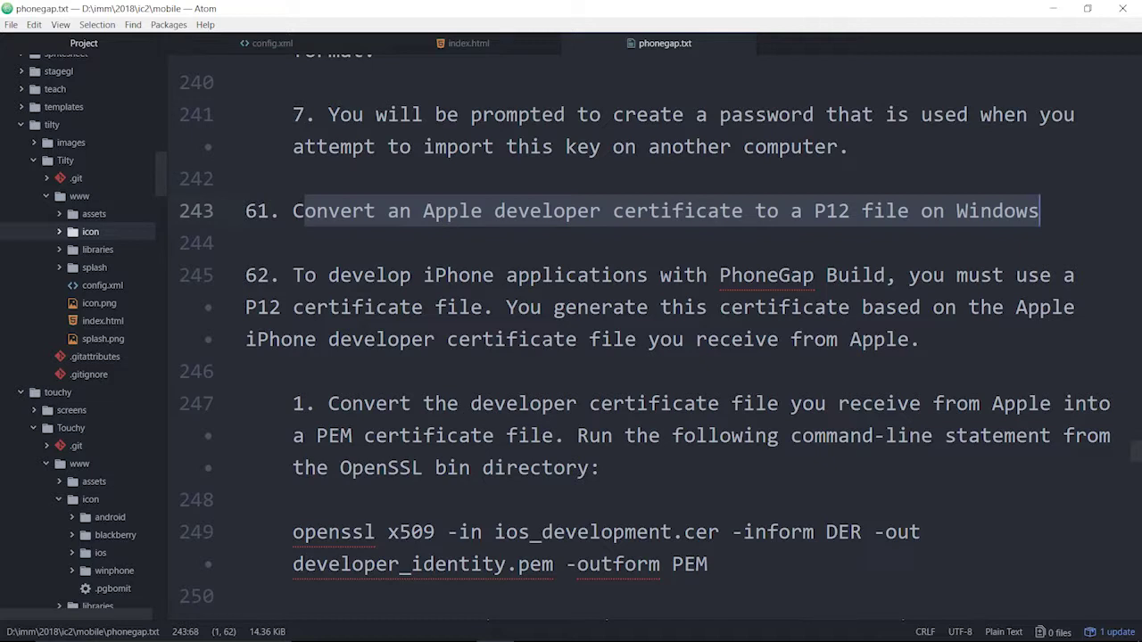
pyautogui.moveTo(329, 404); pyautogui.dragTo(553, 435)
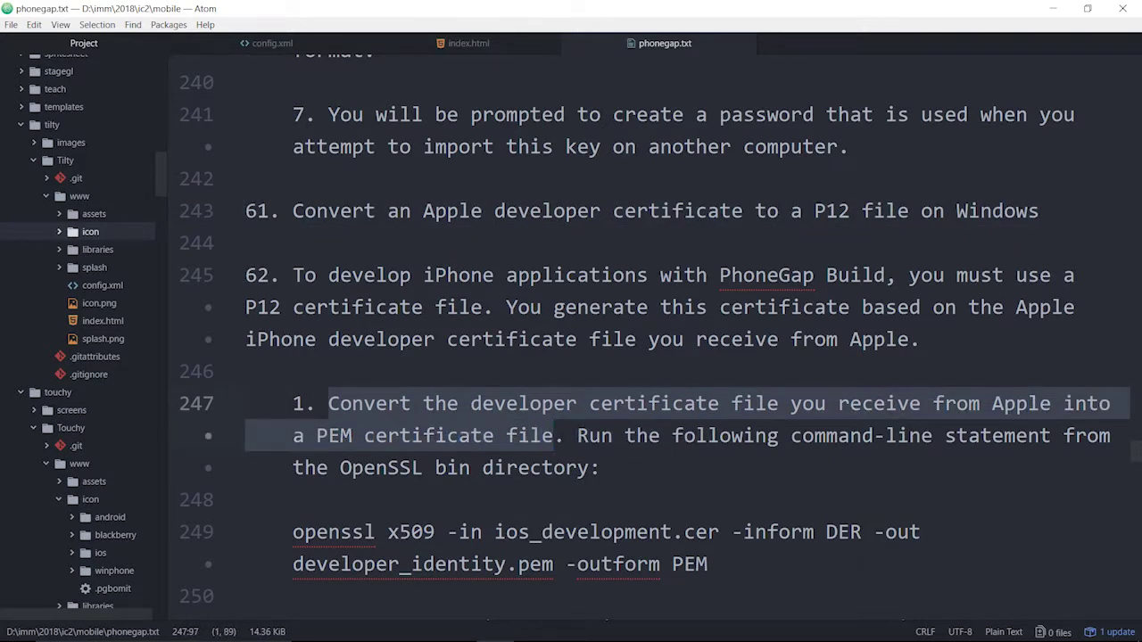
pyautogui.scroll(-3, 660, 339)
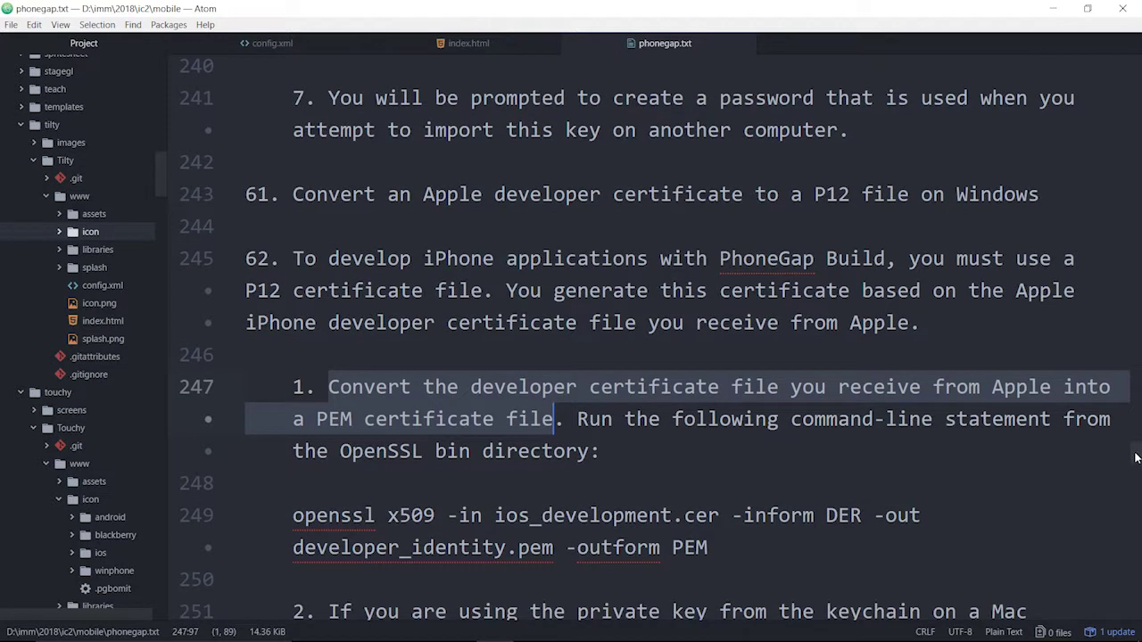
pyautogui.moveTo(600, 255); pyautogui.dragTo(602, 287)
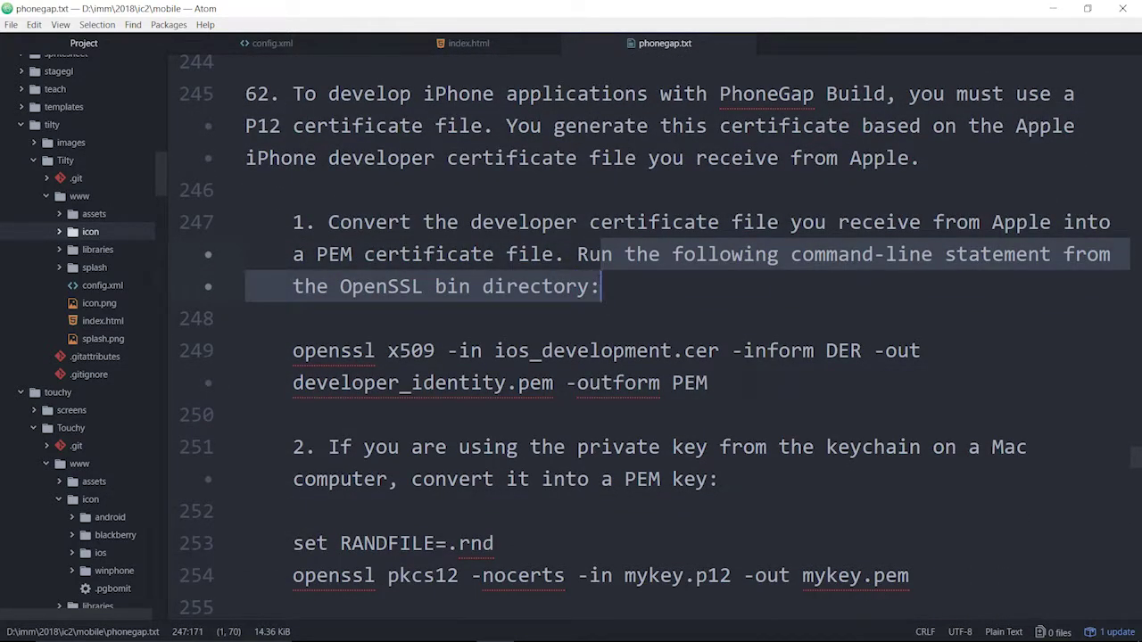
# Highlight the input file ios_development.cer and the -out option in the openssl x509 command
pyautogui.moveTo(292, 351); pyautogui.dragTo(719, 351)
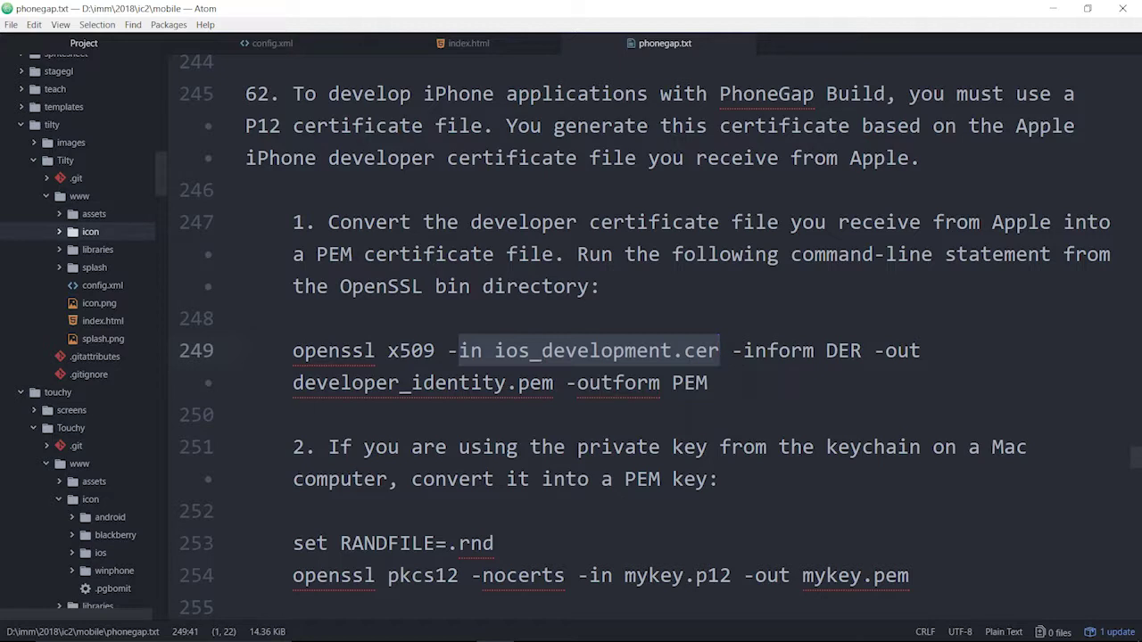
pyautogui.click(541, 350)
pyautogui.moveTo(494, 350); pyautogui.dragTo(721, 351)
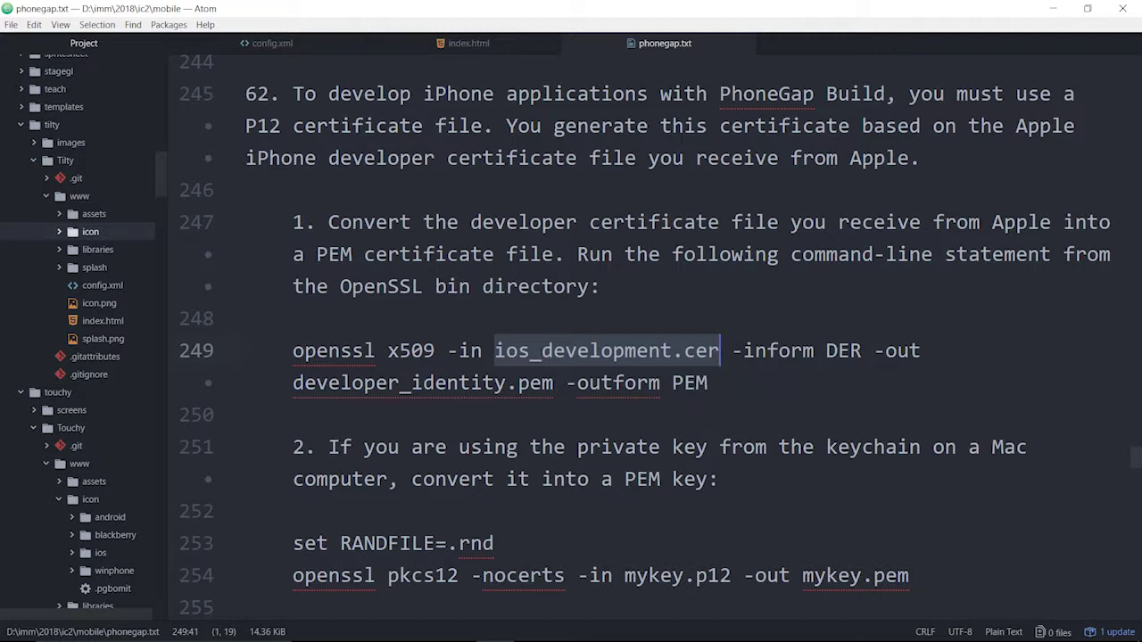
pyautogui.click(721, 351)
pyautogui.moveTo(495, 351); pyautogui.dragTo(721, 351)
pyautogui.moveTo(875, 351); pyautogui.dragTo(921, 351)
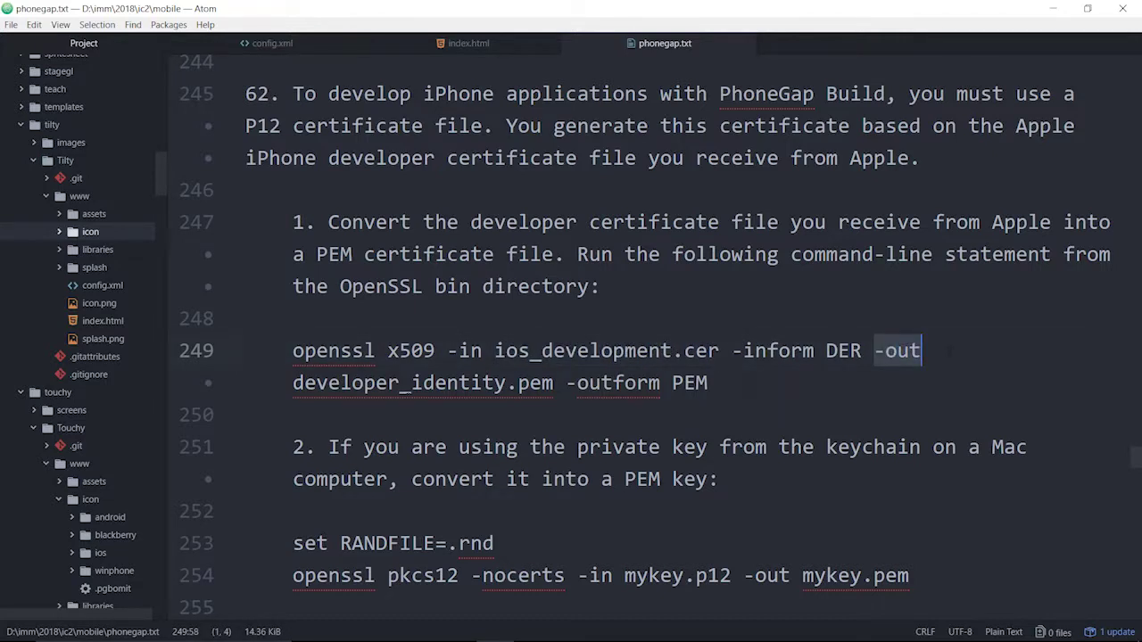
pyautogui.moveTo(293, 383); pyautogui.dragTo(721, 351)
pyautogui.click(578, 350)
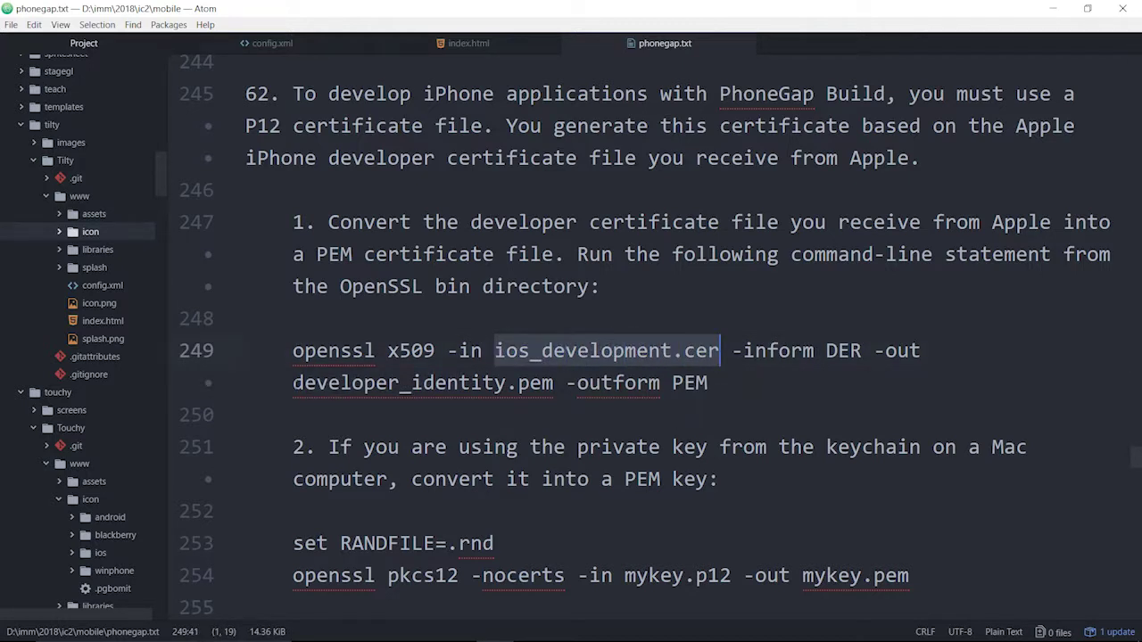
# Highlight the developer_identity output name, and select the entire openssl x509 command
pyautogui.moveTo(292, 383); pyautogui.dragTo(459, 383)
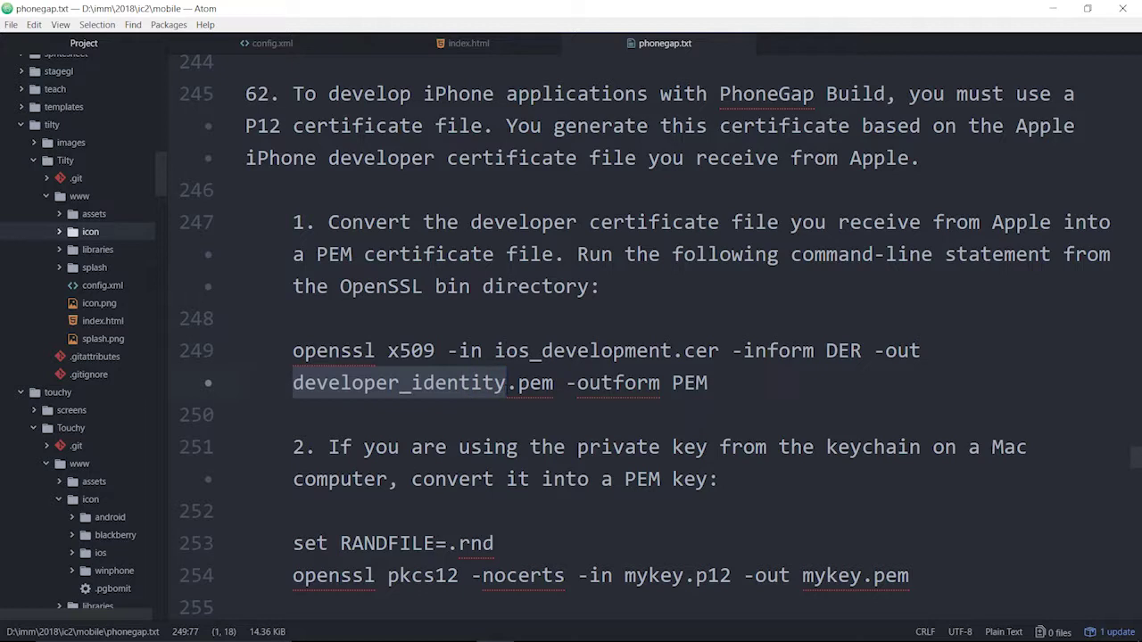
pyautogui.moveTo(293, 383); pyautogui.dragTo(471, 383)
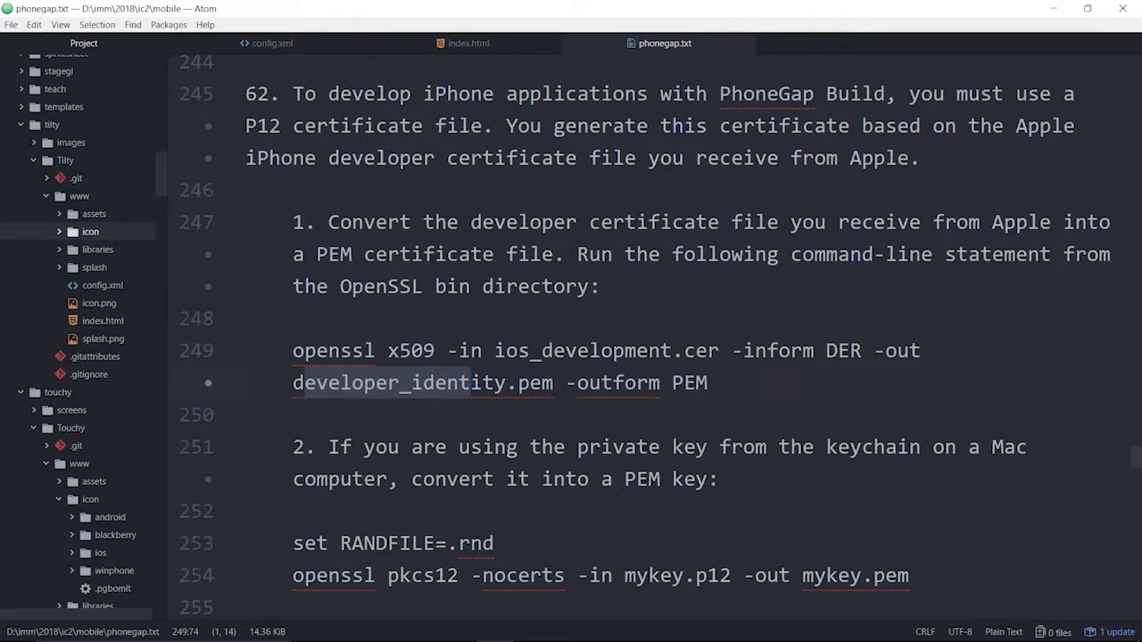
pyautogui.click(435, 382)
pyautogui.moveTo(292, 383); pyautogui.dragTo(507, 382)
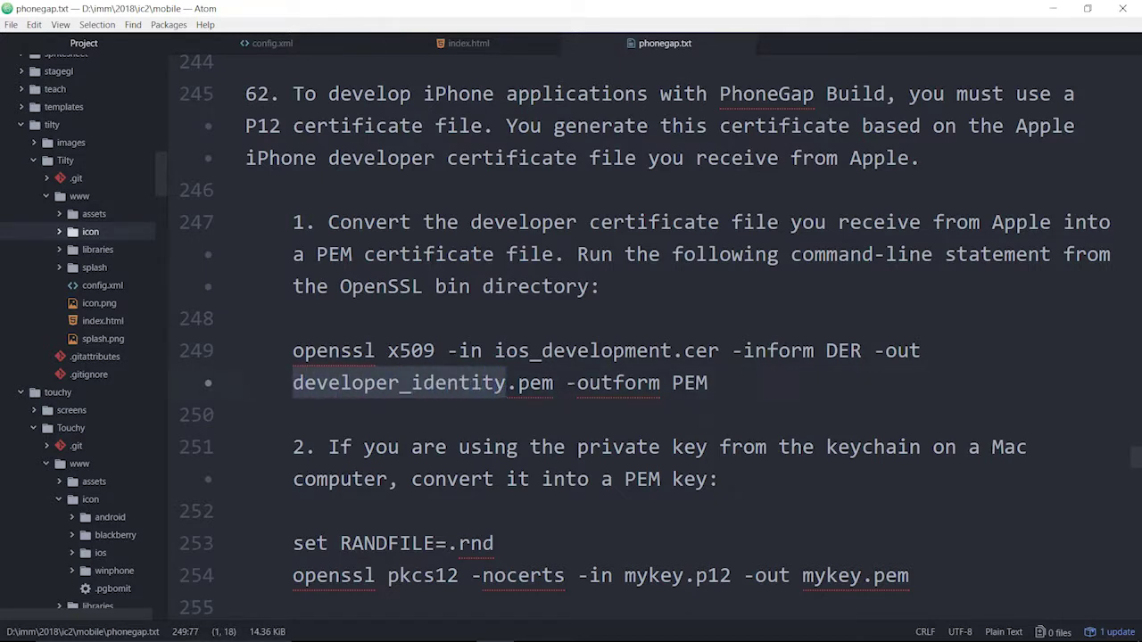
pyautogui.moveTo(708, 382); pyautogui.dragTo(293, 350)
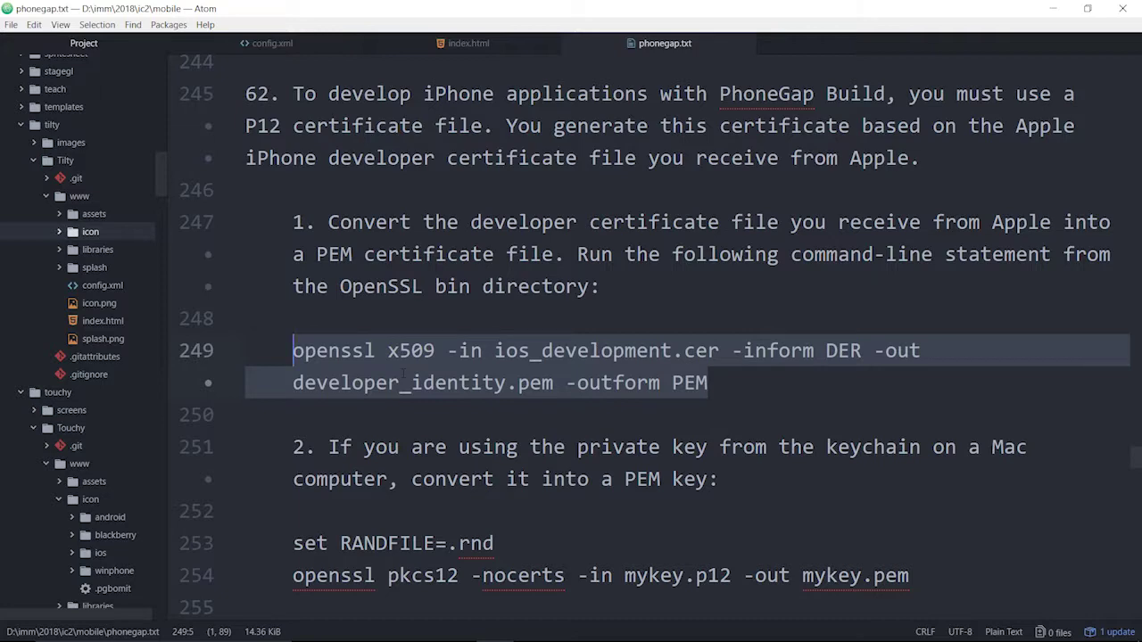
# Highlight the openssl pkcs12 -nocerts line, and the export command's developer_identity.pem input and iphone_dev.p12 output, ending with the whole export command selected
pyautogui.scroll(-5, 403, 375)
pyautogui.click(910, 81)
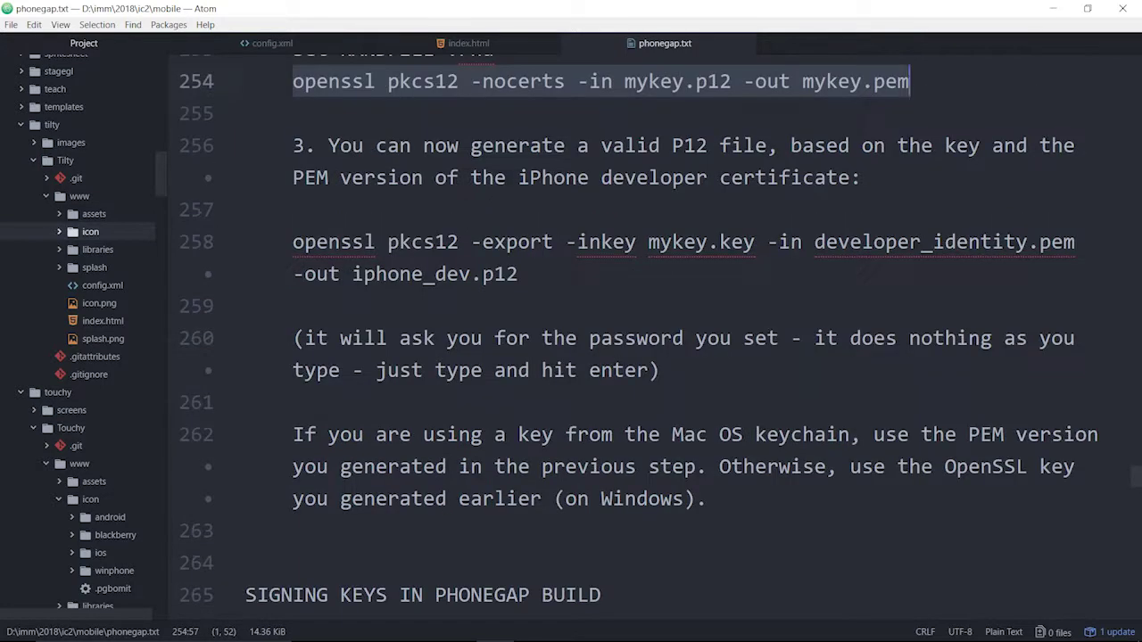
pyautogui.moveTo(293, 242); pyautogui.dragTo(1075, 242)
pyautogui.click(423, 242)
pyautogui.click(778, 242)
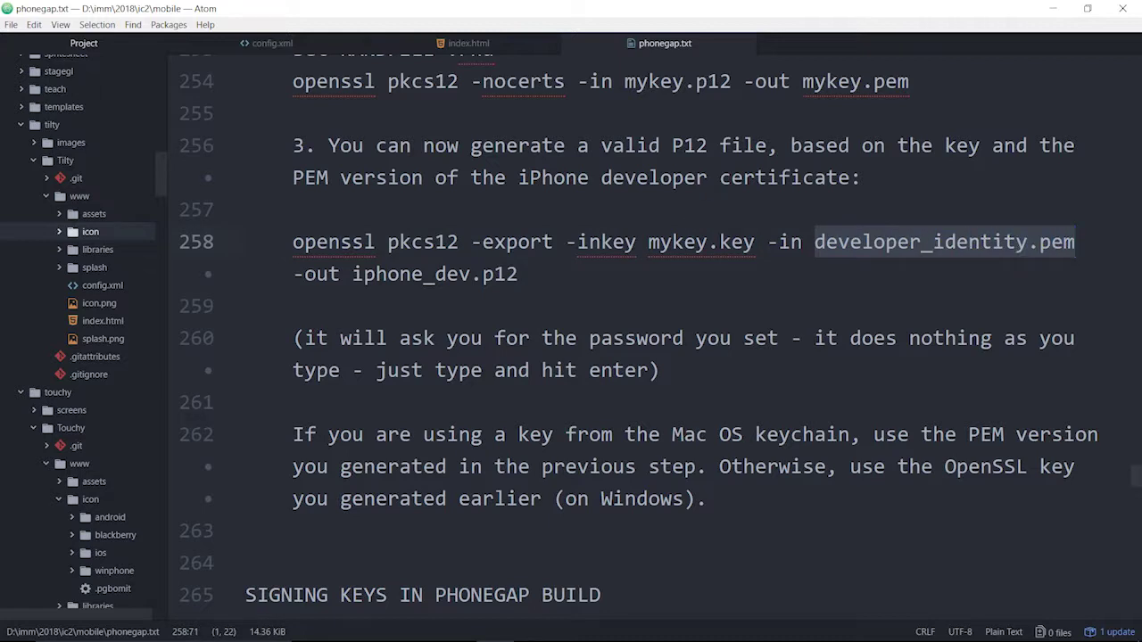
pyautogui.moveTo(566, 241); pyautogui.dragTo(1076, 242)
pyautogui.moveTo(294, 274); pyautogui.dragTo(470, 274)
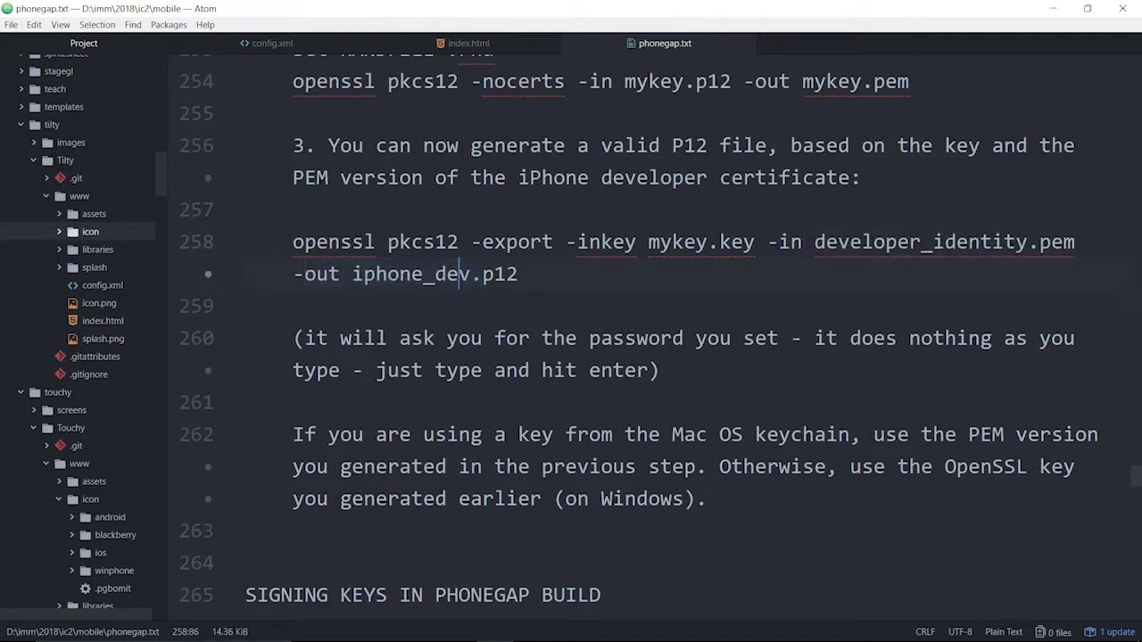
pyautogui.moveTo(353, 274); pyautogui.dragTo(518, 274)
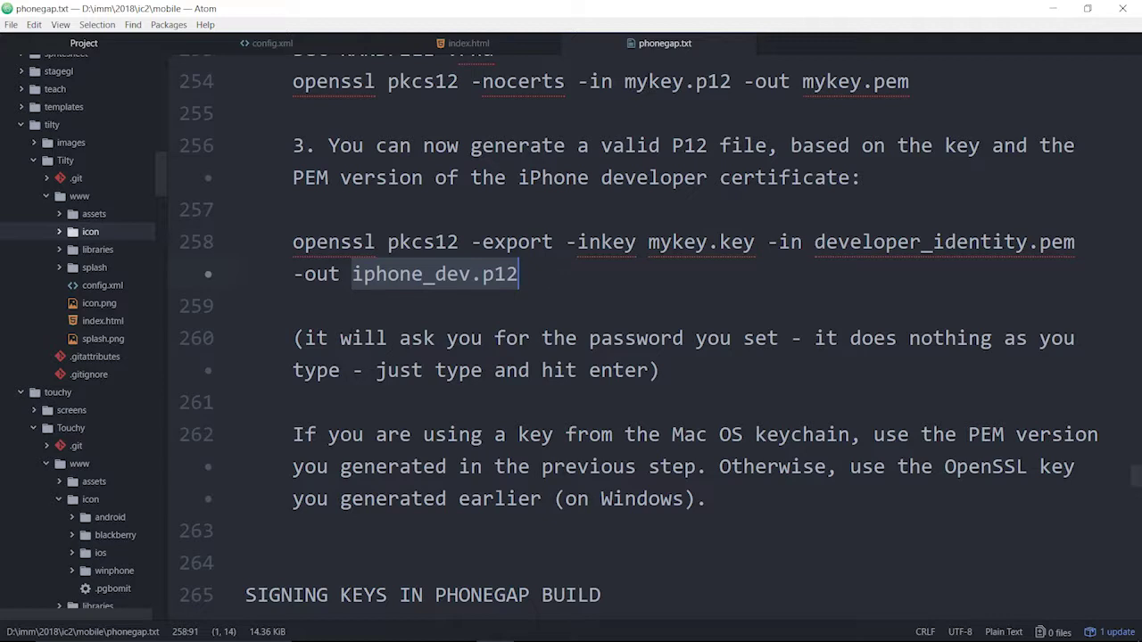
pyautogui.hotkey('shift', 'Home')
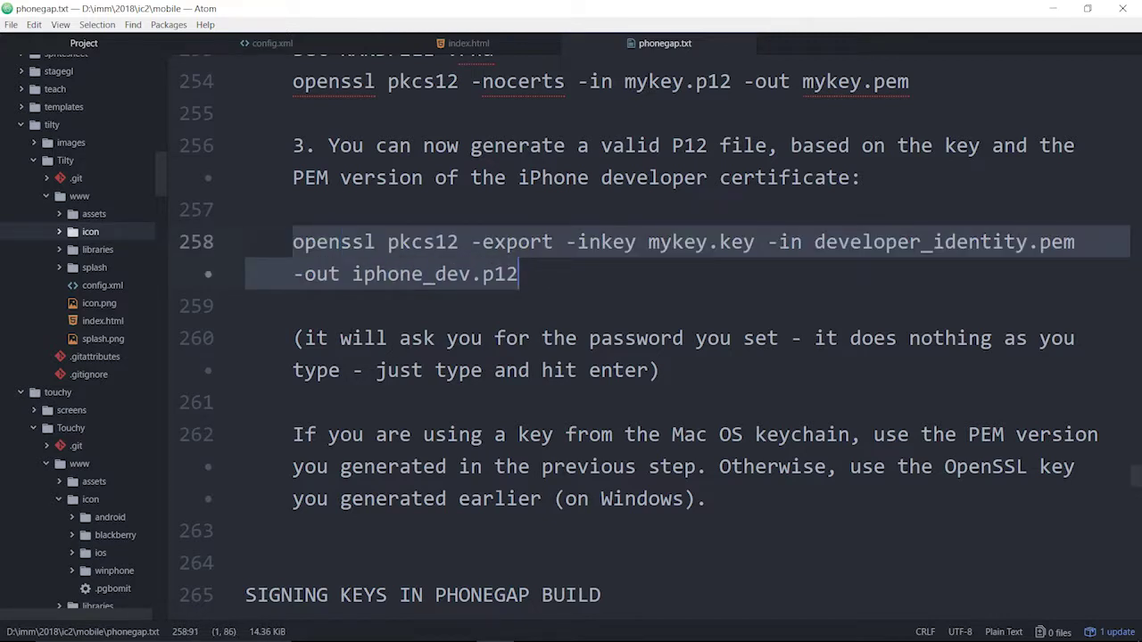
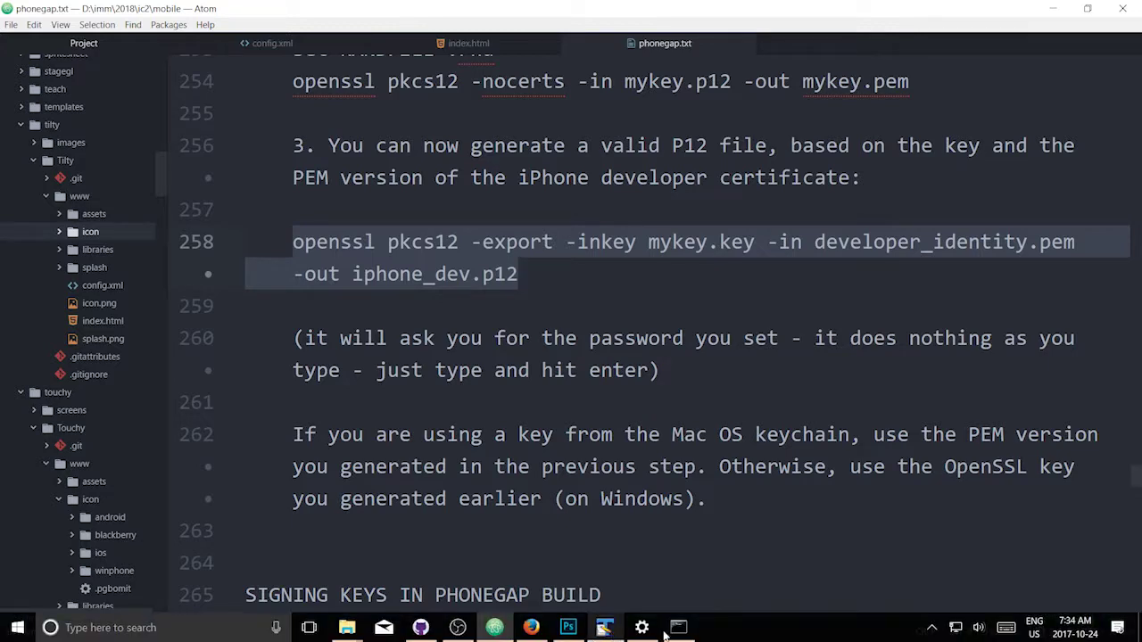
# Switch to Command Prompt and highlight iphone_dist.p12, developer_identity.pem, ios_development.cer and iphone_dev.p12 in the folder listing
pyautogui.click(680, 630)
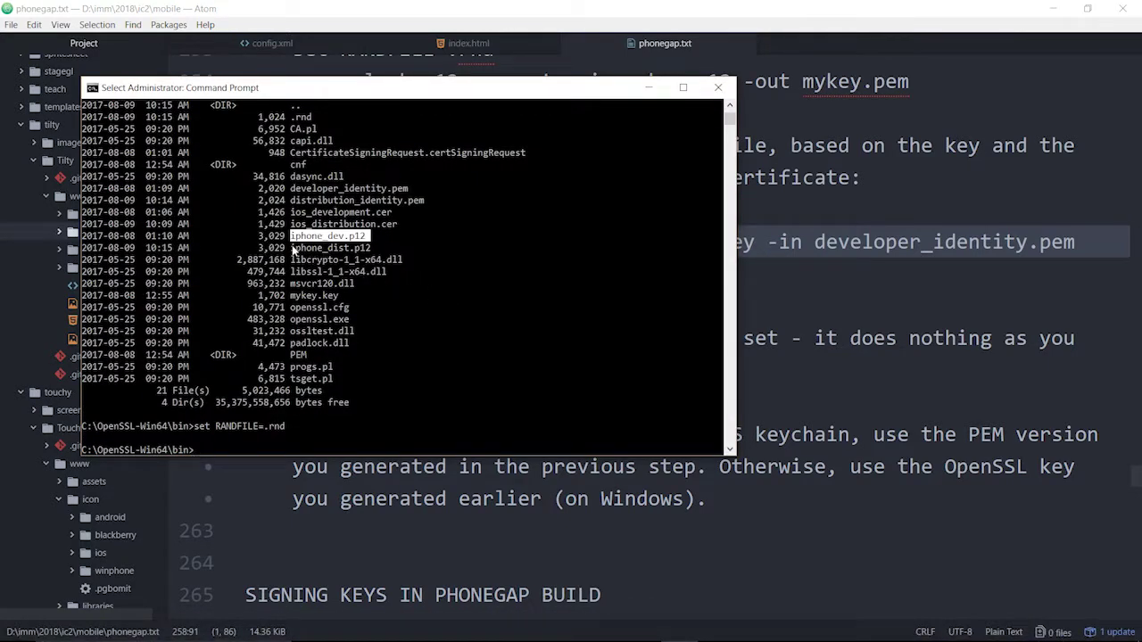
pyautogui.moveTo(292, 248); pyautogui.dragTo(367, 251)
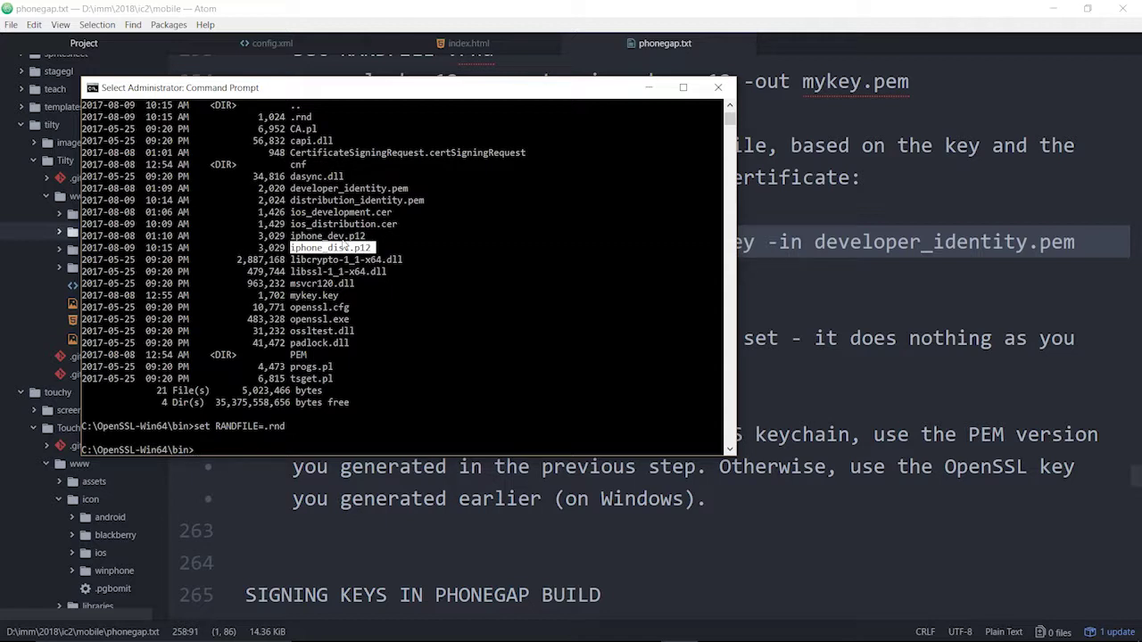
pyautogui.moveTo(292, 236); pyautogui.dragTo(369, 239)
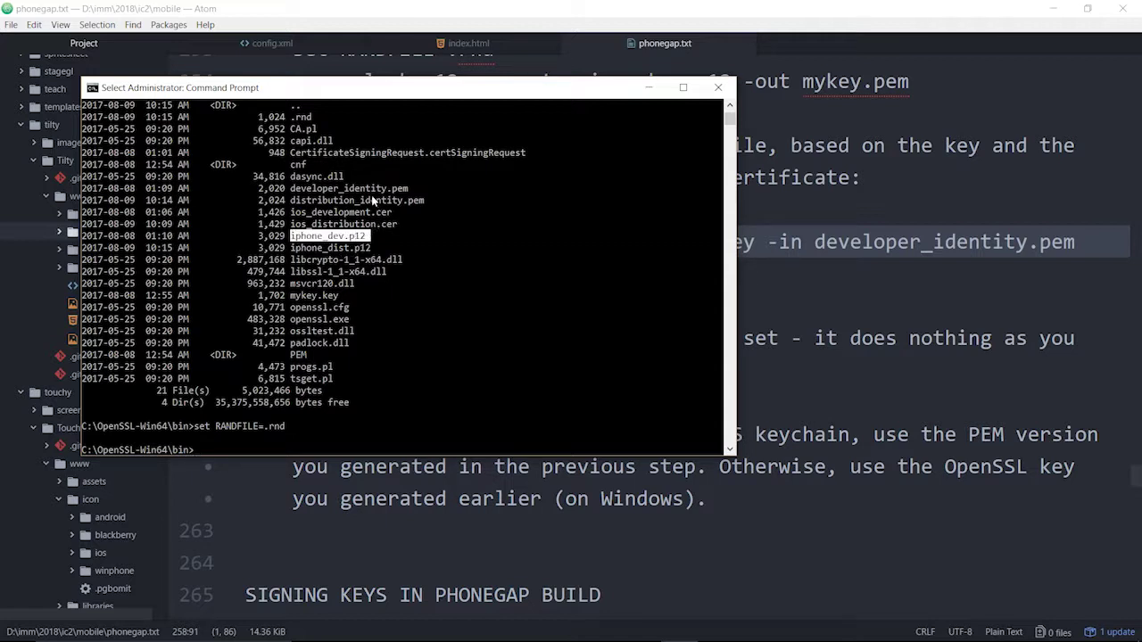
pyautogui.click(291, 189)
pyautogui.moveTo(291, 189); pyautogui.dragTo(411, 194)
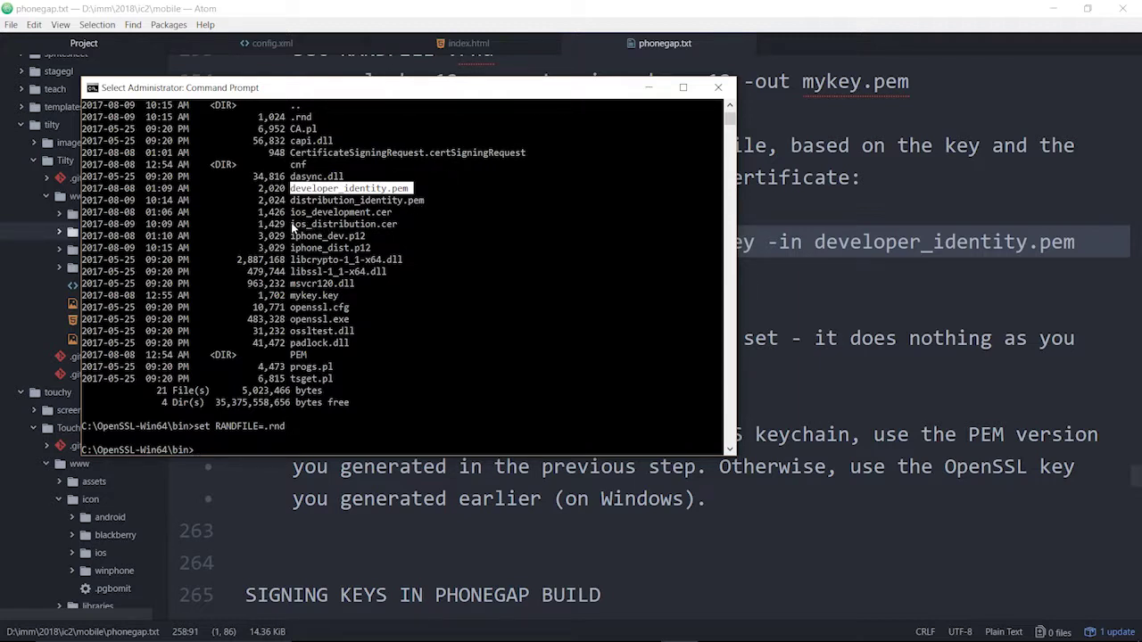
pyautogui.moveTo(290, 212); pyautogui.dragTo(393, 216)
pyautogui.moveTo(292, 237); pyautogui.dragTo(368, 241)
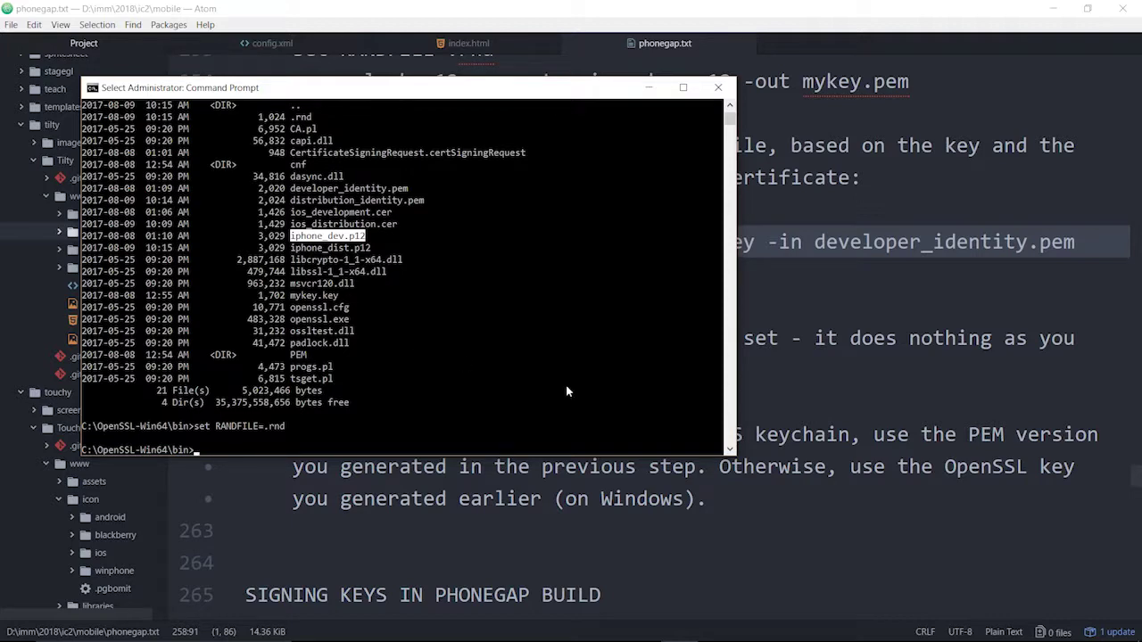
# Return to phonegap.txt in Atom and bring up the SIGNING KEYS IN PHONEGAP BUILD section
pyautogui.click(839, 409)
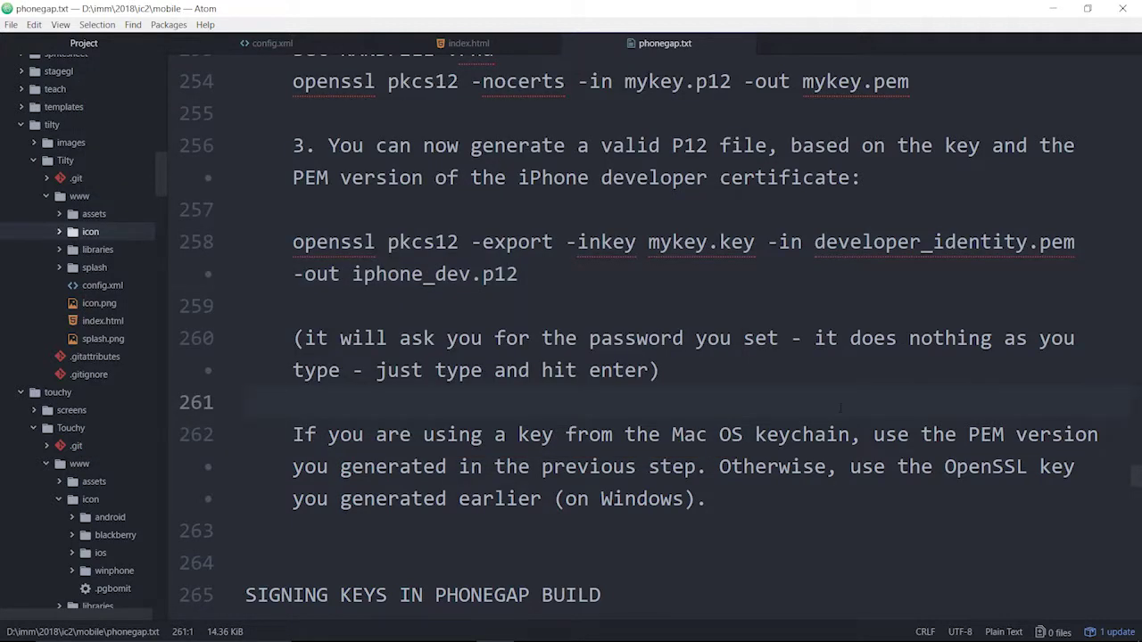
pyautogui.scroll(-5, 839, 409)
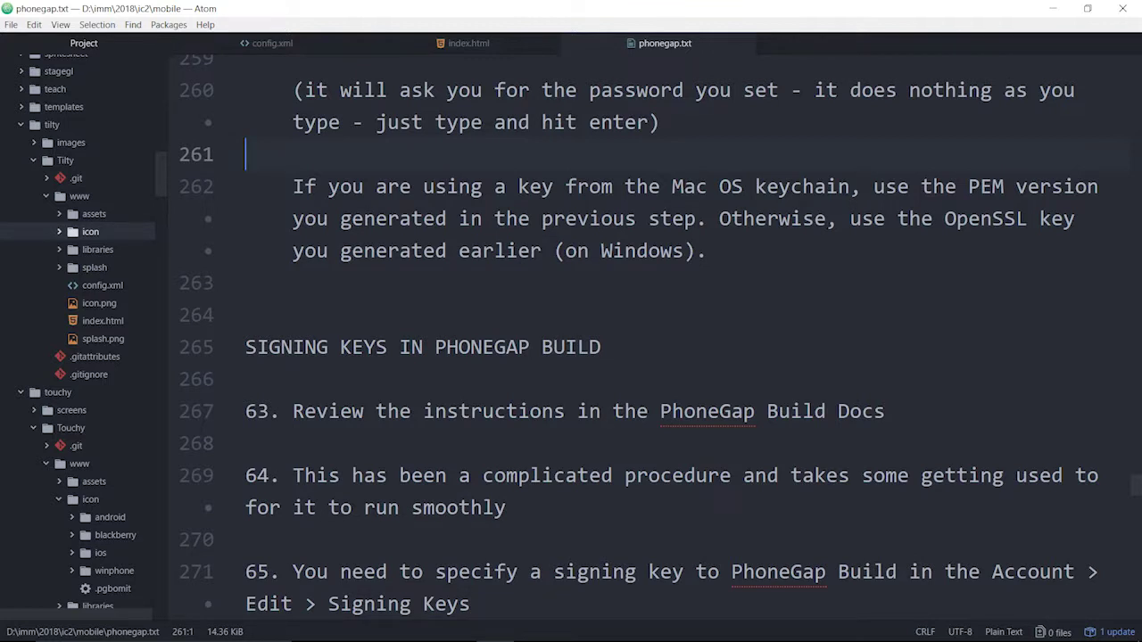
# Switch to Firefox, load the bookmarked PhoneGap sign-in page in a new tab, and highlight build.phonegap.com in its address
pyautogui.click(247, 315)
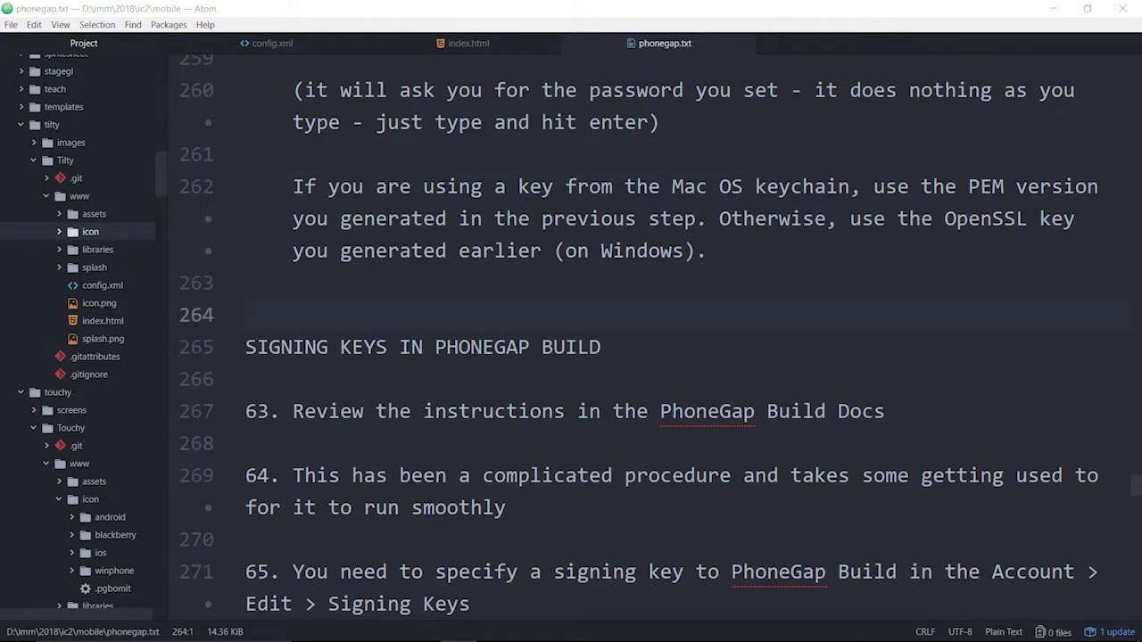
pyautogui.moveTo(457, 635)
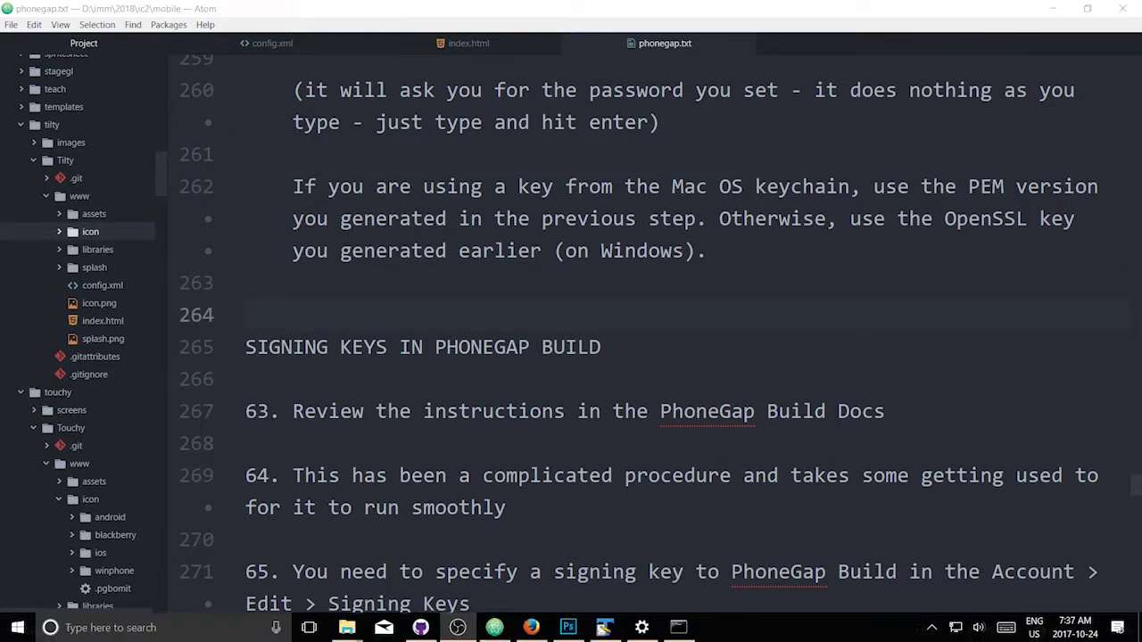
pyautogui.click(531, 628)
pyautogui.click(869, 29)
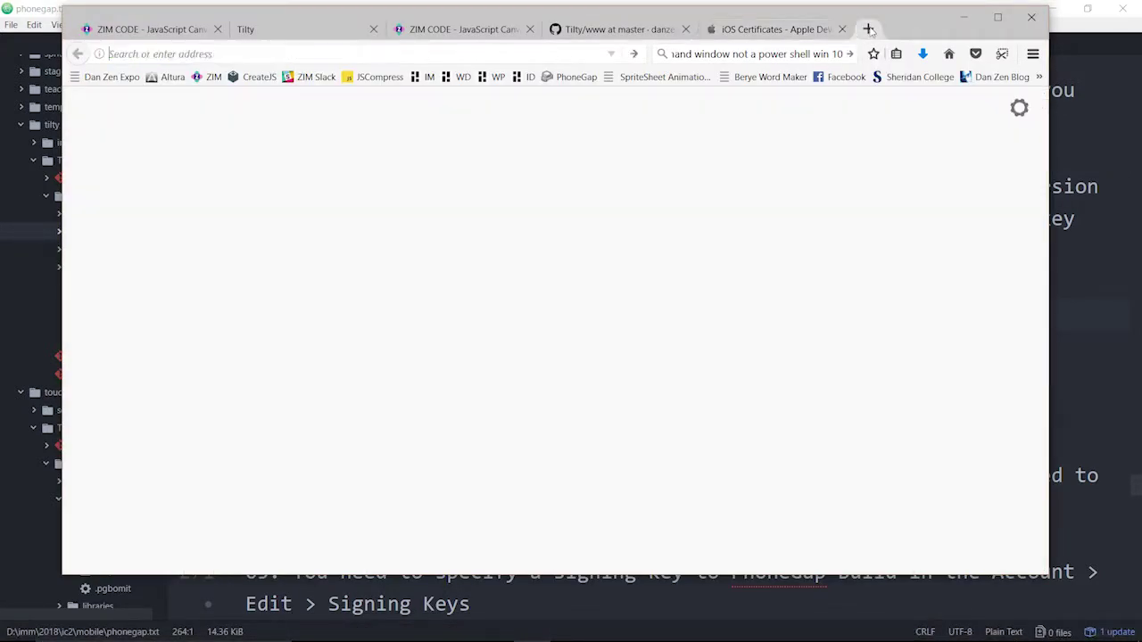
pyautogui.click(571, 77)
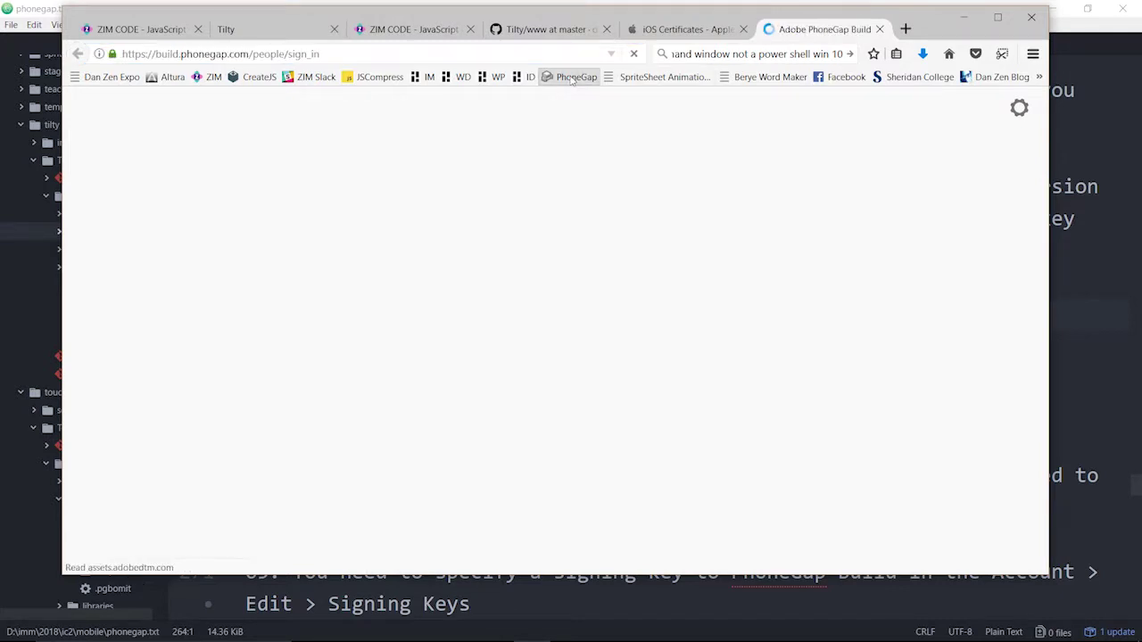
pyautogui.moveTo(157, 53); pyautogui.dragTo(253, 53)
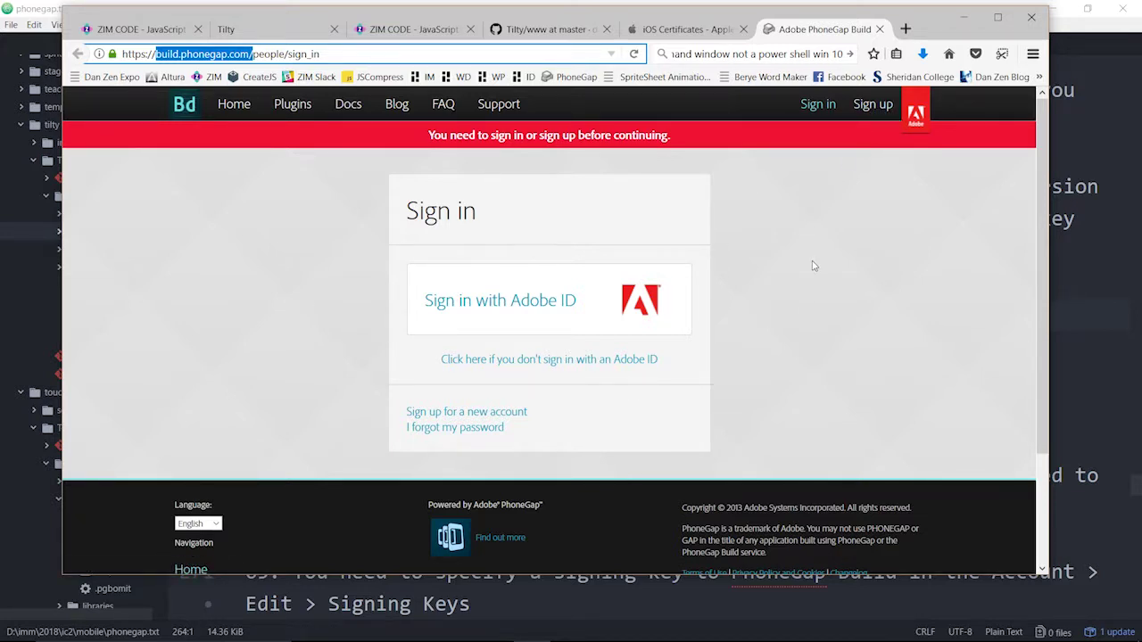
# Sign in to PhoneGap Build with the Adobe ID, entering the account password, and update the browser's saved login
pyautogui.click(489, 300)
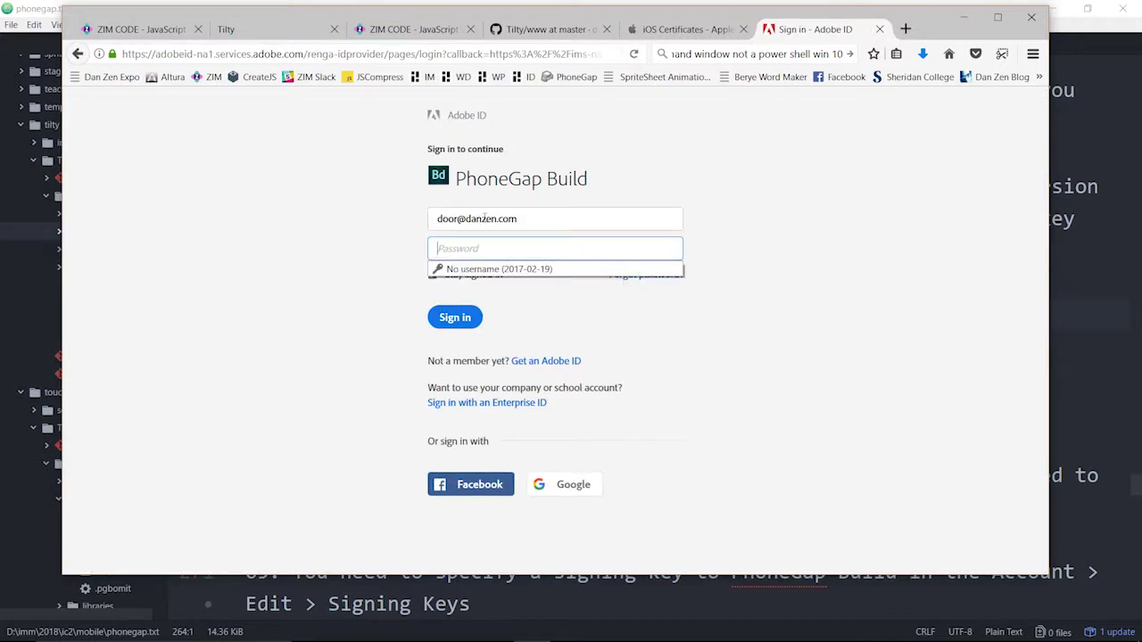
pyautogui.click(476, 248)
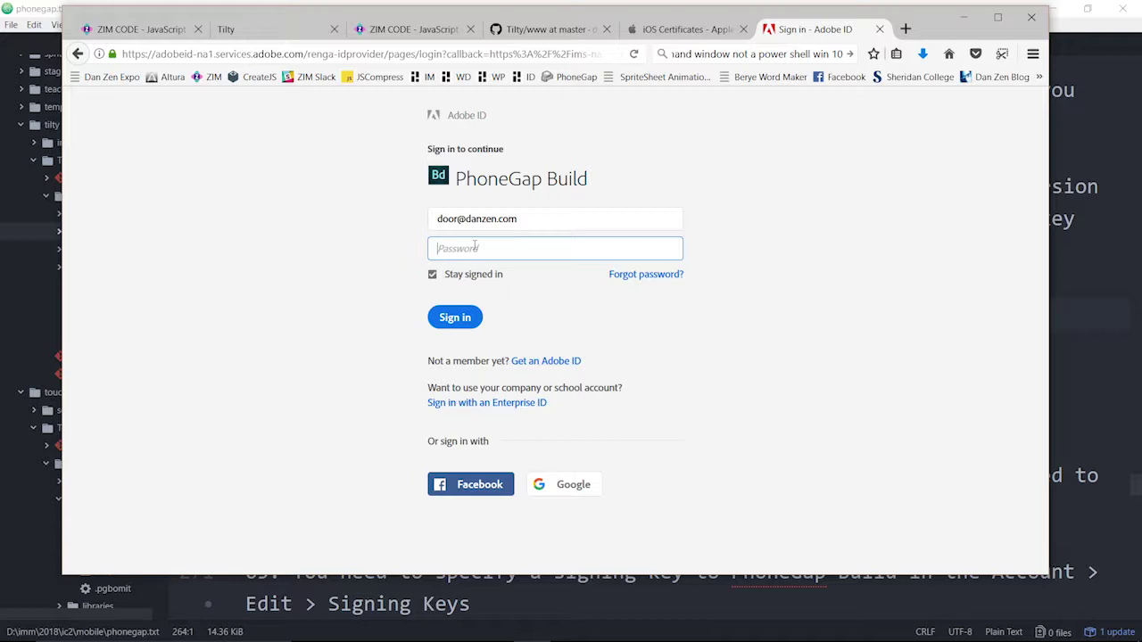
pyautogui.write('********')
pyautogui.click(457, 318)
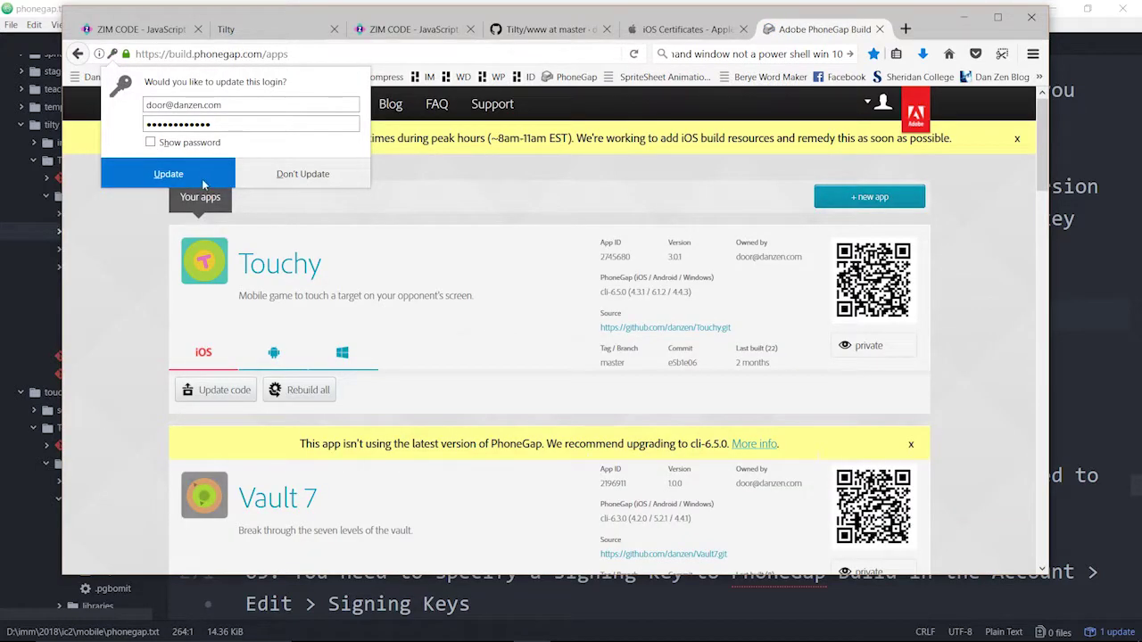
pyautogui.click(168, 174)
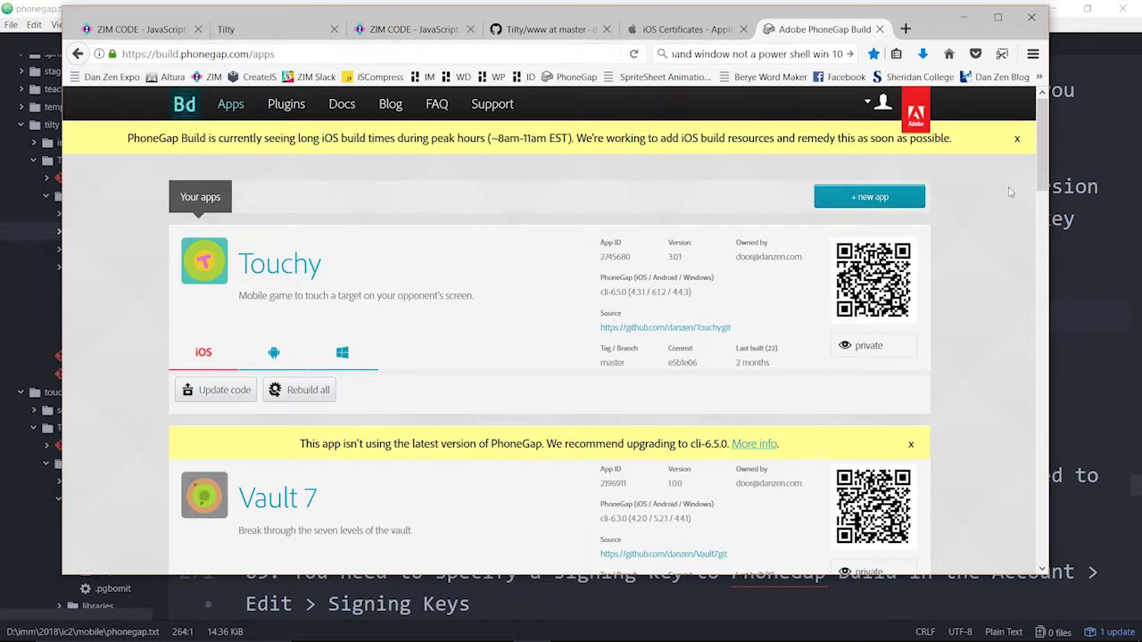
pyautogui.moveTo(1044, 150)
pyautogui.mouseDown()
pyautogui.moveTo(1032, 526)
pyautogui.moveTo(1040, 130)
pyautogui.mouseUp()
pyautogui.click(873, 200)
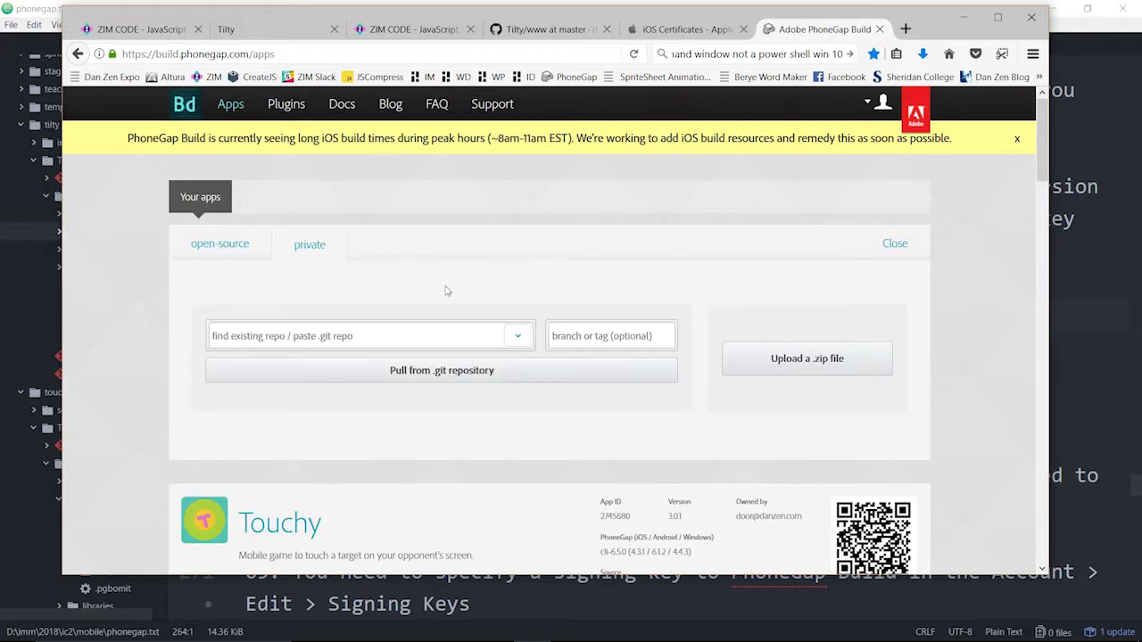
pyautogui.click(323, 336)
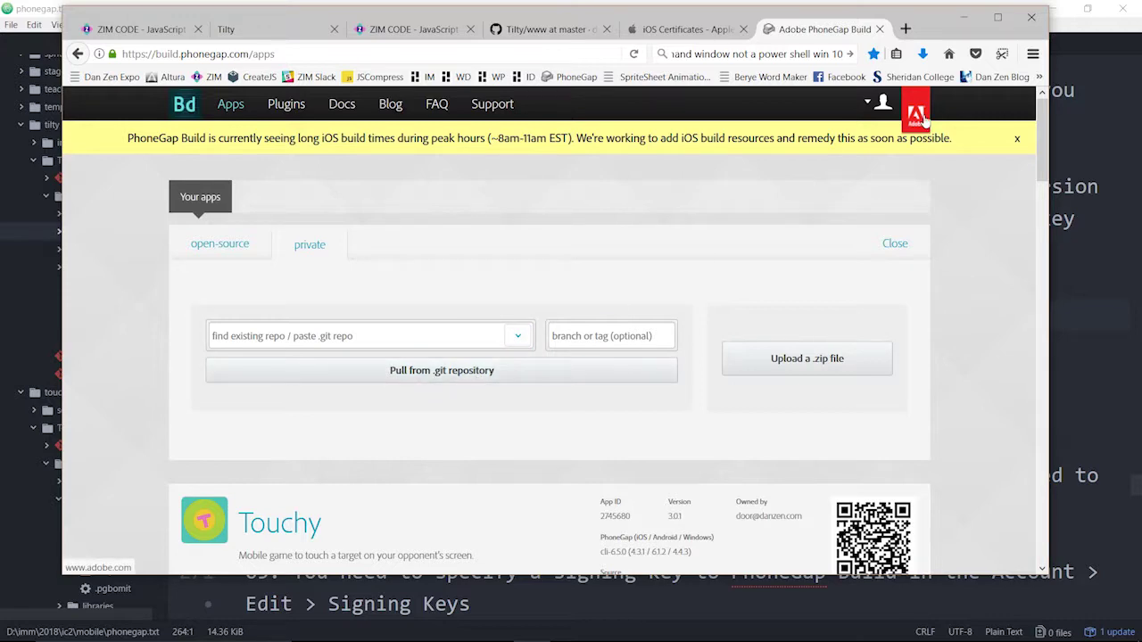
# Open the account for editing and examine its subscription details and the linked AdobeID, Github, BitBucket and GitLab accounts
pyautogui.click(882, 103)
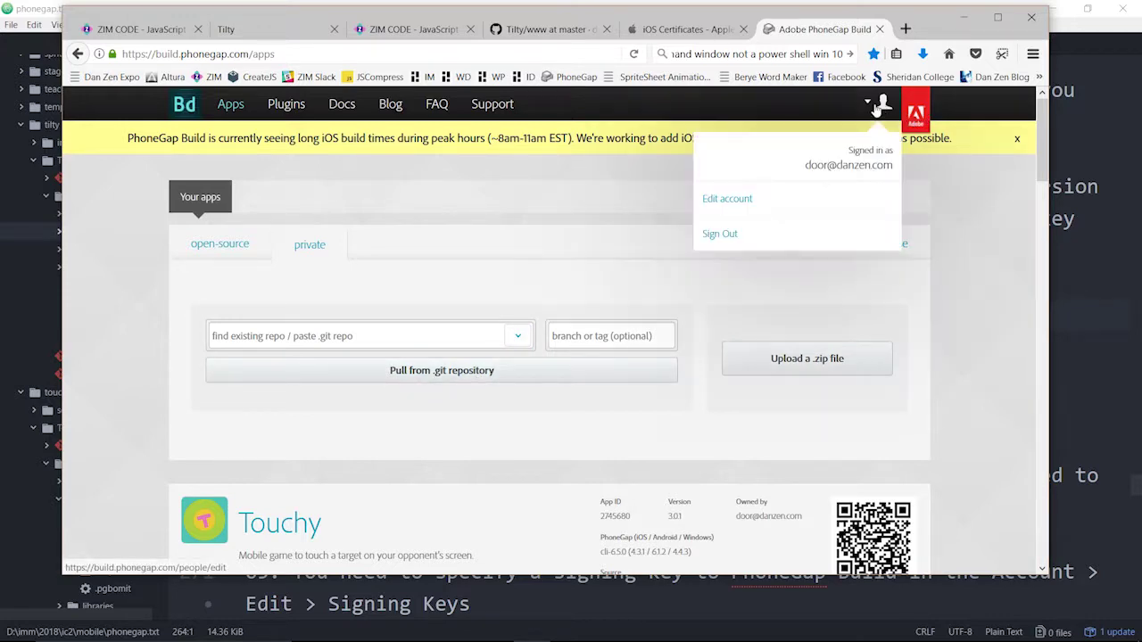
pyautogui.click(741, 204)
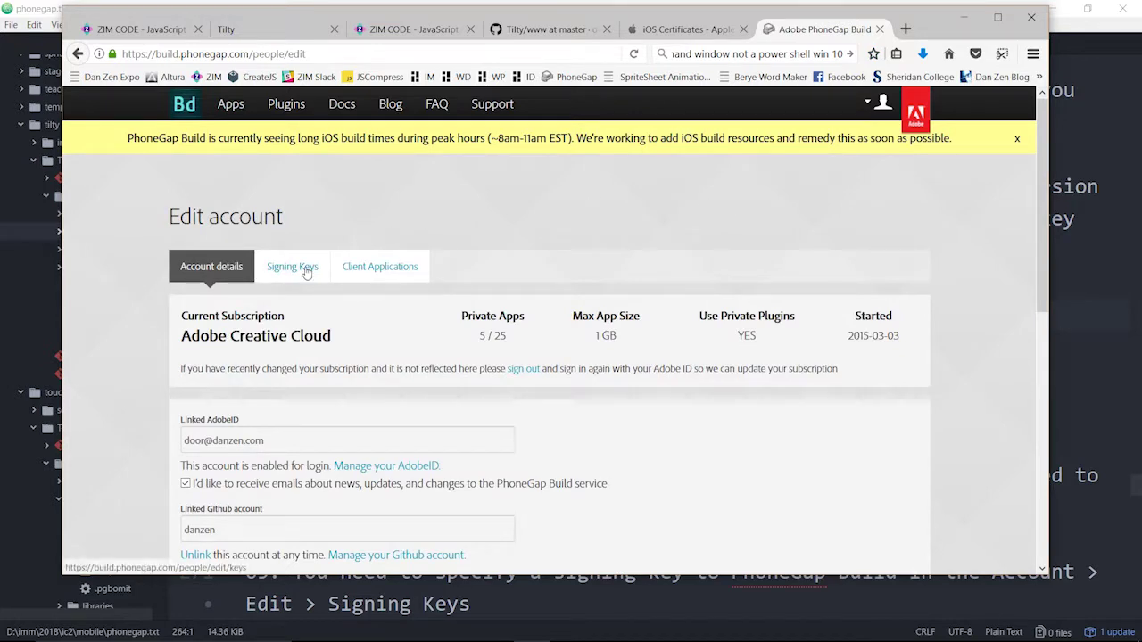
pyautogui.scroll(-3, 236, 290)
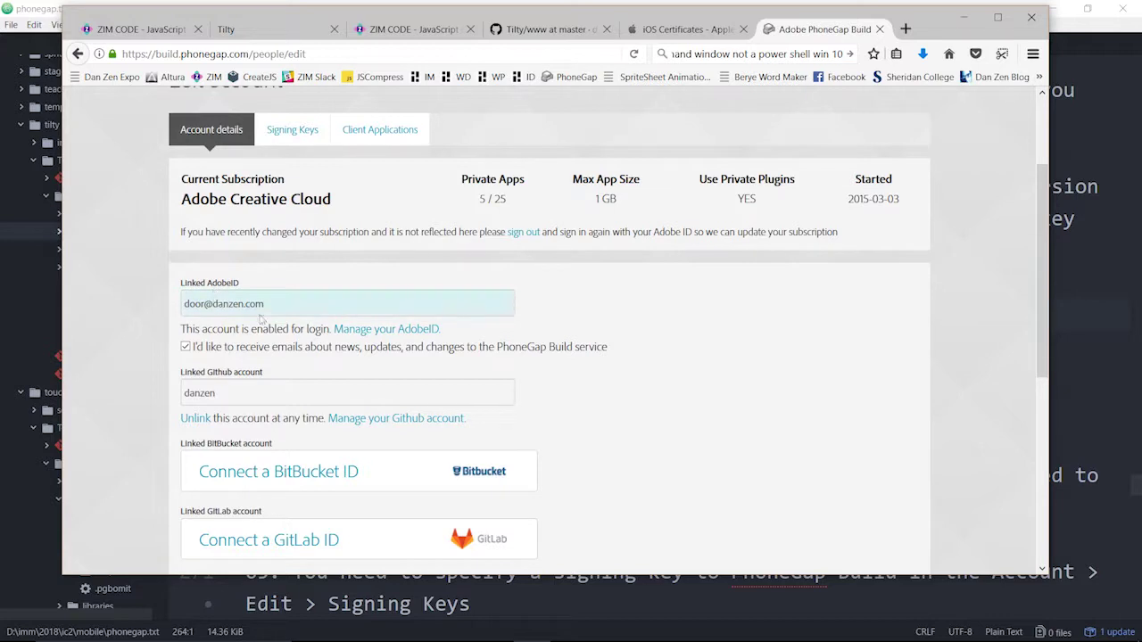
pyautogui.scroll(-1, 336, 349)
pyautogui.scroll(-3, 335, 348)
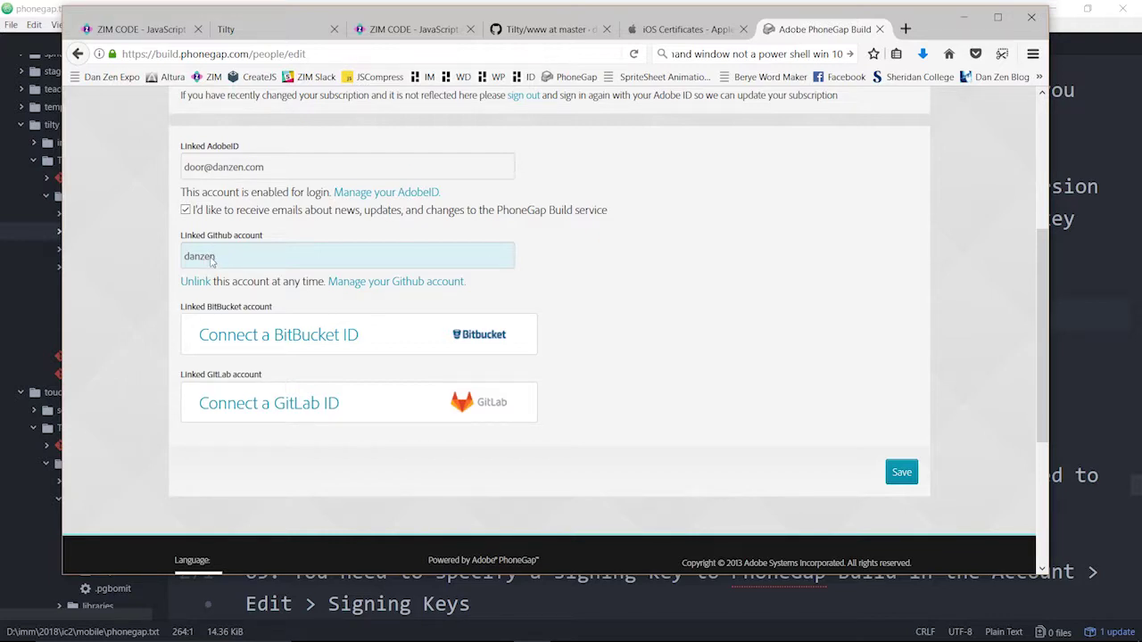
pyautogui.scroll(3, 682, 297)
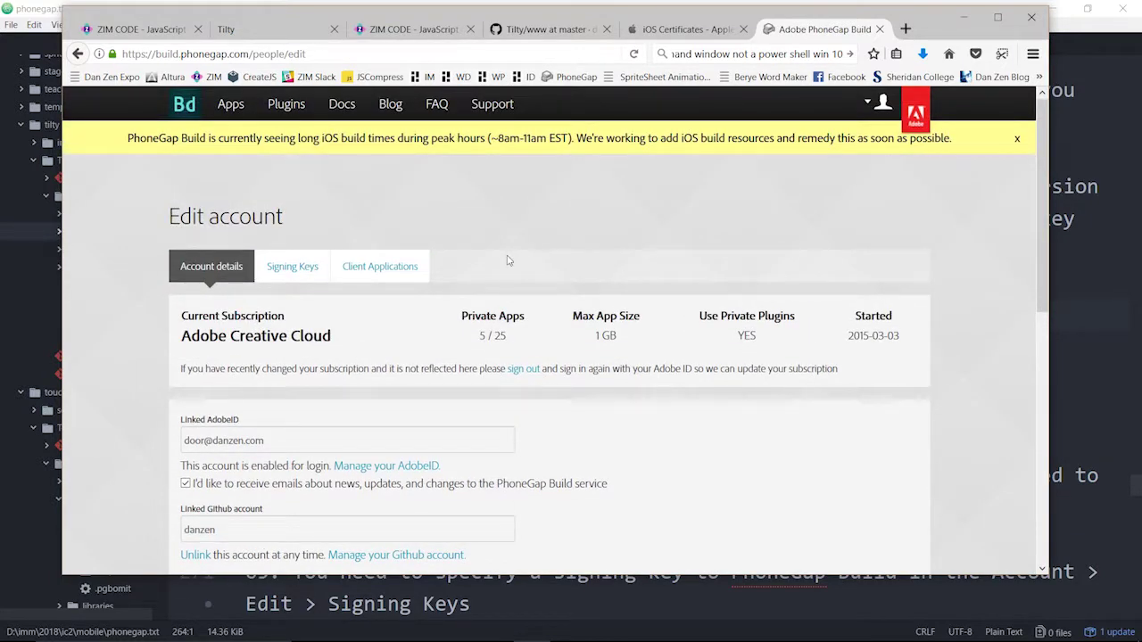
# Create a new private app by pulling the Tilty.git repository from GitHub, and start its build
pyautogui.click(234, 105)
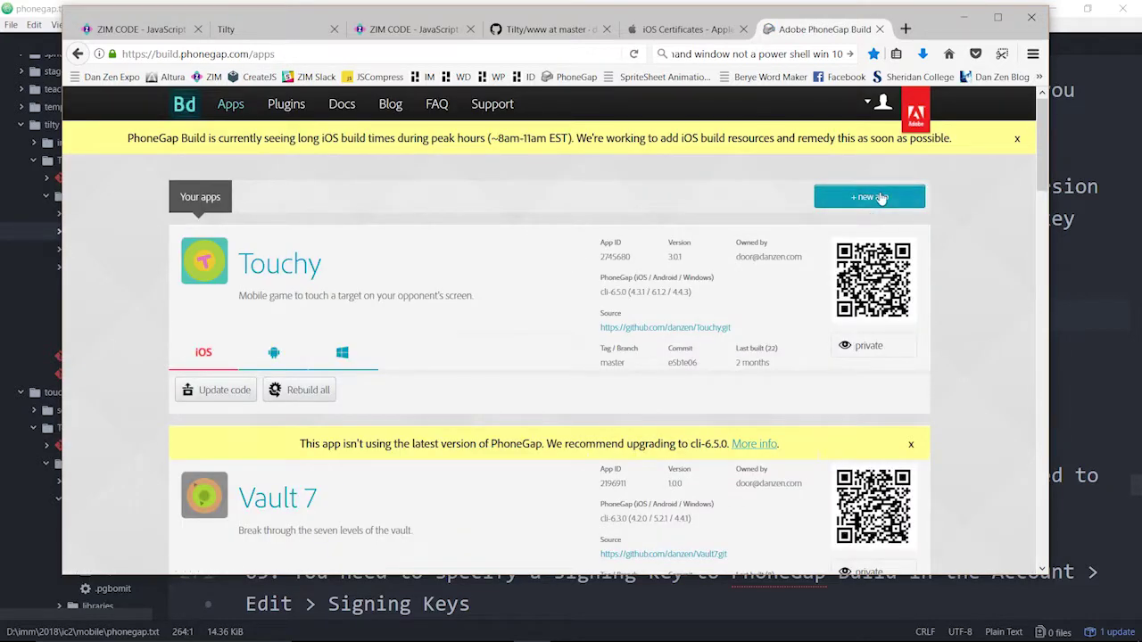
pyautogui.click(869, 197)
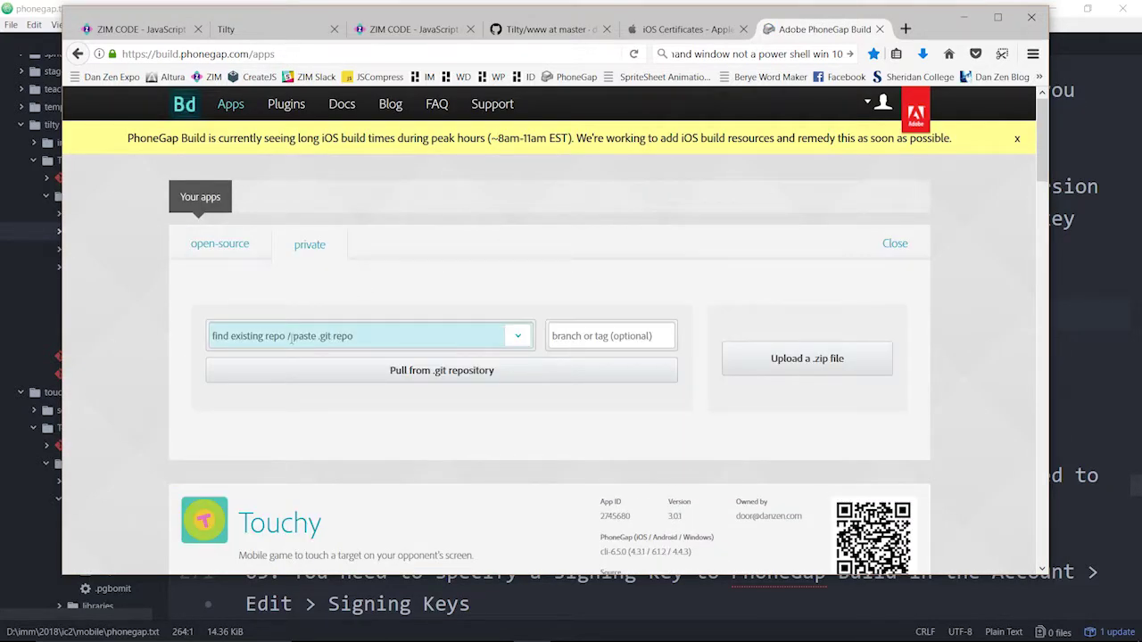
pyautogui.click(519, 338)
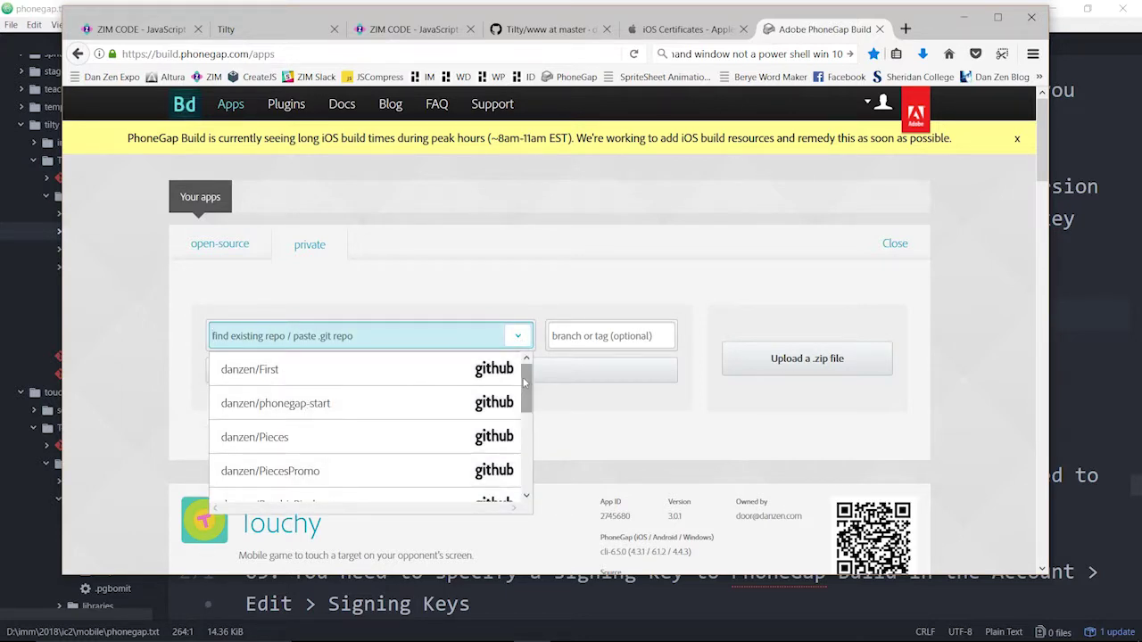
pyautogui.moveTo(521, 398); pyautogui.dragTo(524, 470)
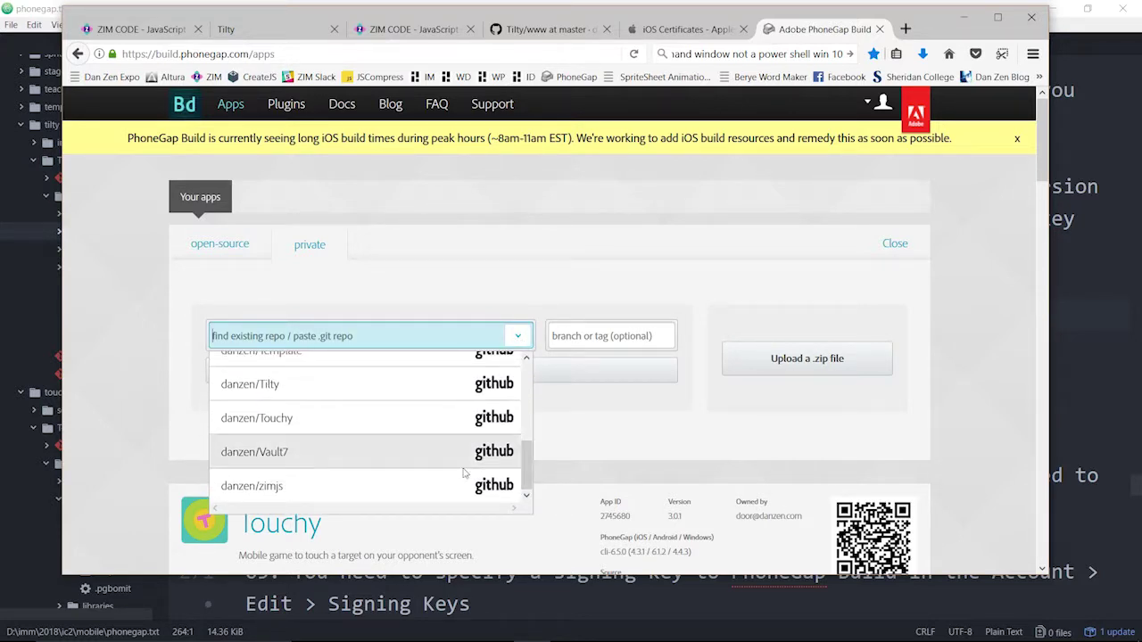
pyautogui.click(291, 390)
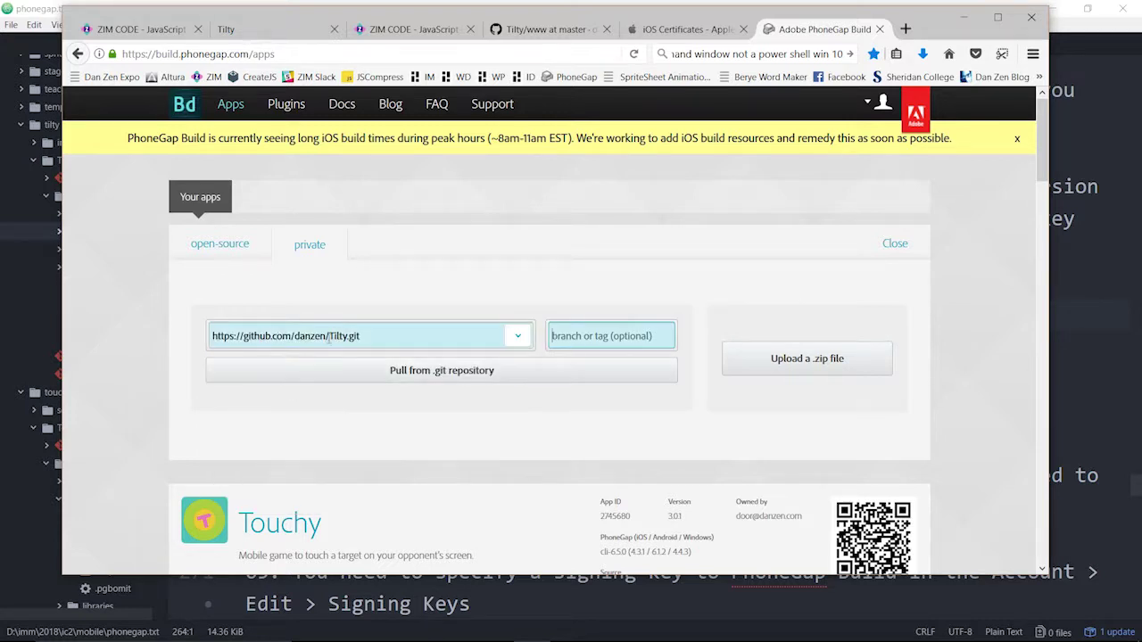
pyautogui.click(458, 379)
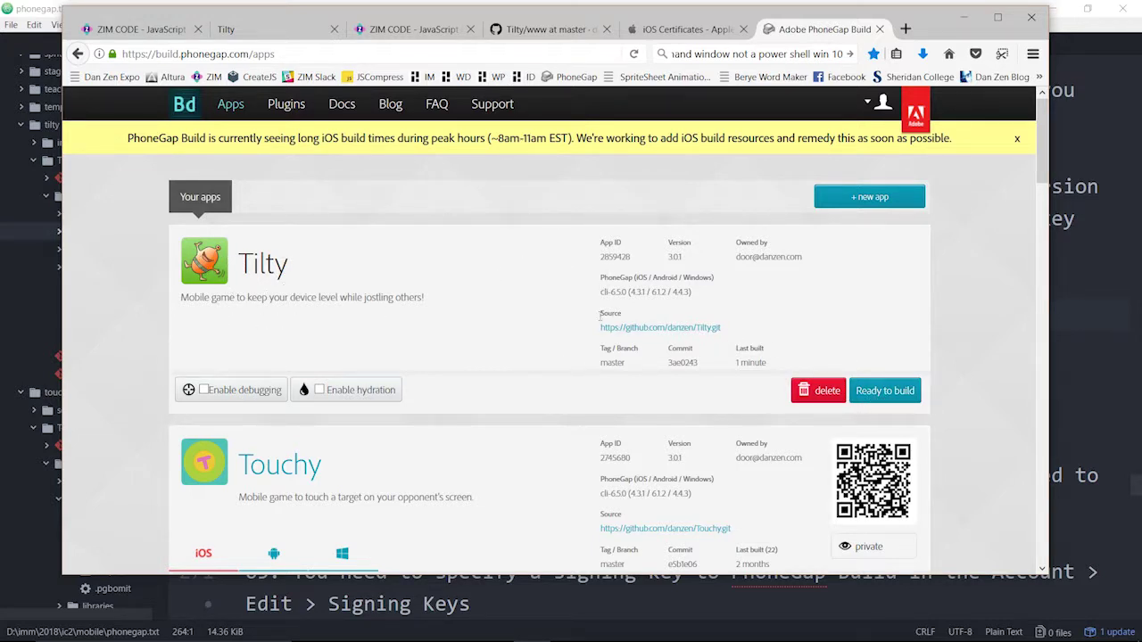
pyautogui.click(871, 395)
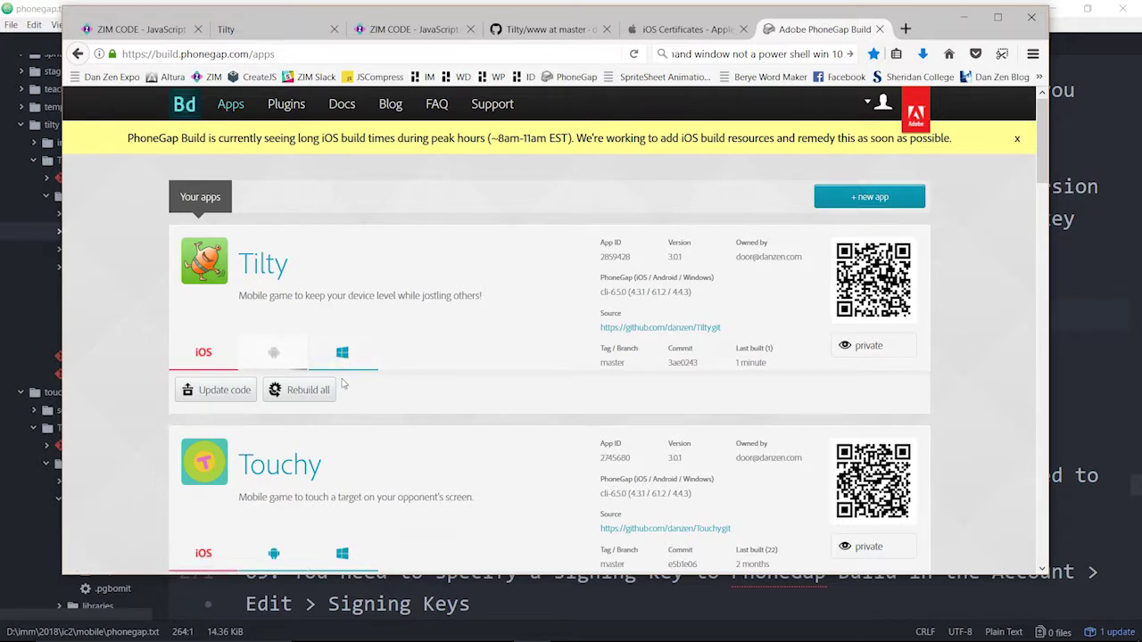
# Open Tilty's builds page and examine the iOS build error and the signing keys offered for iOS
pyautogui.click(208, 357)
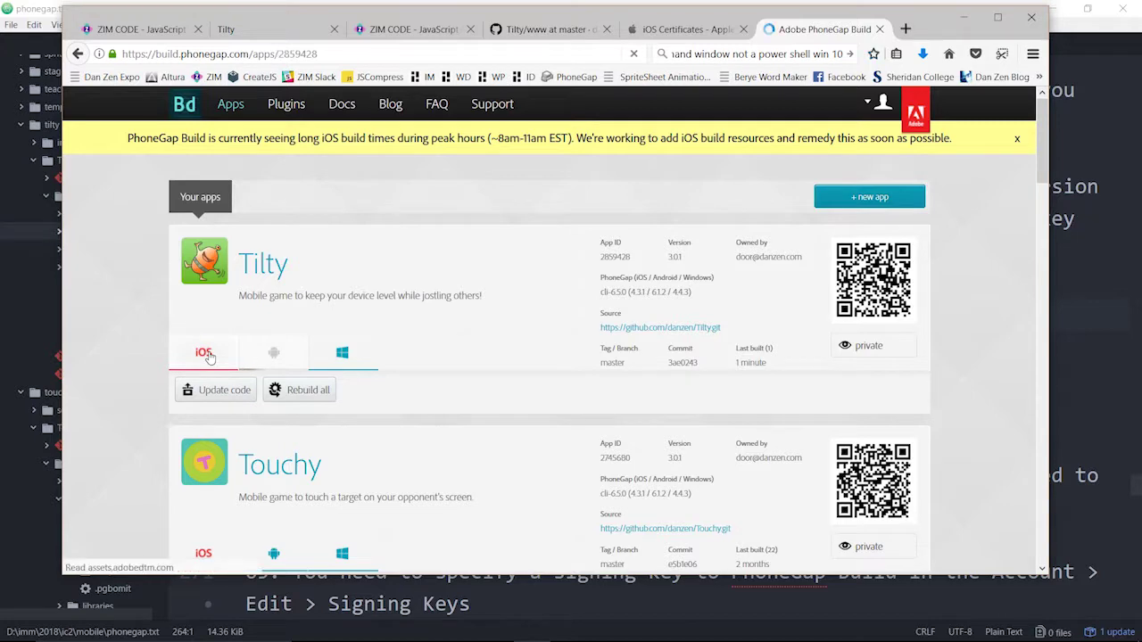
pyautogui.scroll(-3, 525, 379)
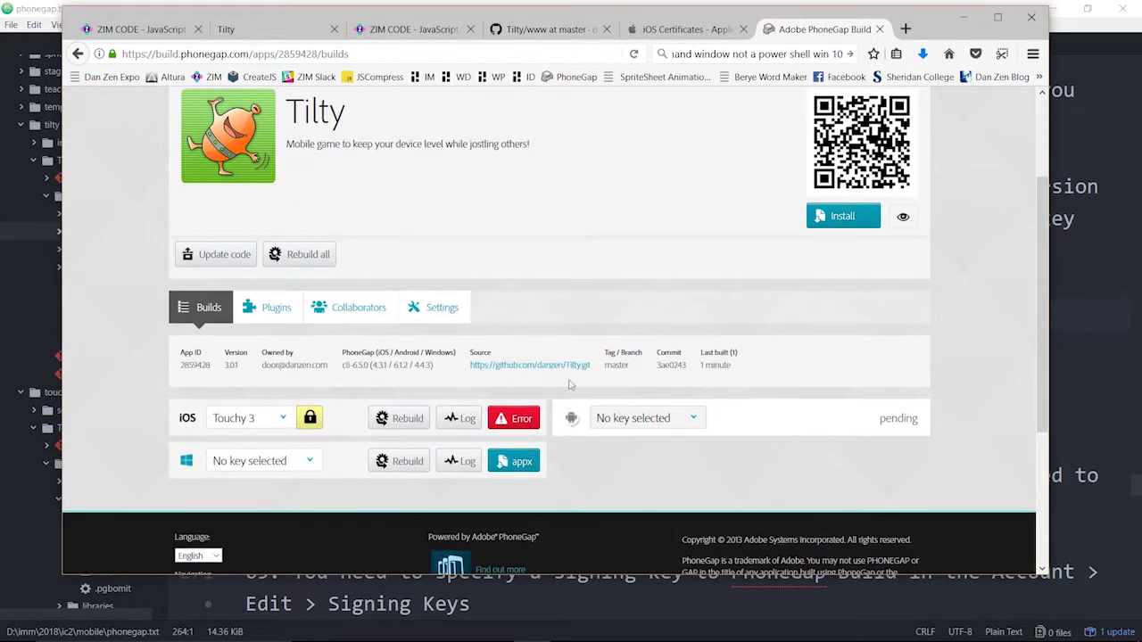
pyautogui.click(516, 419)
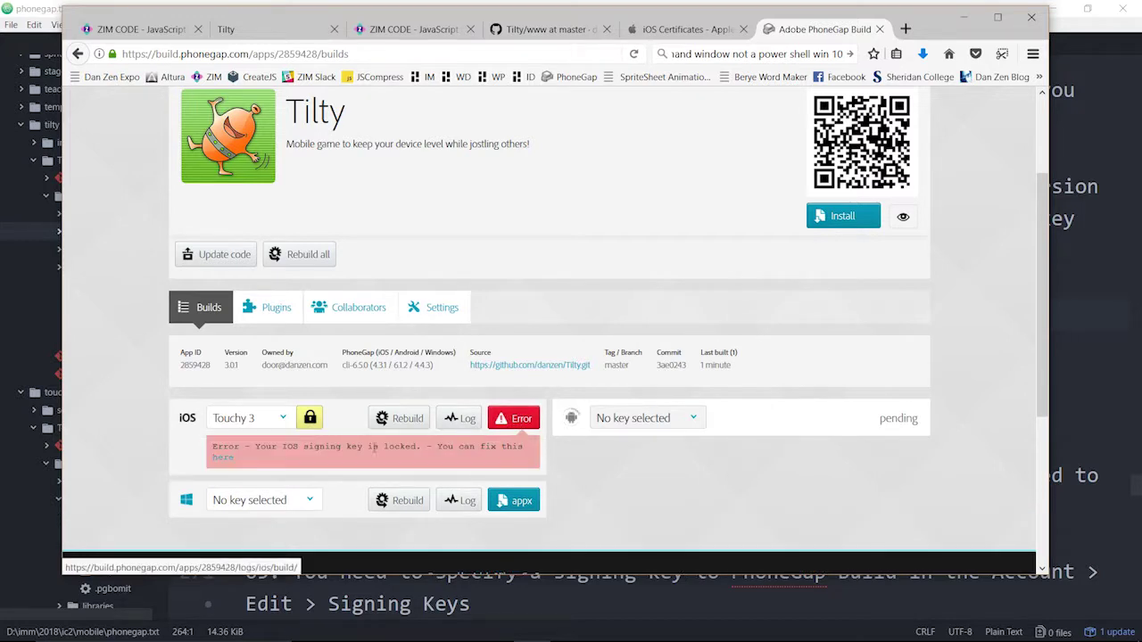
pyautogui.moveTo(314, 452); pyautogui.dragTo(340, 455)
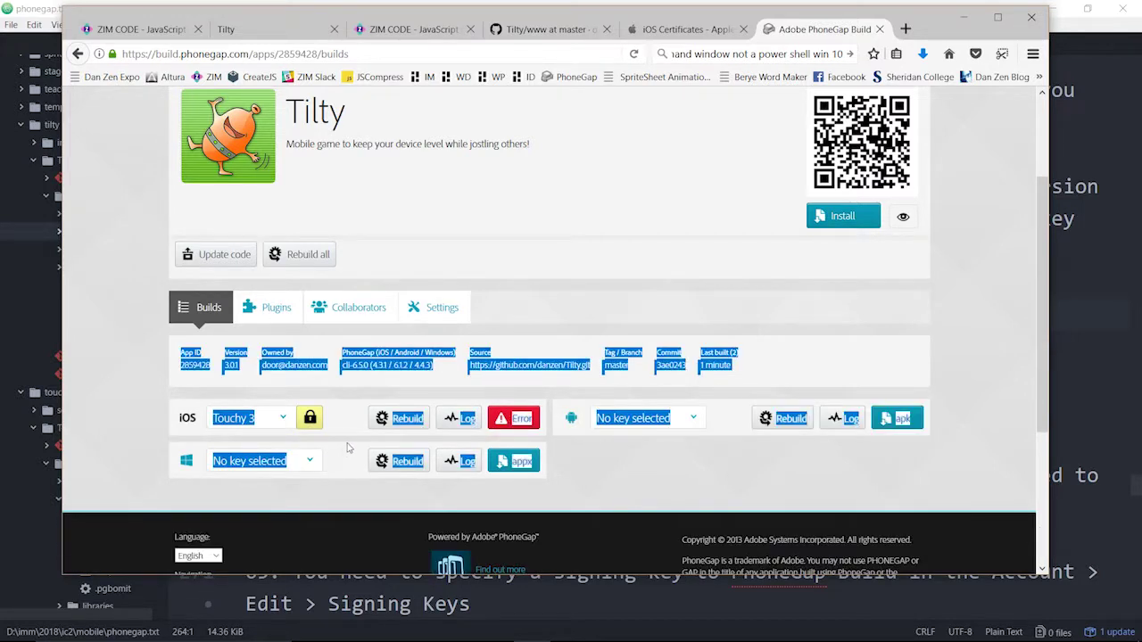
pyautogui.click(349, 449)
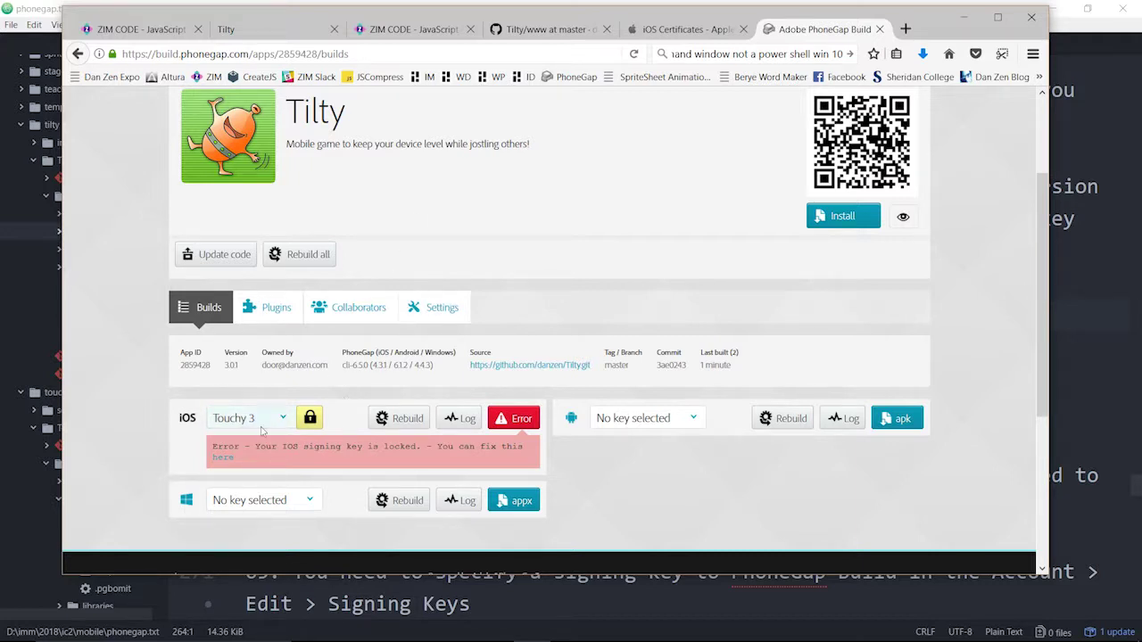
pyautogui.click(287, 417)
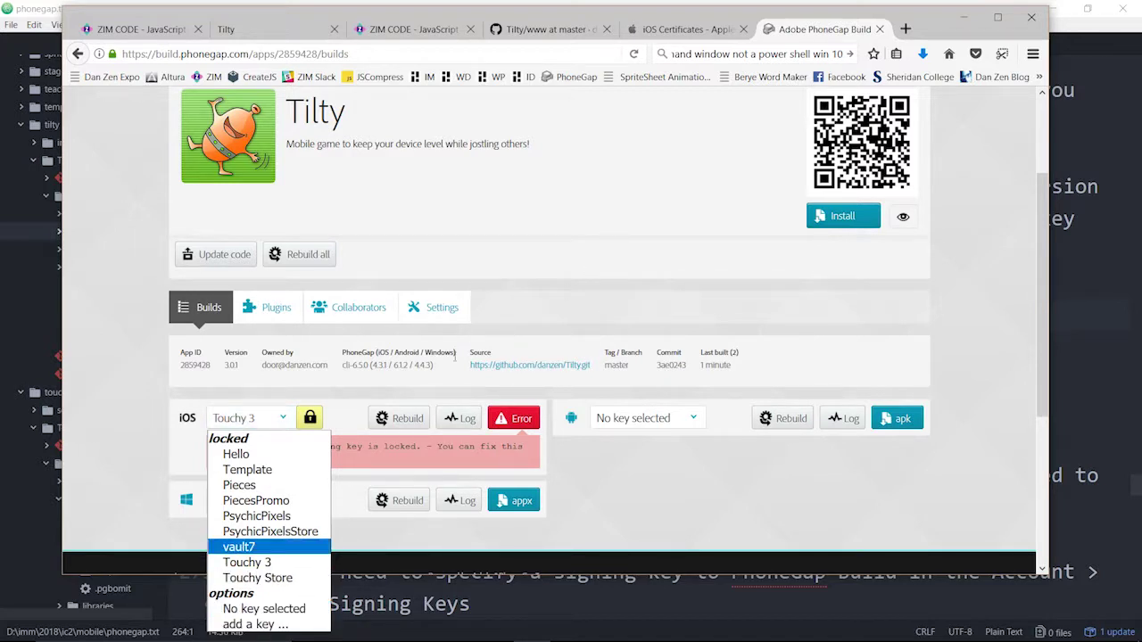
pyautogui.click(622, 320)
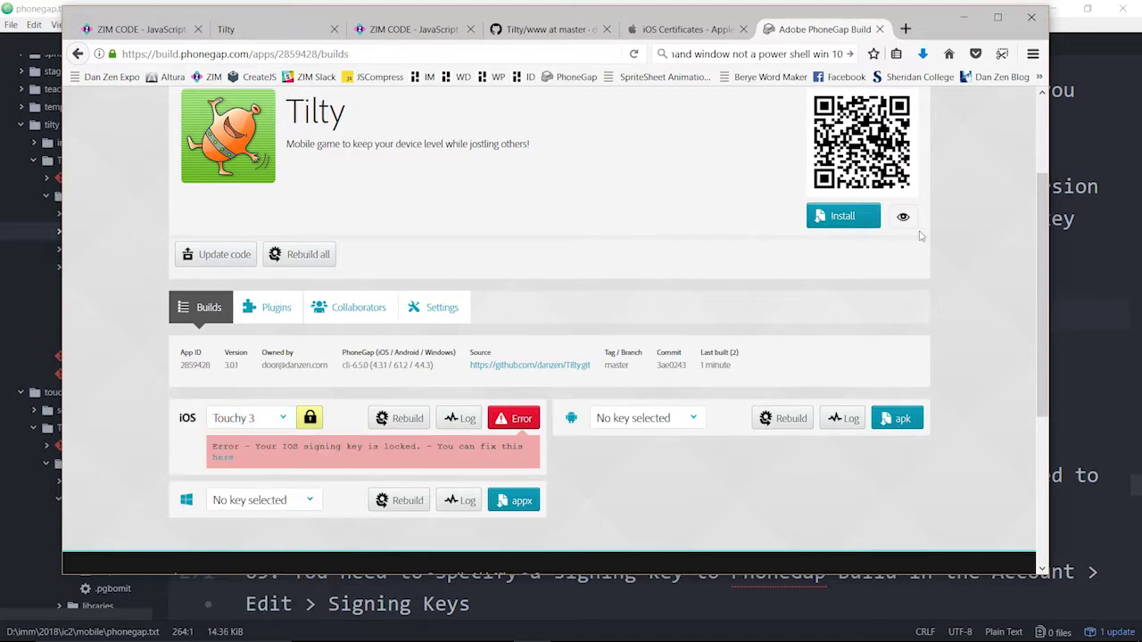
# Open the Signing Keys section of the account settings and look through the iOS and Android keys
pyautogui.moveTo(1035, 186); pyautogui.dragTo(1040, 92)
pyautogui.click(879, 106)
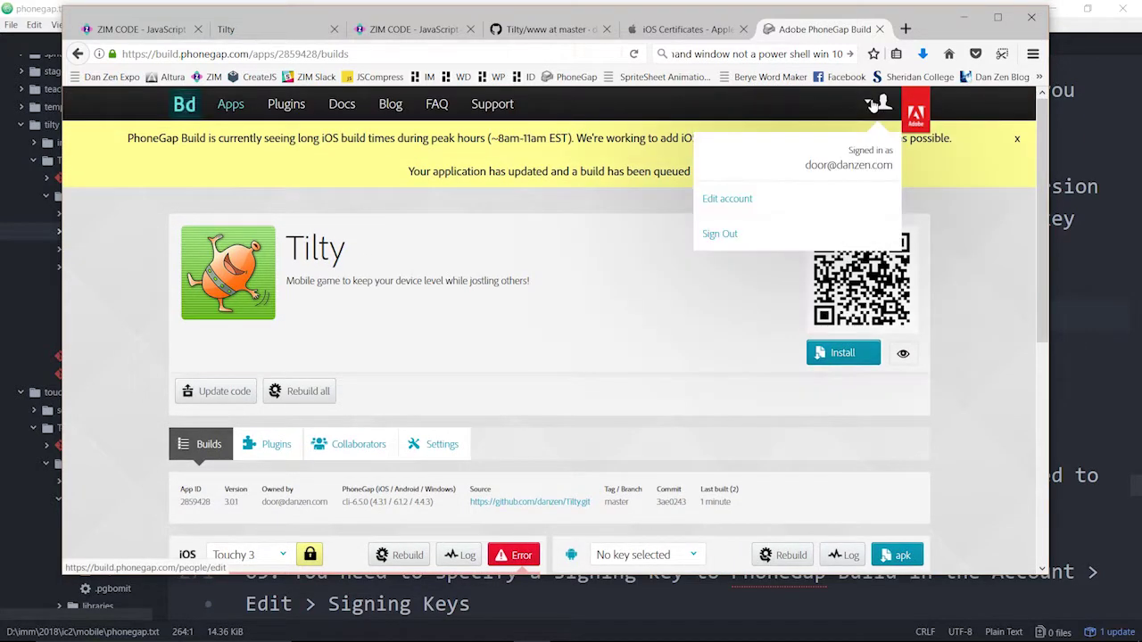
pyautogui.click(728, 198)
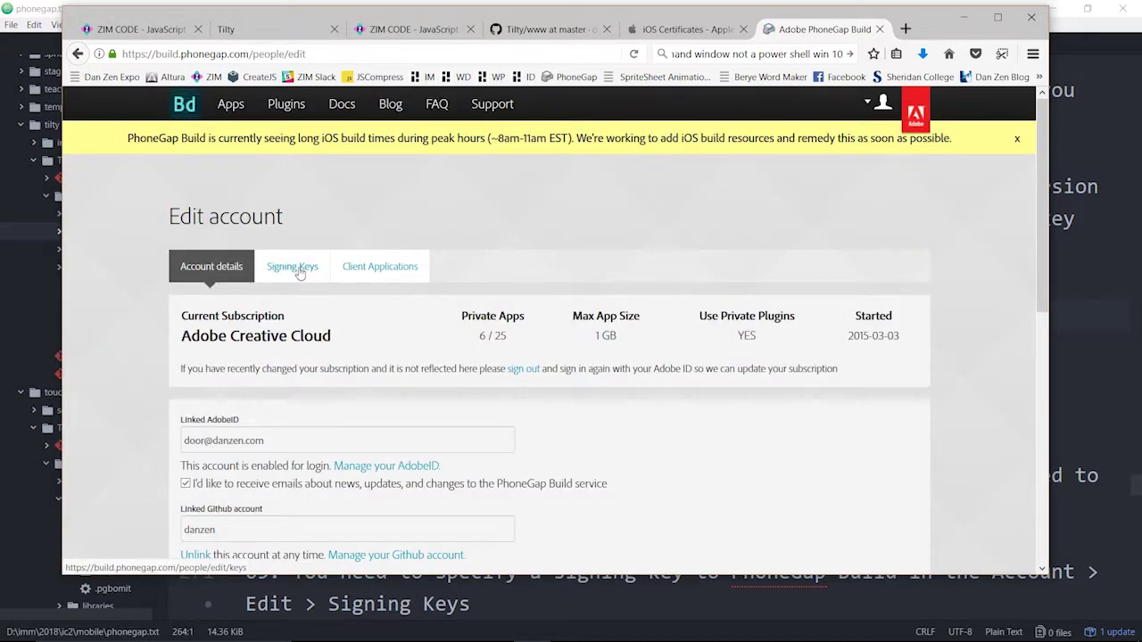
pyautogui.click(299, 270)
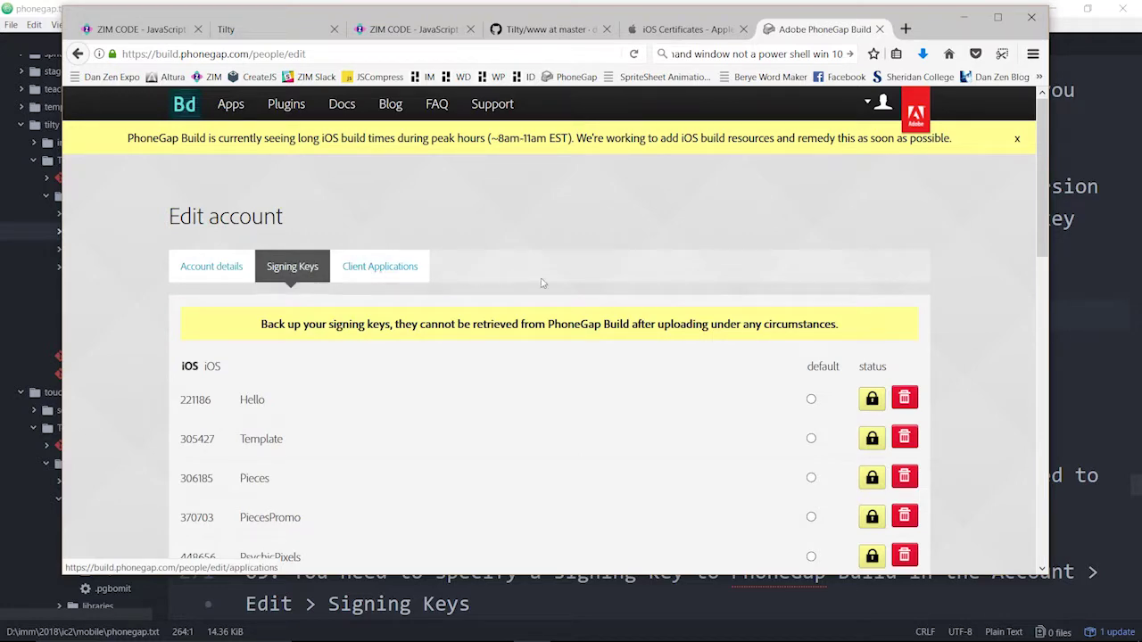
pyautogui.scroll(-5, 649, 330)
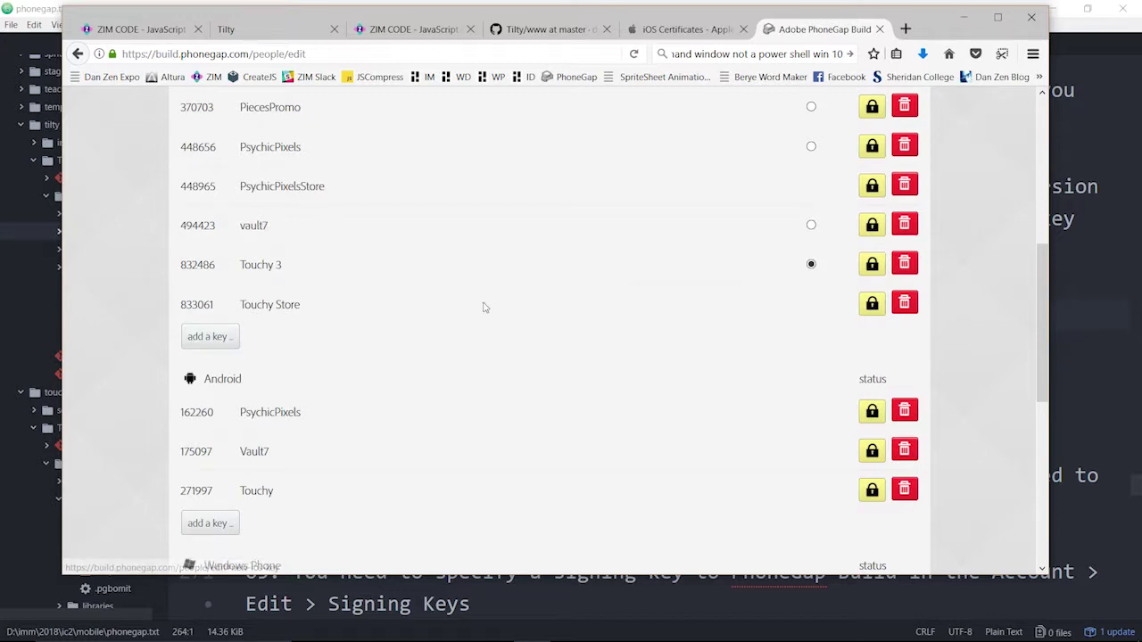
pyautogui.scroll(5, 485, 306)
pyautogui.scroll(-3, 612, 401)
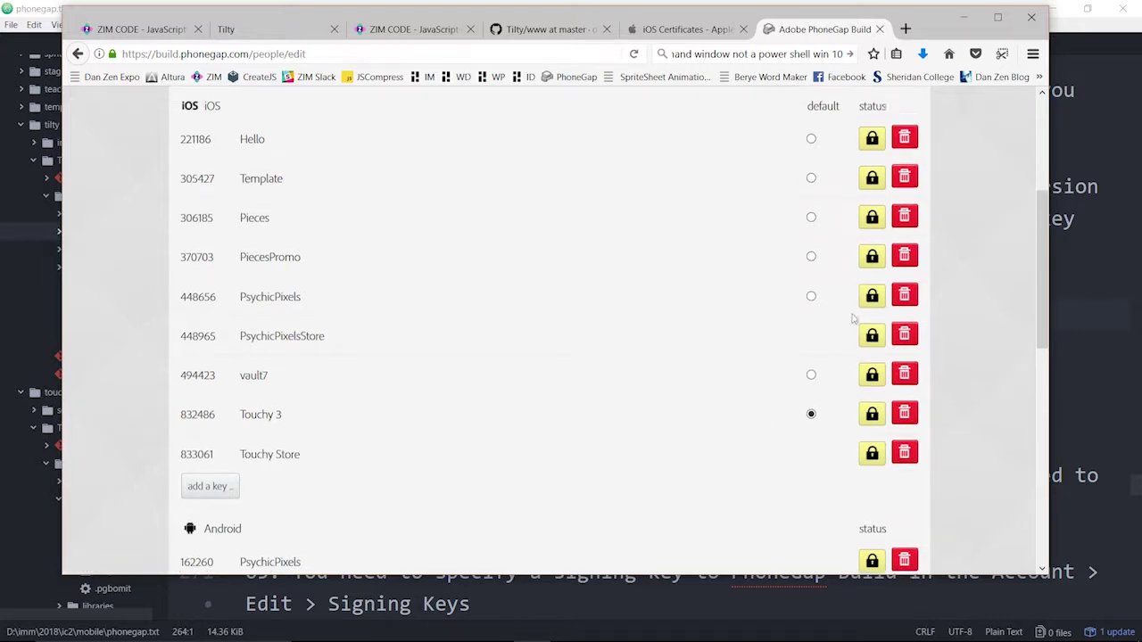
# Start adding a new iOS signing key titled "Tilty" and view its certificate and provisioning profile fields
pyautogui.scroll(2, 853, 322)
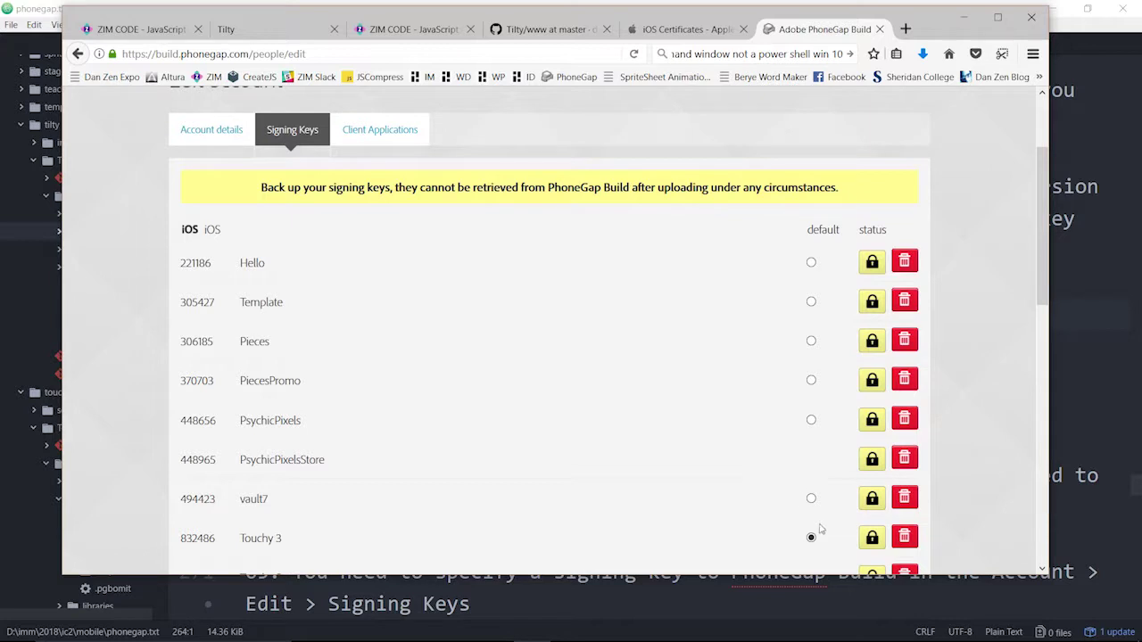
pyautogui.scroll(-2, 819, 521)
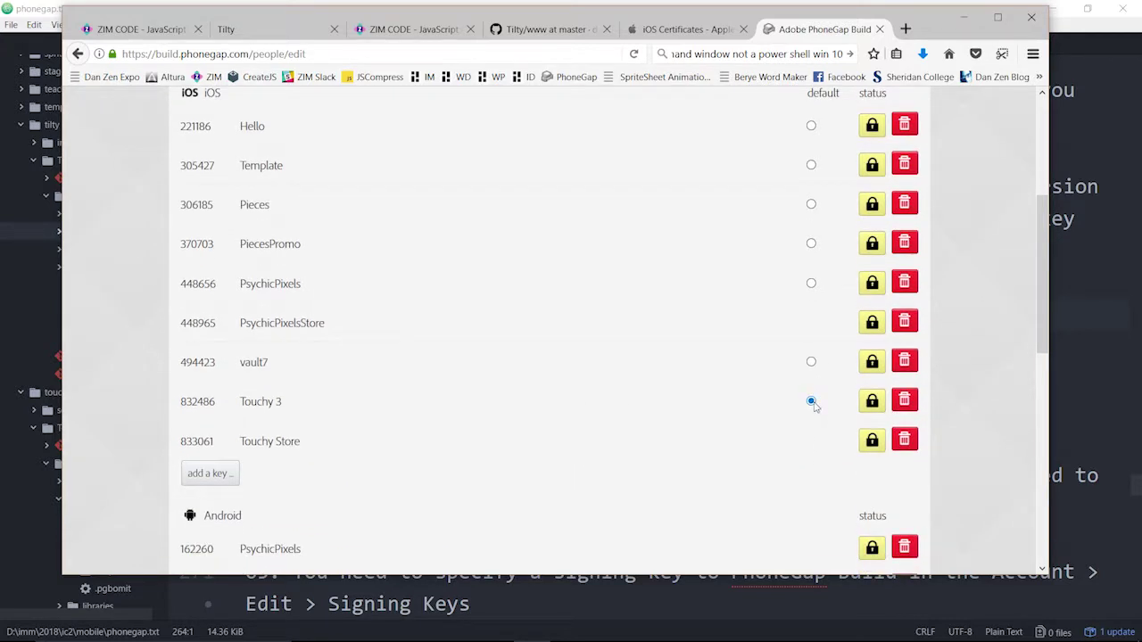
pyautogui.click(222, 476)
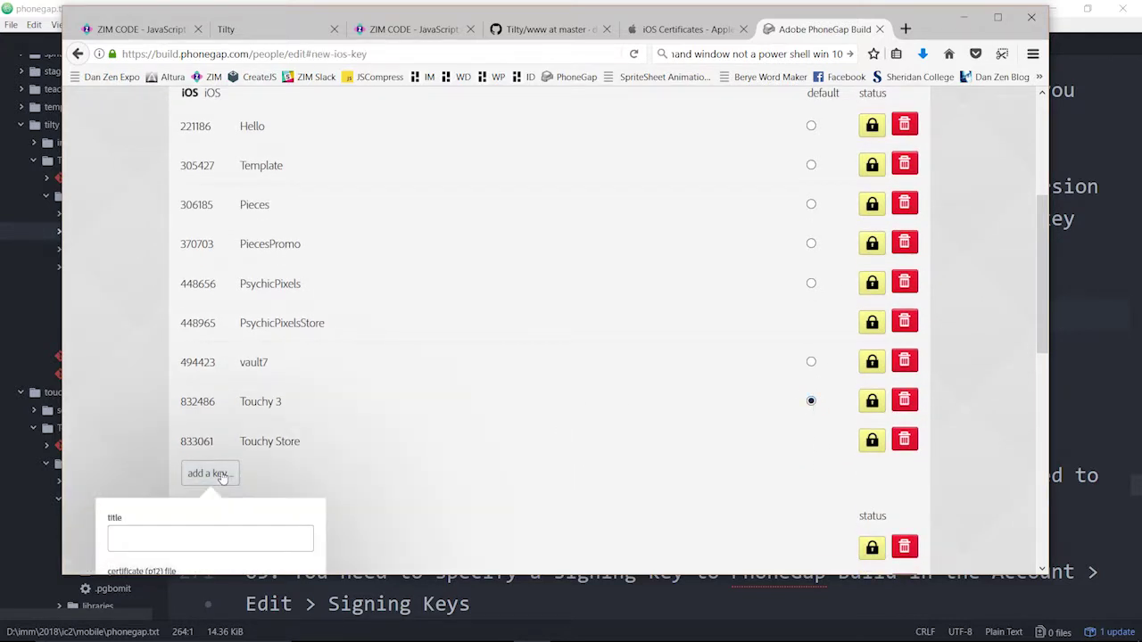
pyautogui.click(200, 537)
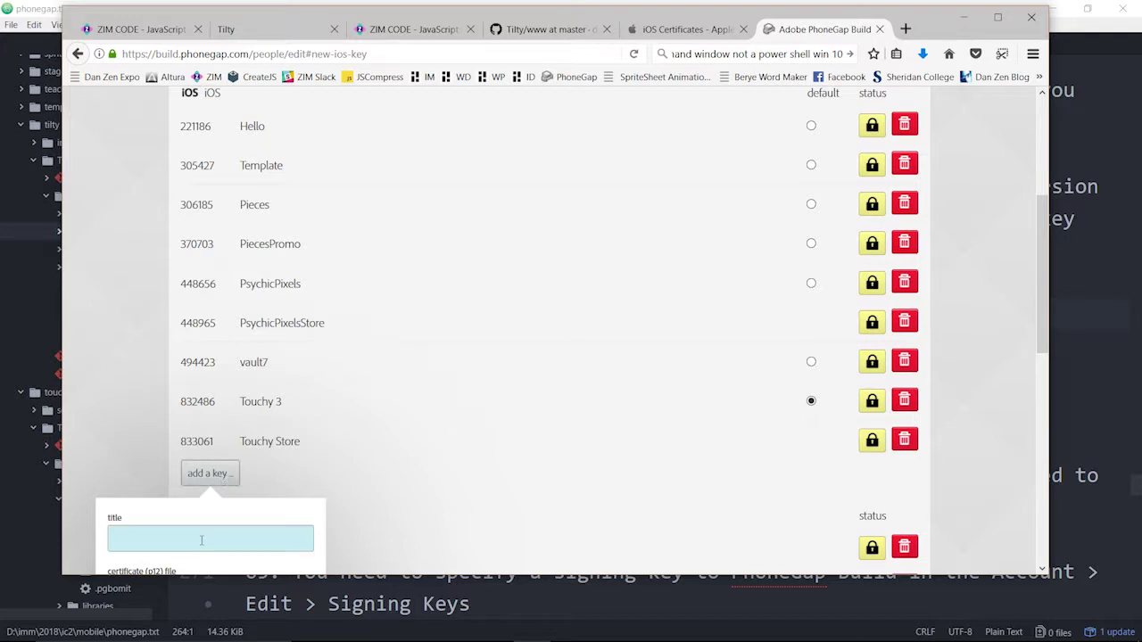
pyautogui.write('Tilty')
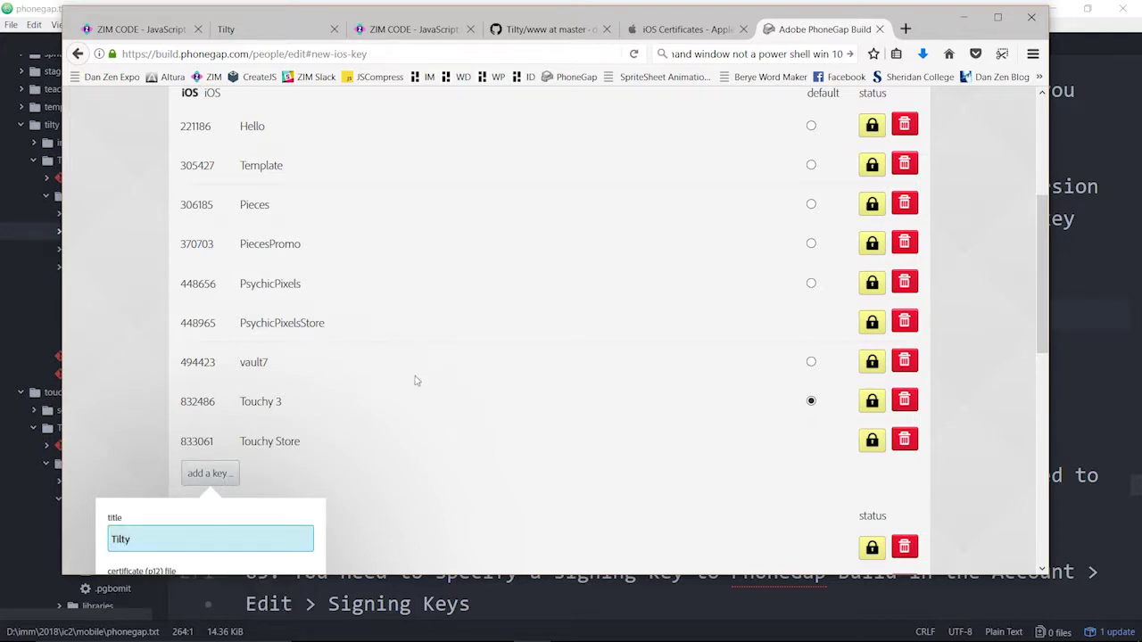
pyautogui.scroll(-3, 463, 373)
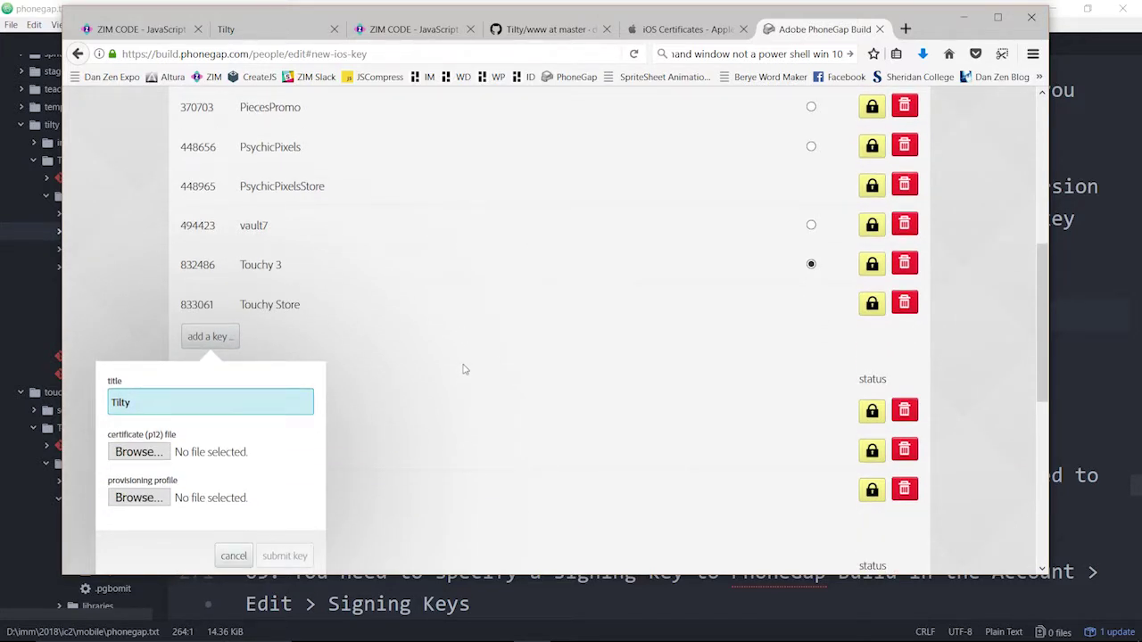
pyautogui.scroll(5, 462, 369)
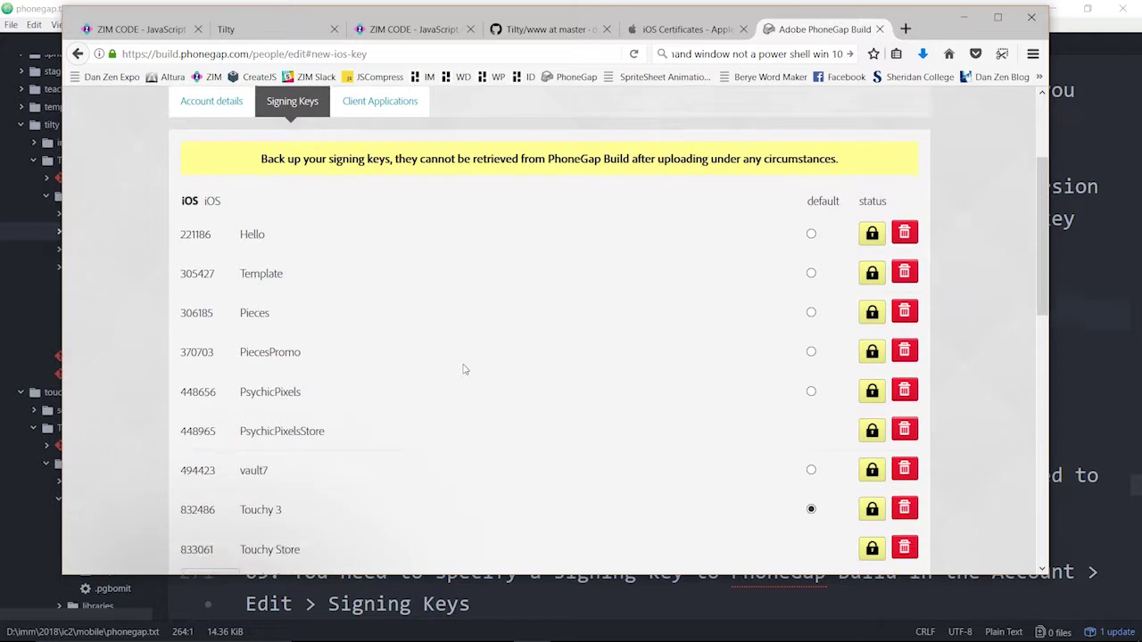
pyautogui.scroll(-2, 464, 369)
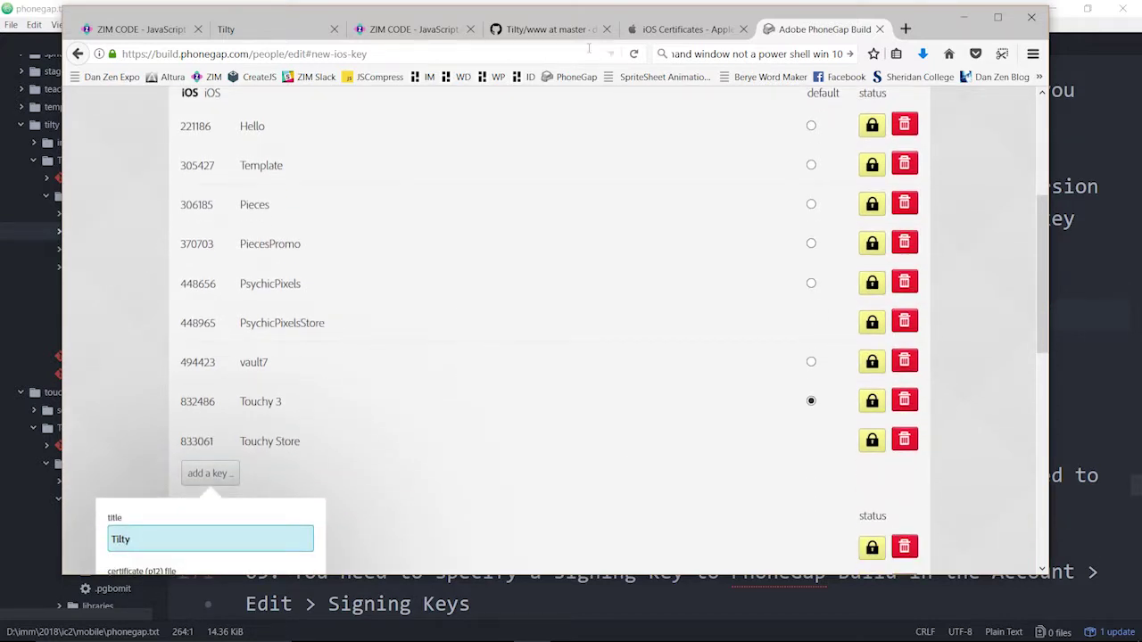
# Switch to the Apple Developer site, go to iTunes Connect and look at the apps listed under My Apps
pyautogui.click(673, 30)
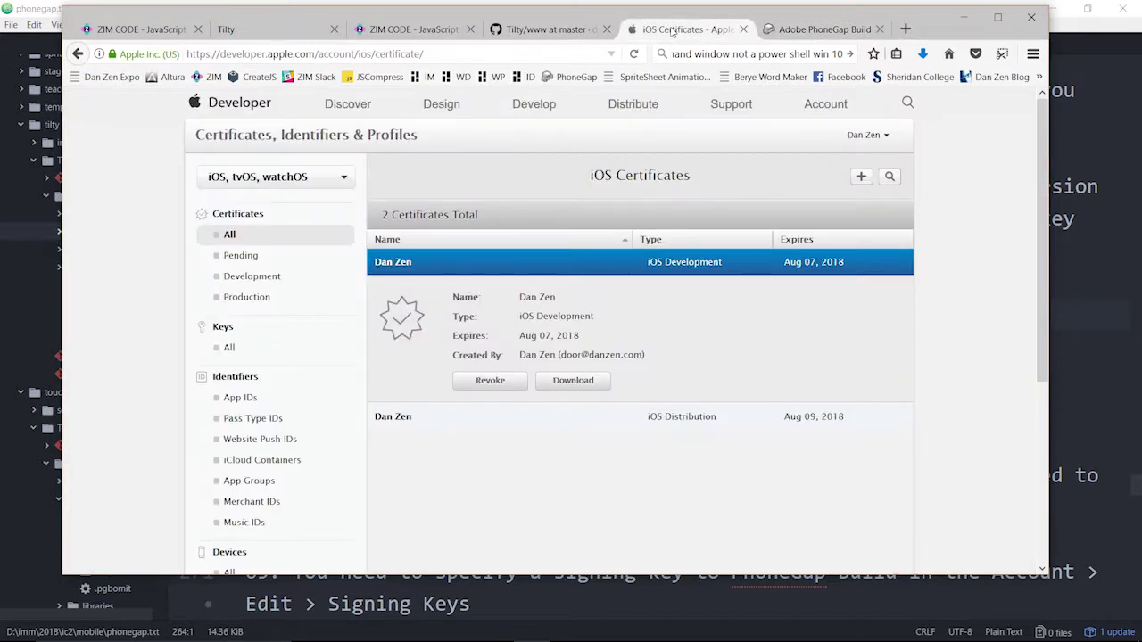
pyautogui.click(826, 104)
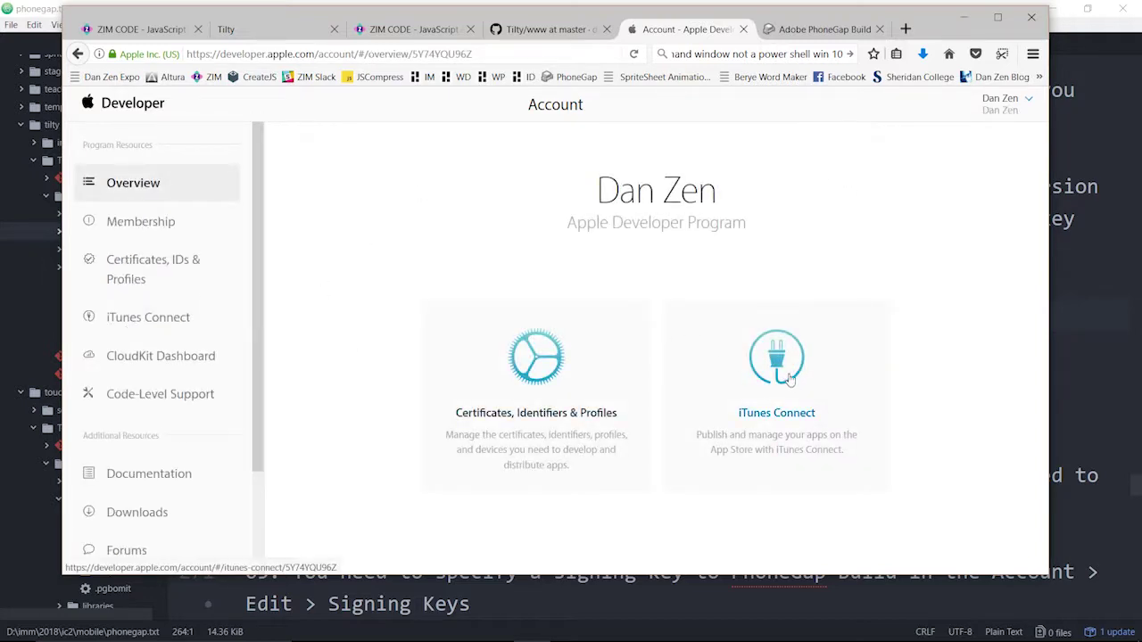
pyautogui.click(788, 377)
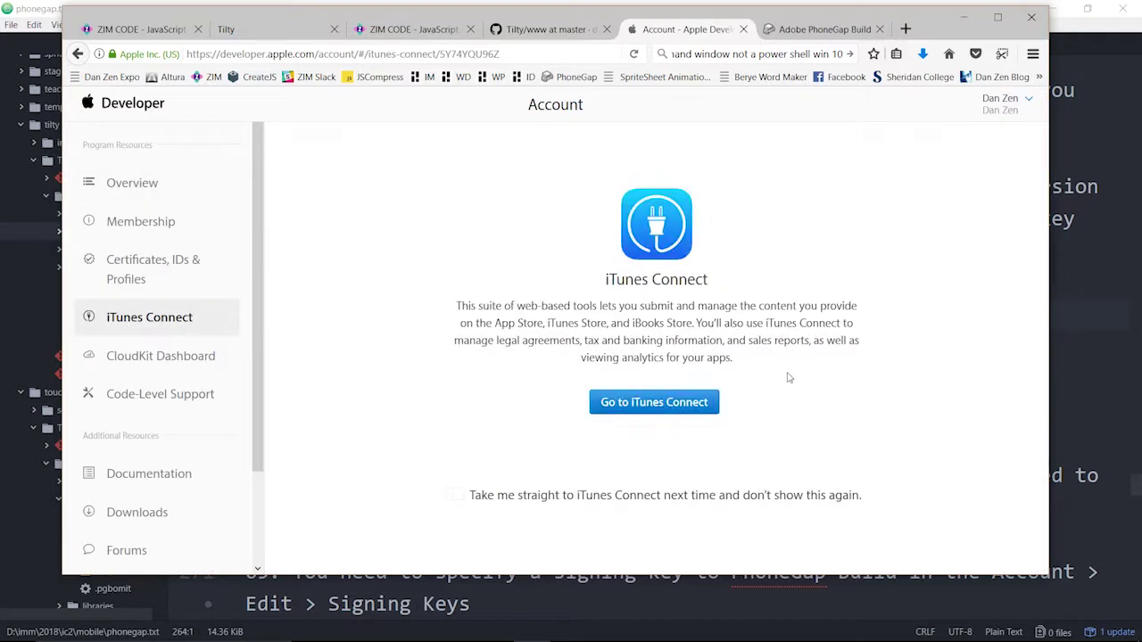
pyautogui.click(675, 404)
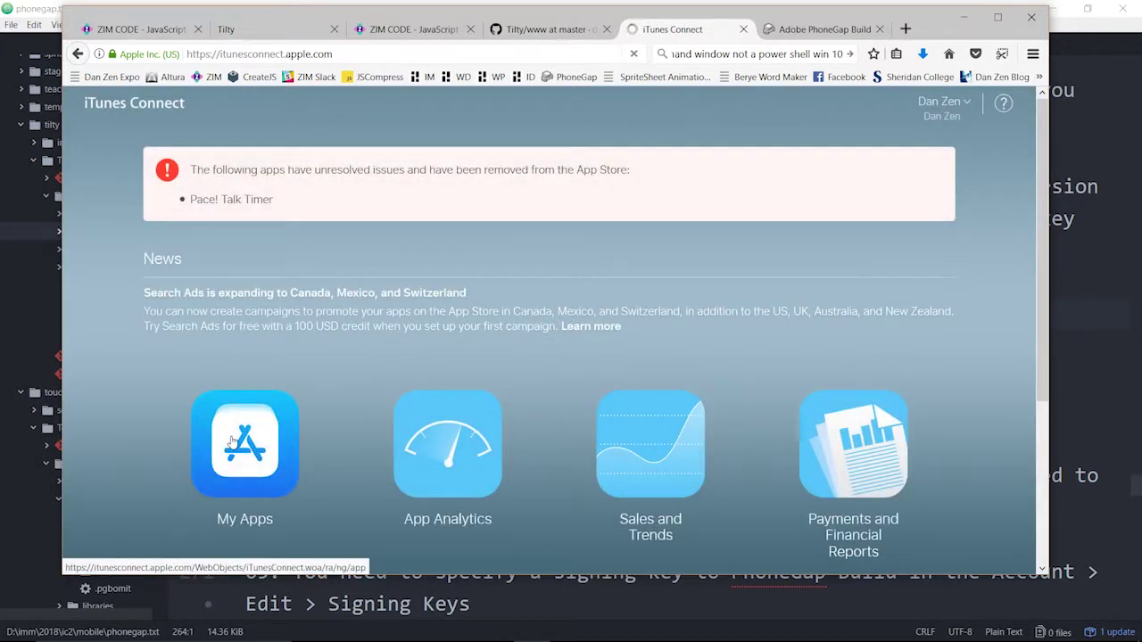
pyautogui.click(232, 441)
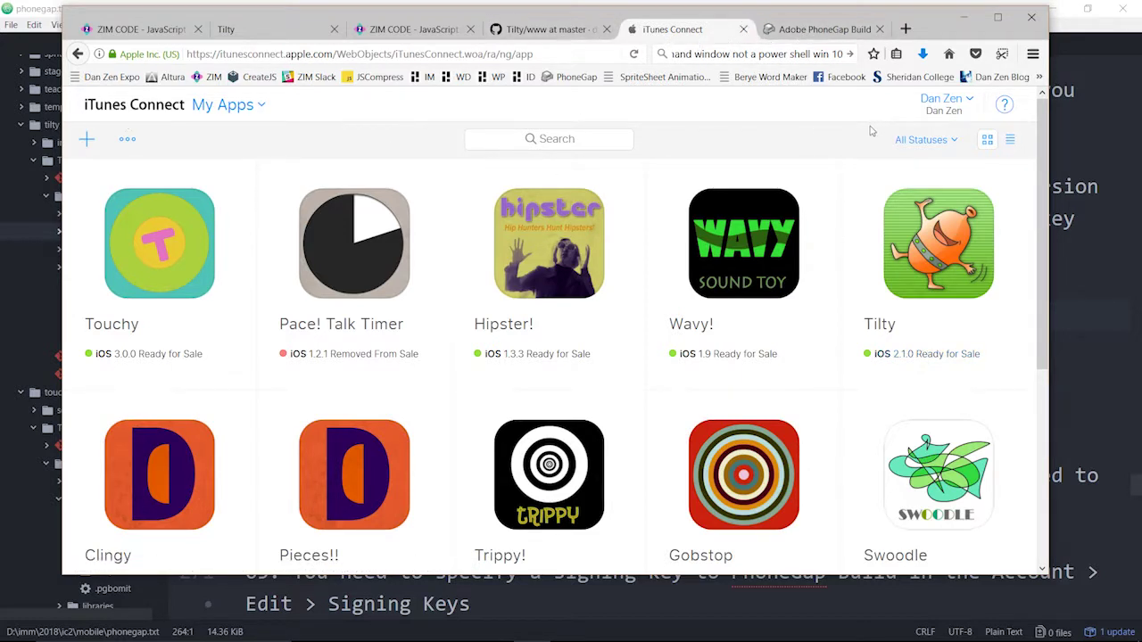
# Return to the Apple Developer account and open its Certificates, IDs & Profiles section
pyautogui.click(78, 54)
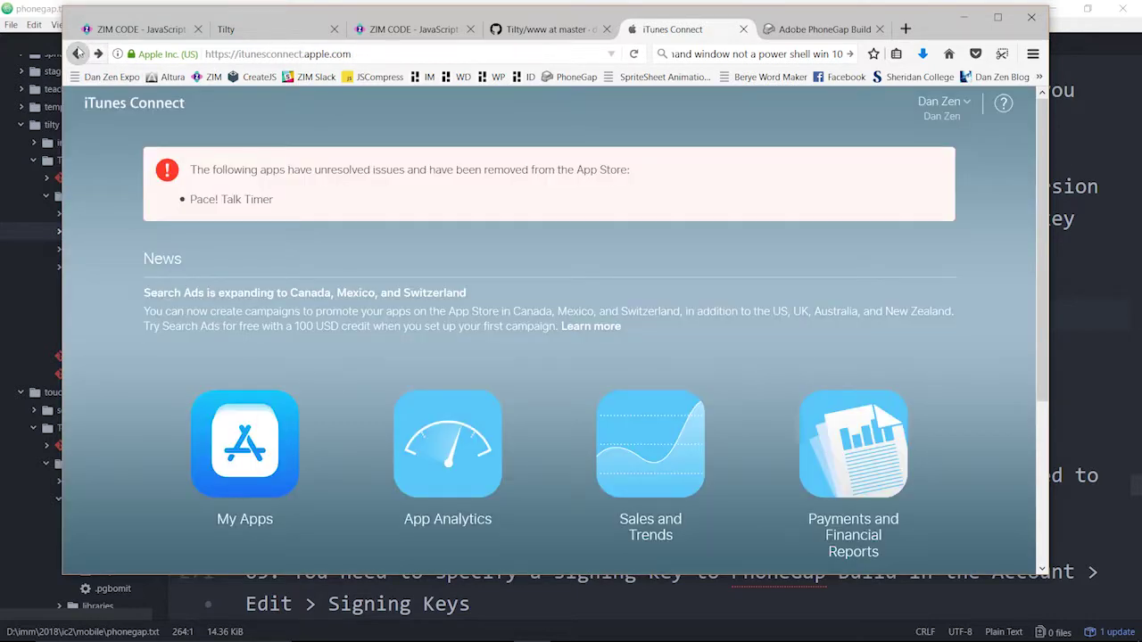
pyautogui.click(77, 53)
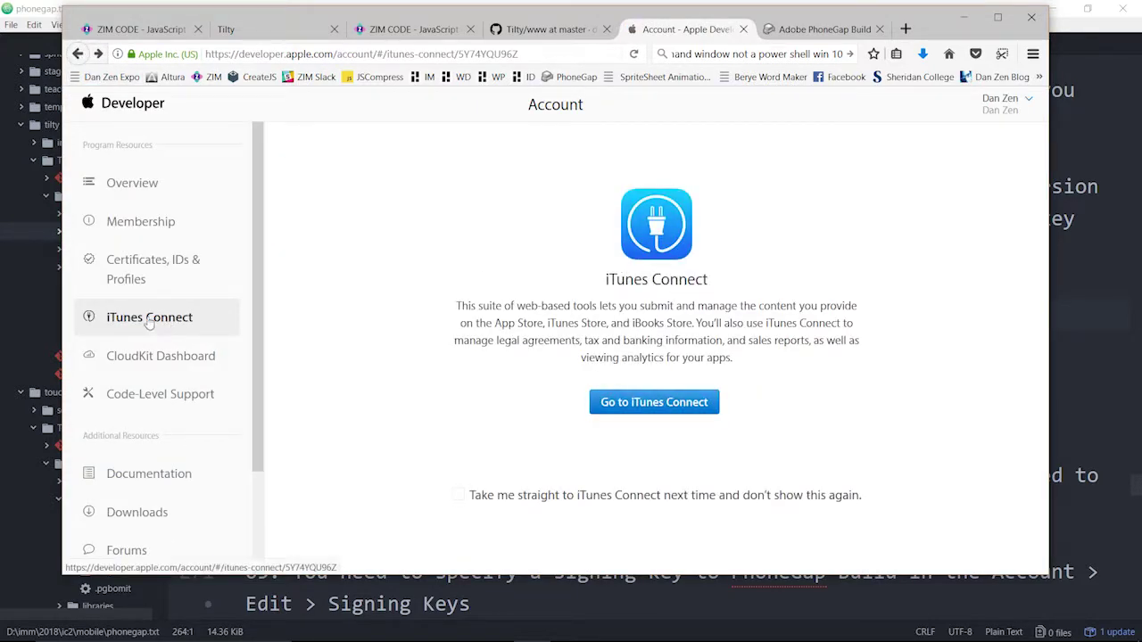
pyautogui.click(140, 265)
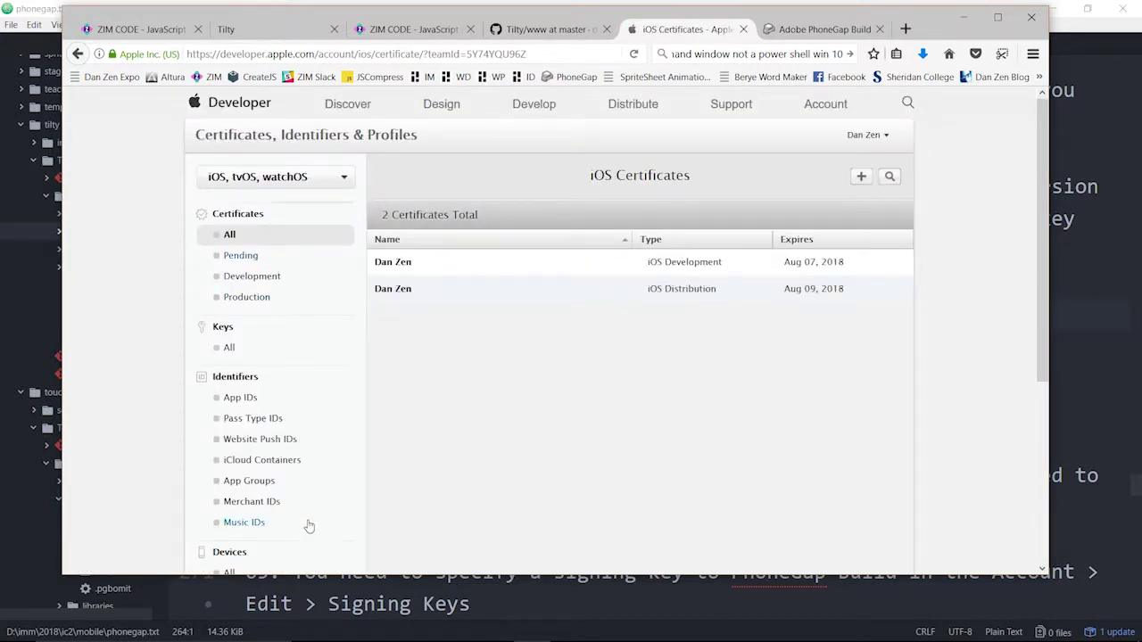
# Back in PhoneGap Build, retitle the iOS key "Tilty 3" and browse to C:\OpenSSL-Win64\bin for its certificate file
pyautogui.click(822, 29)
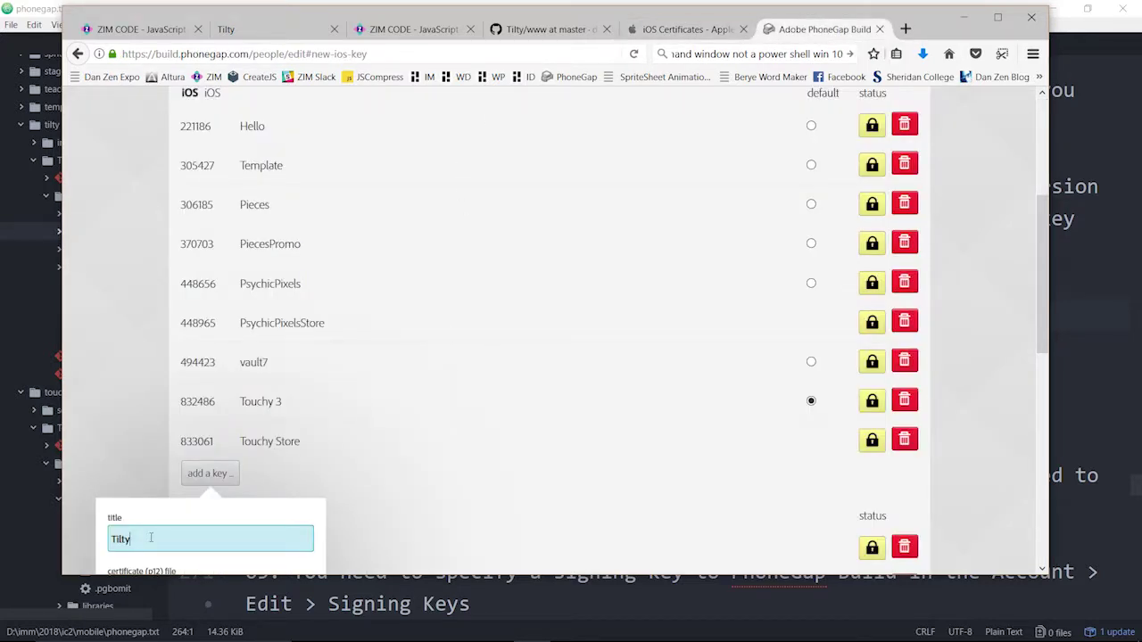
pyautogui.scroll(-3, 613, 454)
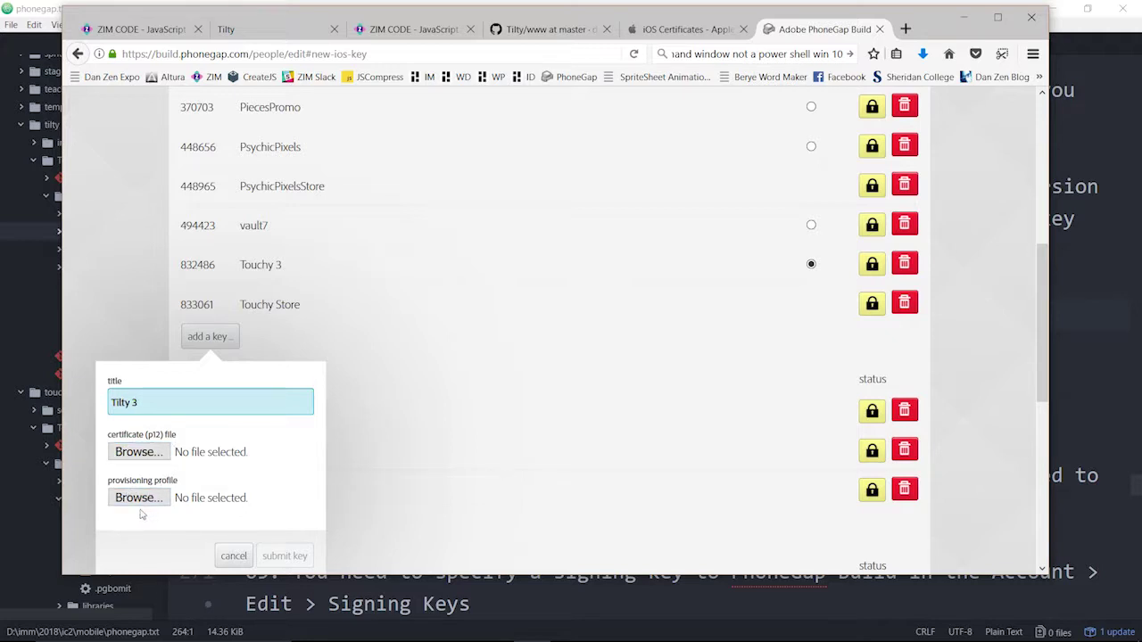
pyautogui.click(147, 456)
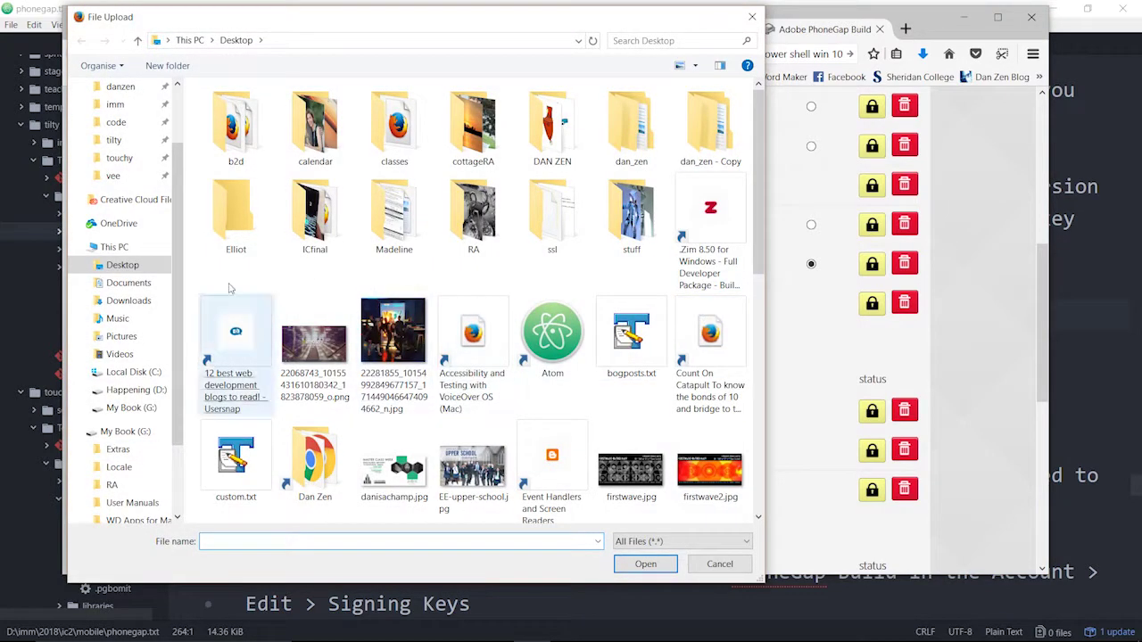
pyautogui.scroll(2, 134, 178)
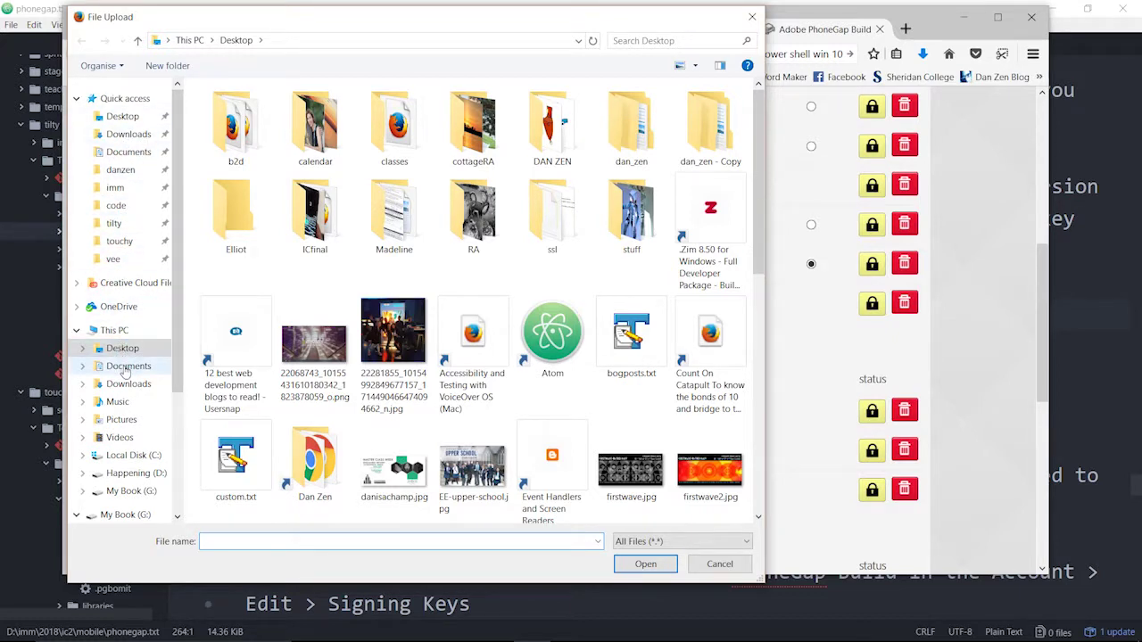
pyautogui.click(134, 457)
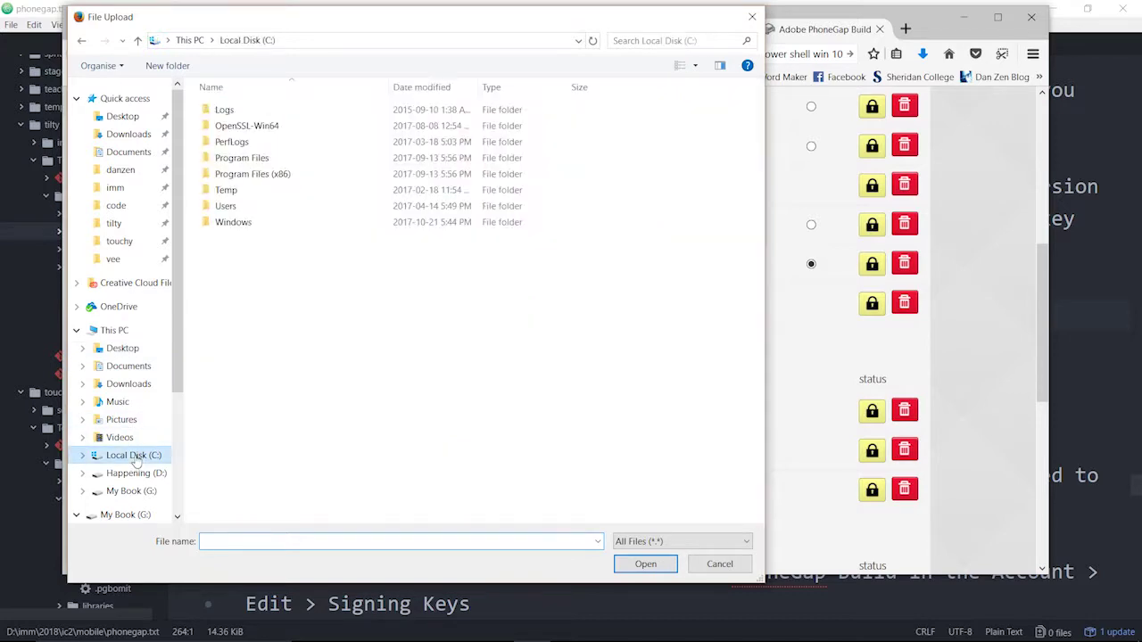
pyautogui.doubleClick(243, 127)
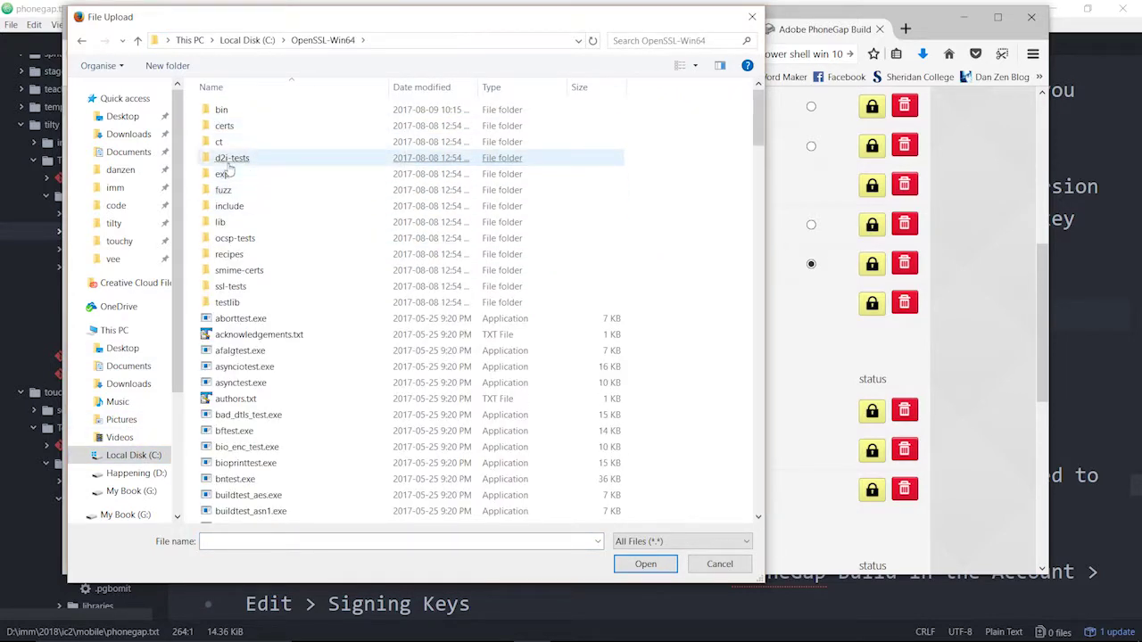
pyautogui.click(222, 113)
pyautogui.doubleClick(222, 112)
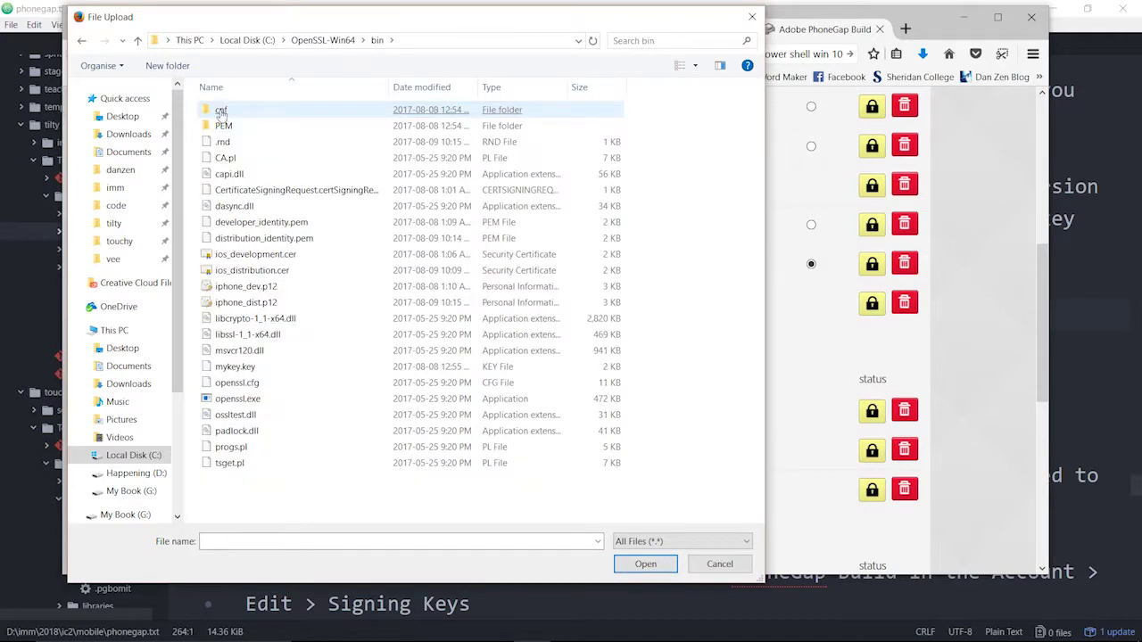
# Compare the iOS certificate files in the folder and choose iphone_dev.p12 as the key's certificate
pyautogui.click(268, 255)
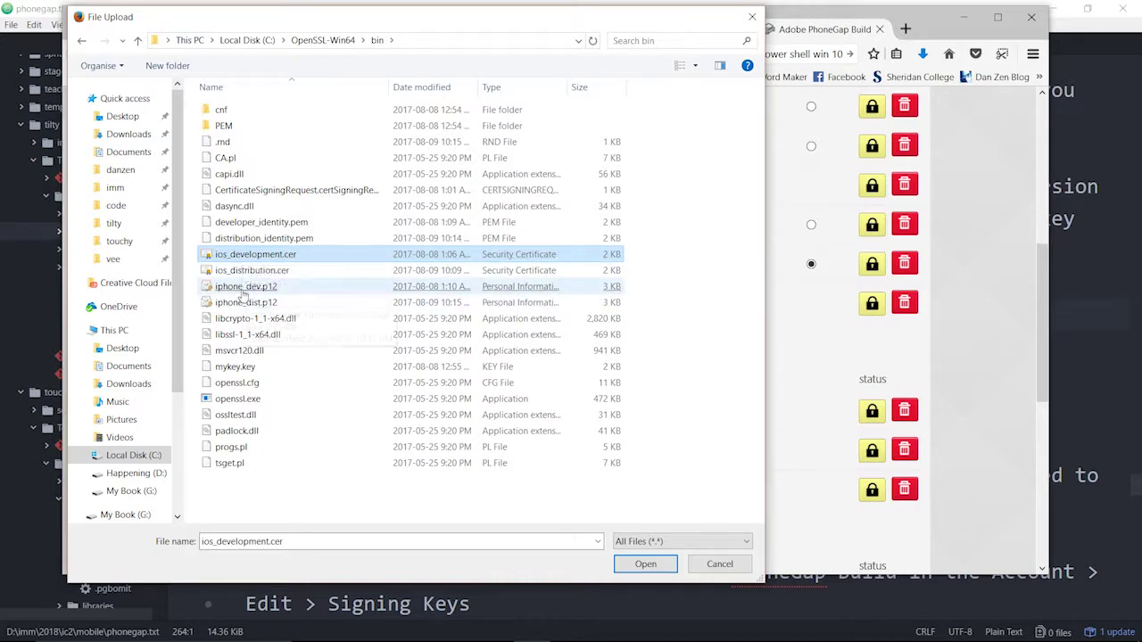
pyautogui.click(253, 269)
pyautogui.click(253, 257)
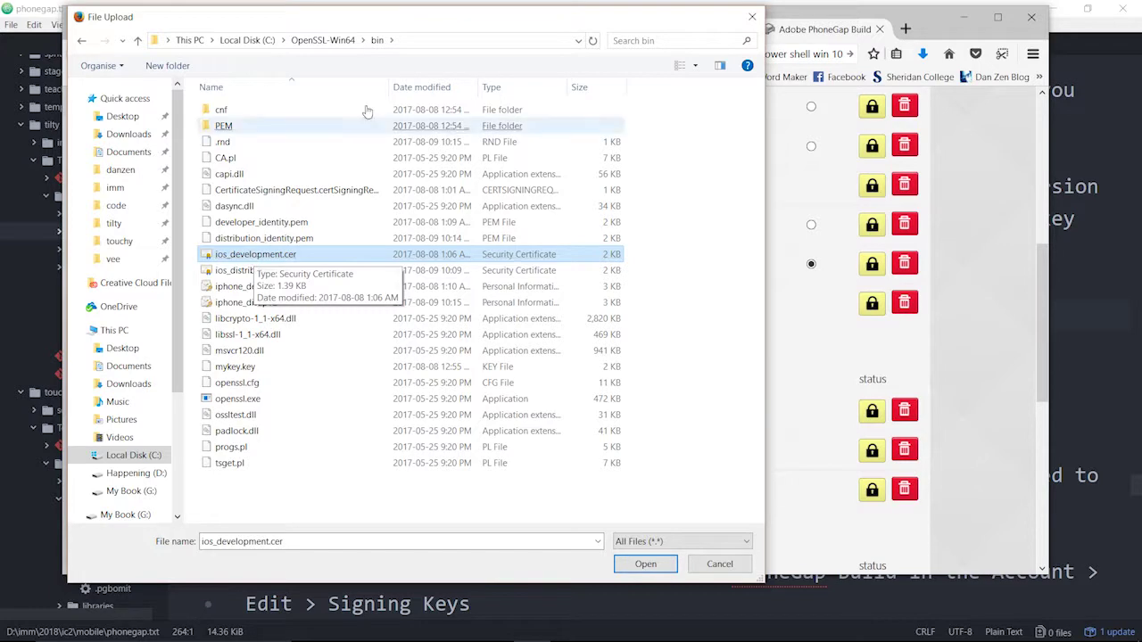
pyautogui.moveTo(377, 20); pyautogui.dragTo(596, 45)
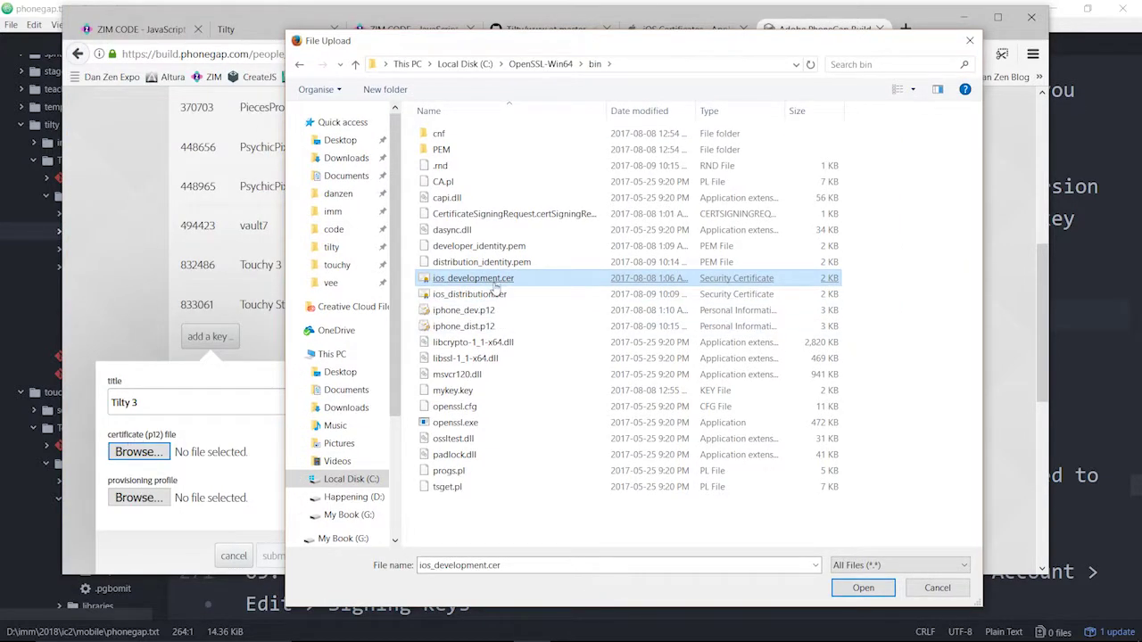
pyautogui.click(446, 312)
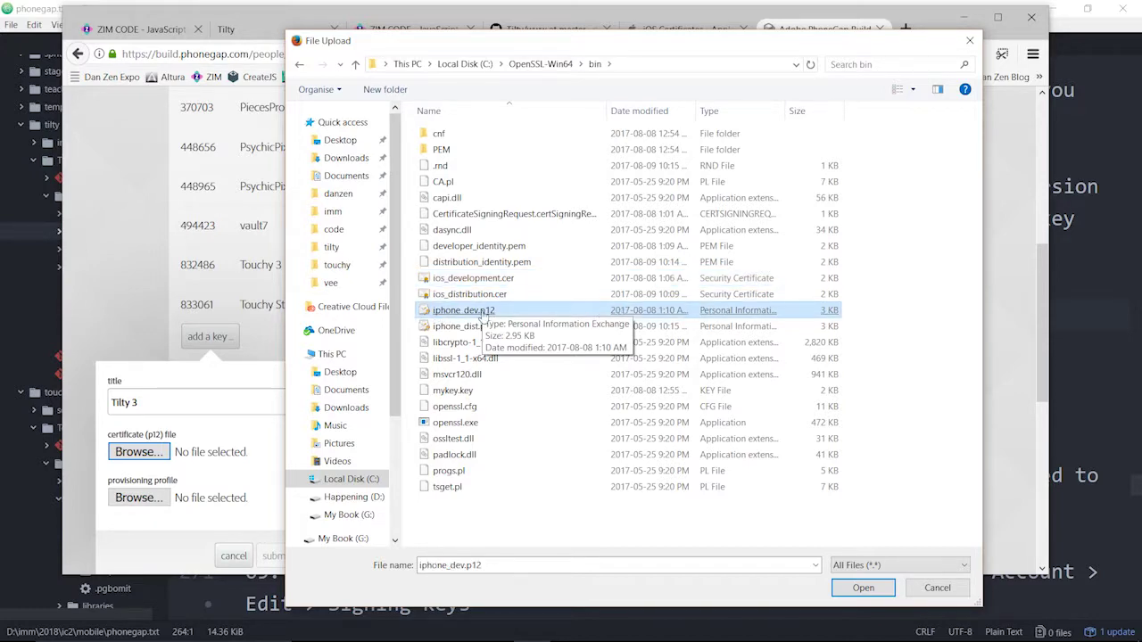
pyautogui.doubleClick(470, 318)
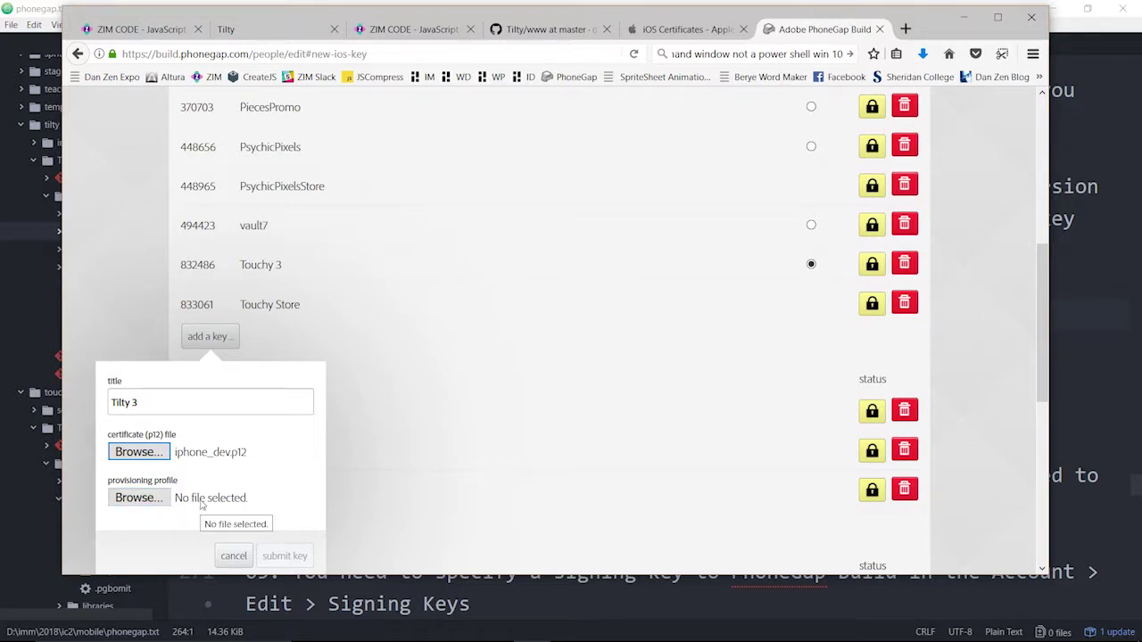
pyautogui.click(979, 438)
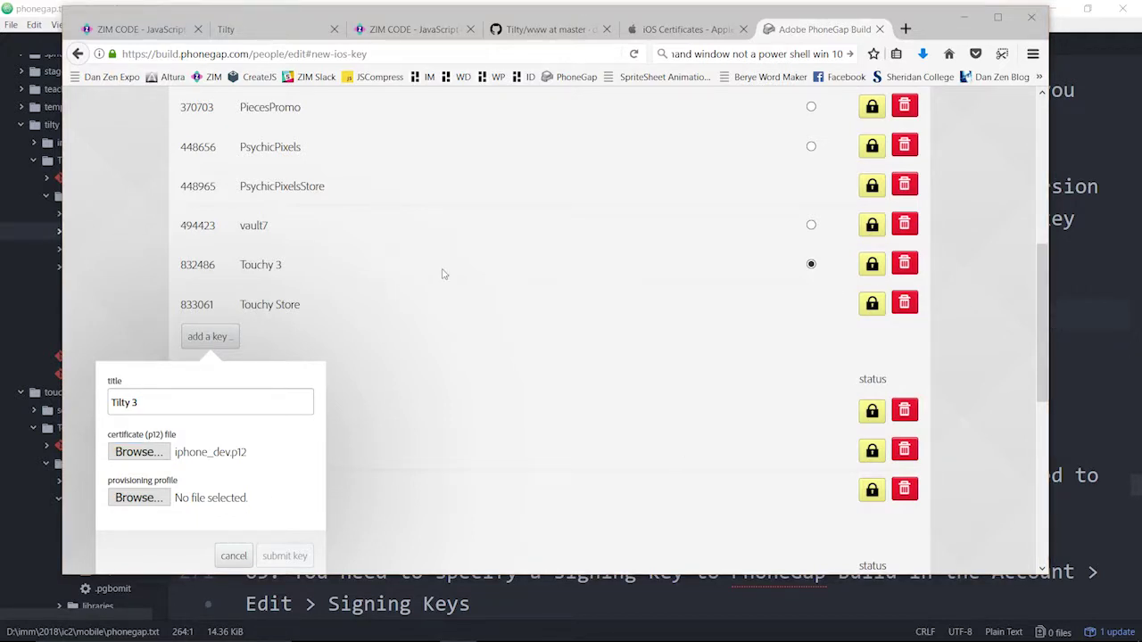
# Switch to the Apple Developer site and open the list of all registered devices
pyautogui.click(680, 29)
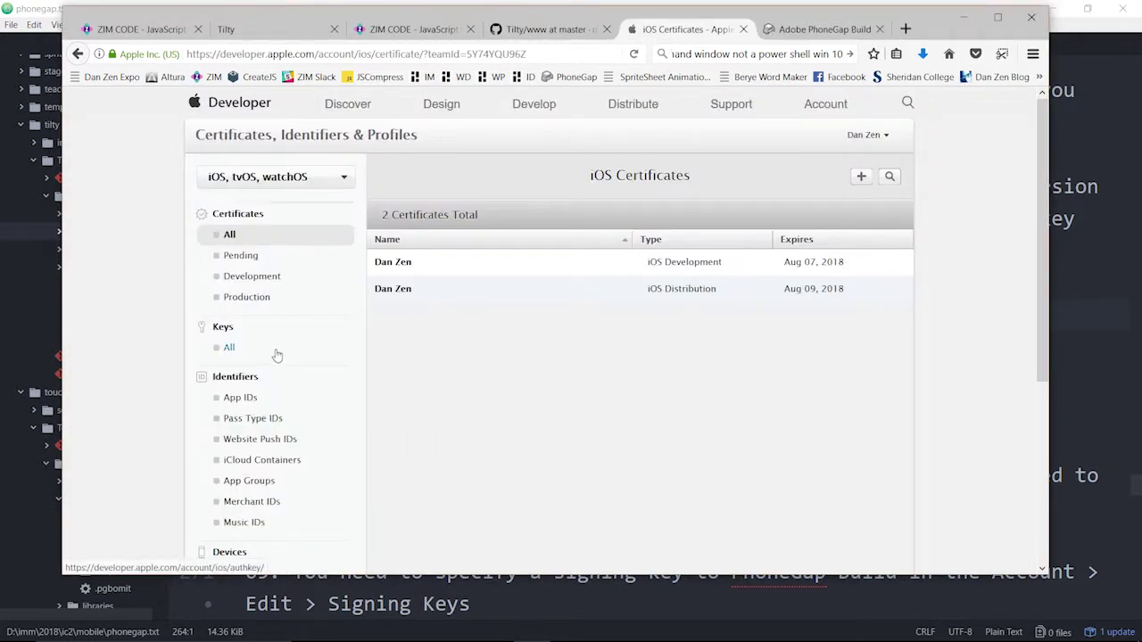
pyautogui.scroll(-3, 275, 357)
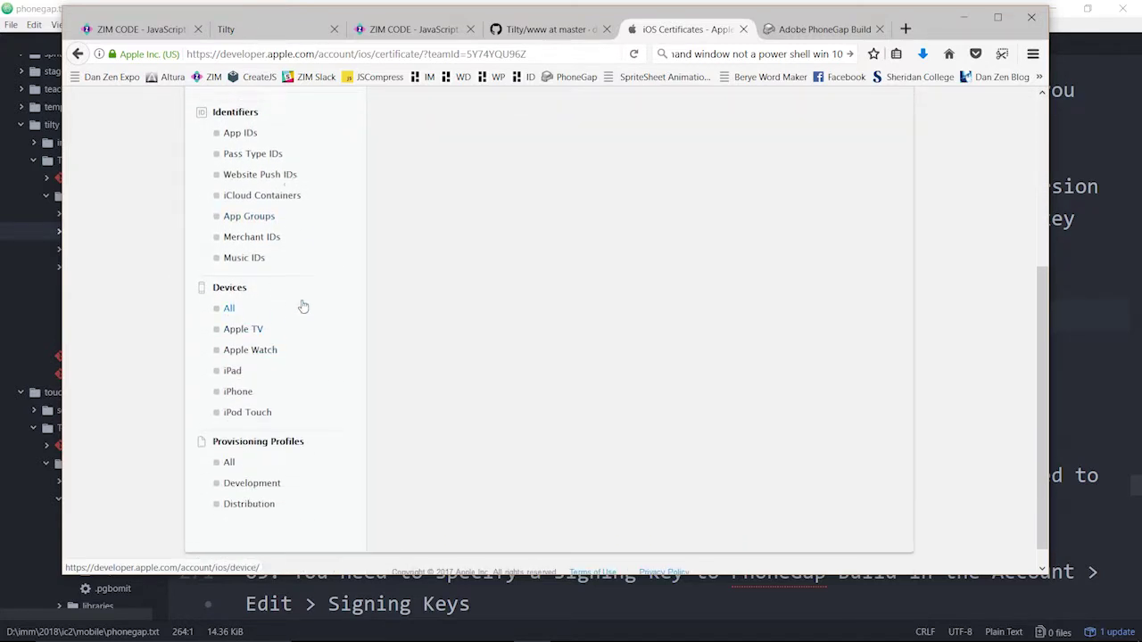
pyautogui.scroll(2, 301, 306)
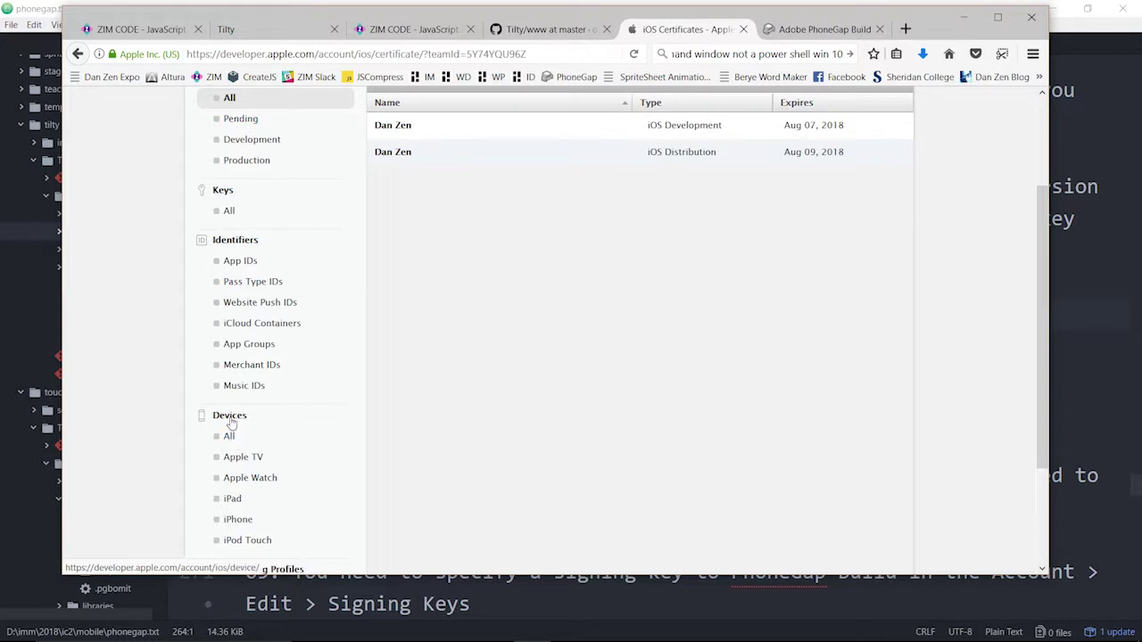
pyautogui.scroll(-2, 237, 420)
pyautogui.click(229, 301)
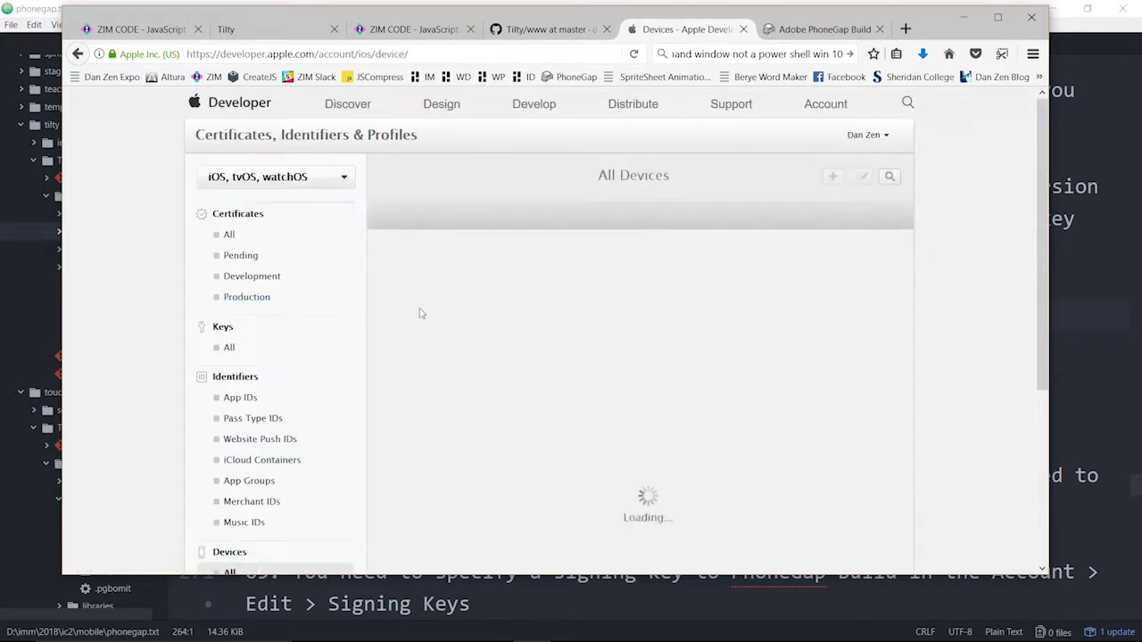
# Open the form for registering a new device and examine its Name and UDID fields
pyautogui.click(833, 177)
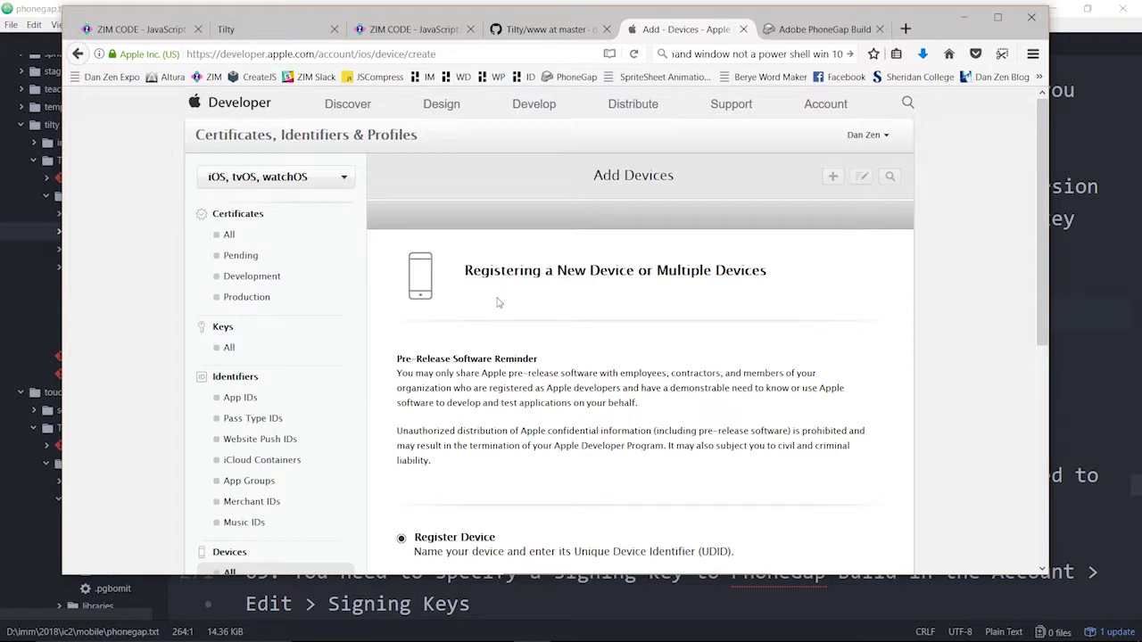
pyautogui.scroll(-2, 575, 386)
pyautogui.click(517, 446)
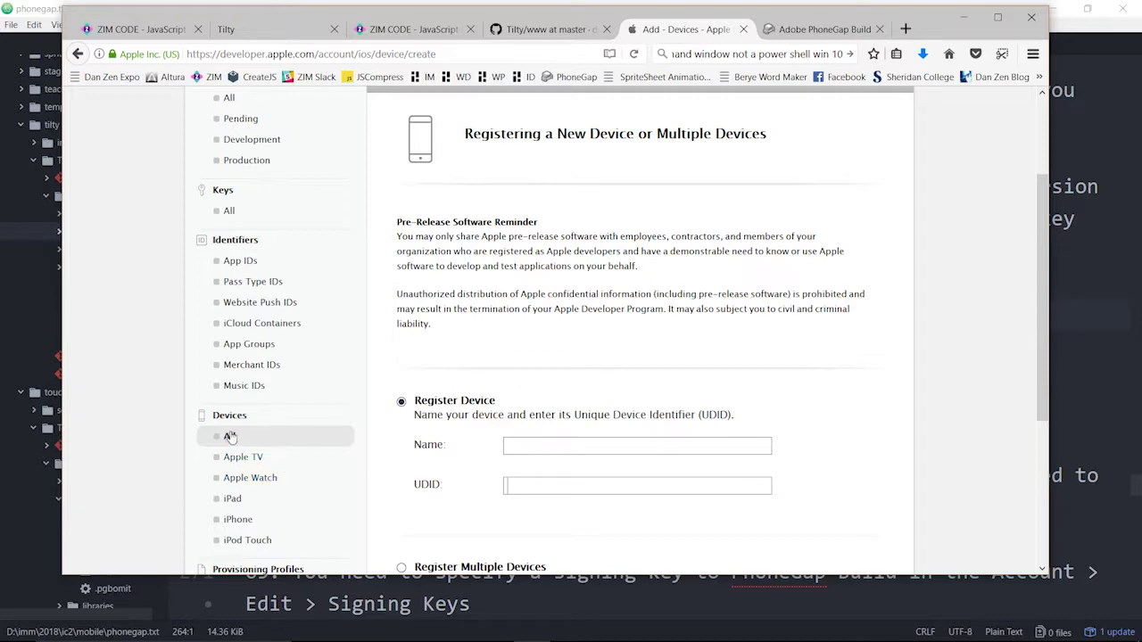
# Leave the device registration form and return to the list of all registered devices
pyautogui.scroll(-3, 559, 434)
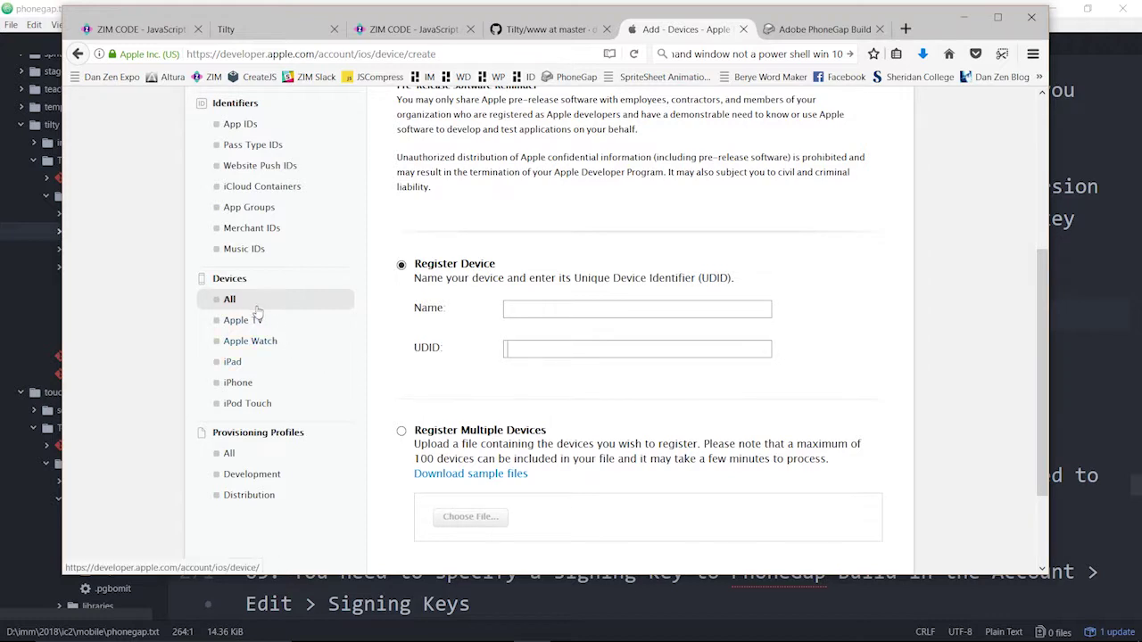
pyautogui.click(229, 299)
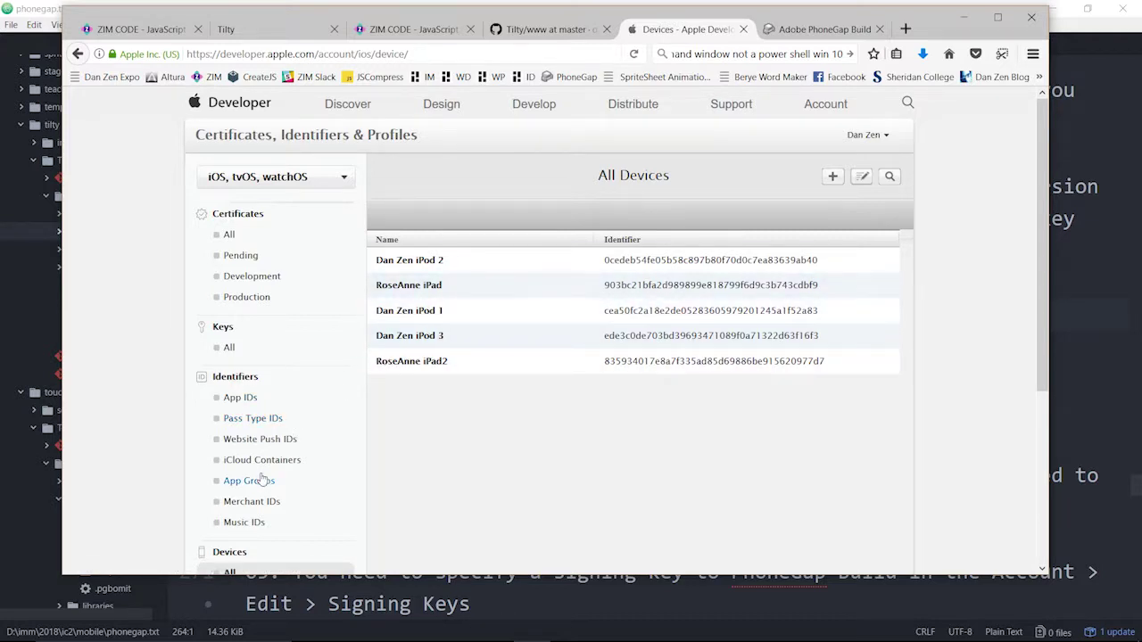
pyautogui.scroll(-2, 273, 464)
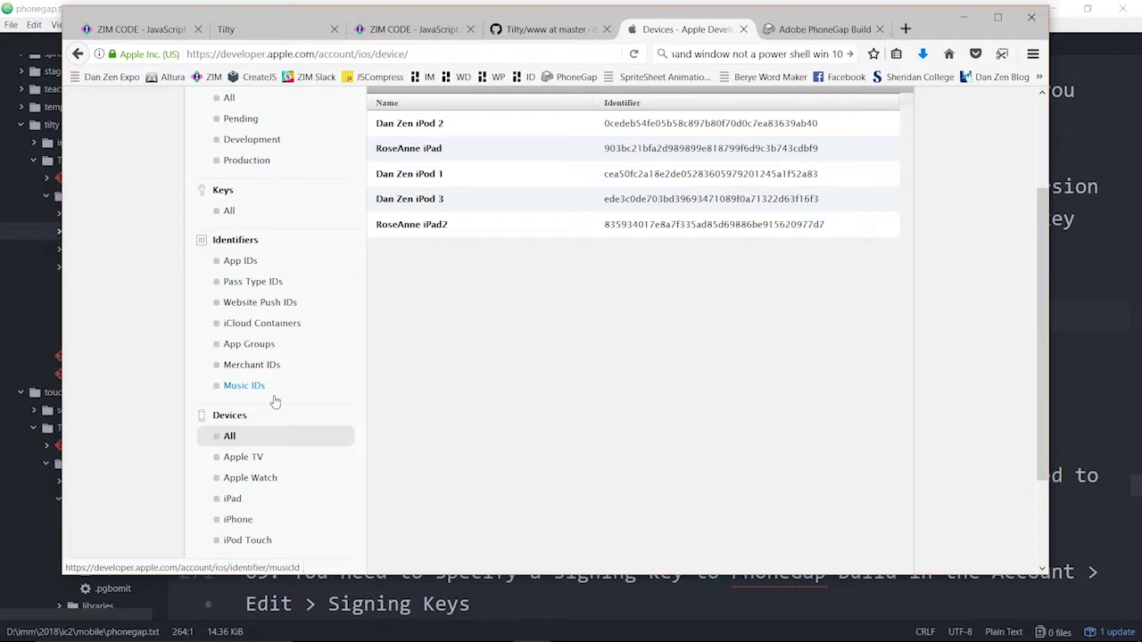
pyautogui.scroll(-2, 295, 408)
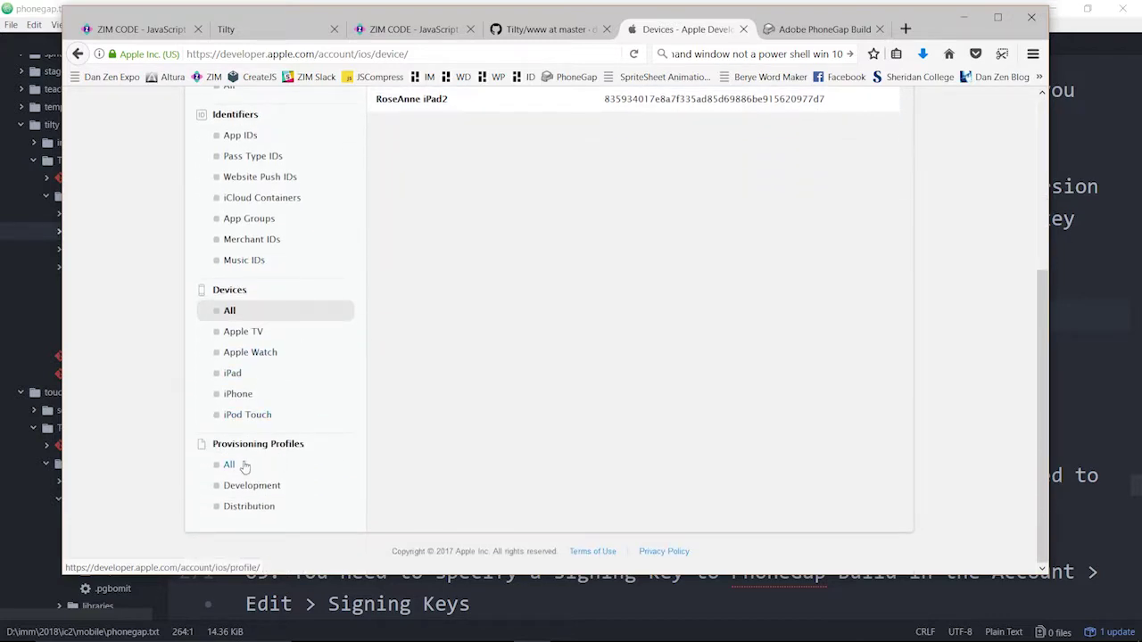
# Open the iOS App IDs list and examine the Tilty App ID's details and its application services
pyautogui.click(241, 135)
pyautogui.click(390, 326)
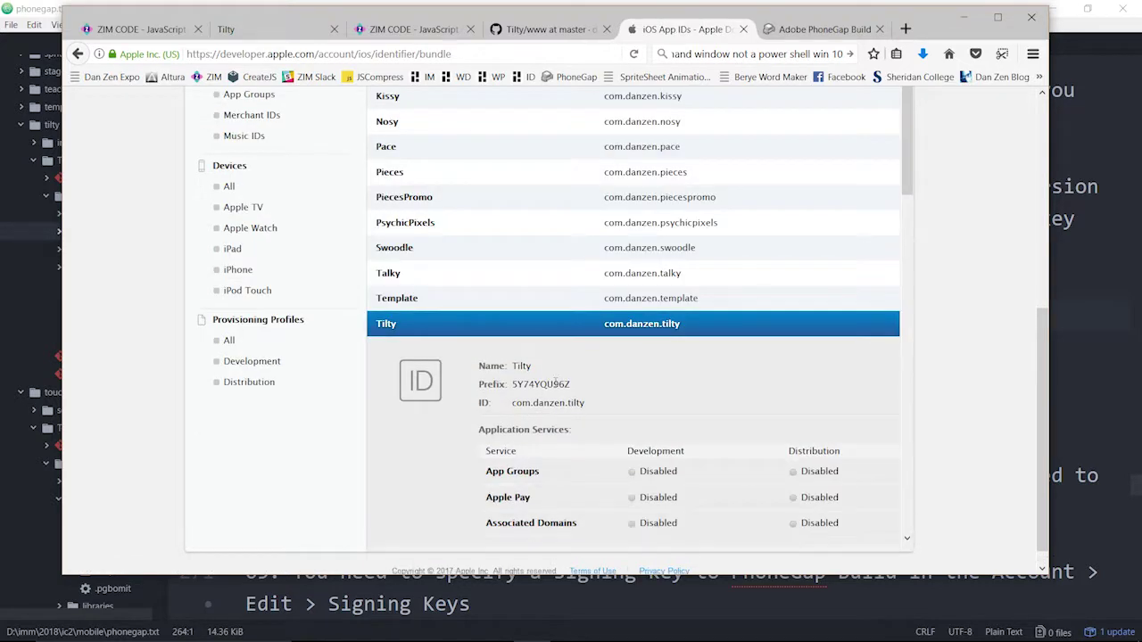
pyautogui.scroll(-1, 678, 378)
pyautogui.scroll(-2, 678, 378)
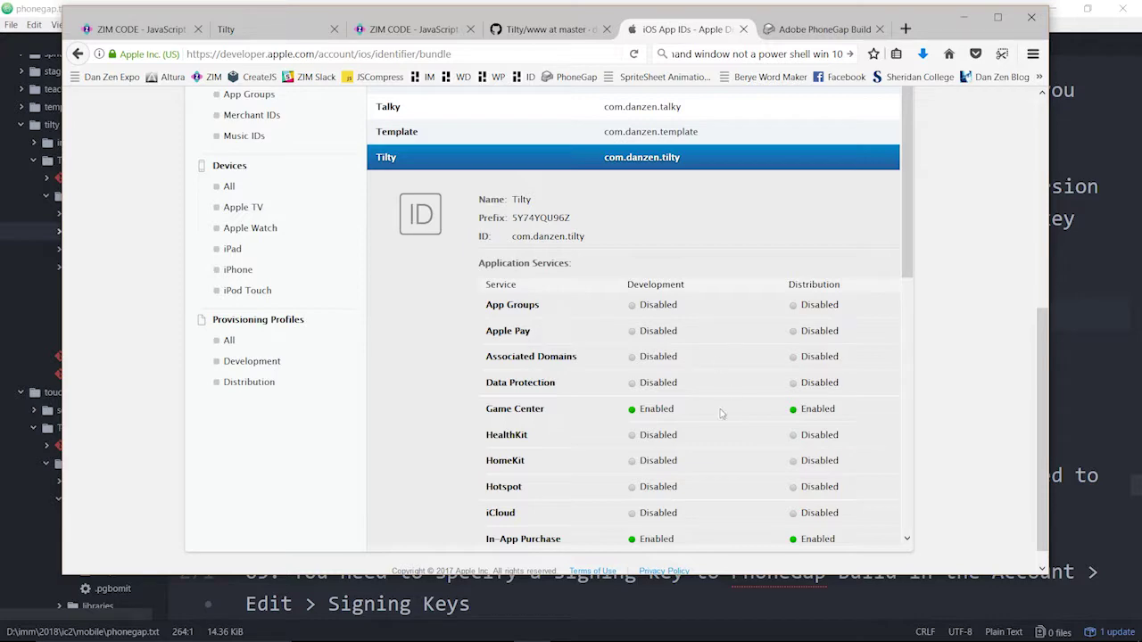
pyautogui.scroll(-4, 756, 425)
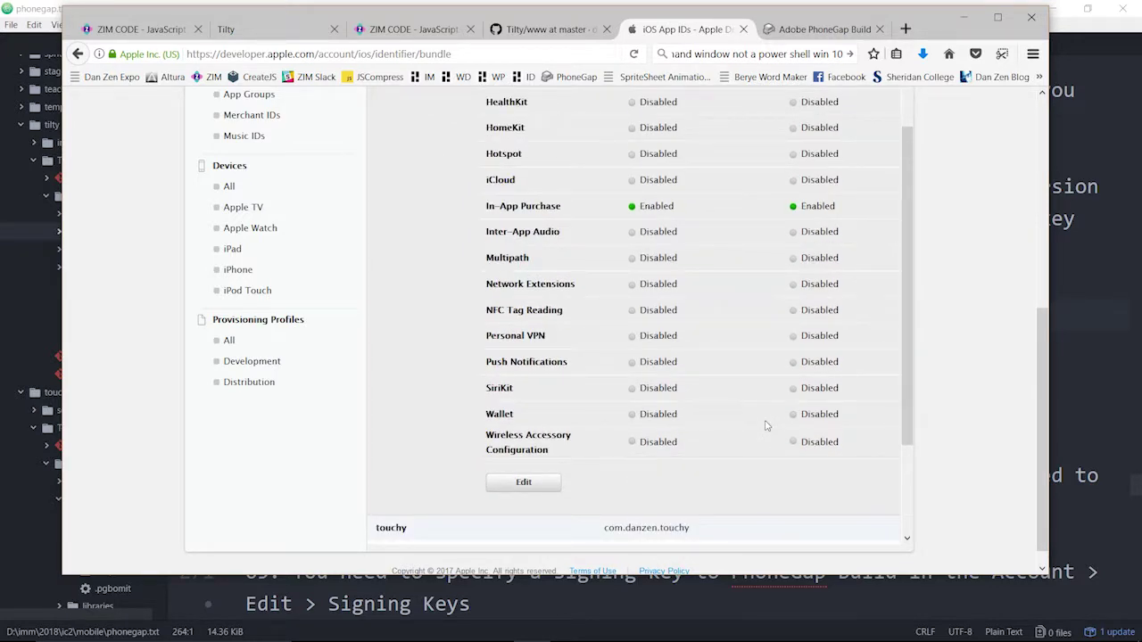
pyautogui.scroll(6, 767, 422)
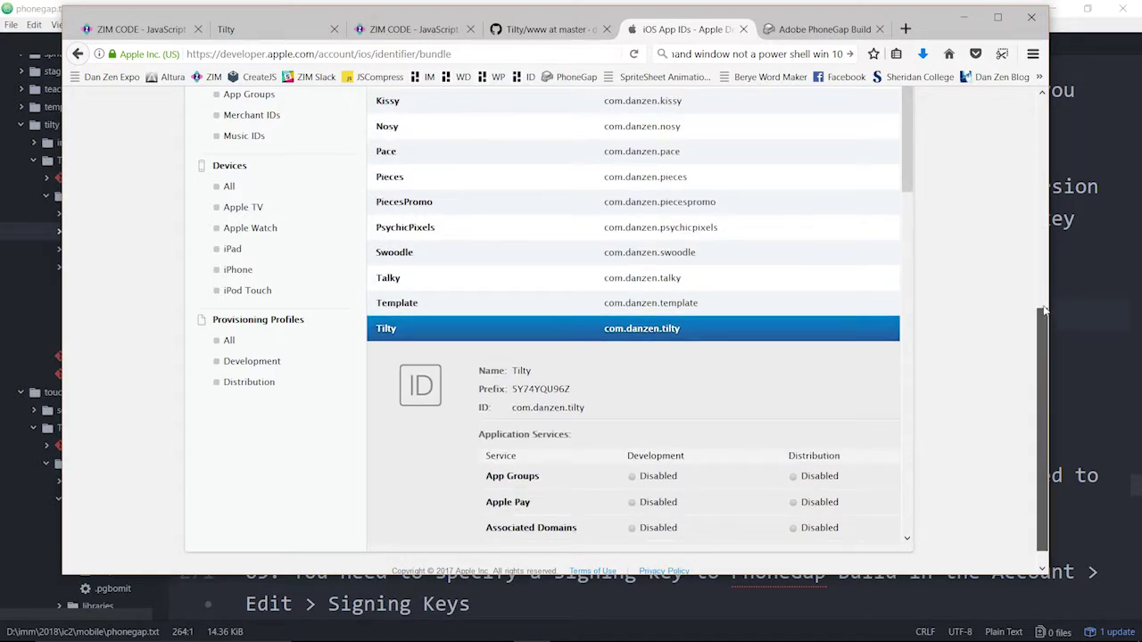
# Open the form for registering a new App ID and examine its Name, Prefix and explicit Bundle ID fields
pyautogui.moveTo(1042, 318); pyautogui.dragTo(1035, 105)
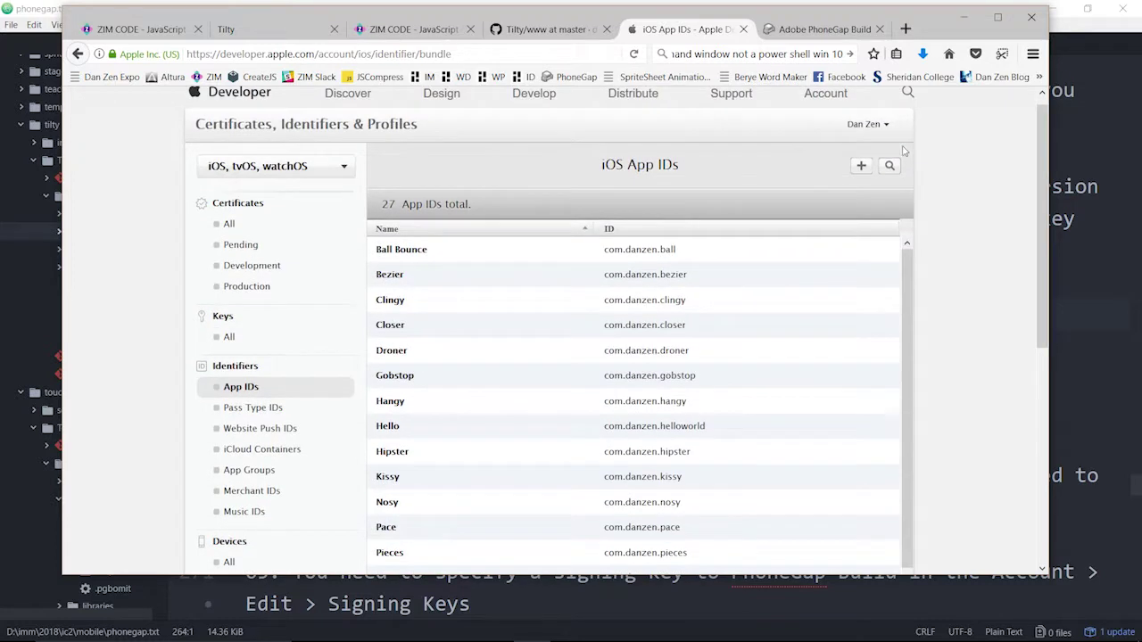
pyautogui.click(861, 176)
pyautogui.scroll(-3, 577, 433)
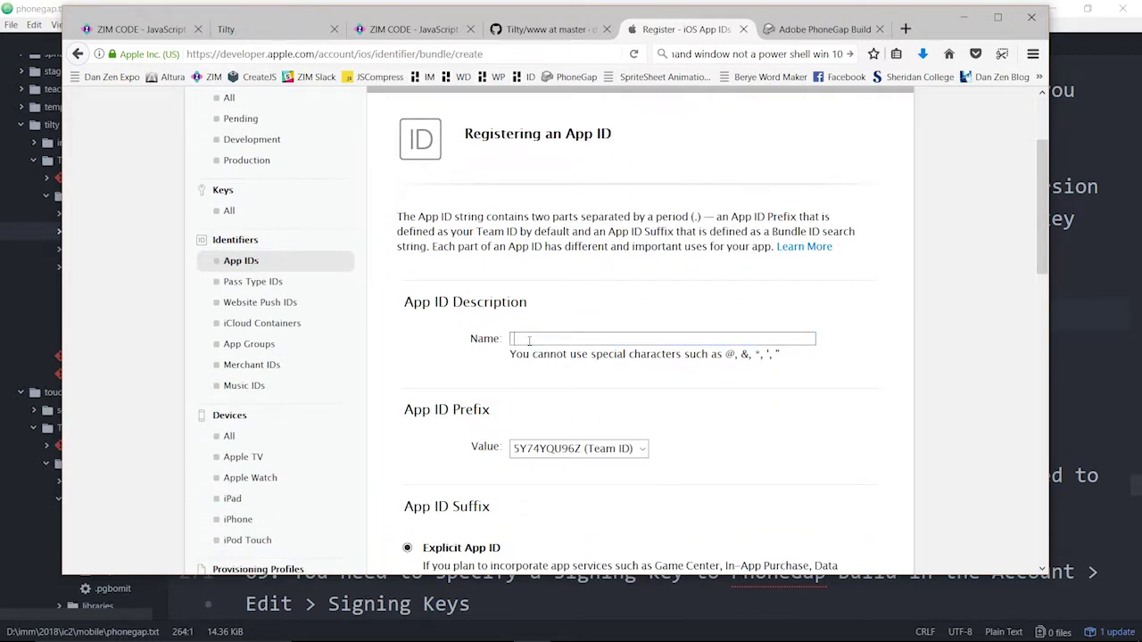
pyautogui.scroll(-3, 593, 453)
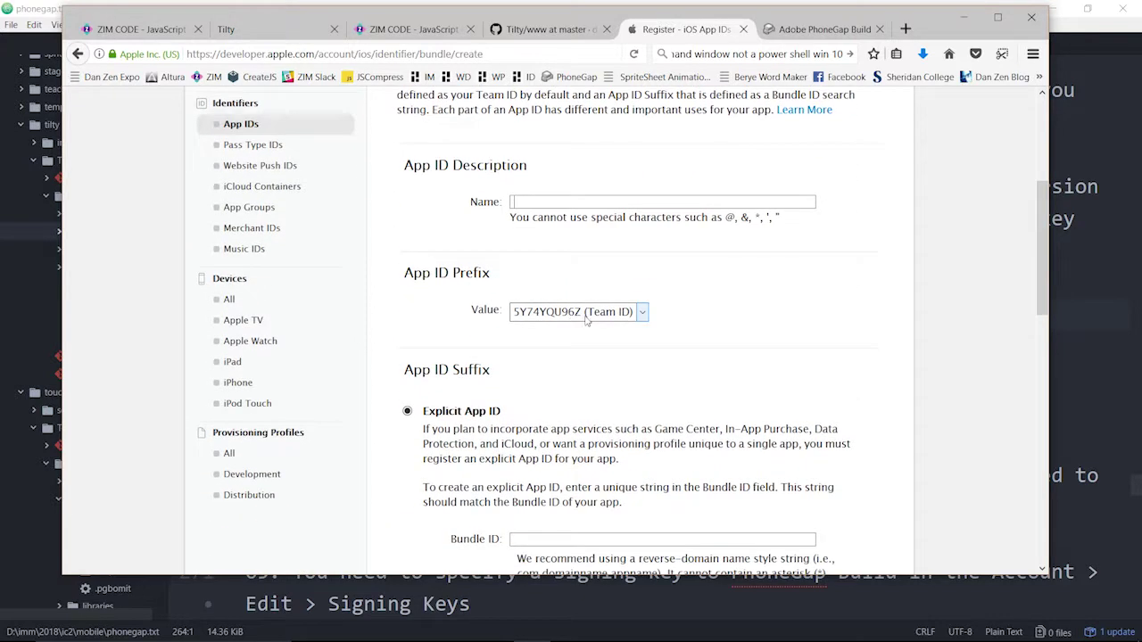
pyautogui.scroll(-3, 582, 323)
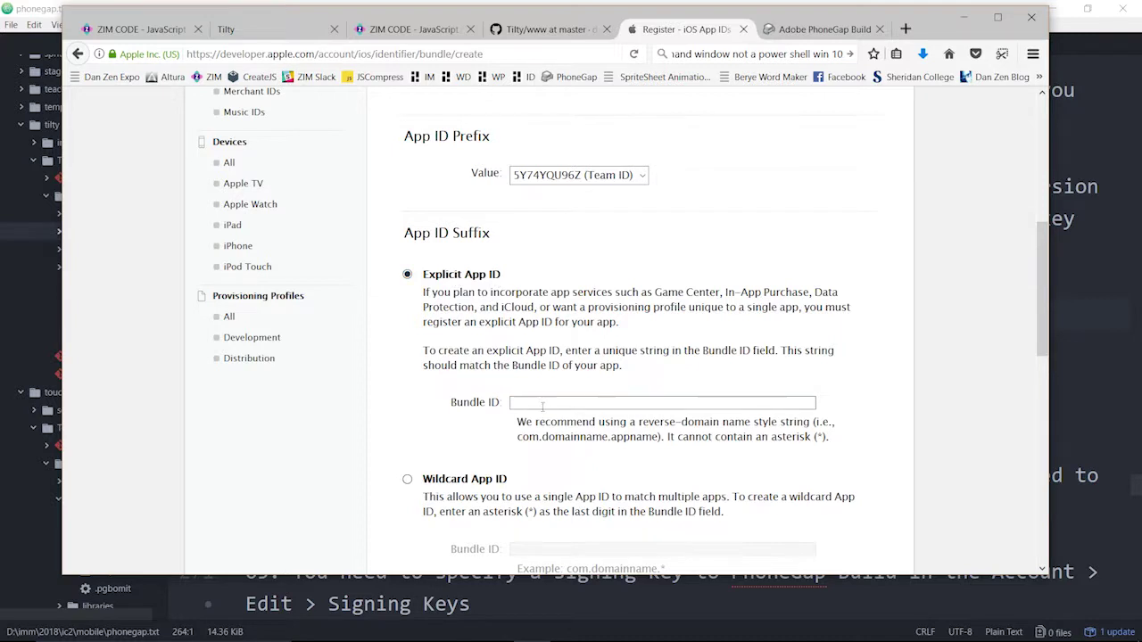
pyautogui.click(542, 405)
pyautogui.moveTo(626, 423); pyautogui.dragTo(832, 425)
pyautogui.click(551, 402)
pyautogui.scroll(3, 334, 253)
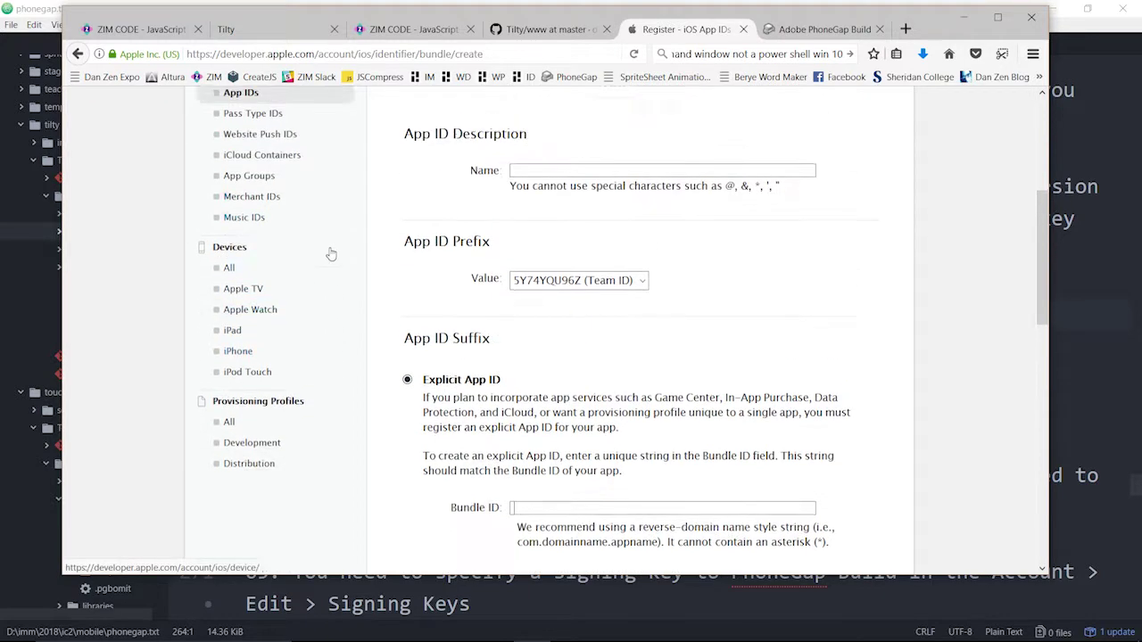
# Return to the App IDs list, expand the Tilty entry and highlight its bundle ID
pyautogui.click(241, 125)
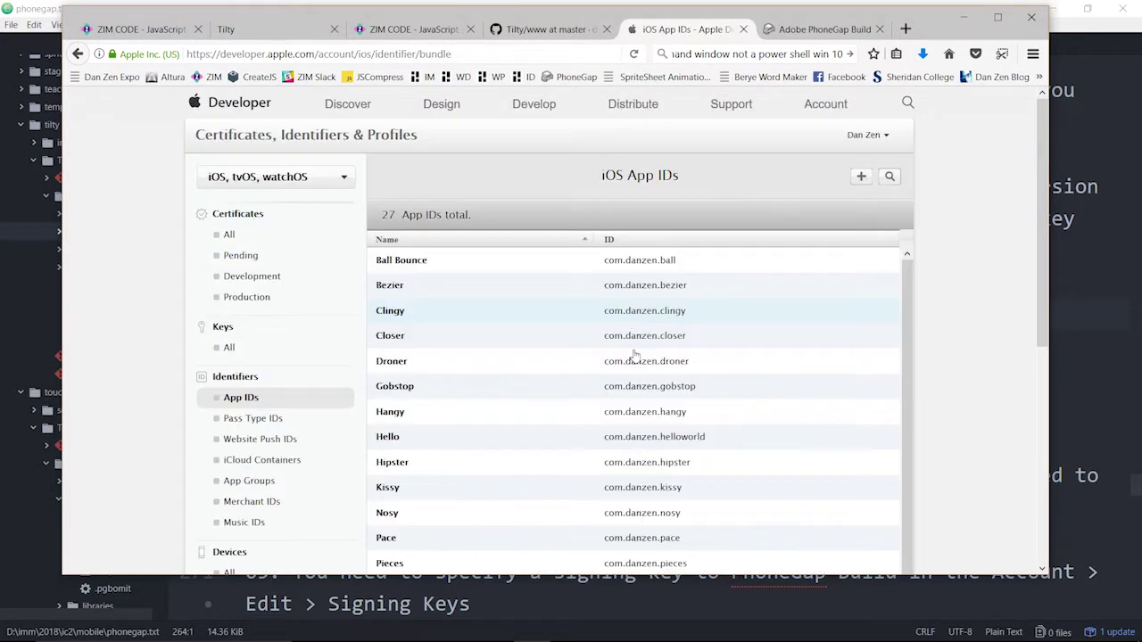
pyautogui.scroll(-5, 636, 476)
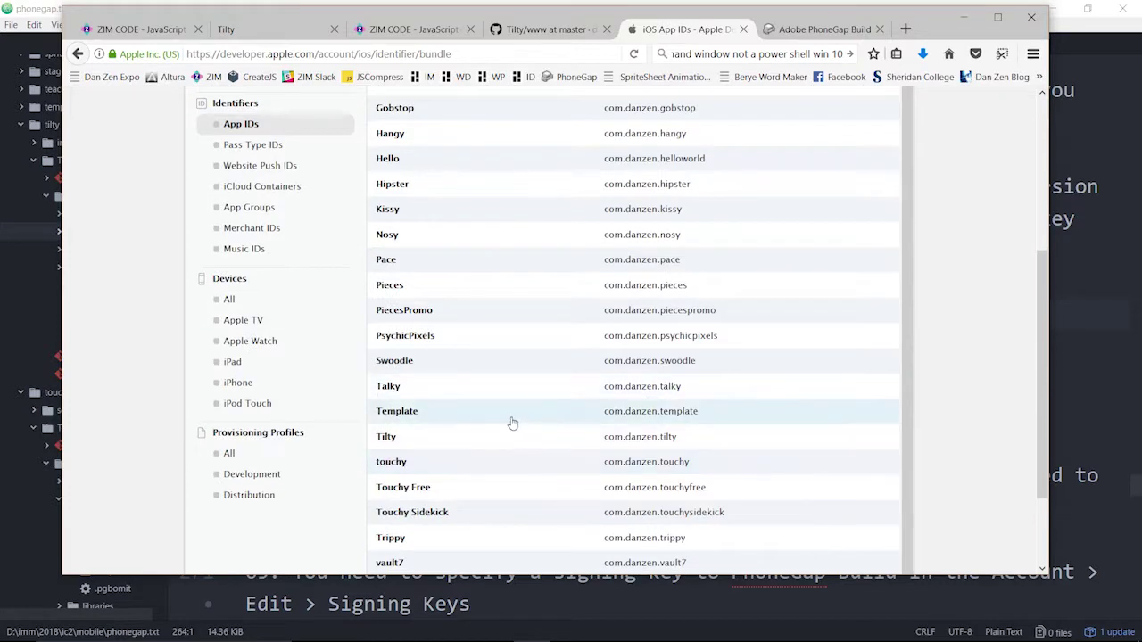
pyautogui.click(635, 438)
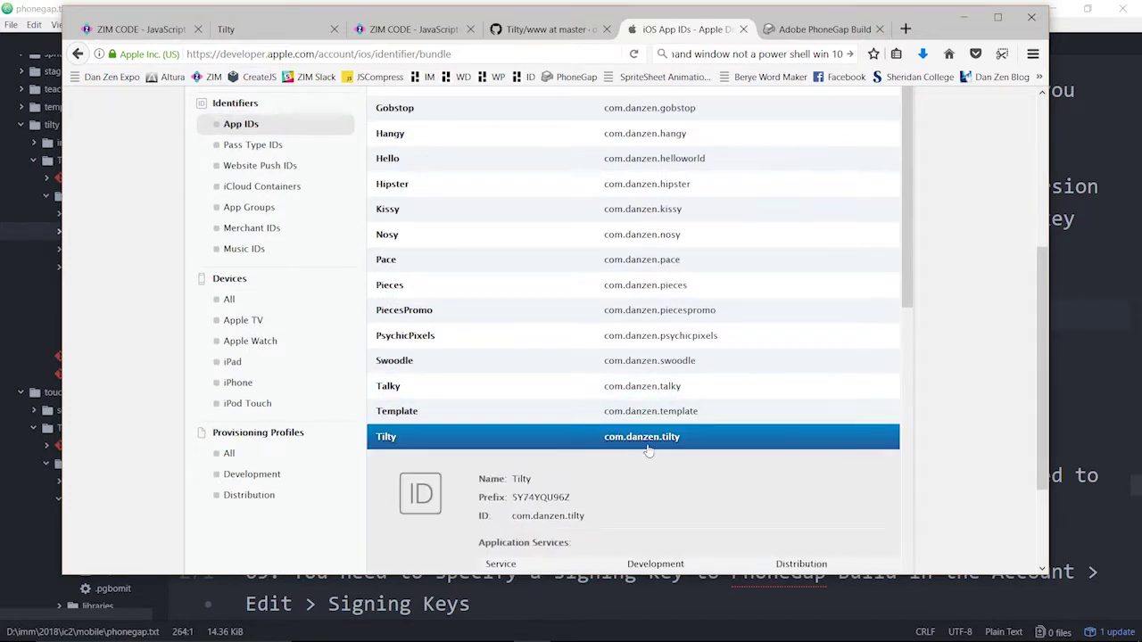
pyautogui.scroll(-5, 770, 470)
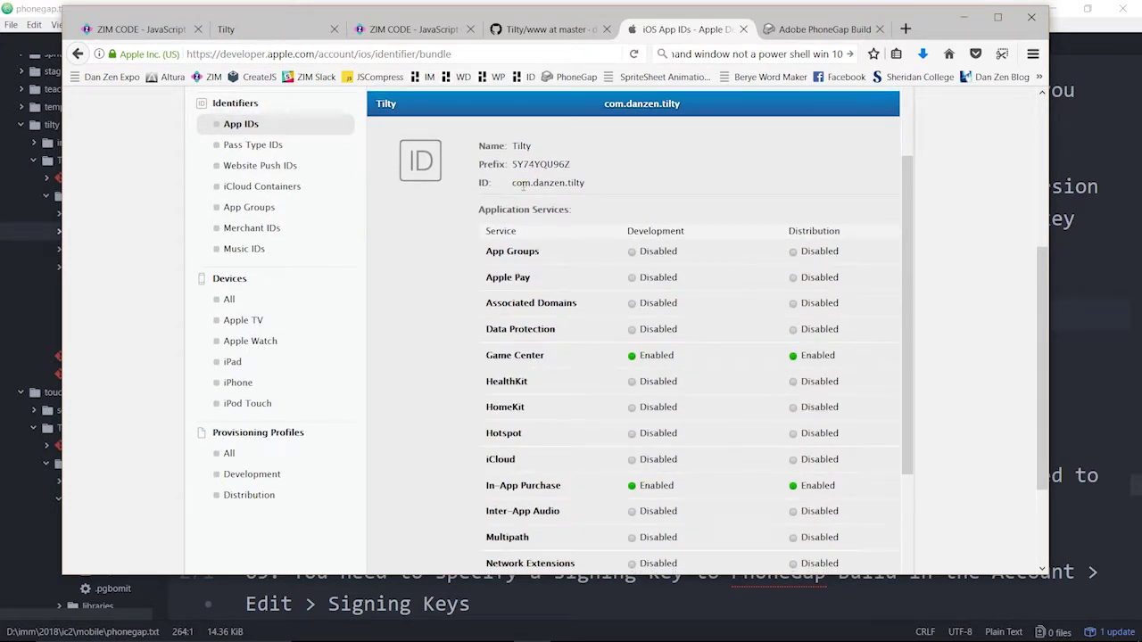
pyautogui.moveTo(515, 182); pyautogui.dragTo(604, 186)
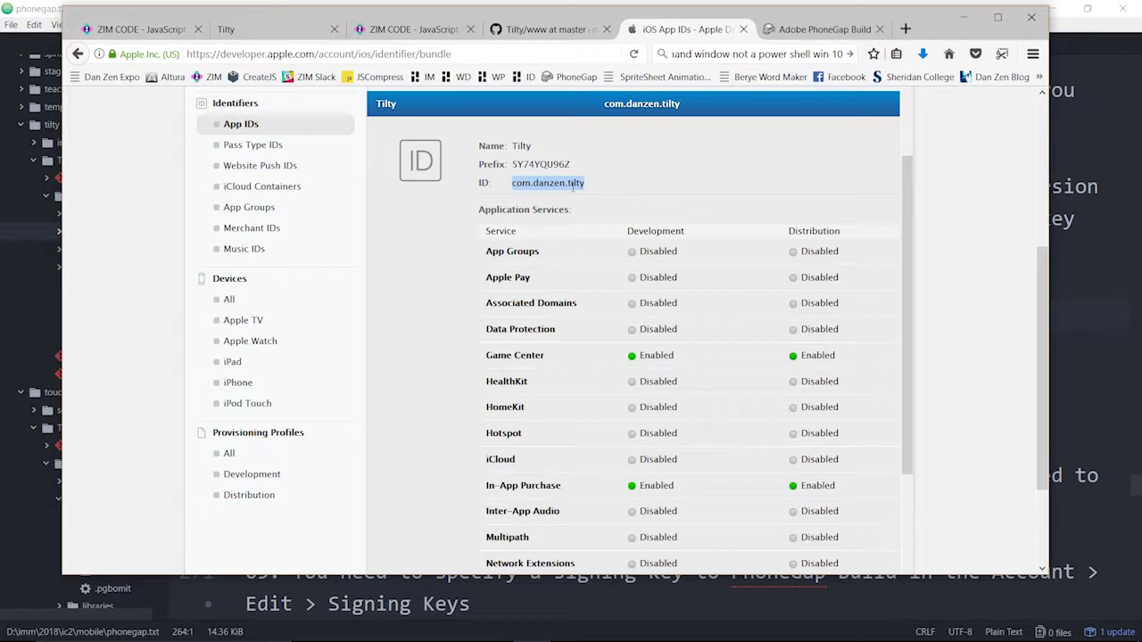
# Open the list of all iOS provisioning profiles and review the types and statuses of the entries
pyautogui.click(226, 455)
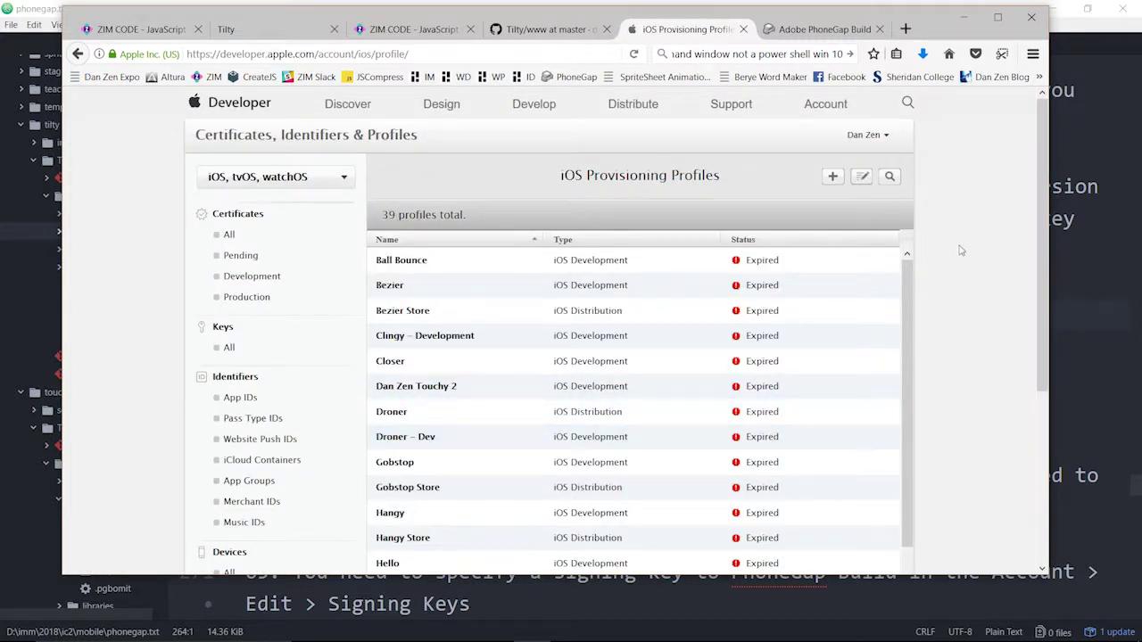
pyautogui.scroll(-2, 1036, 201)
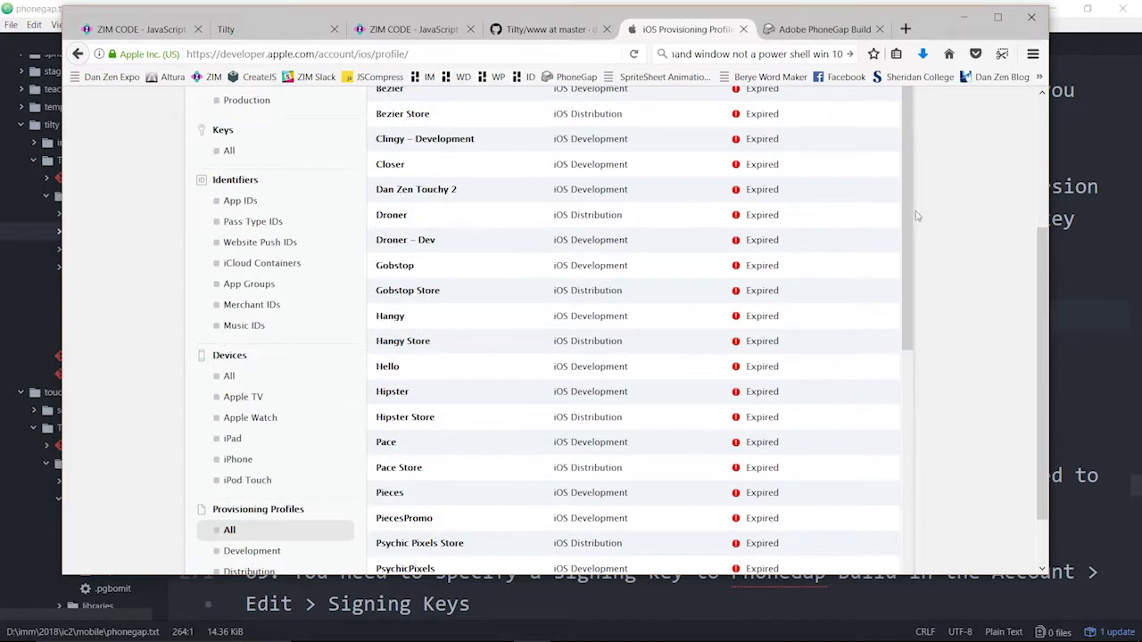
pyautogui.scroll(-4, 908, 192)
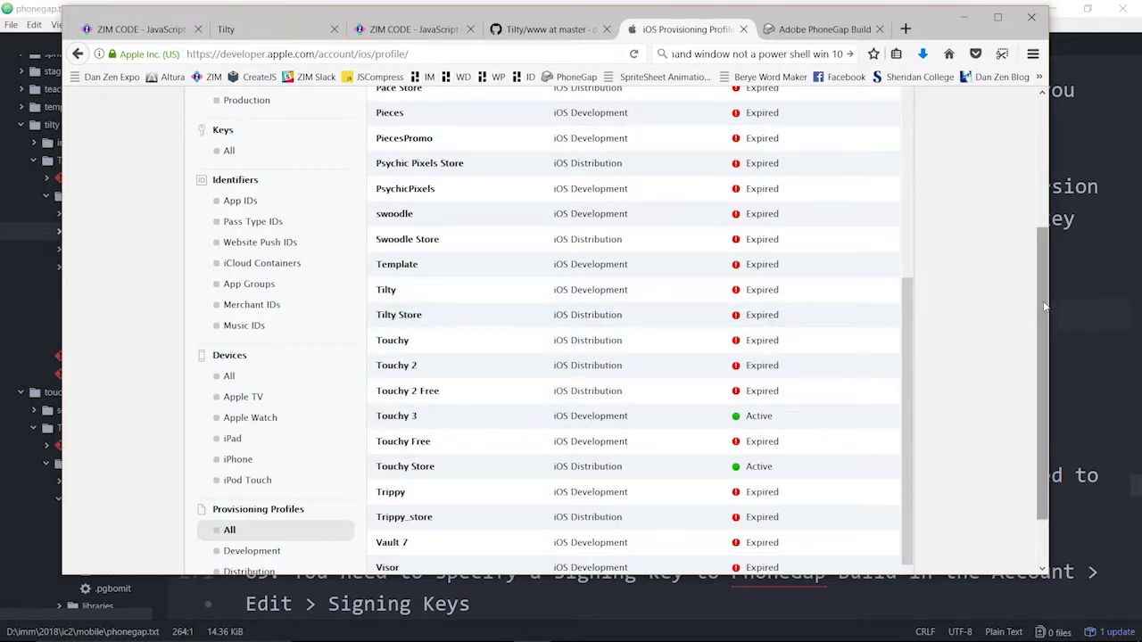
pyautogui.scroll(3, 1053, 210)
pyautogui.scroll(2, 1053, 210)
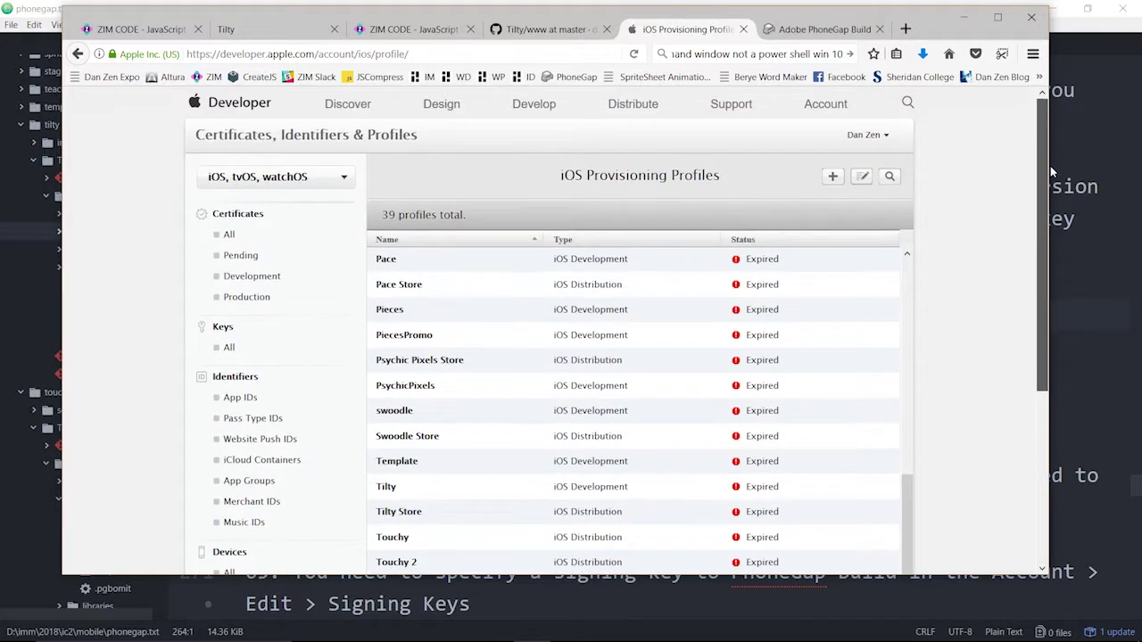
# Start a new provisioning profile of type iOS App Development and continue to the App ID selection
pyautogui.click(834, 179)
pyautogui.scroll(-3, 457, 270)
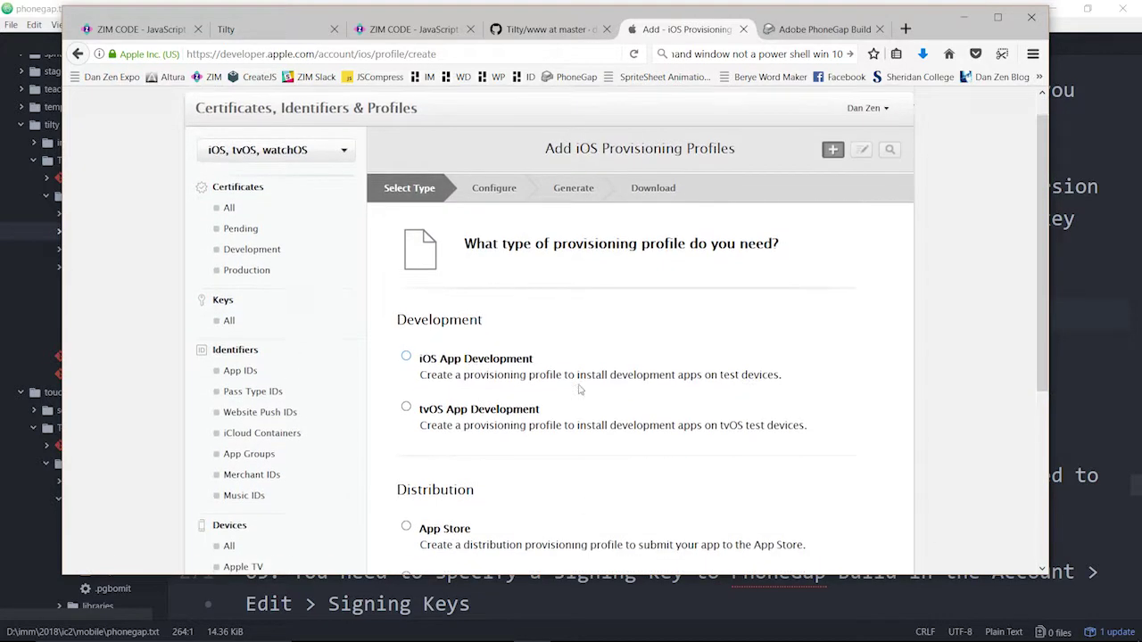
pyautogui.click(472, 255)
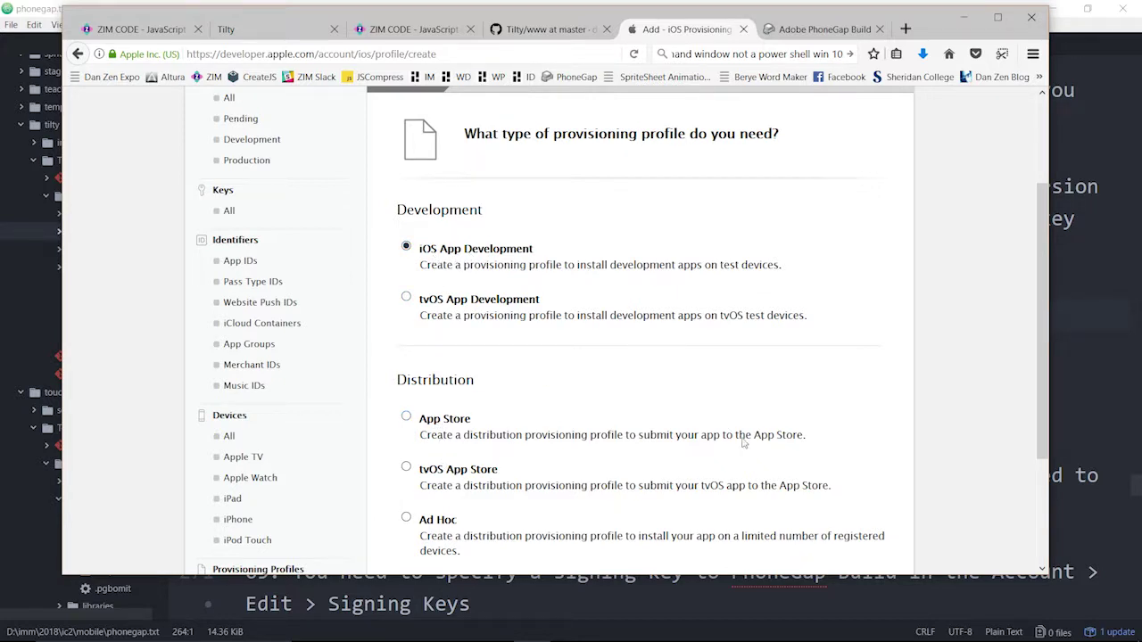
pyautogui.scroll(-3, 743, 442)
pyautogui.click(693, 508)
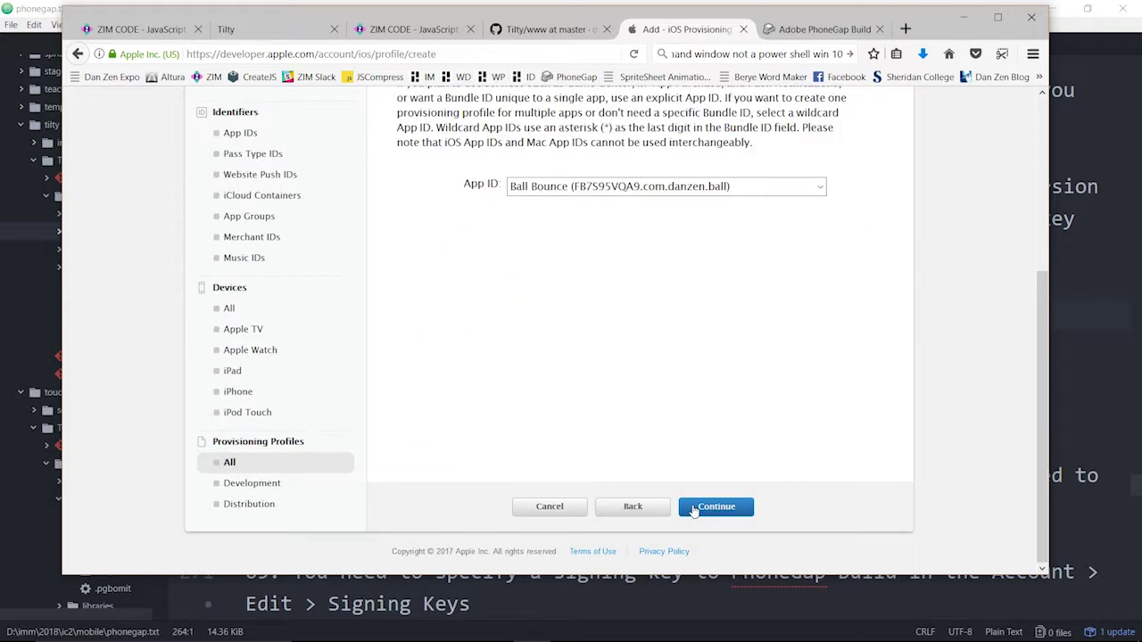
# Choose the Tilty App ID for the provisioning profile and continue to the certificate selection
pyautogui.click(615, 189)
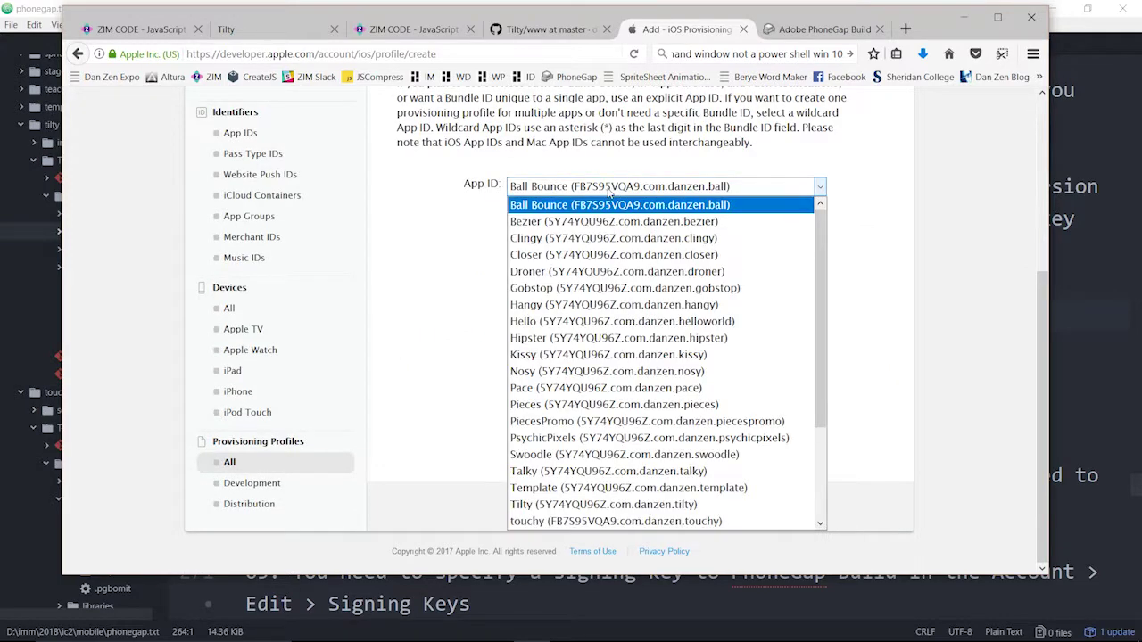
pyautogui.click(664, 505)
pyautogui.click(721, 508)
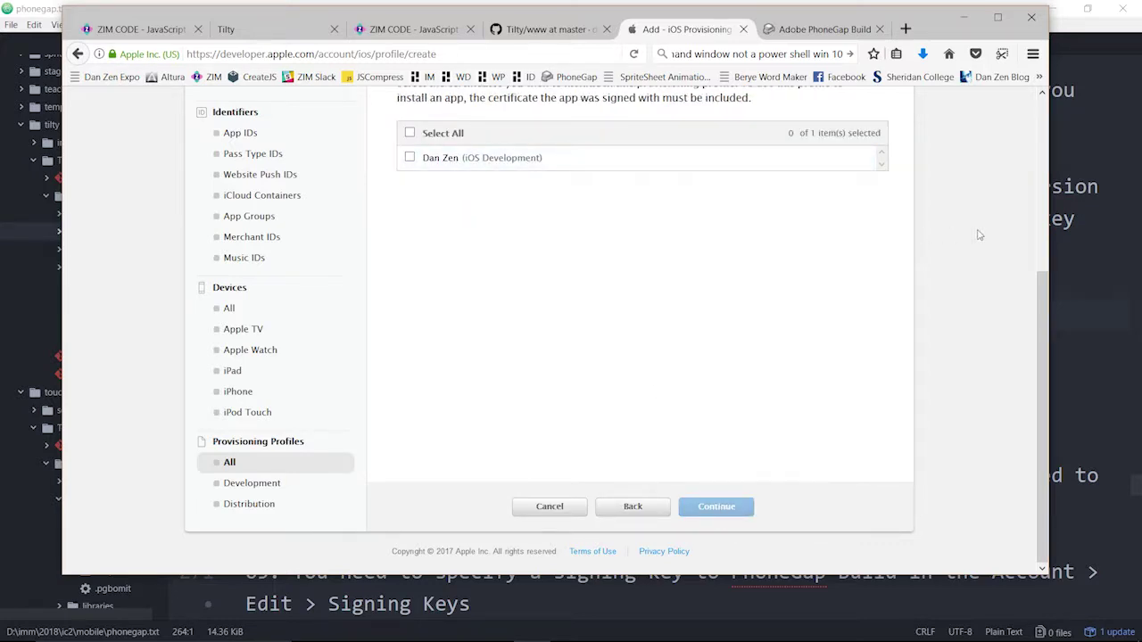
# Include the iOS Development certificate in the provisioning profile and continue to the device selection
pyautogui.moveTo(1044, 300); pyautogui.dragTo(928, 183)
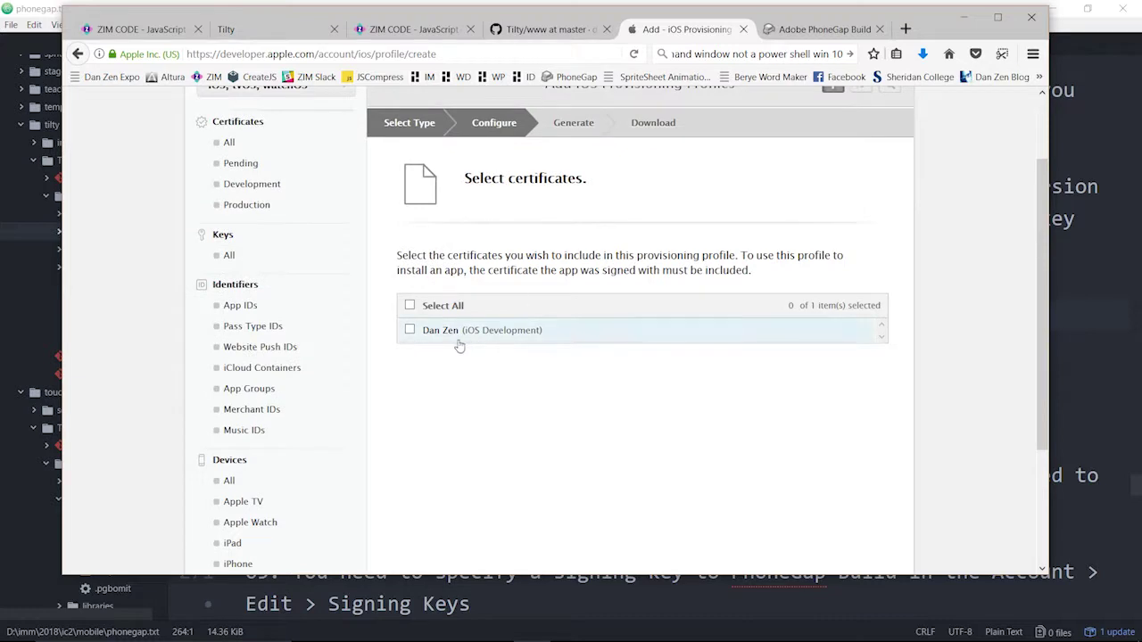
pyautogui.click(411, 331)
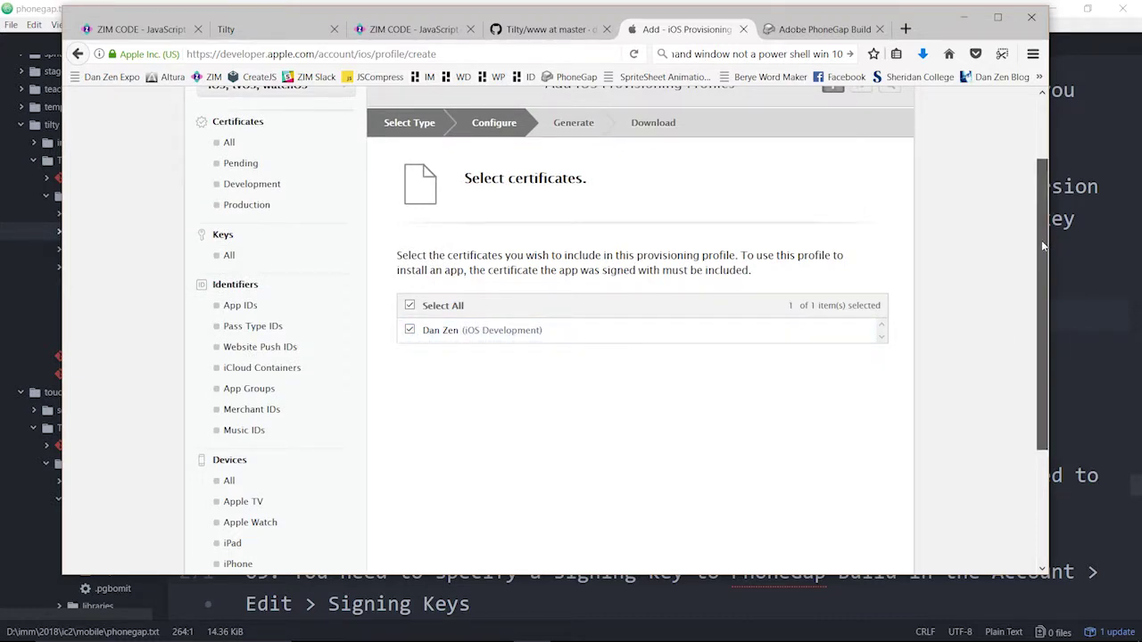
pyautogui.moveTo(1042, 240); pyautogui.dragTo(1042, 352)
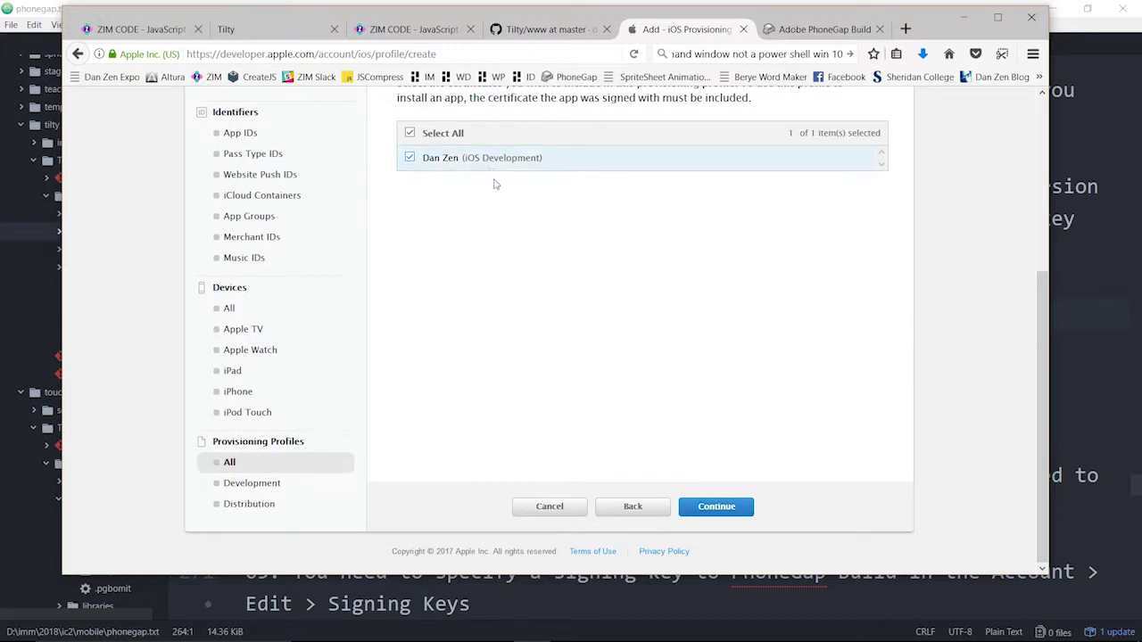
pyautogui.click(719, 511)
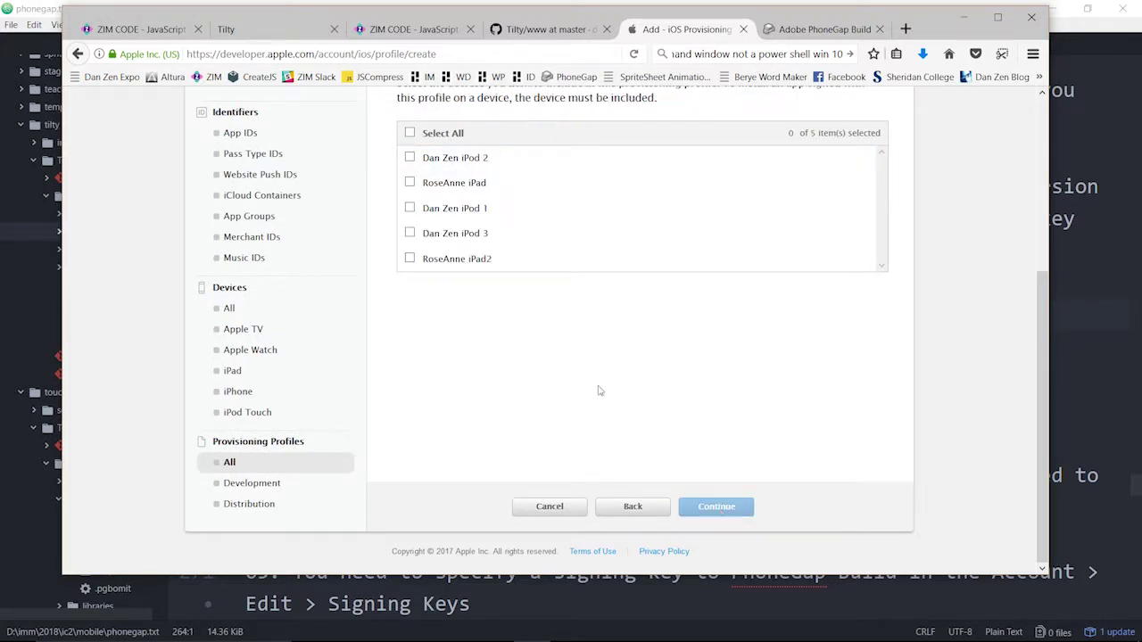
# Include all five registered devices in the provisioning profile and continue to the naming stage
pyautogui.click(409, 259)
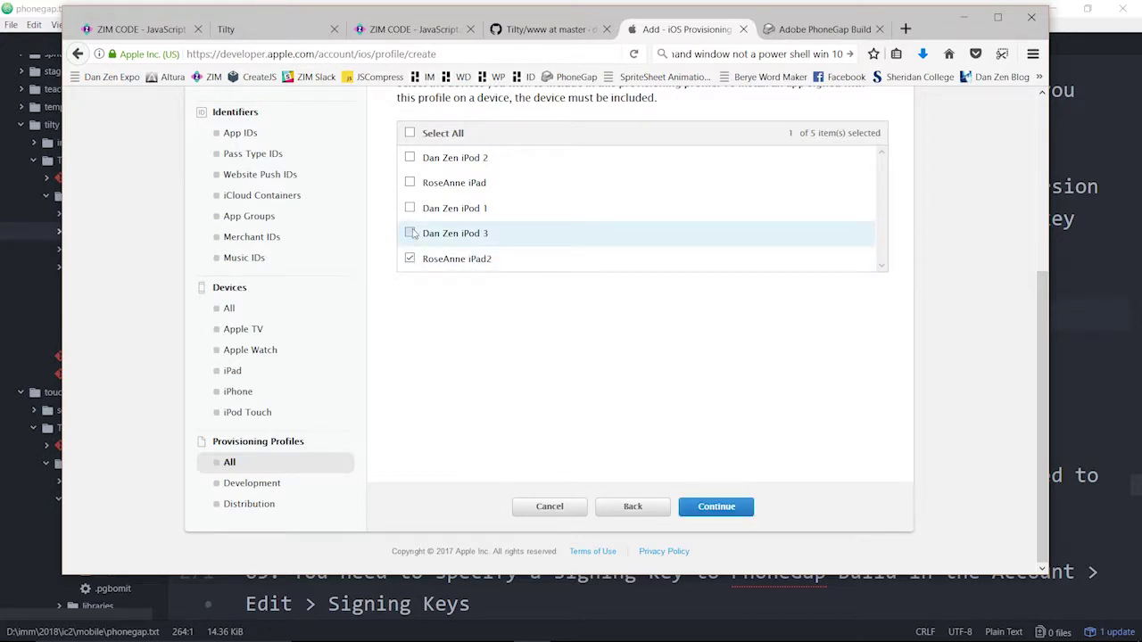
pyautogui.click(410, 233)
pyautogui.click(410, 208)
pyautogui.click(410, 182)
pyautogui.click(411, 158)
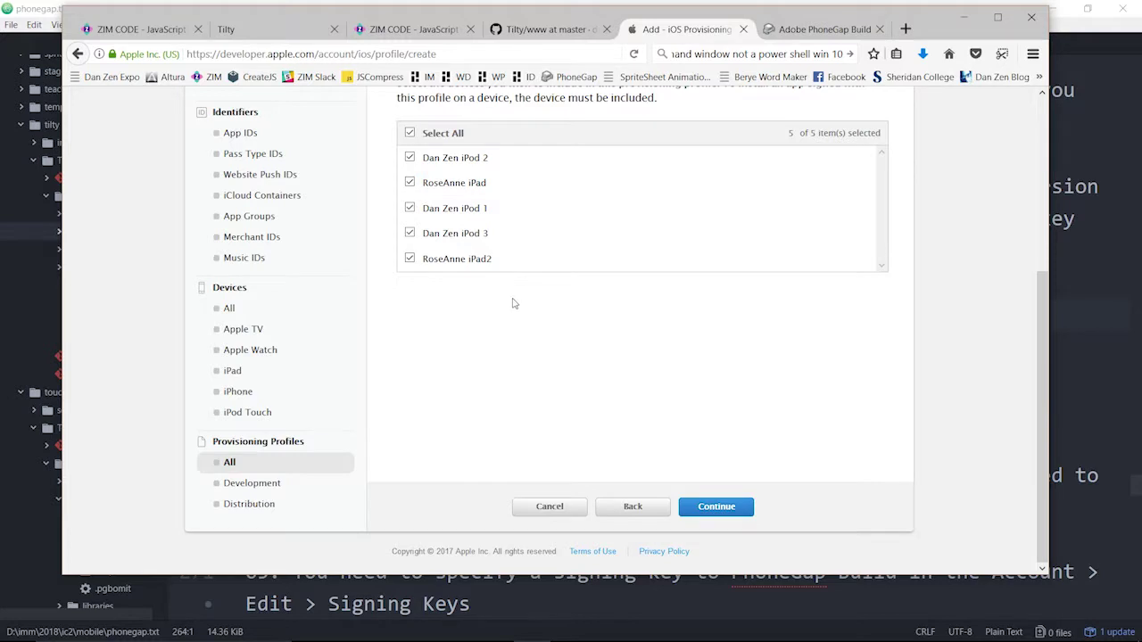
pyautogui.click(734, 507)
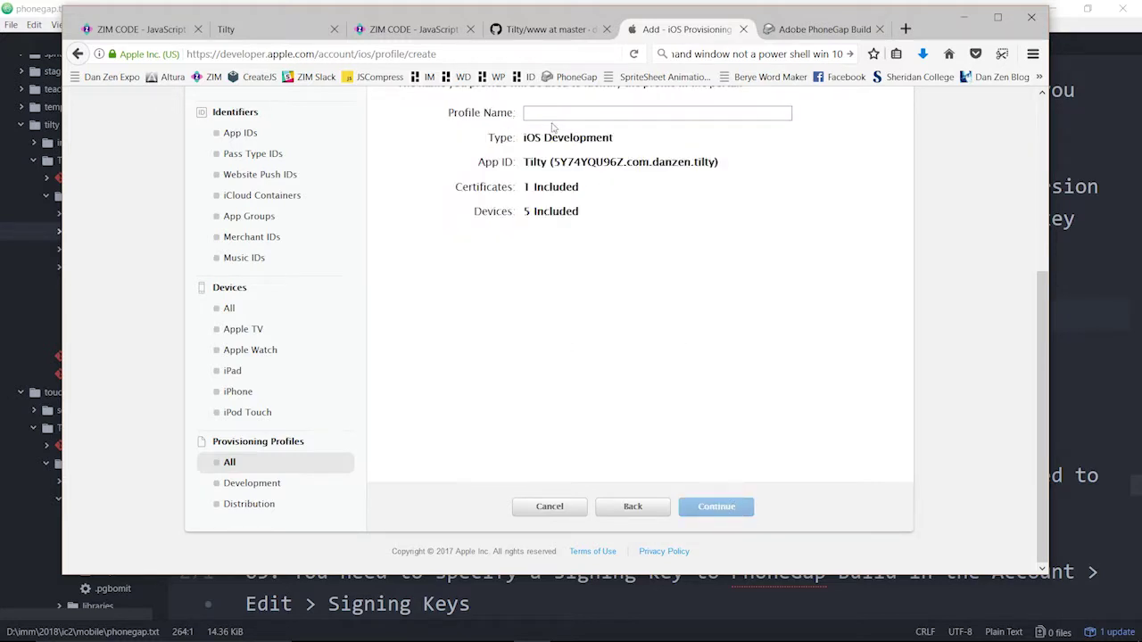
# Name the provisioning profile "Tilty 3" and generate it
pyautogui.scroll(3, 759, 301)
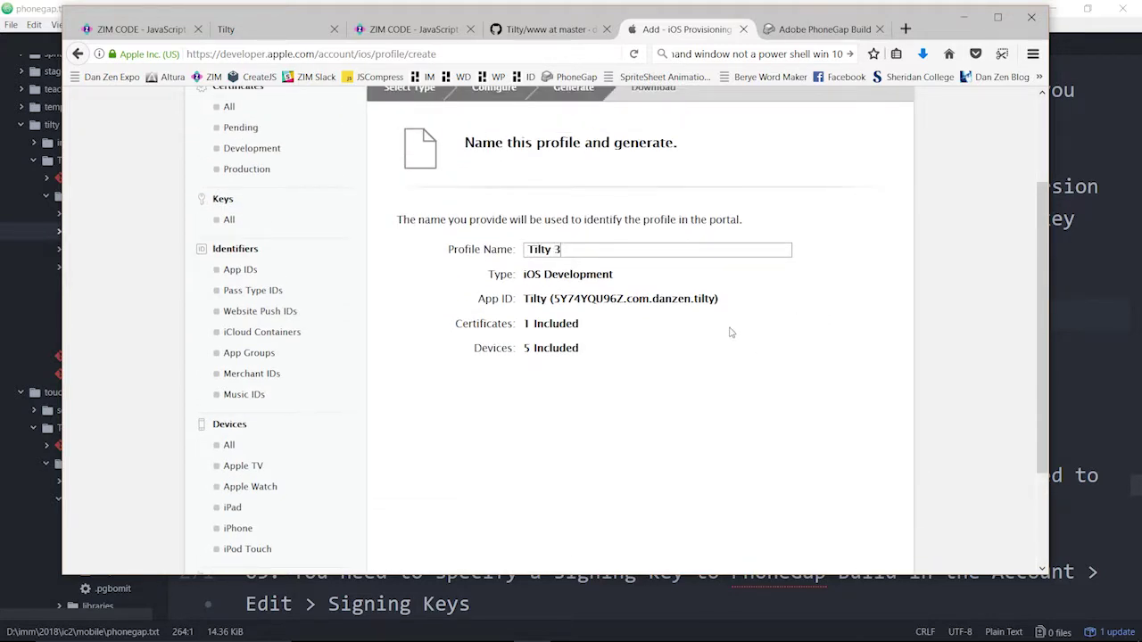
pyautogui.scroll(-5, 732, 331)
pyautogui.click(746, 507)
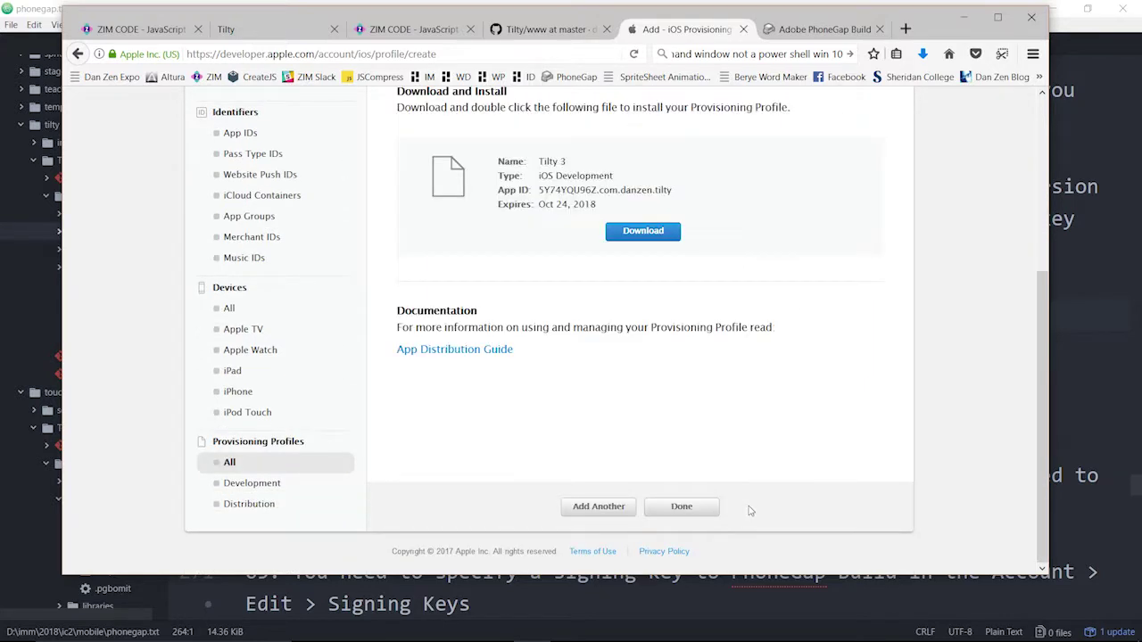
# Download the generated Tilty 3 provisioning profile and save it as Tilty_3.mobileprovision
pyautogui.scroll(3, 684, 219)
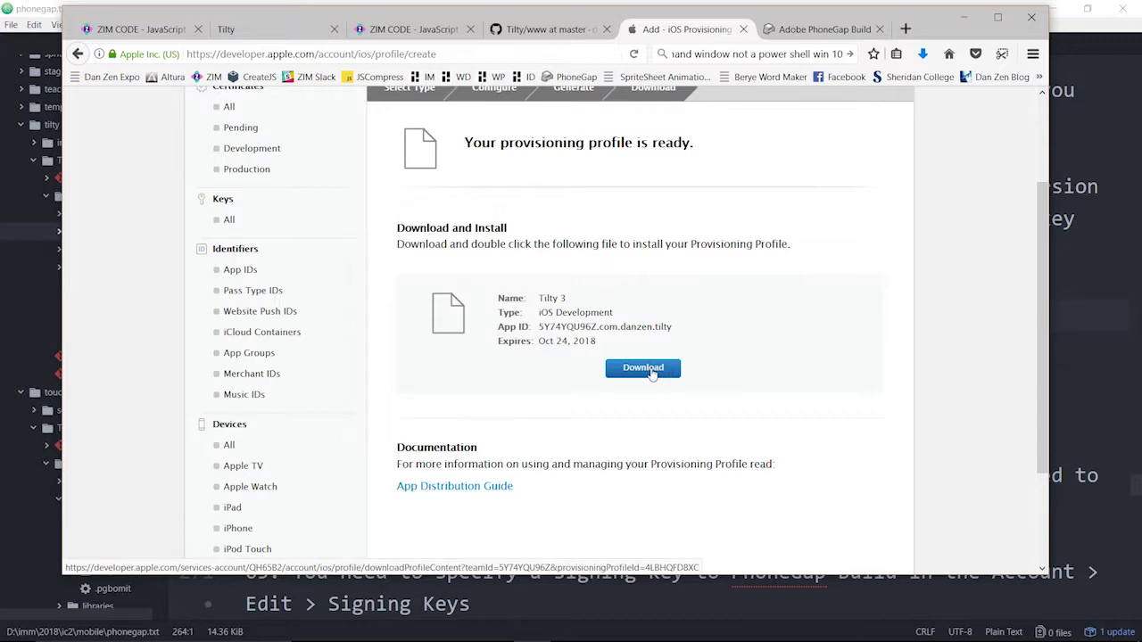
pyautogui.click(651, 371)
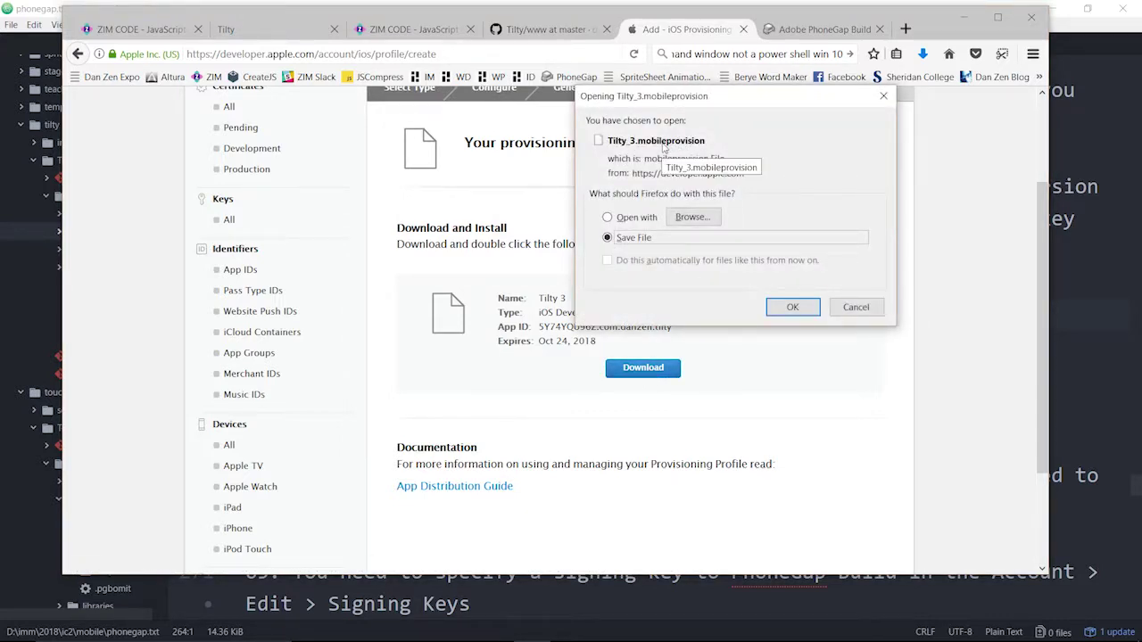
pyautogui.click(791, 307)
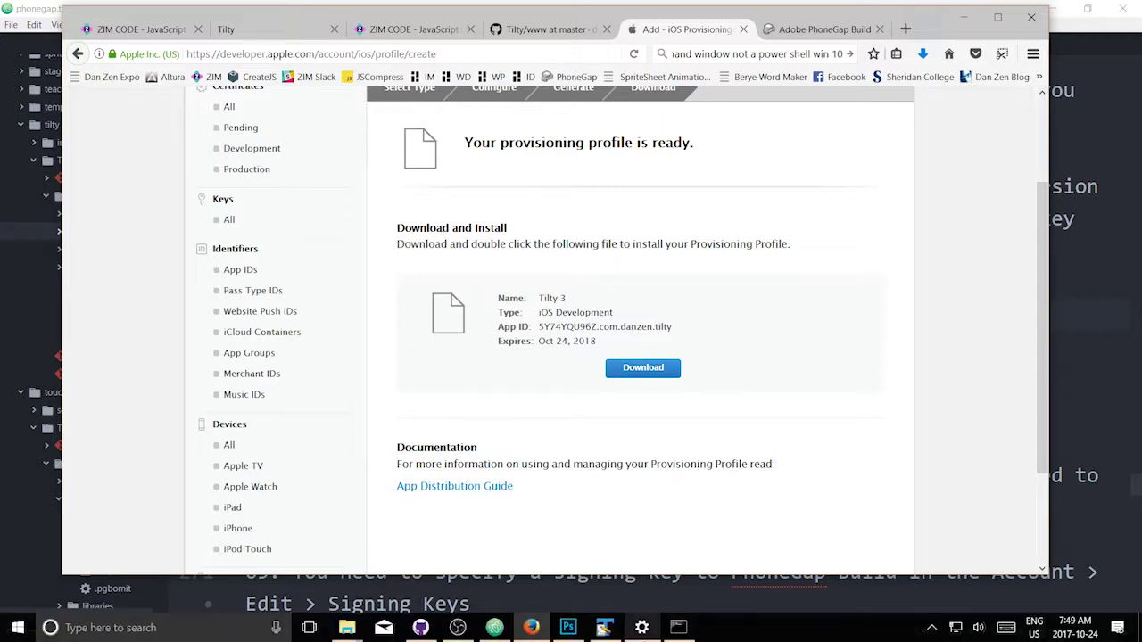
# Switch to PhoneGap Build, attach Tilty_3.mobileprovision from Downloads as the new iOS key's provisioning profile, and submit the key
pyautogui.moveTo(533, 629)
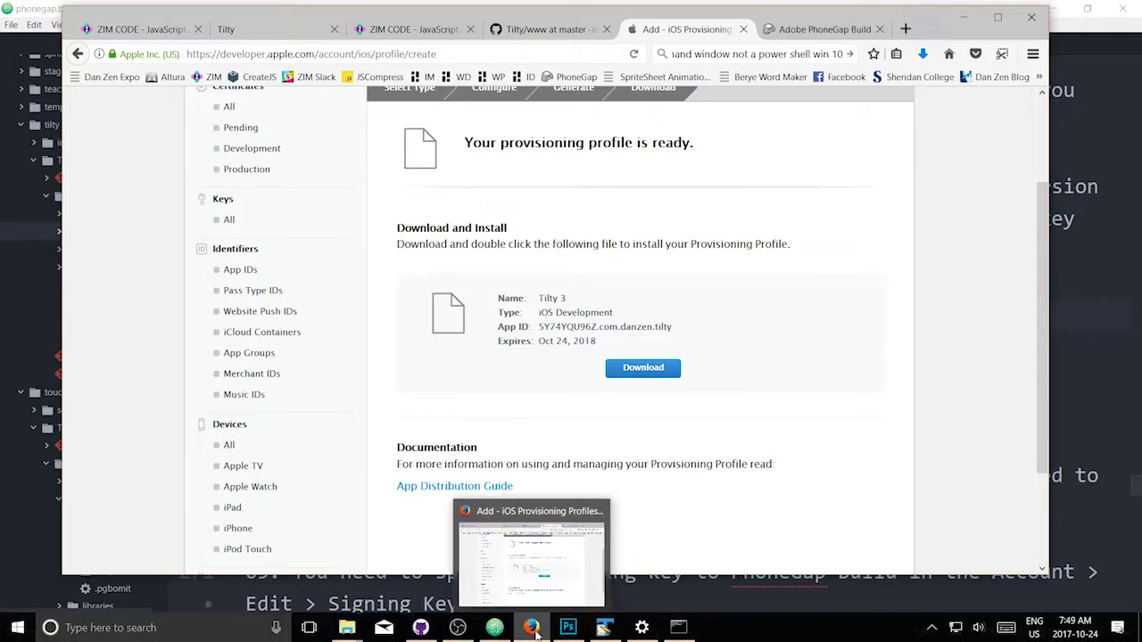
pyautogui.click(825, 30)
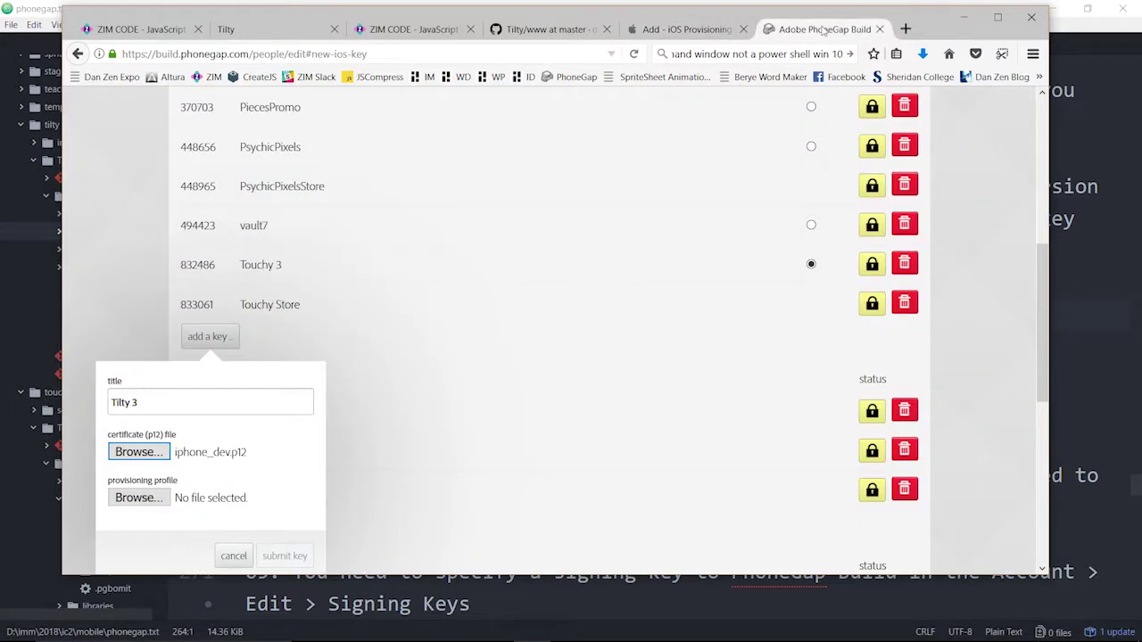
pyautogui.click(153, 501)
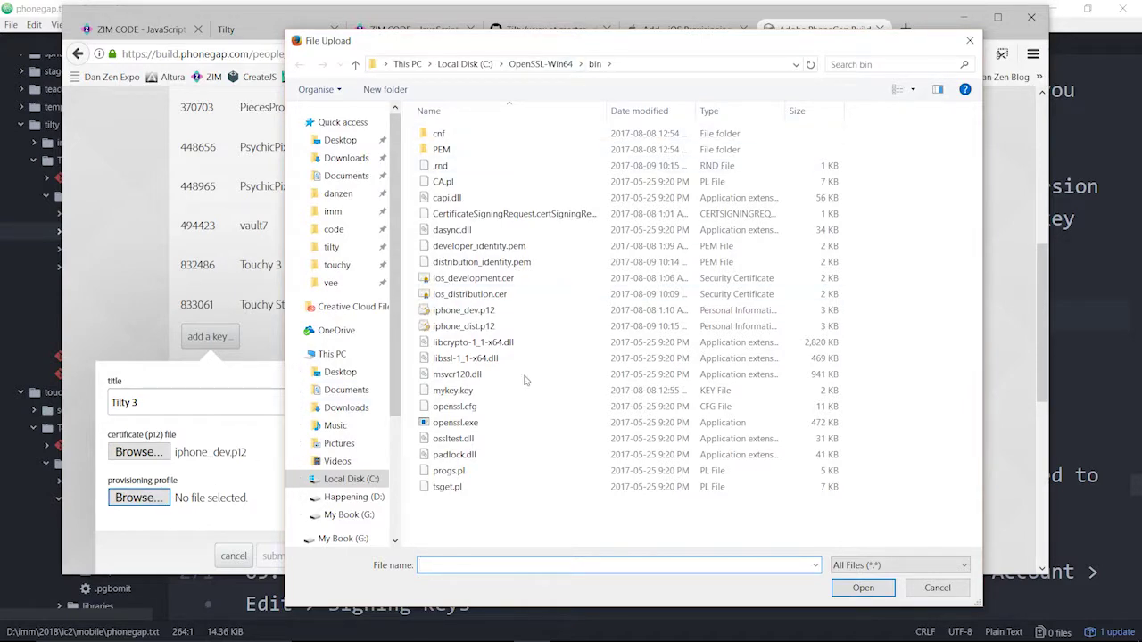
pyautogui.click(346, 158)
pyautogui.scroll(-10, 625, 229)
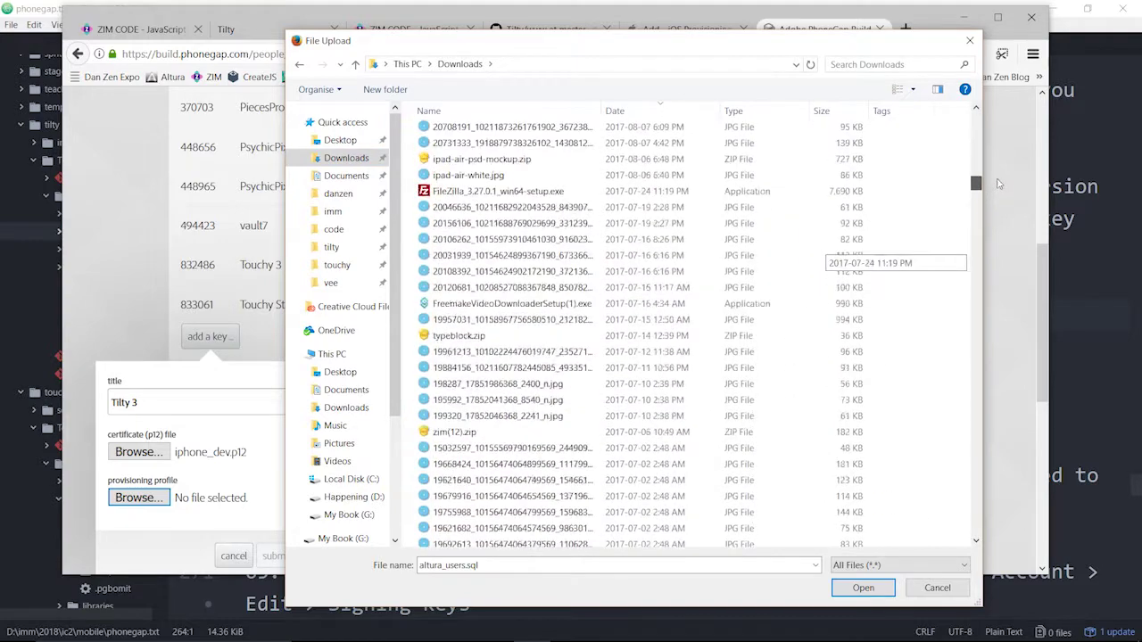
pyautogui.moveTo(999, 183); pyautogui.dragTo(1009, 152)
pyautogui.click(464, 201)
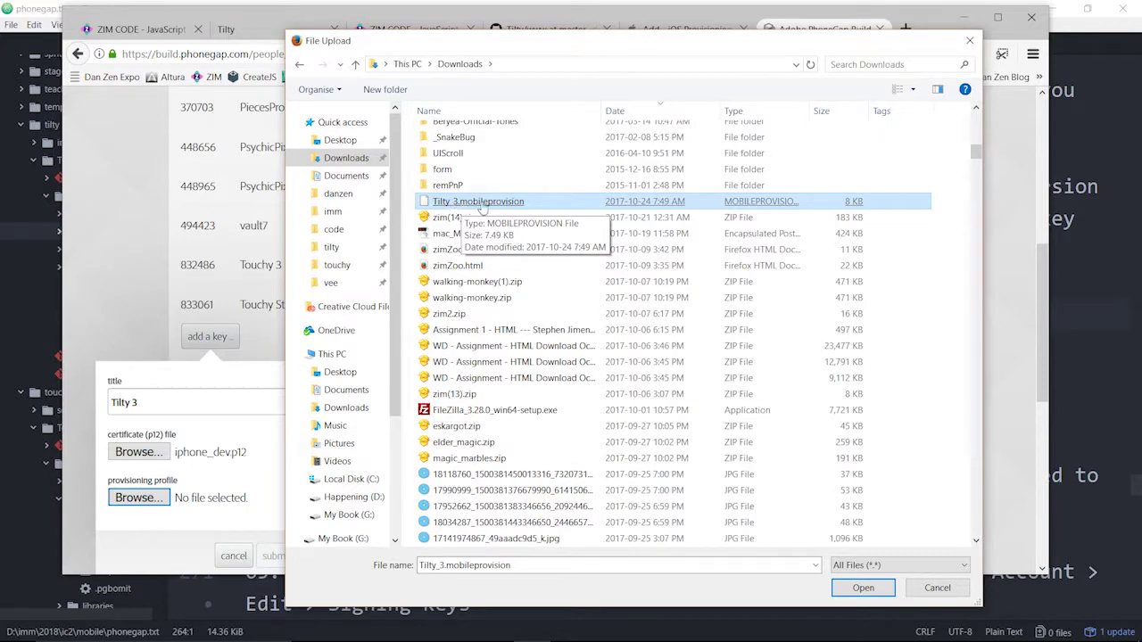
pyautogui.doubleClick(505, 203)
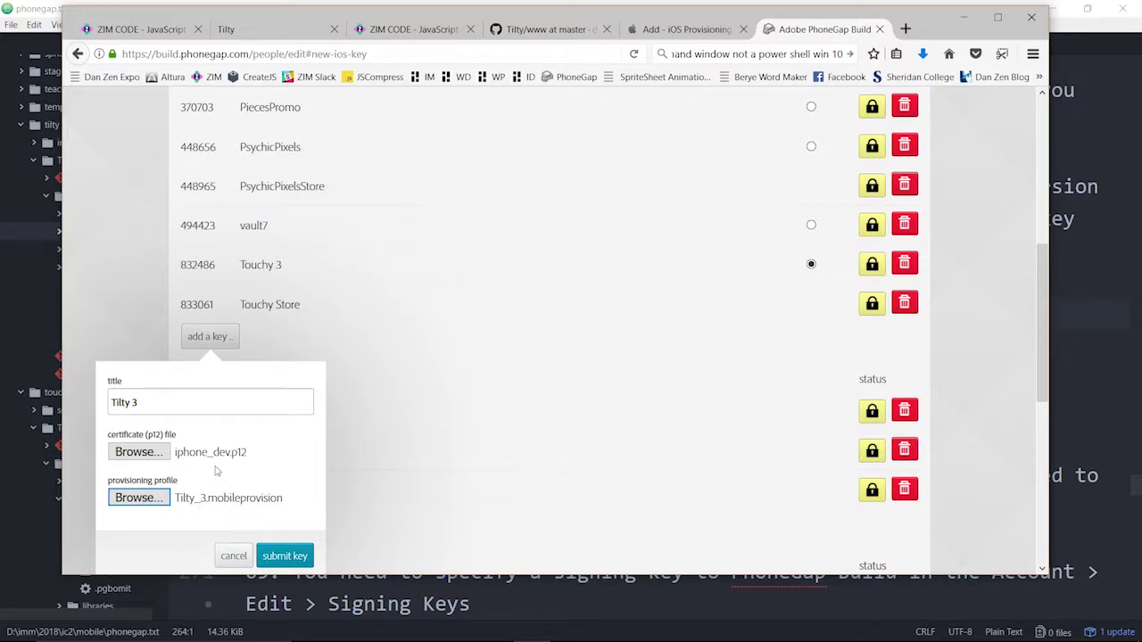
pyautogui.click(284, 557)
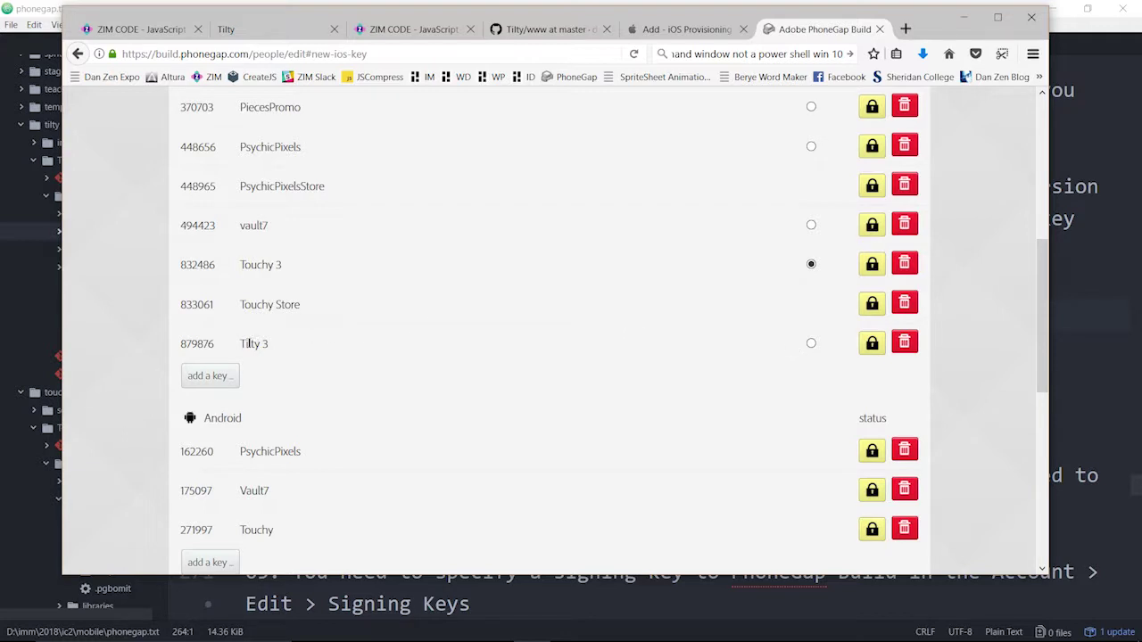
# Make Tilty 3 the default iOS signing key and unlock it by entering the certificate password
pyautogui.click(811, 345)
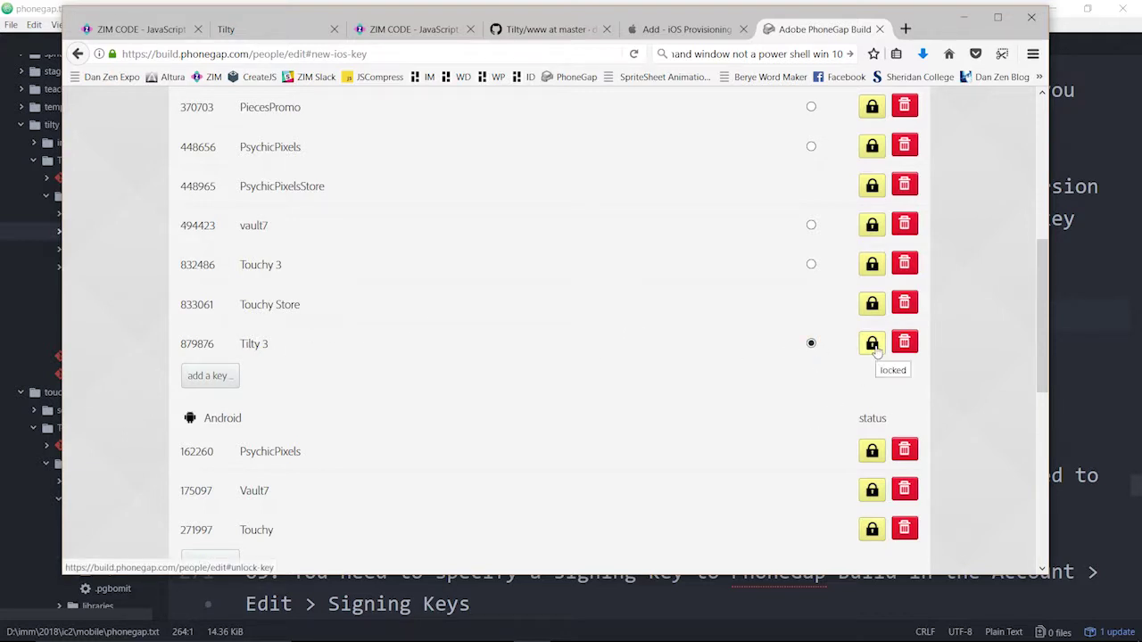
pyautogui.click(873, 348)
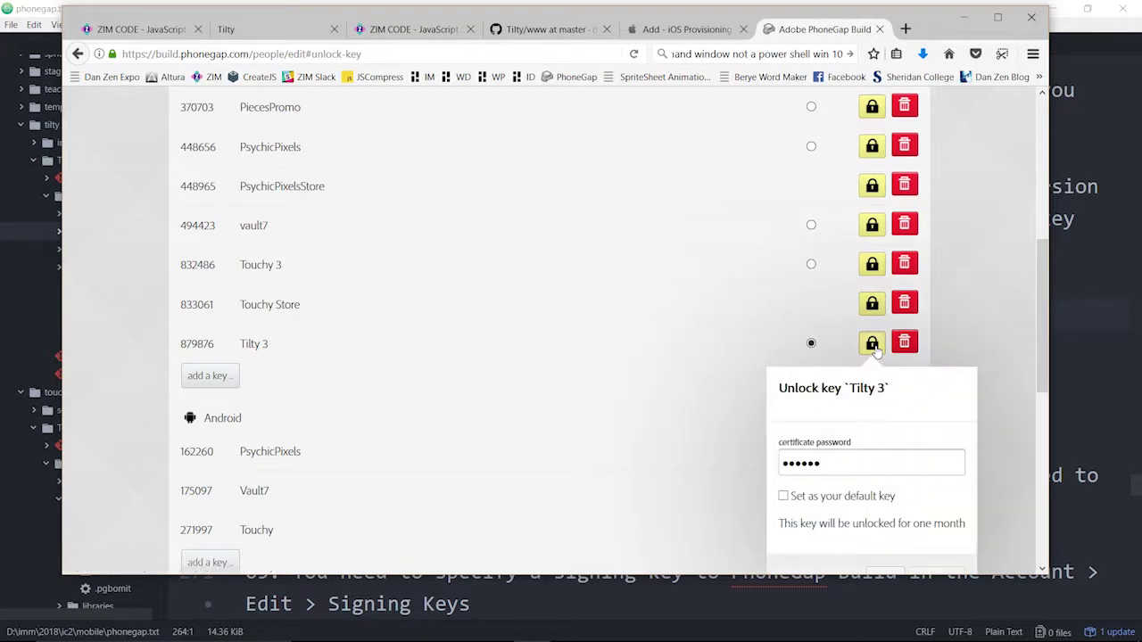
pyautogui.click(828, 471)
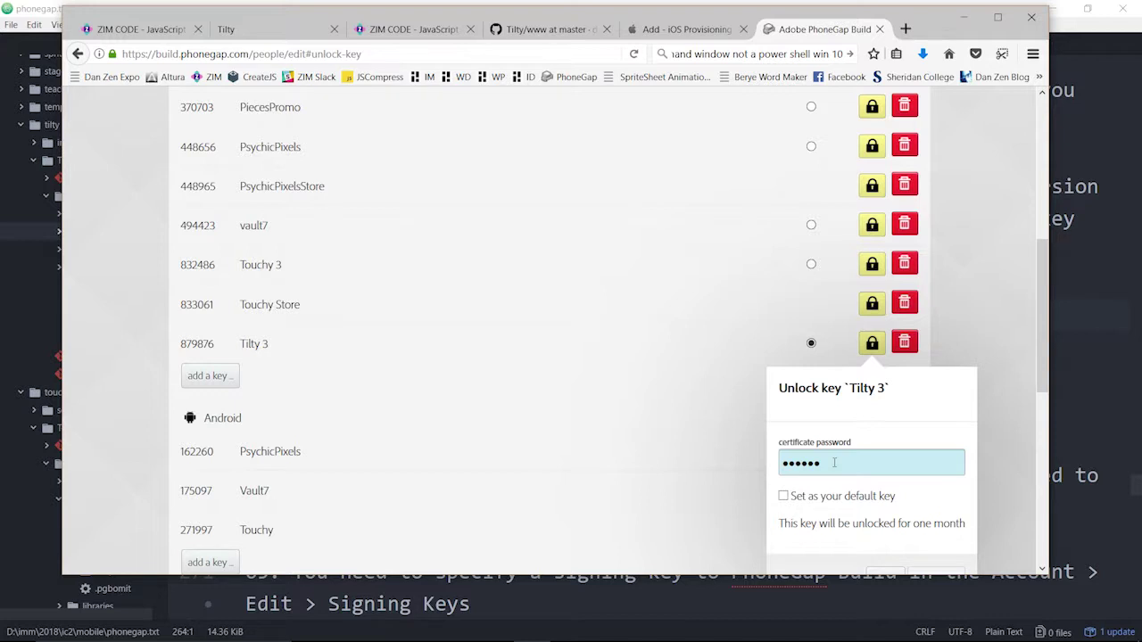
pyautogui.moveTo(834, 462); pyautogui.dragTo(756, 464)
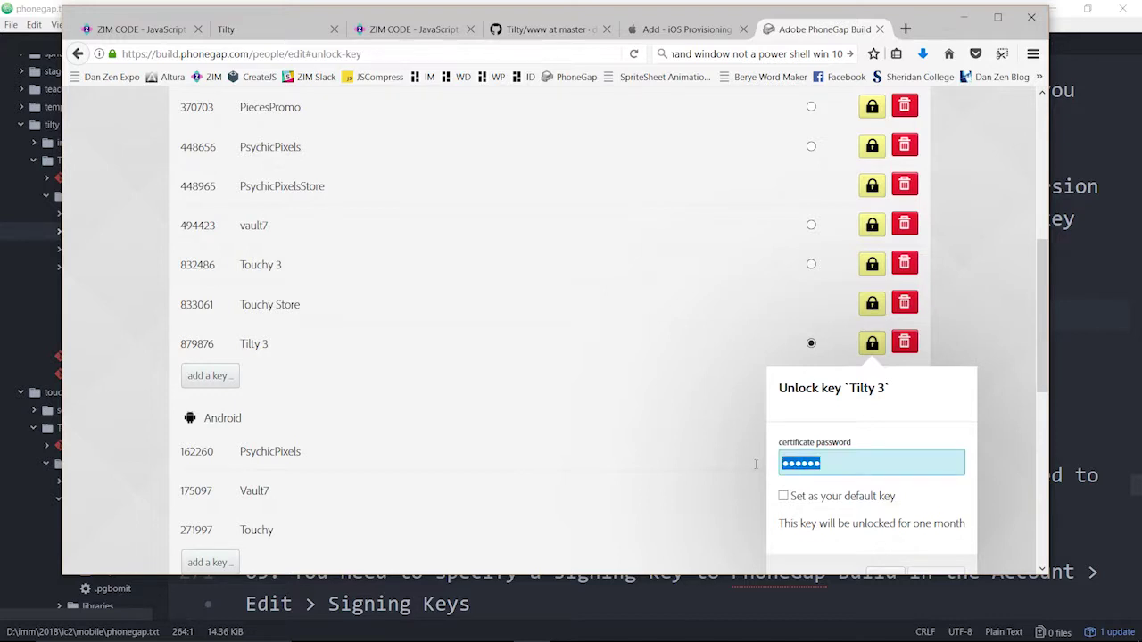
pyautogui.write('••••')
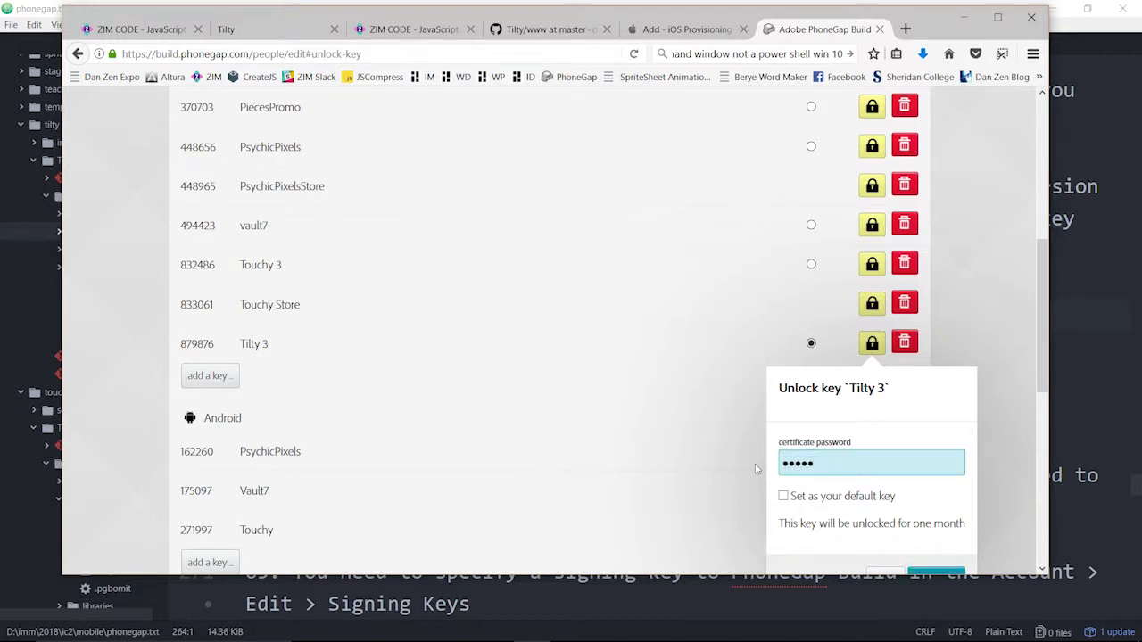
pyautogui.click(783, 497)
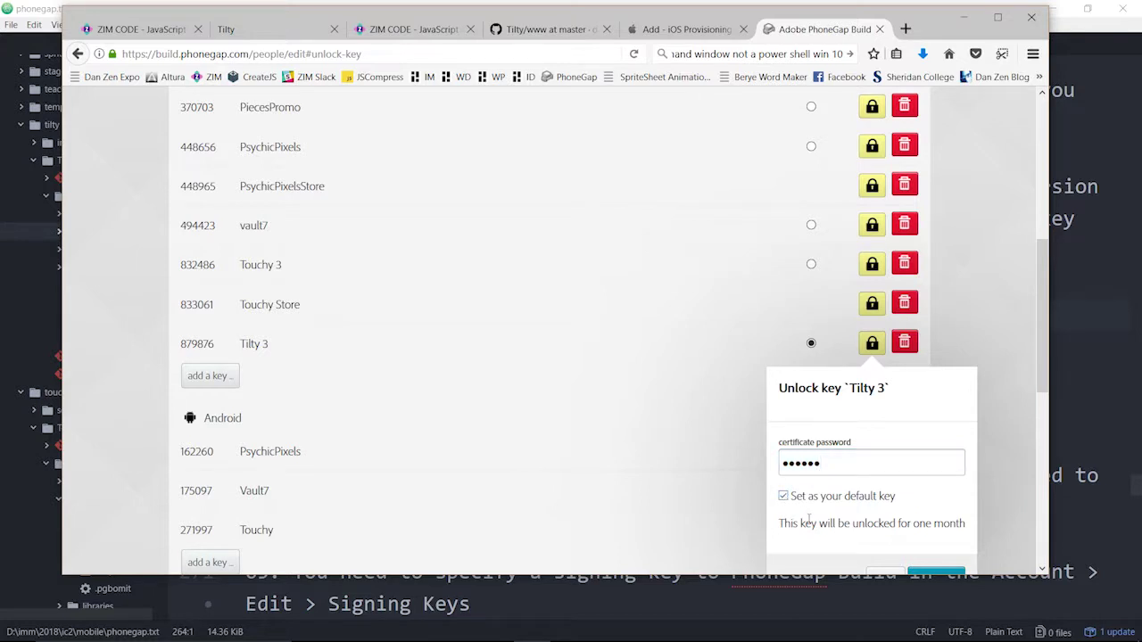
pyautogui.scroll(-3, 1000, 421)
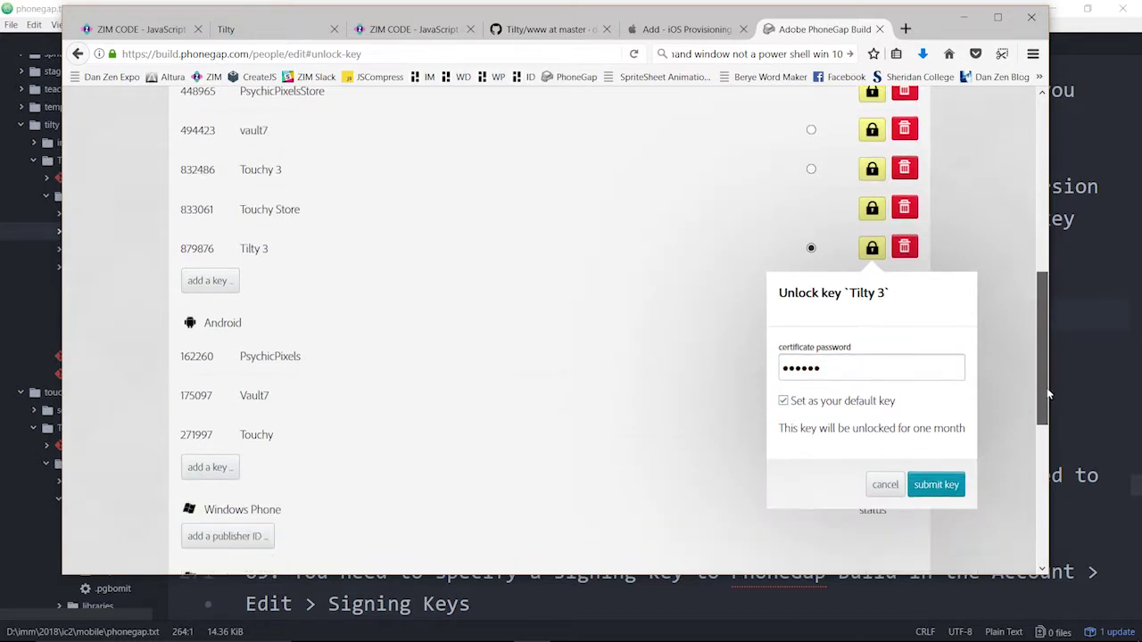
pyautogui.click(937, 469)
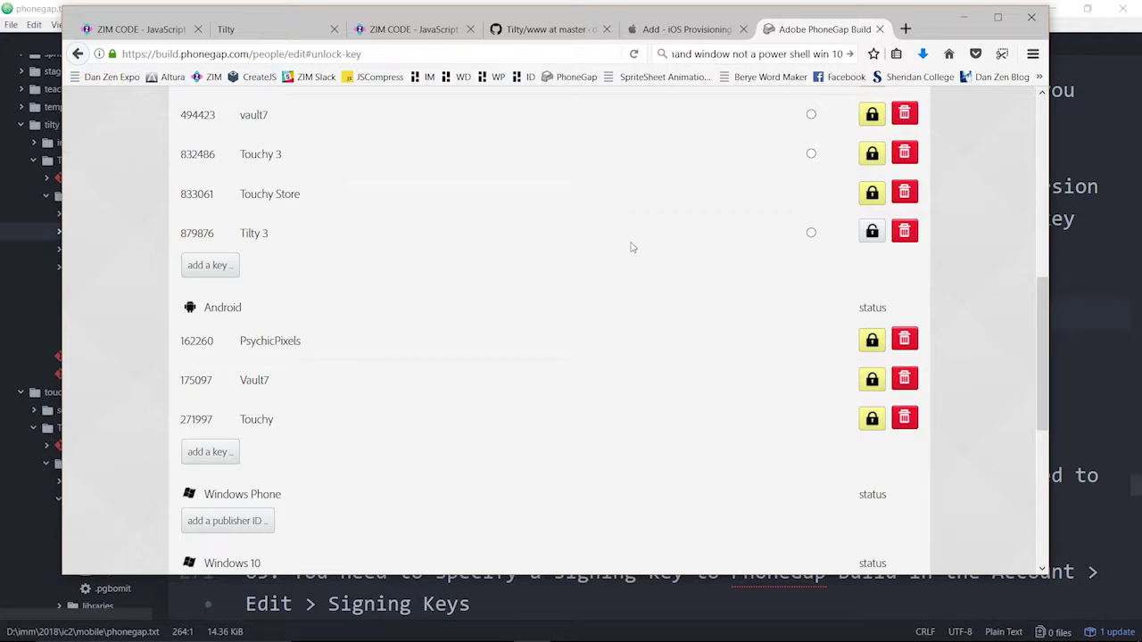
# Return to the list of apps and open Tilty's builds page
pyautogui.moveTo(1042, 323); pyautogui.dragTo(1041, 134)
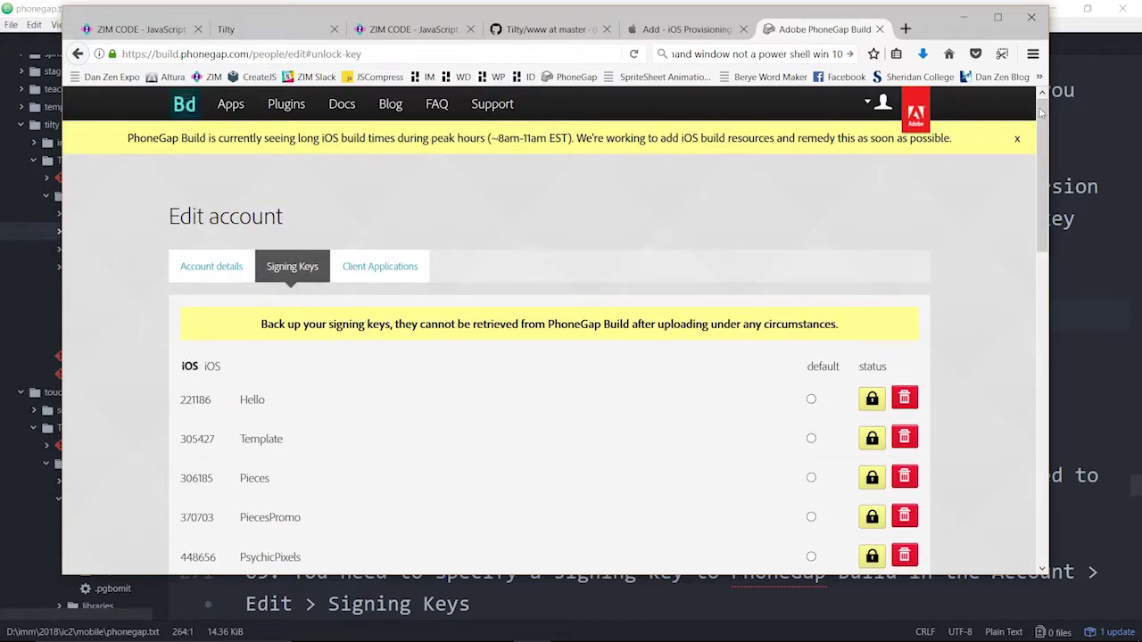
pyautogui.click(230, 105)
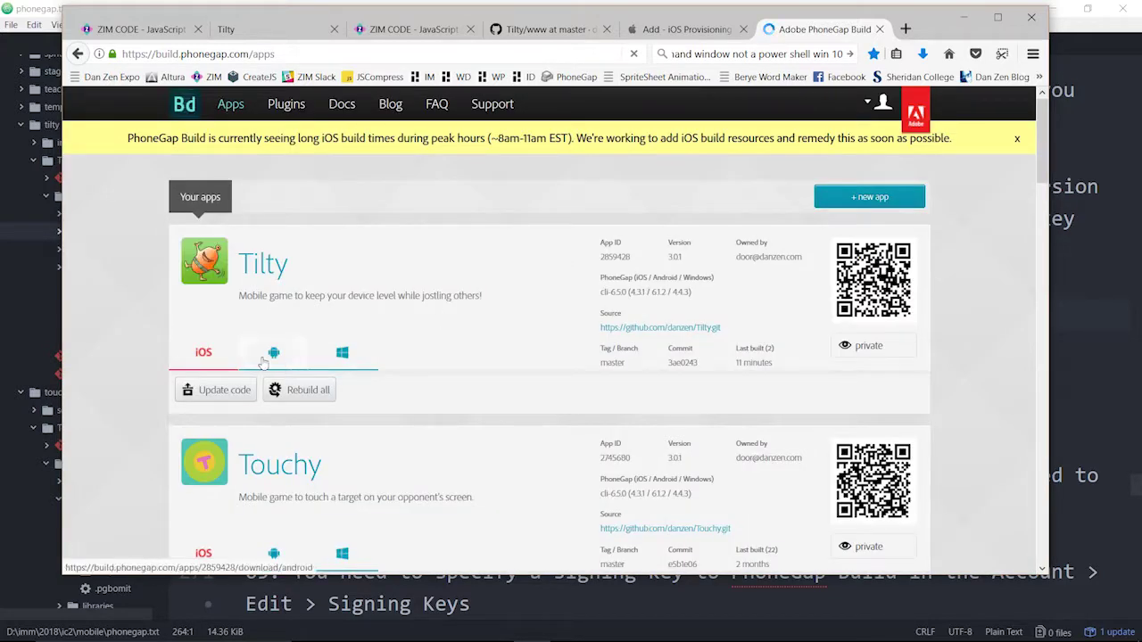
pyautogui.click(213, 362)
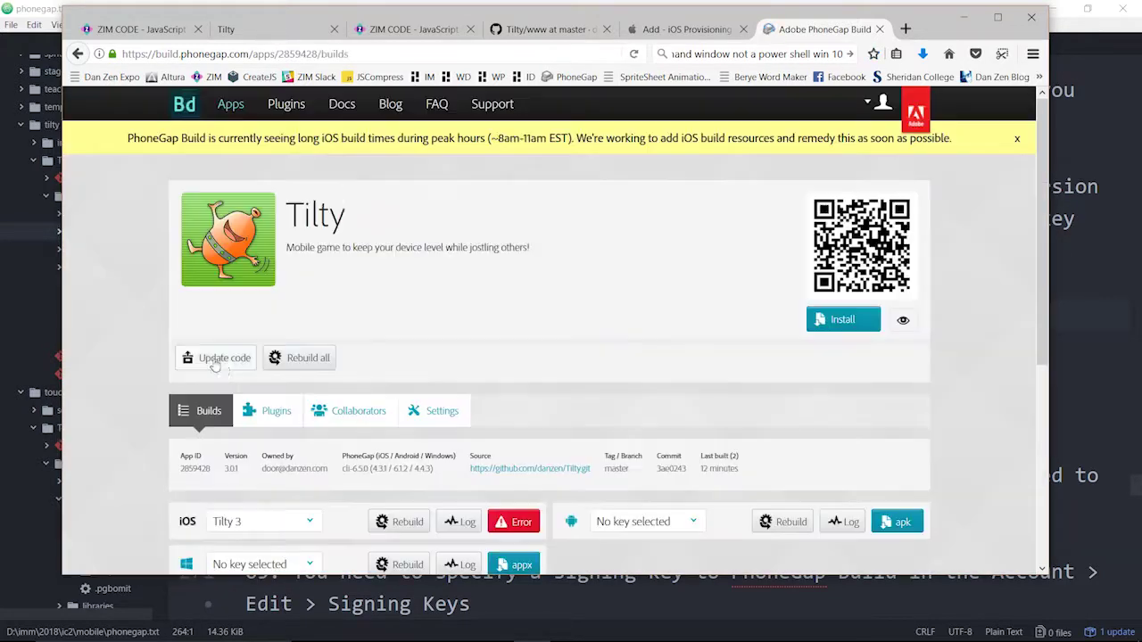
# Choose the Tilty 3 signing key for Tilty's iOS build and start a rebuild of that platform
pyautogui.scroll(-2, 608, 414)
pyautogui.scroll(-2, 609, 413)
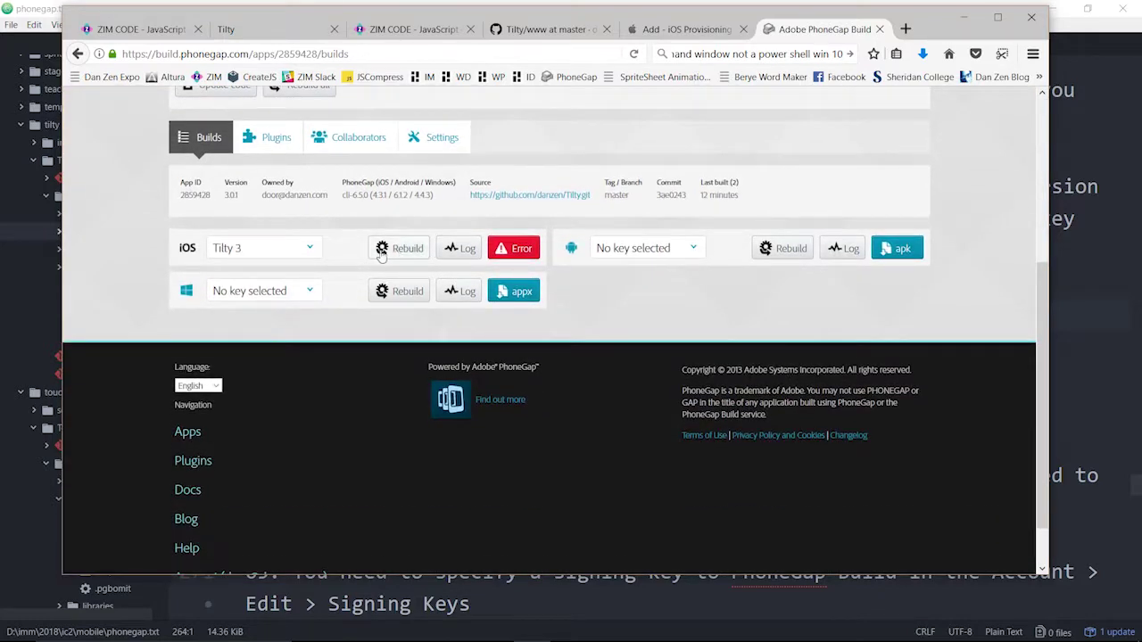
pyautogui.click(309, 250)
pyautogui.click(256, 286)
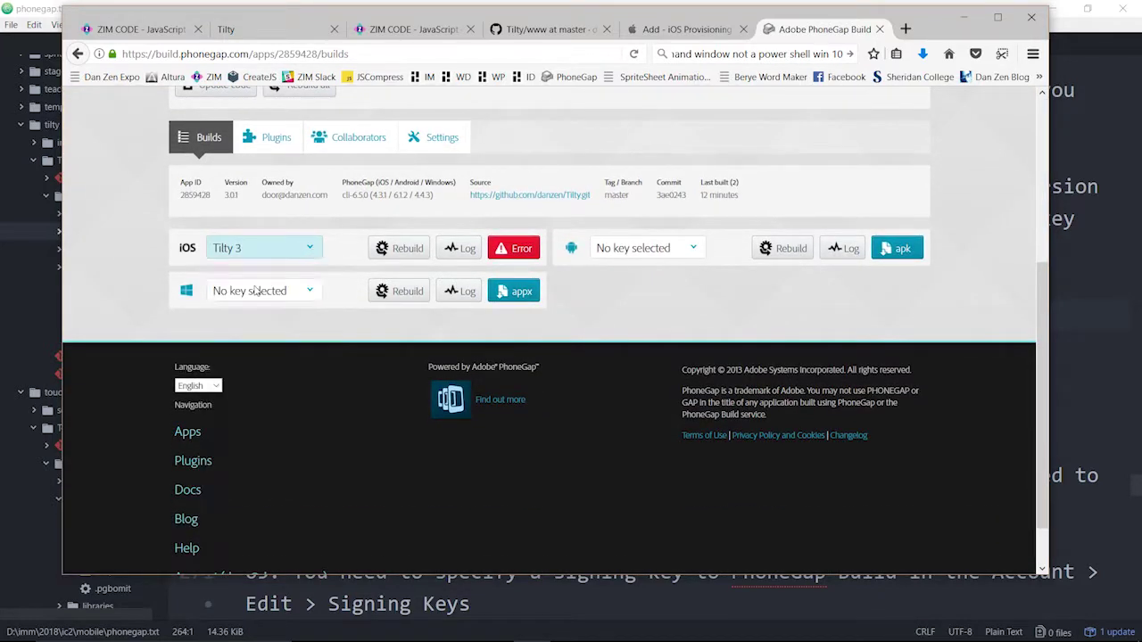
pyautogui.click(408, 256)
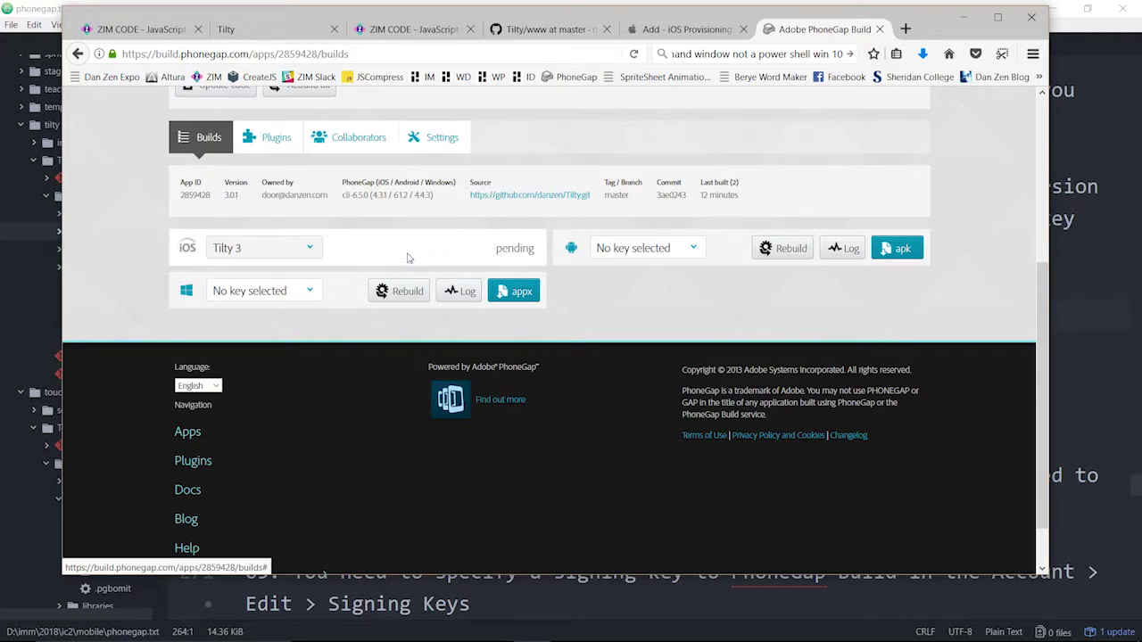